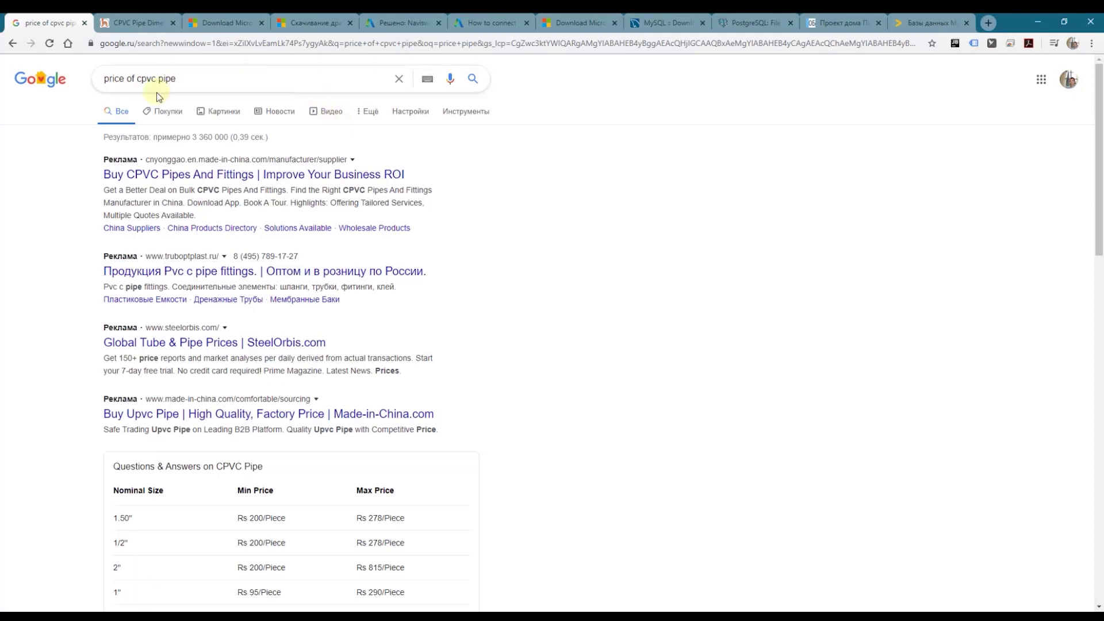
Step: Search Google for 'price of cpvc pipe' and open the first ad result in a new tab
click(216, 80)
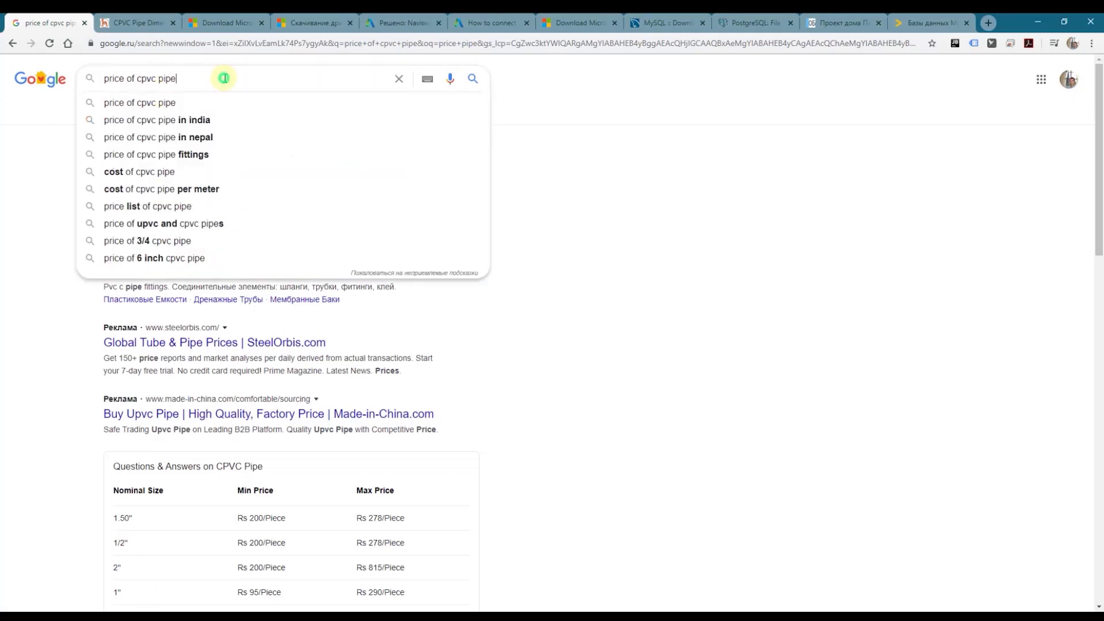
click(646, 188)
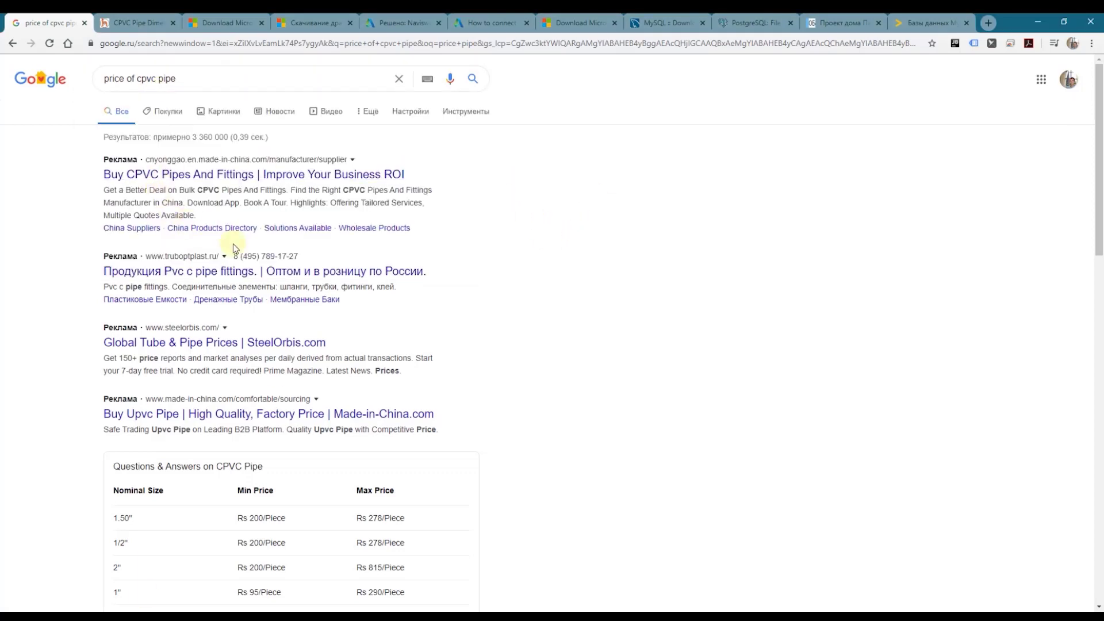
right_click(270, 175)
click(332, 182)
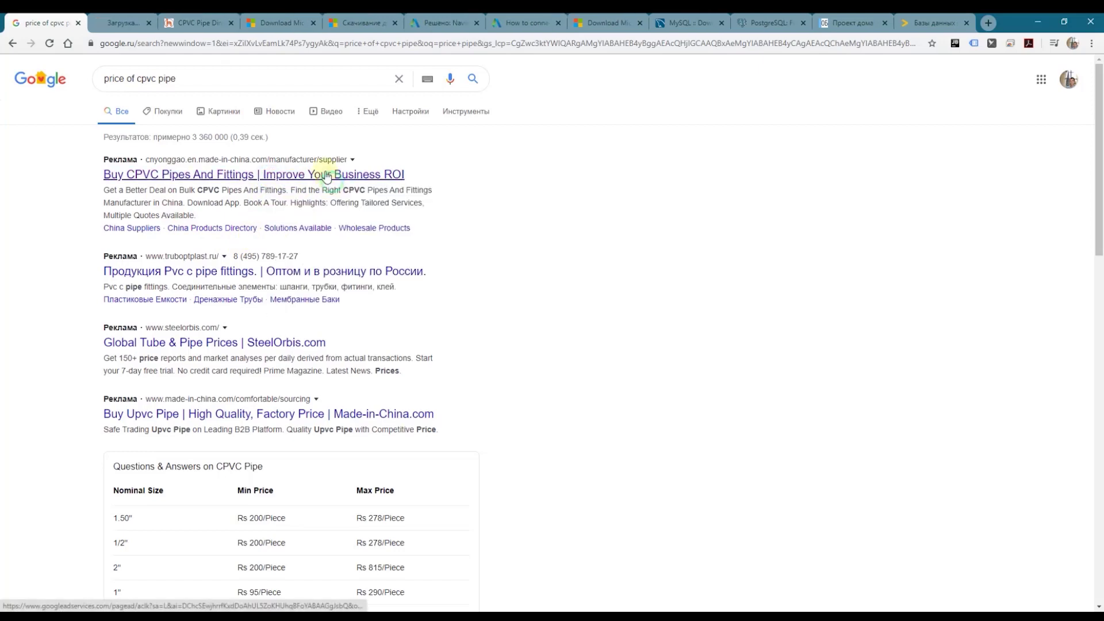
click(123, 22)
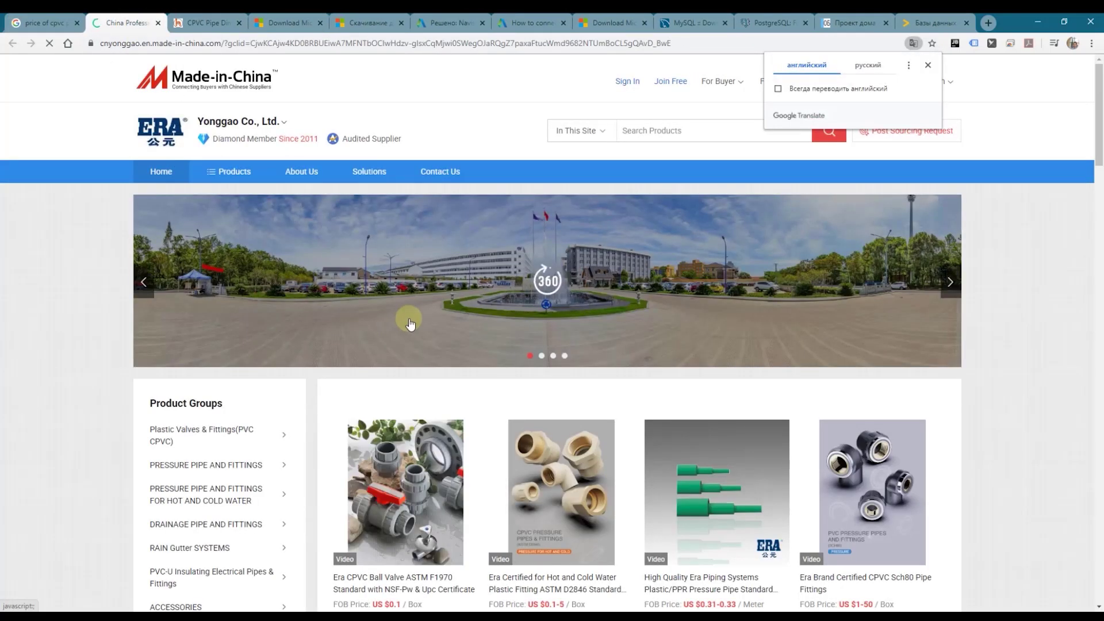
scroll(414, 304, down, 5)
Step: Back in the results, open the Harrison Plastics CPVC page and scroll to its price table
click(62, 27)
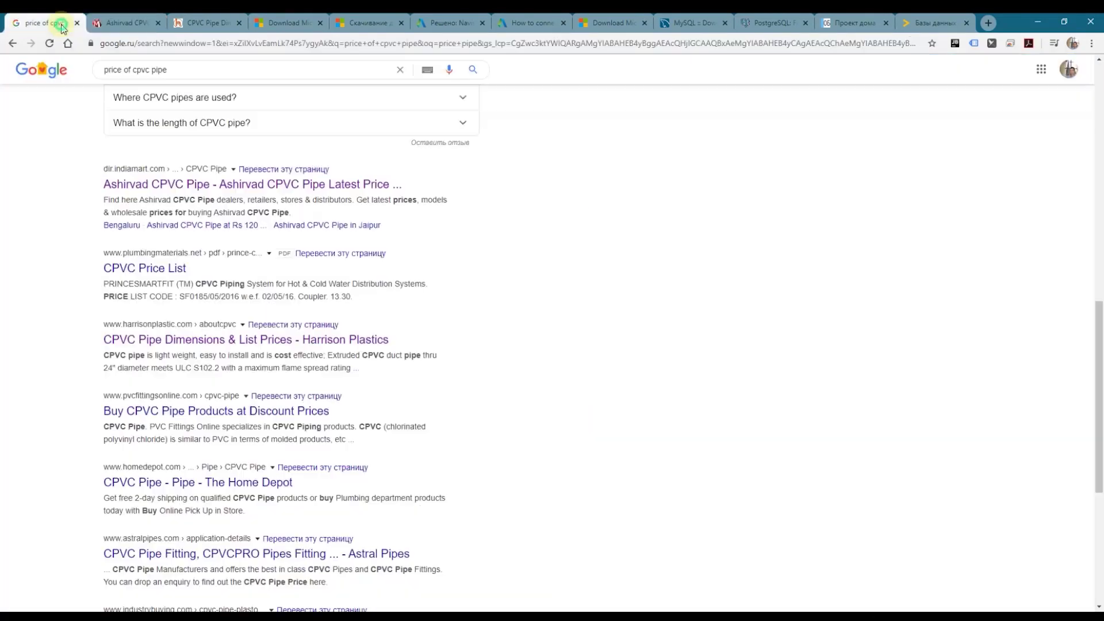
click(205, 340)
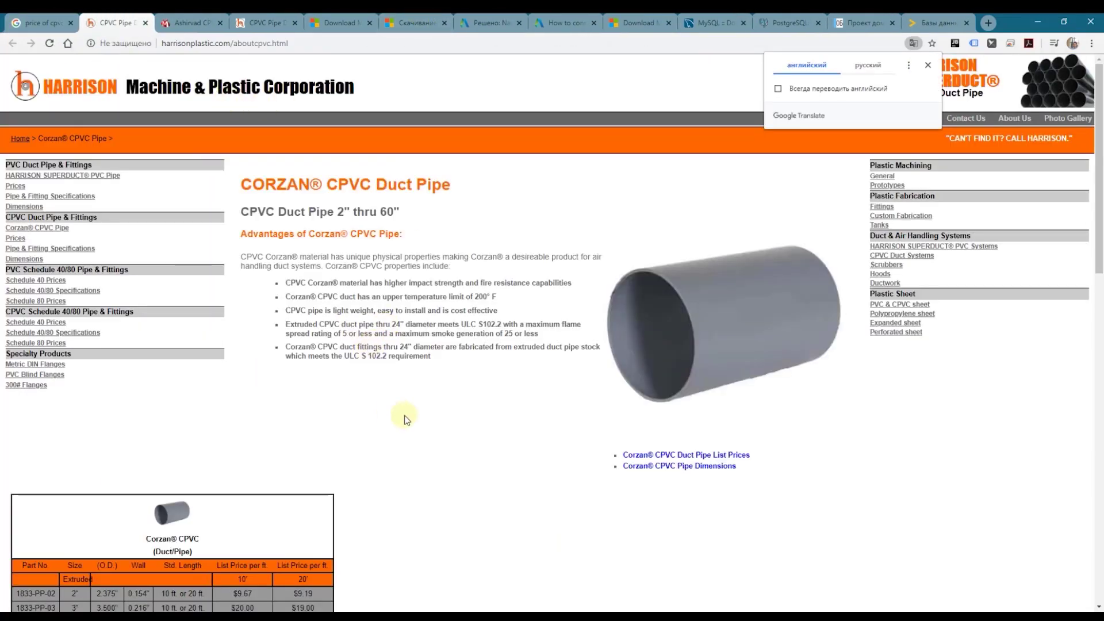
scroll(405, 402, down, 10)
scroll(407, 399, up, 9)
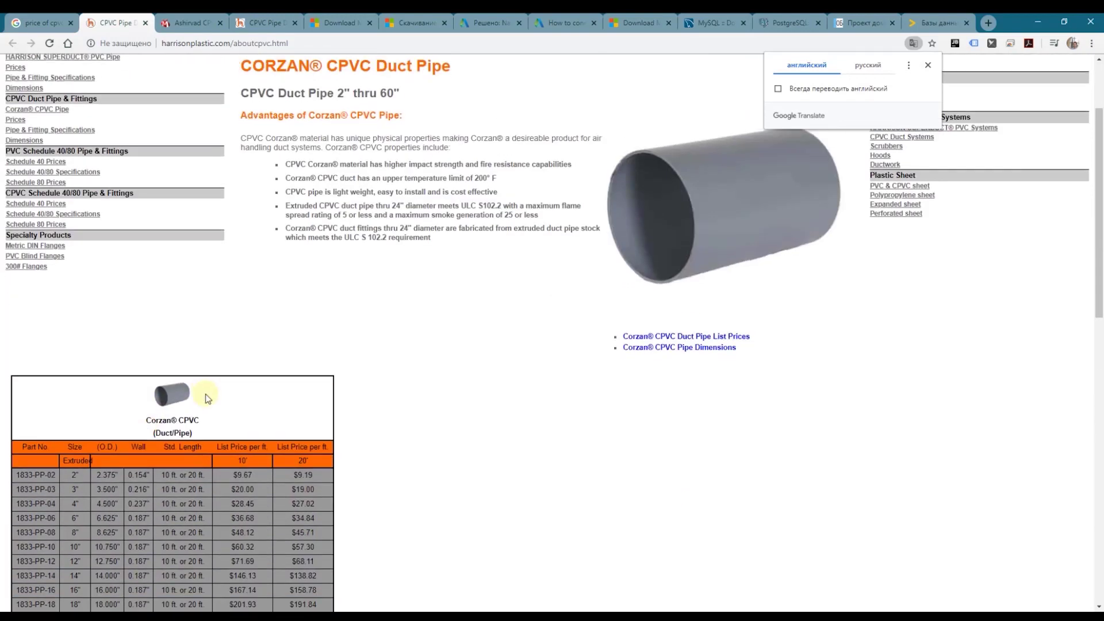
scroll(311, 462, down, 4)
drag(315, 498, 28, 220)
click(424, 217)
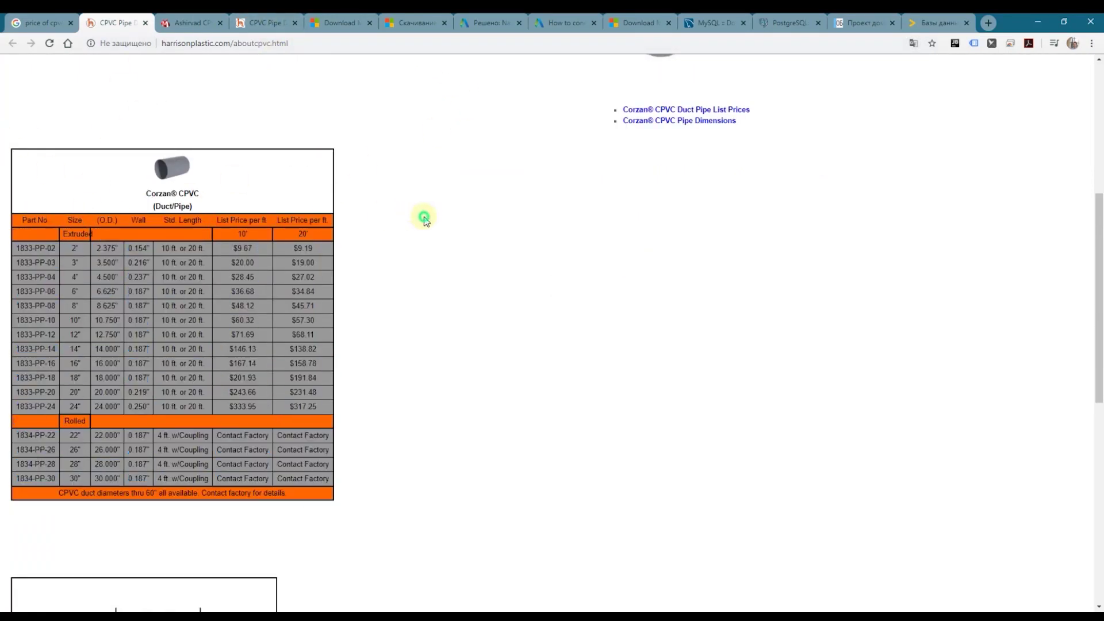
key(super)
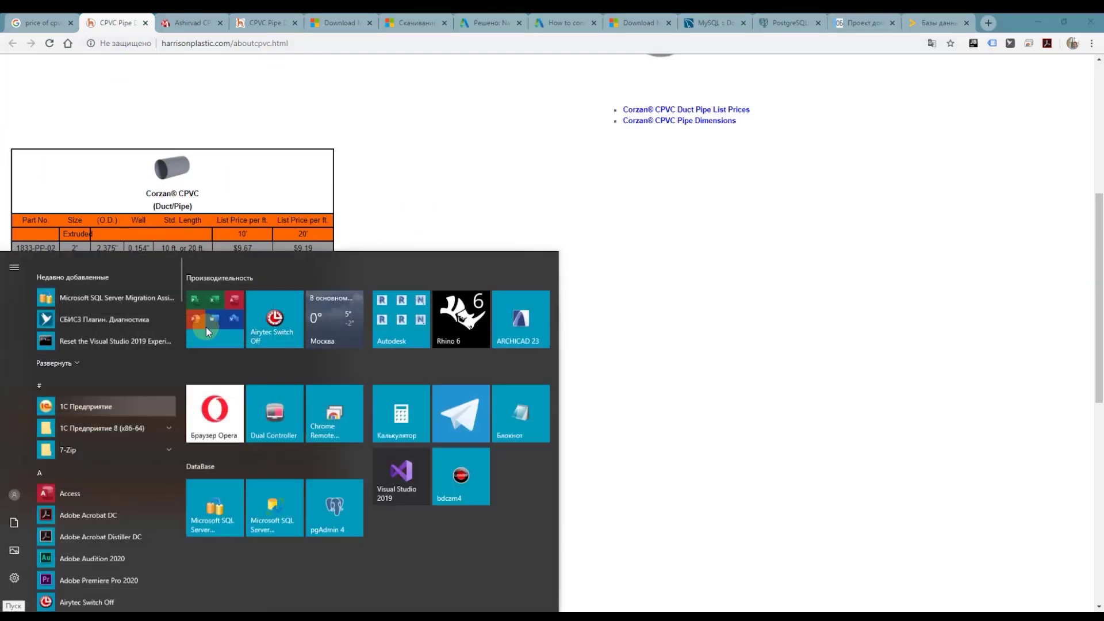
Step: Launch Excel with a blank workbook and start a Data > From Web import
click(215, 300)
click(276, 396)
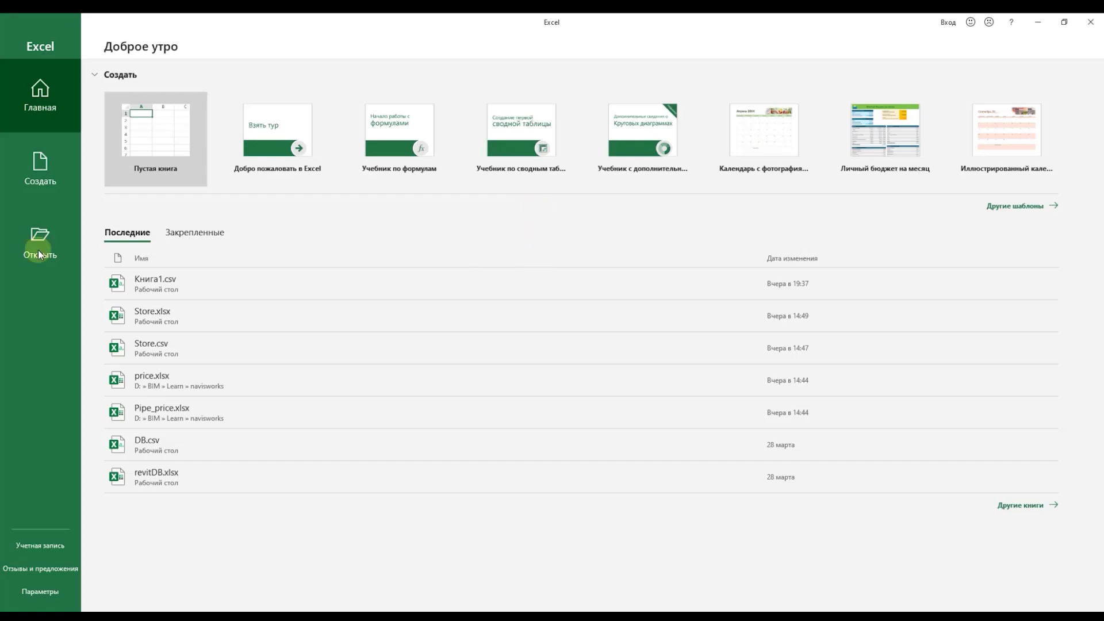
click(160, 148)
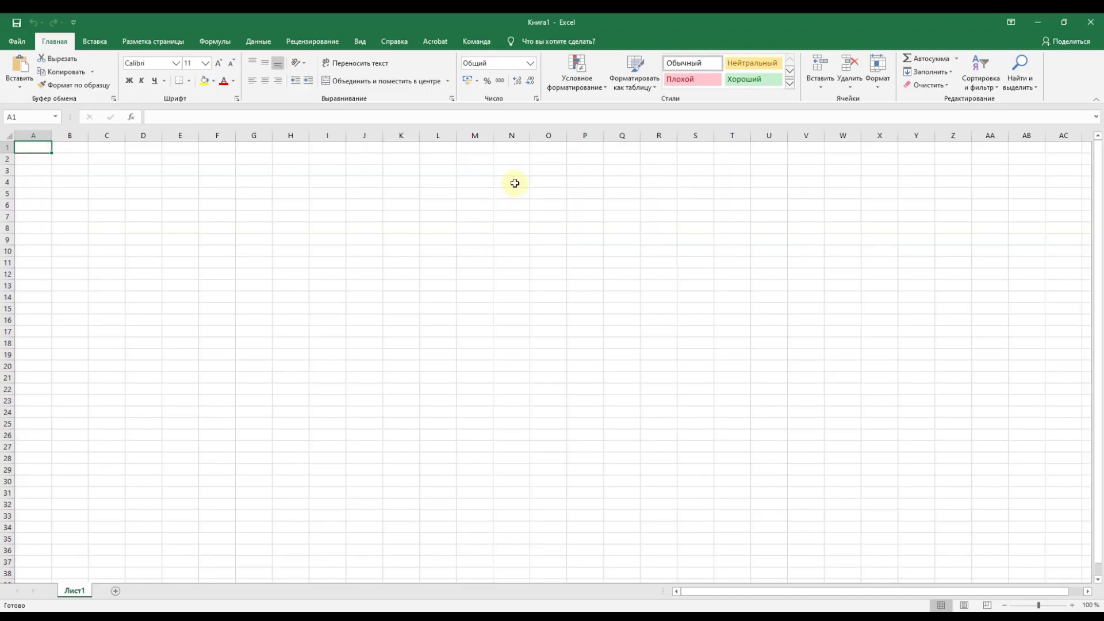
click(258, 41)
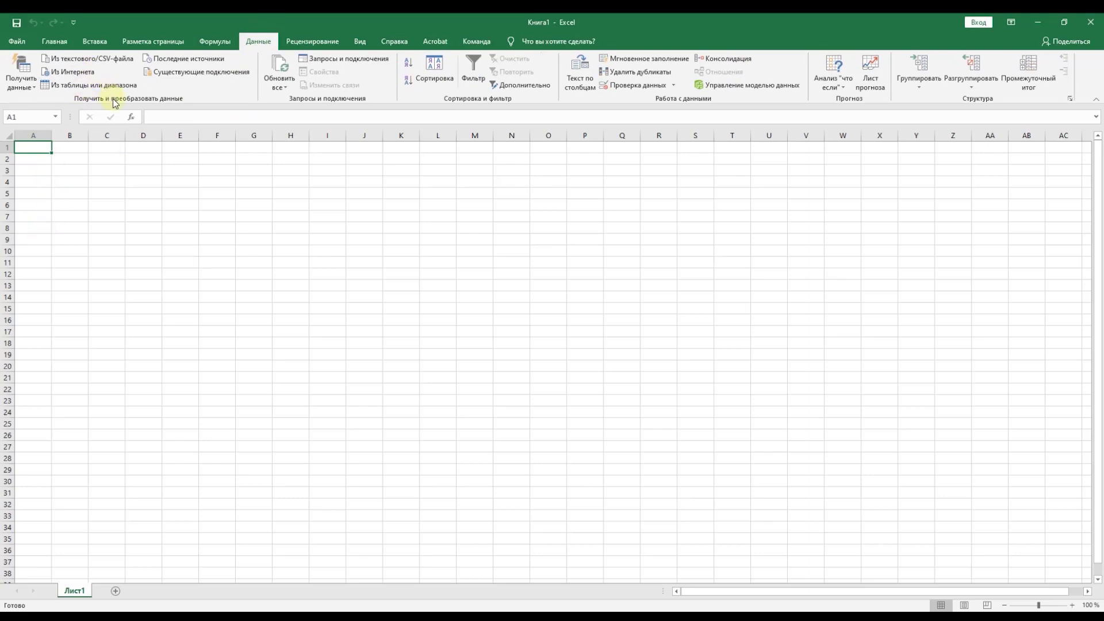
click(67, 73)
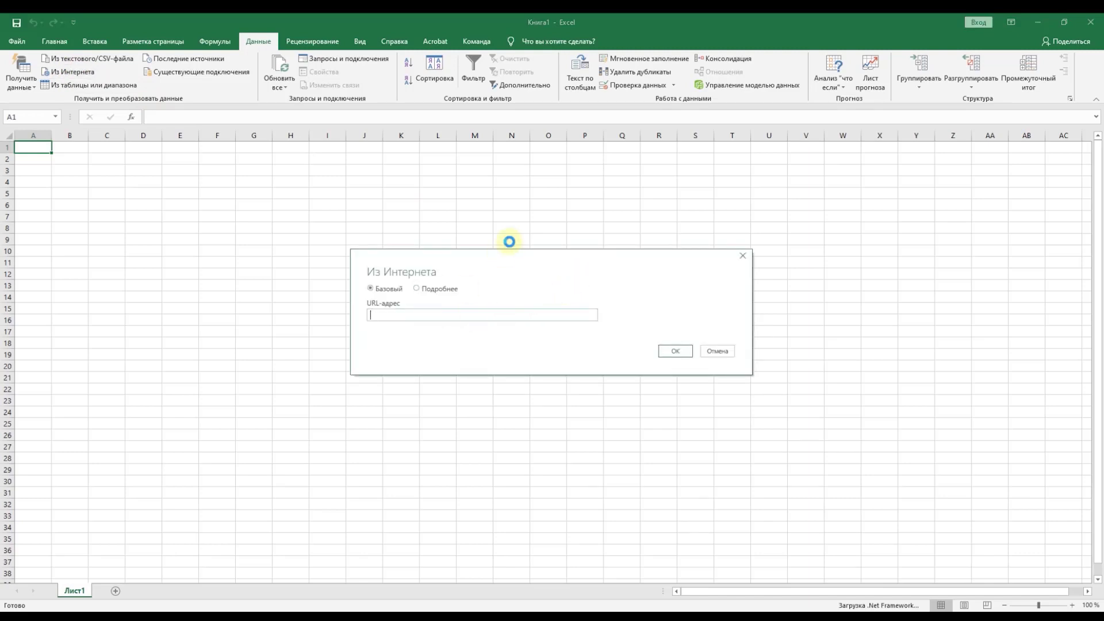
drag(512, 266, 500, 164)
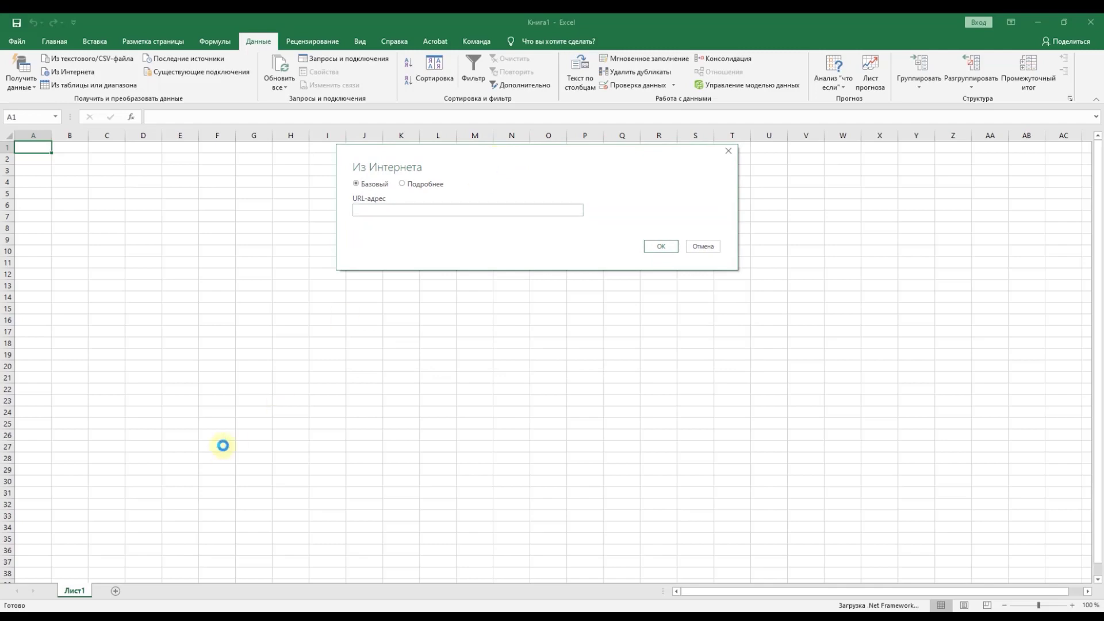
Step: Copy the Harrison page URL from Chrome into the From Web dialog and load it
key(alt+Tab)
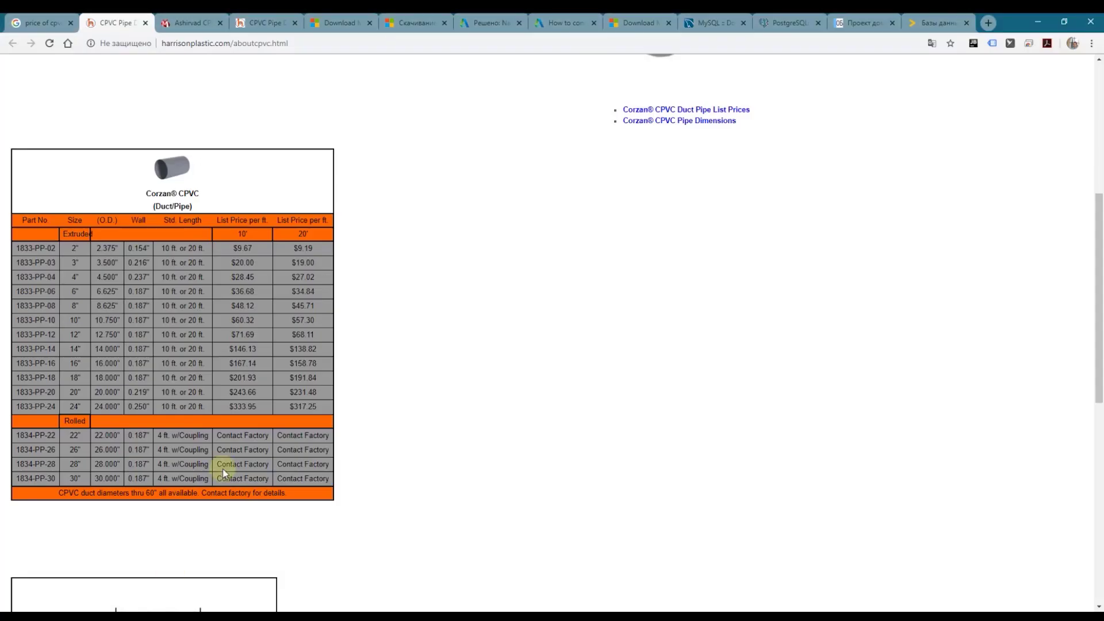
click(359, 39)
key(ctrl+c)
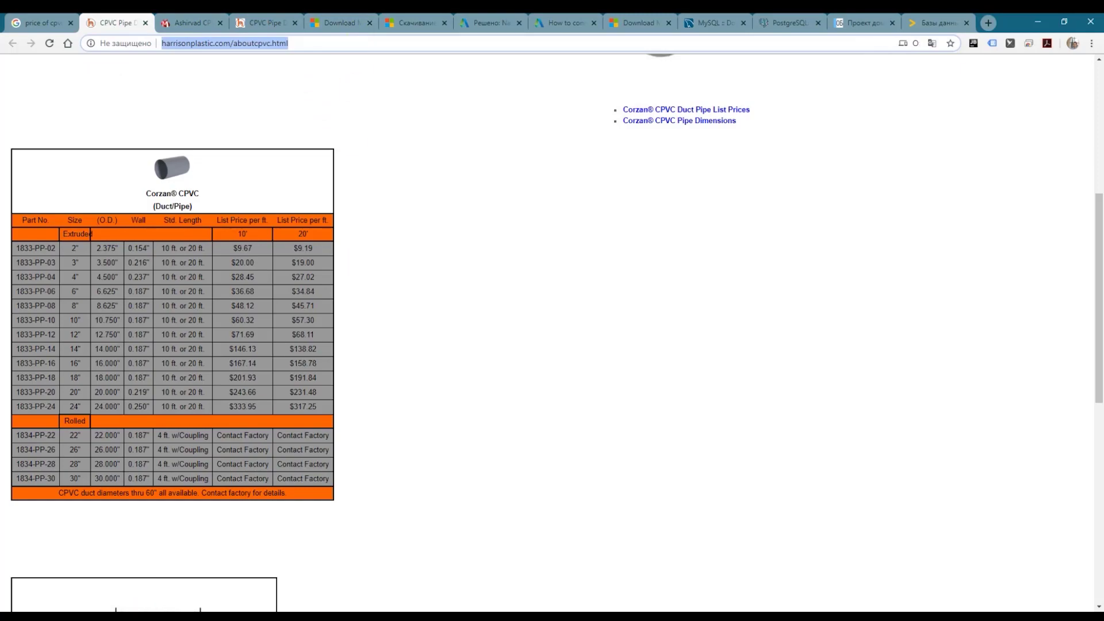
key(alt+Tab)
click(468, 215)
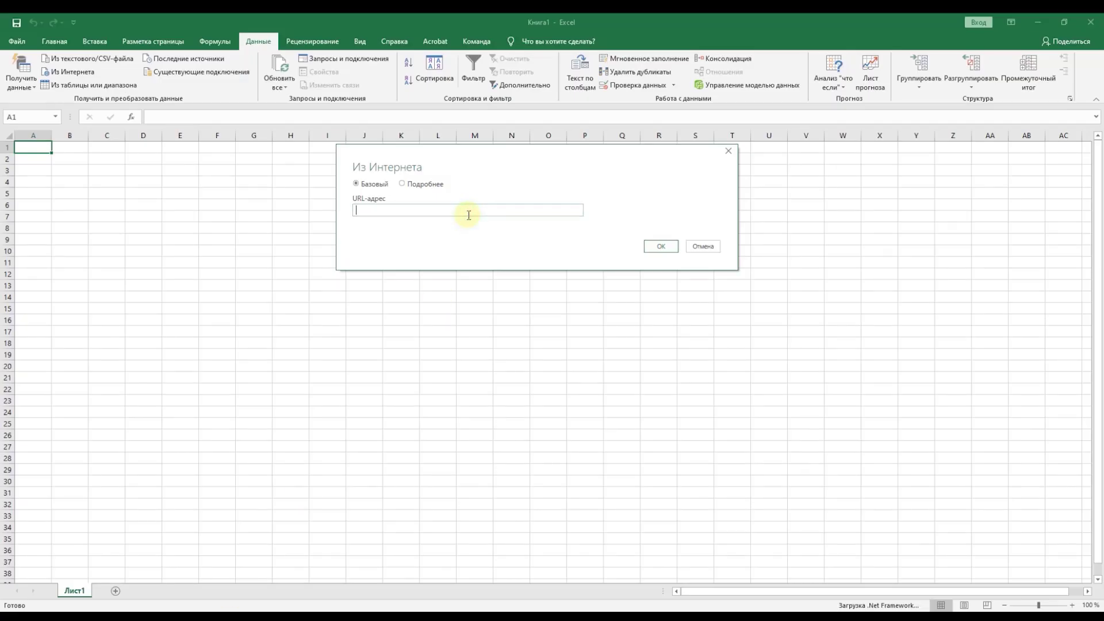
key(ctrl+v)
click(660, 246)
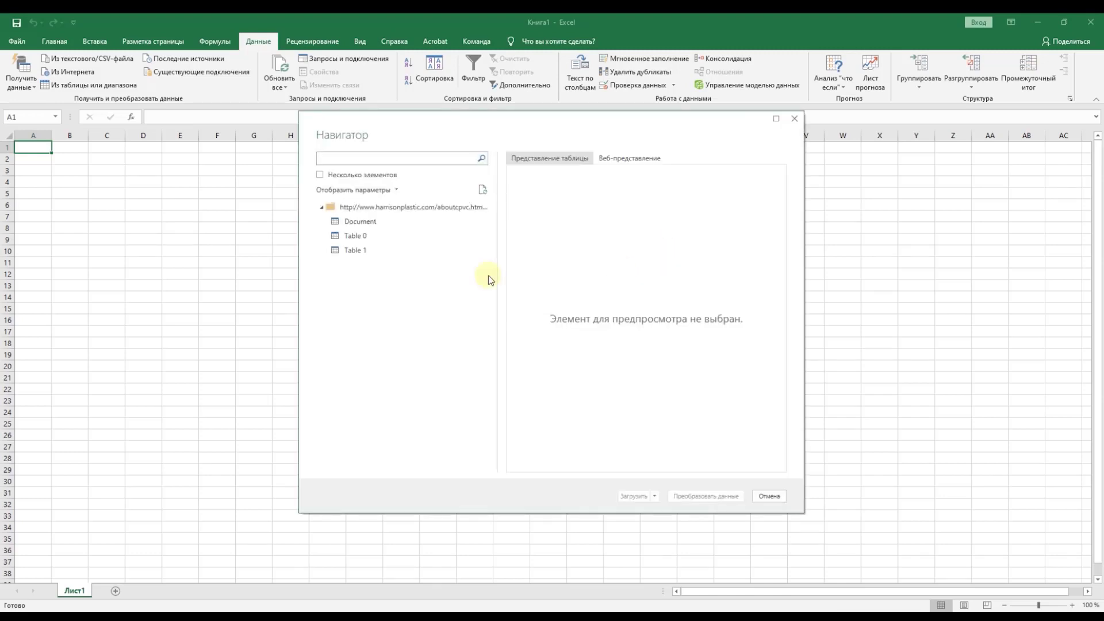
Step: Preview Table 0 in the Navigator and enlarge the window to show more of its columns
click(355, 235)
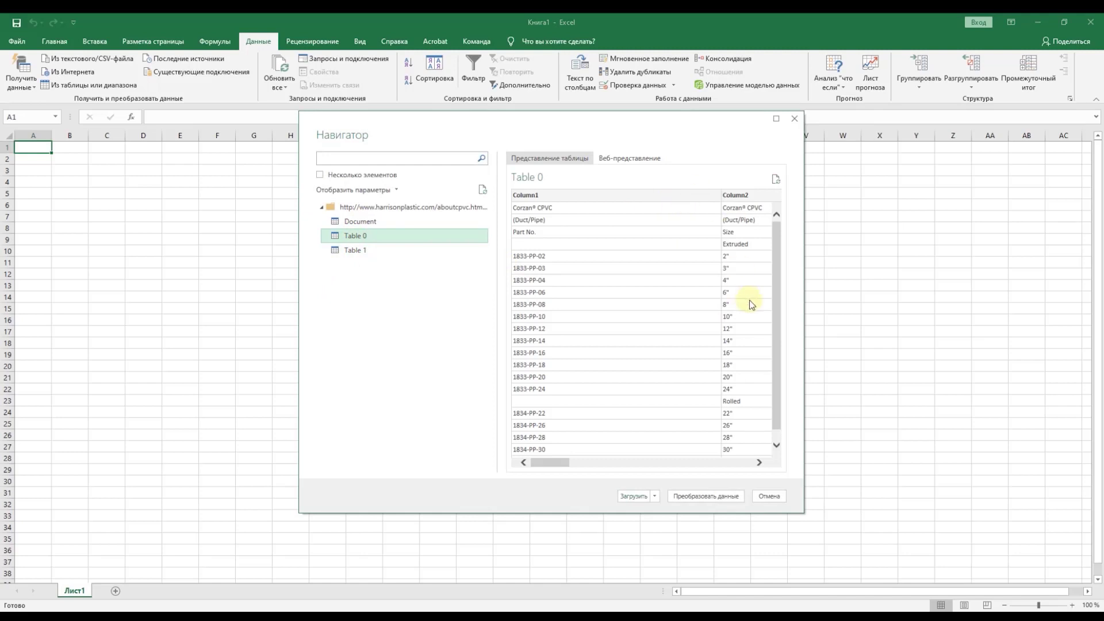
drag(778, 278, 766, 203)
drag(300, 341, 104, 357)
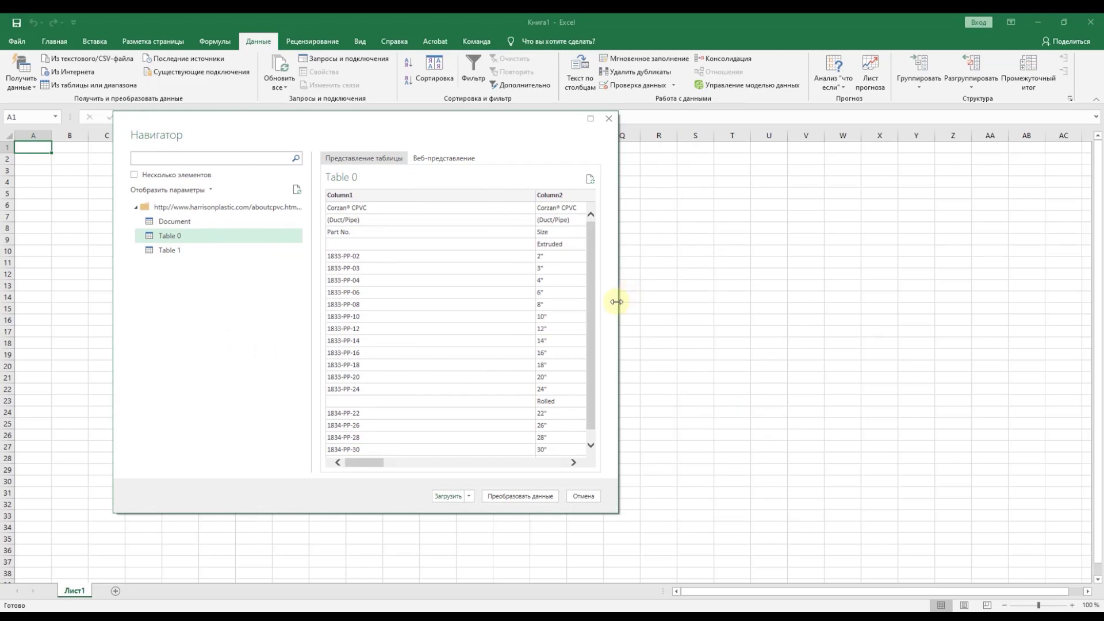
drag(616, 301, 920, 242)
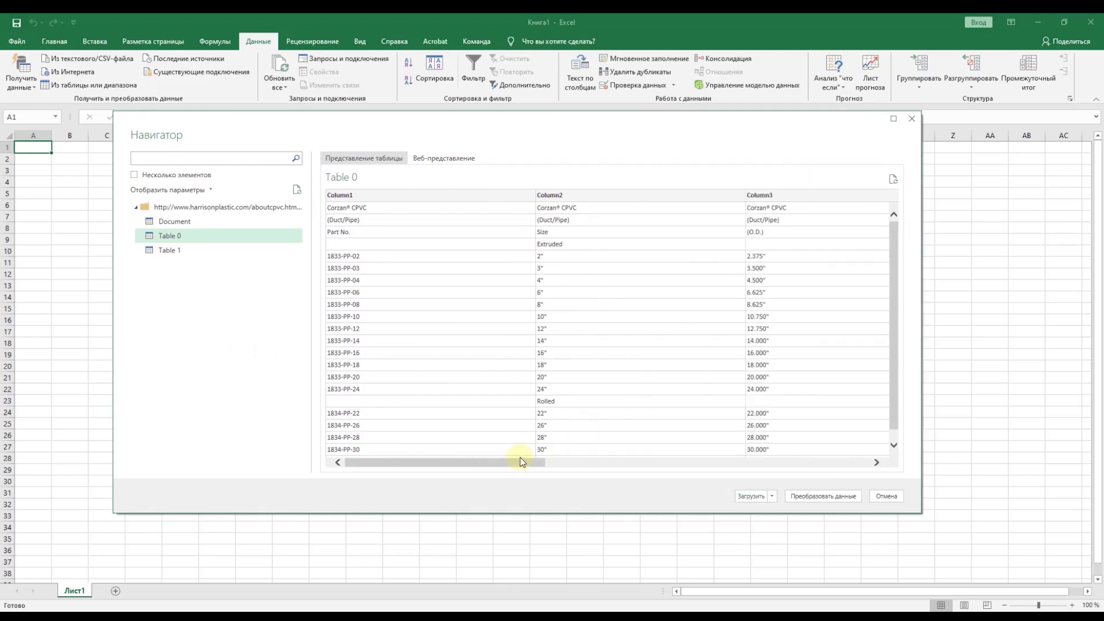
drag(521, 461, 456, 236)
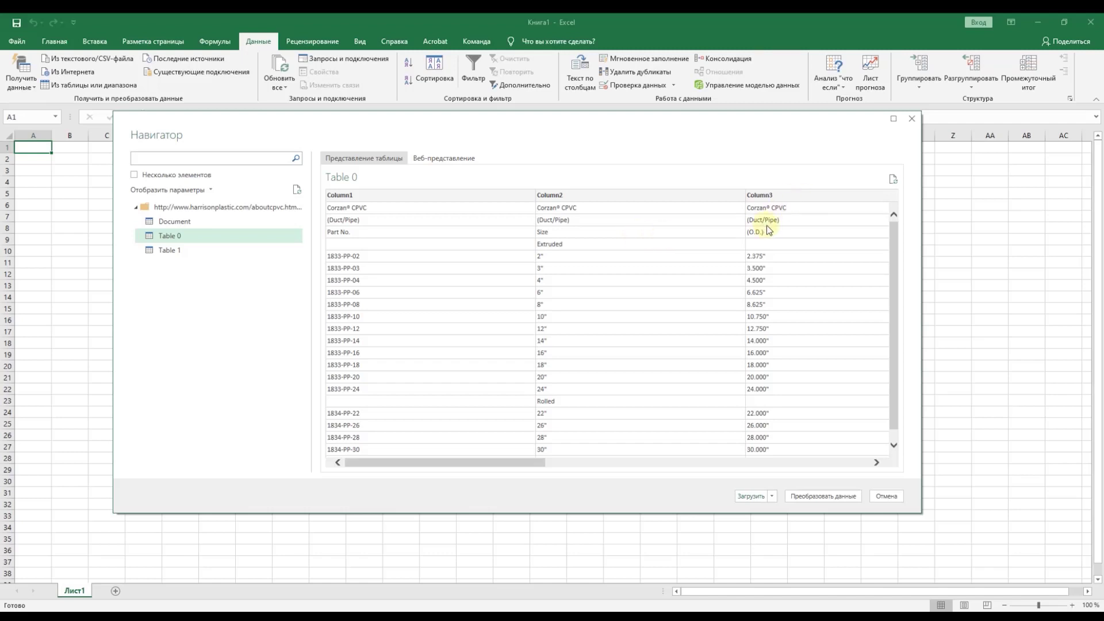
drag(468, 461, 295, 468)
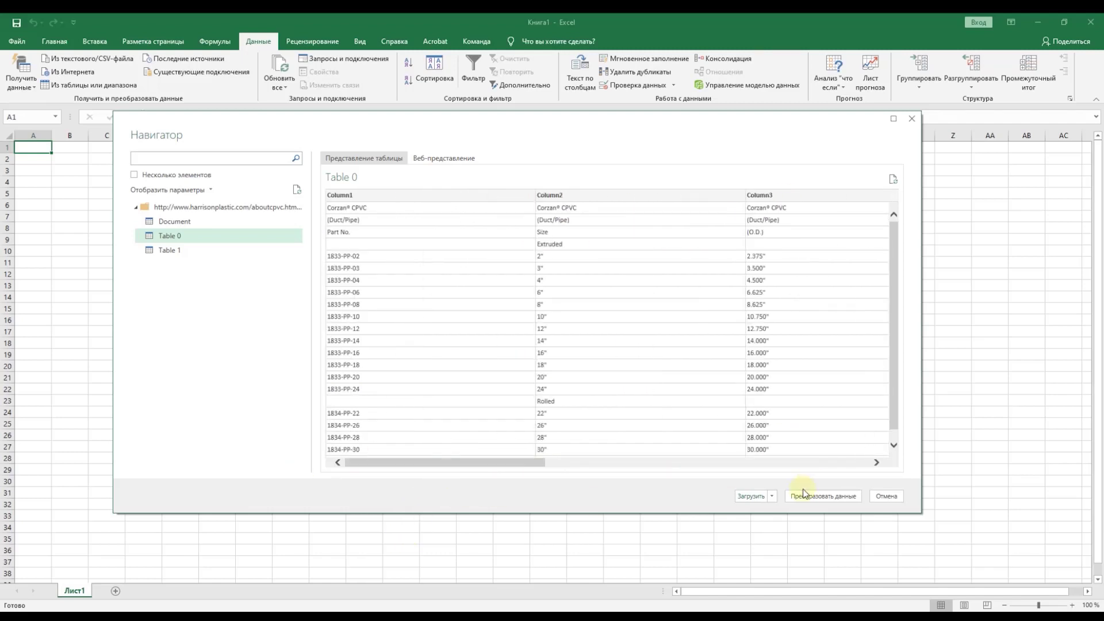
Step: Open Table 0 in Power Query Editor and remove its top 2 rows
click(816, 498)
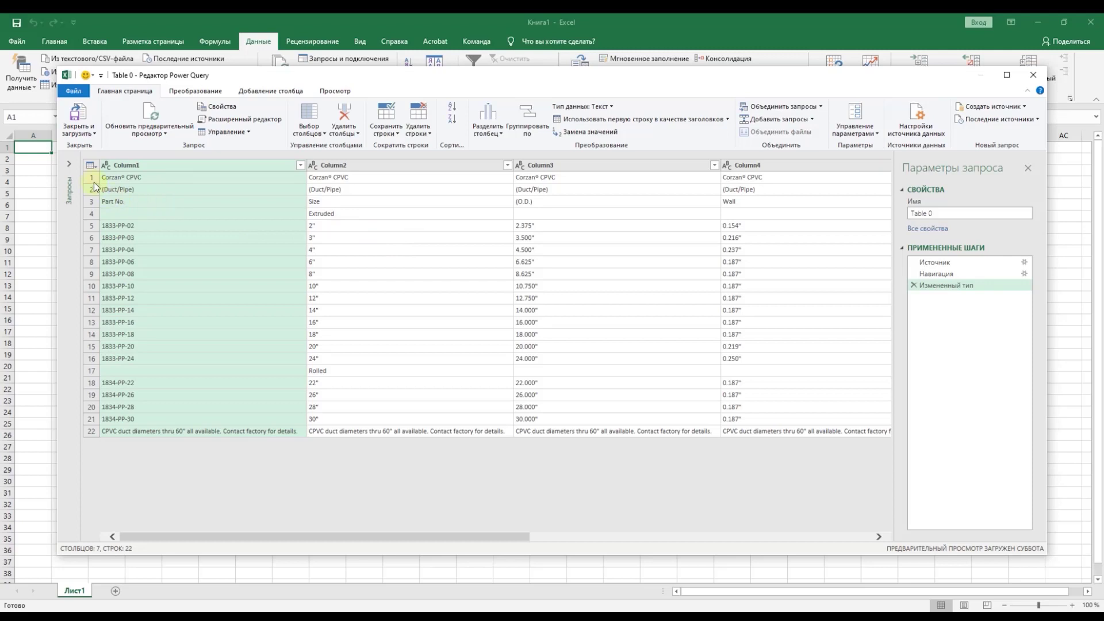
click(423, 137)
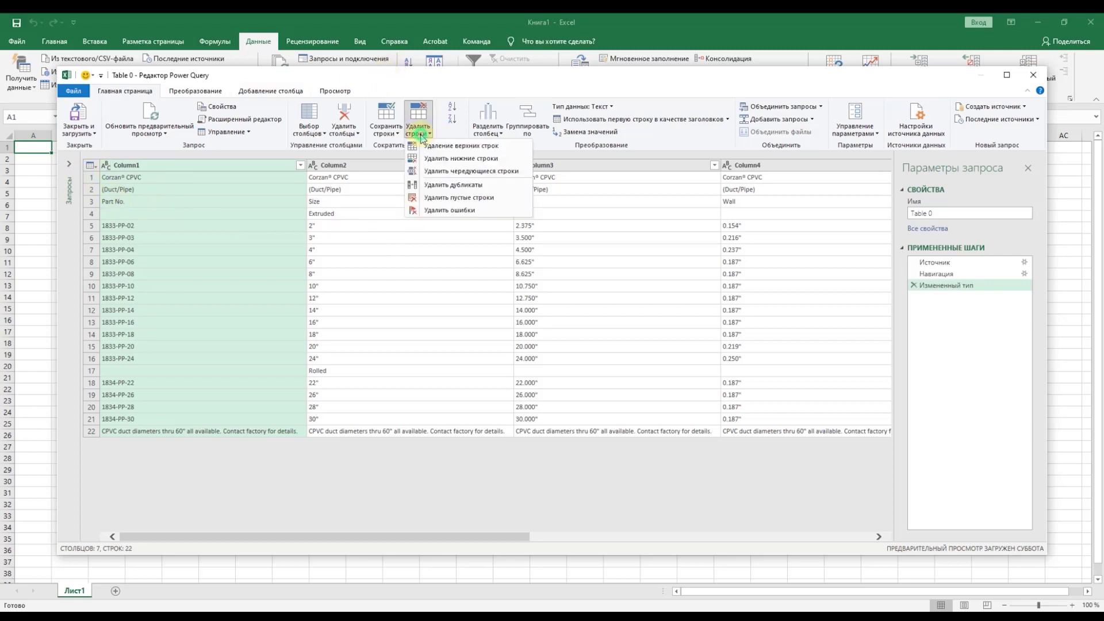
click(507, 150)
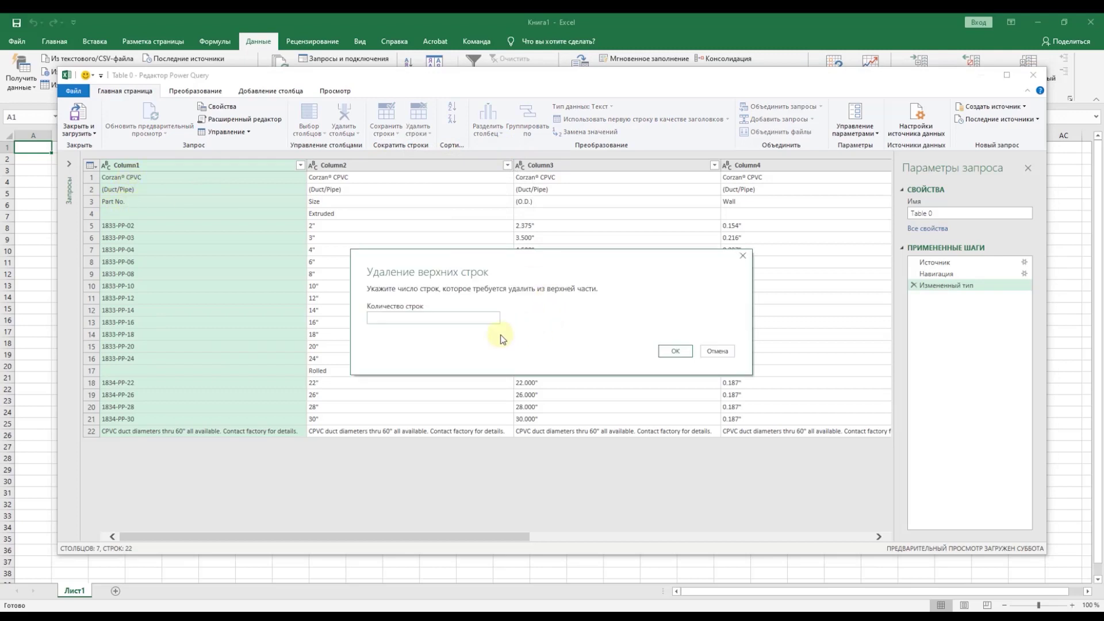
text(2)
click(676, 352)
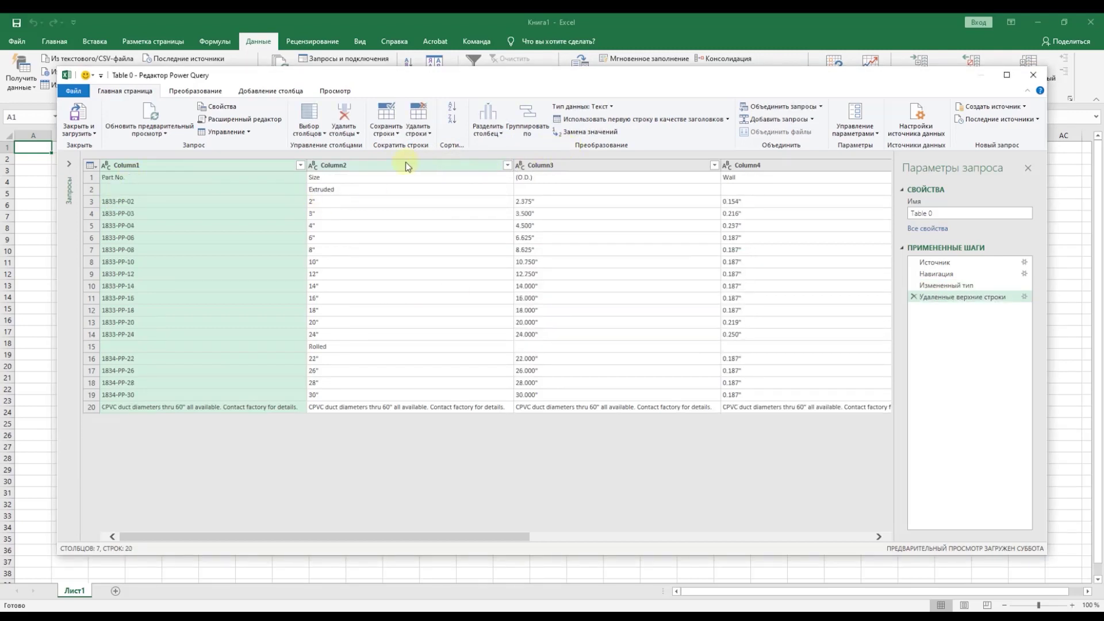
click(223, 178)
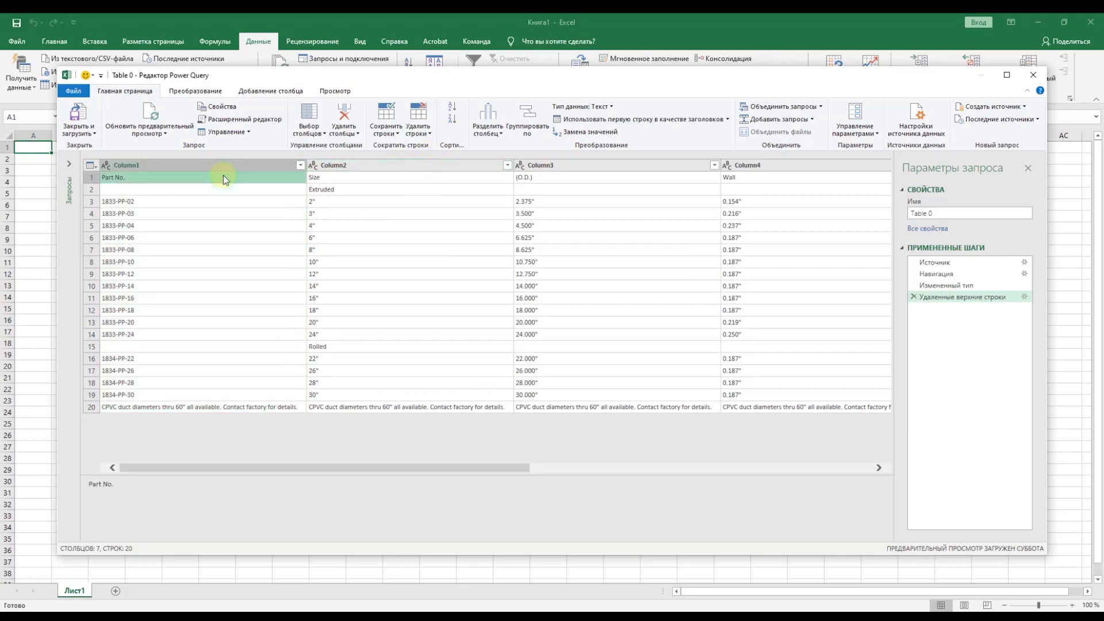
Step: Remove the bottom row and promote the first row to column headers
click(410, 131)
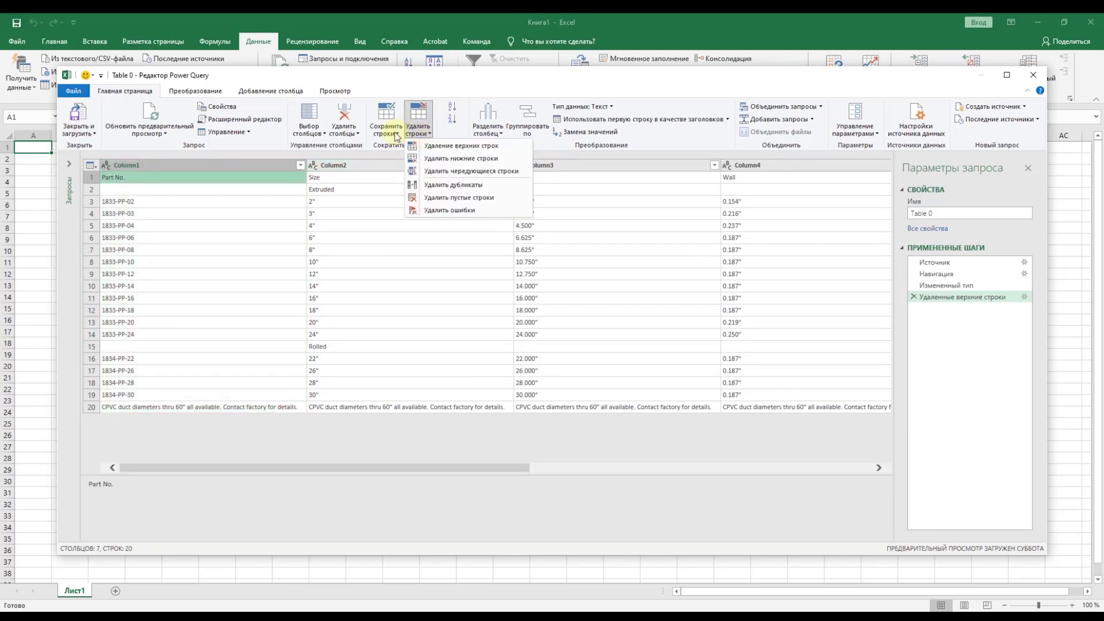
click(396, 134)
click(418, 131)
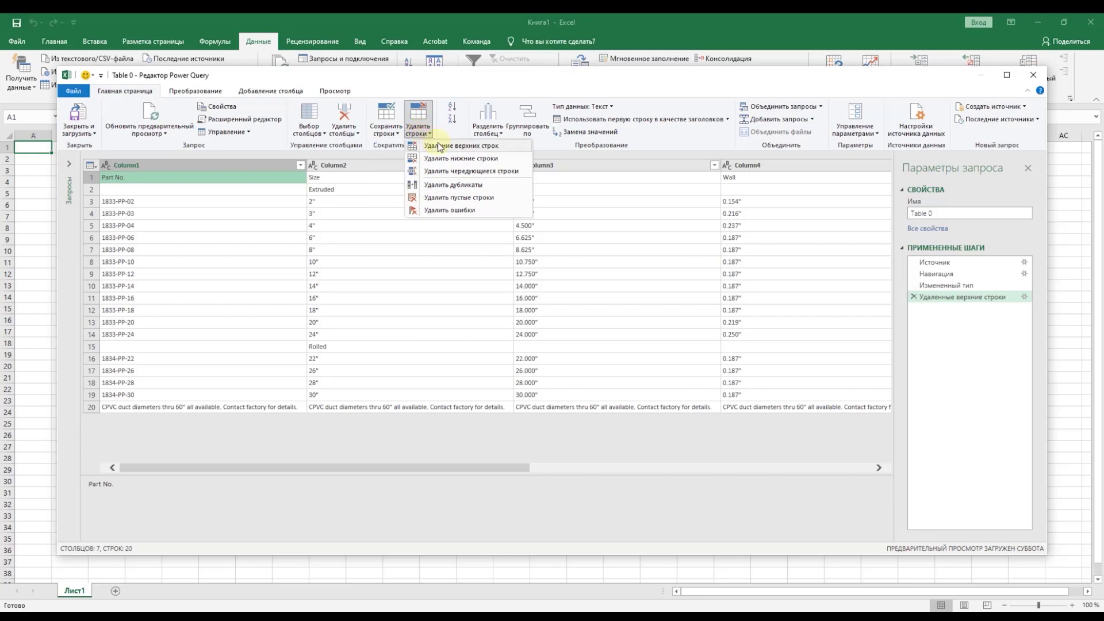
click(508, 158)
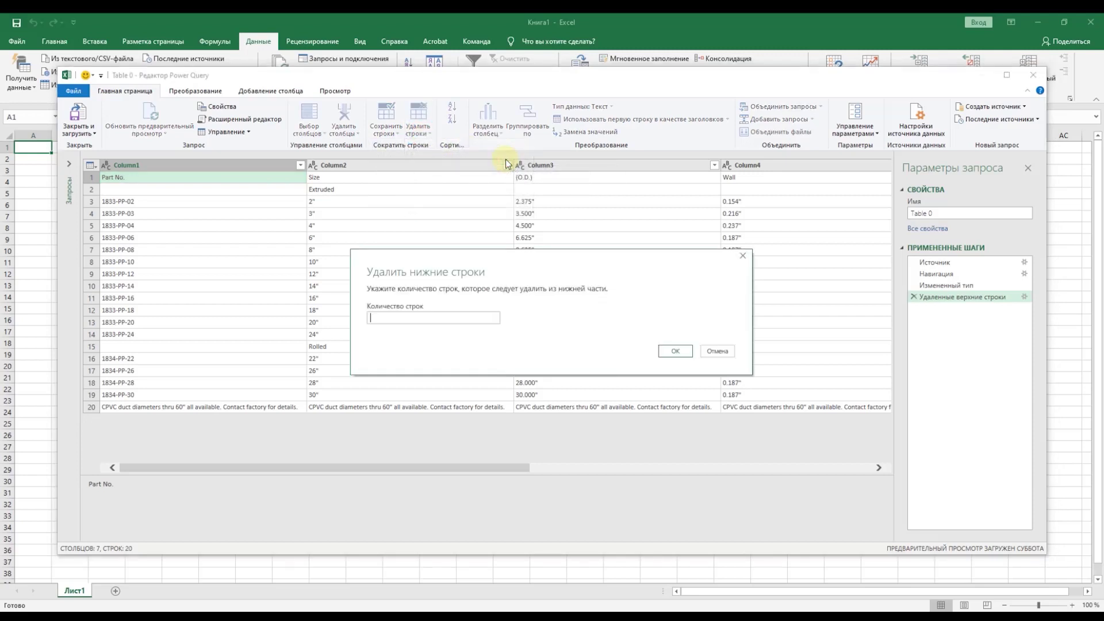
text(1)
click(674, 350)
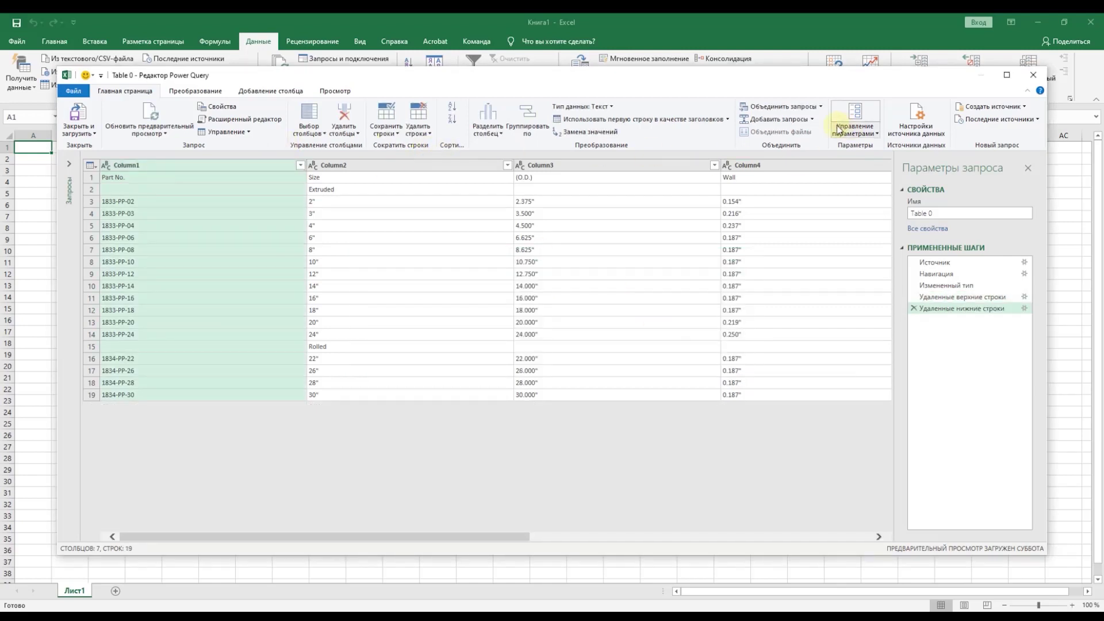
click(632, 119)
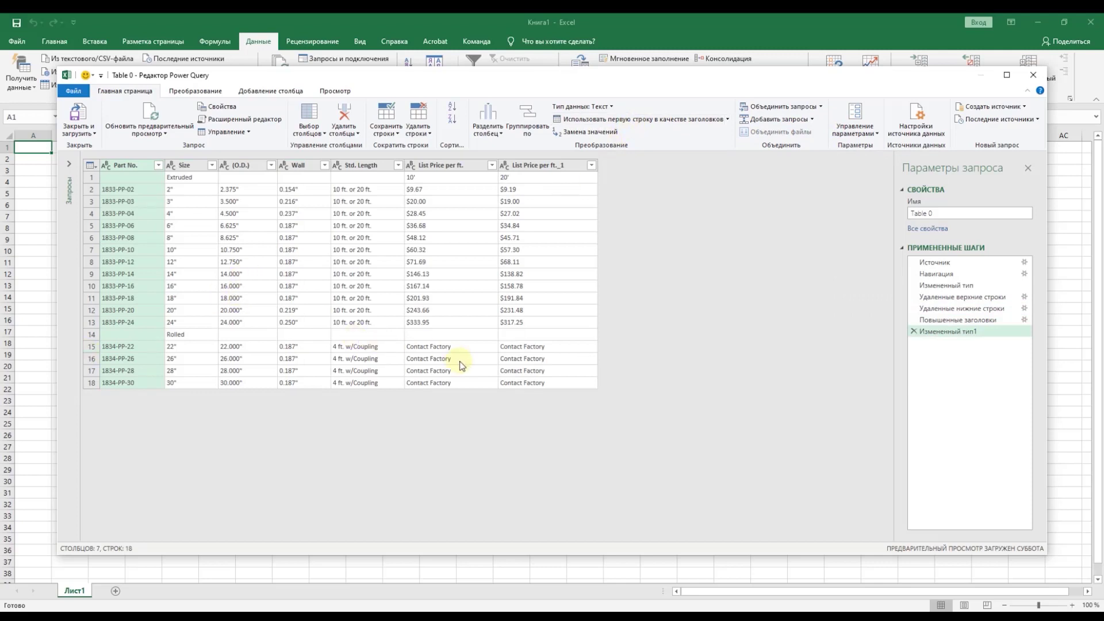
Step: Remove the bottom 5 Rolled pipe rows with Contact Factory prices and load the query
click(553, 350)
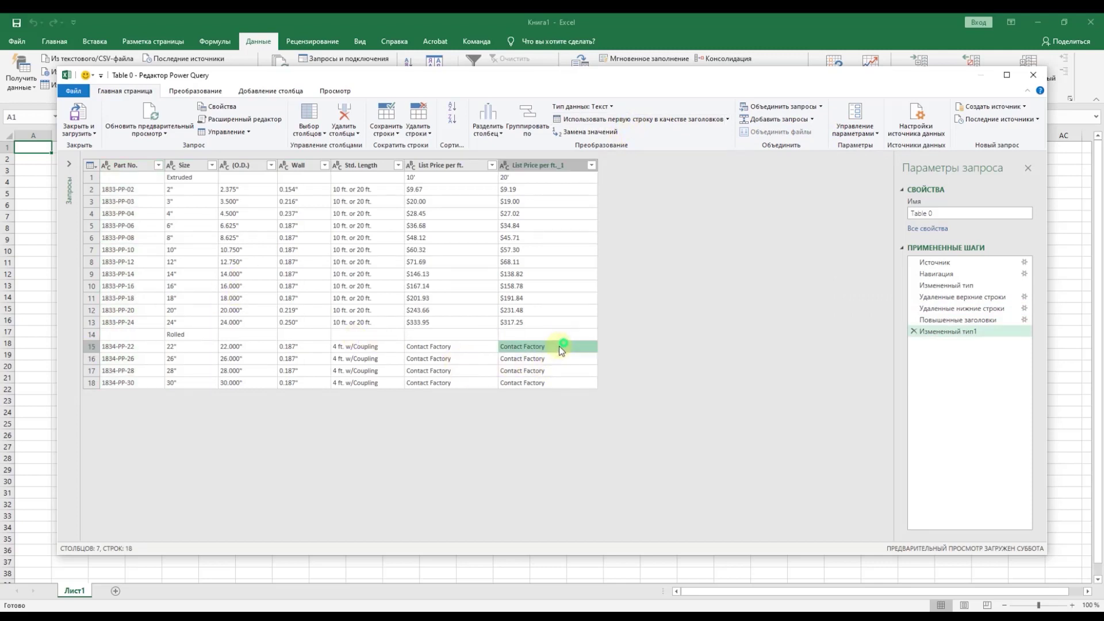
click(465, 350)
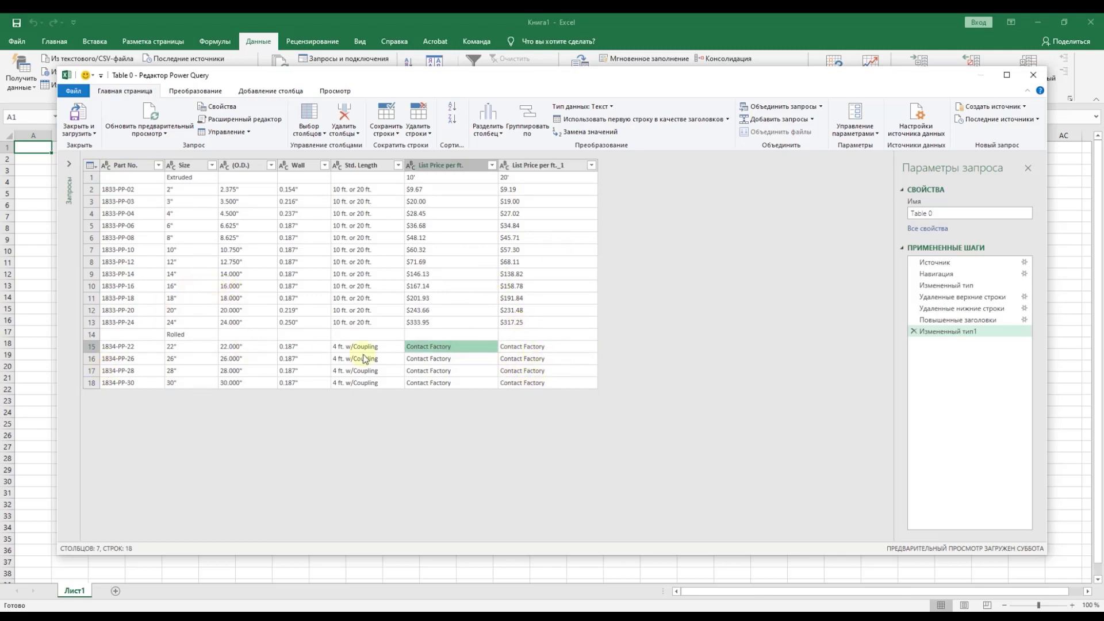
click(418, 132)
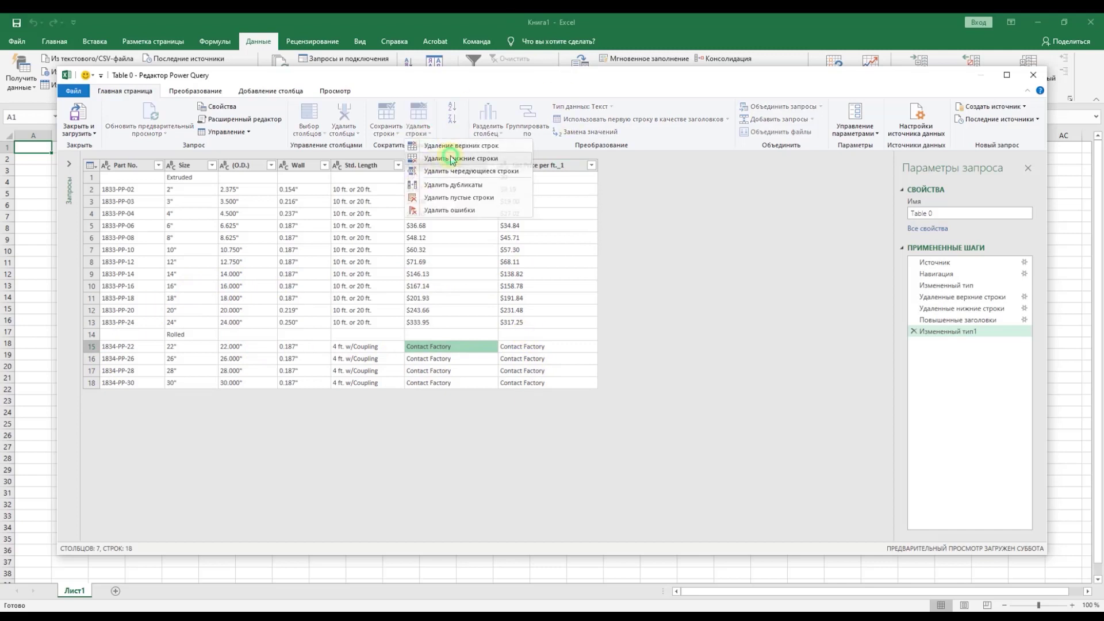
click(443, 168)
text(5)
click(673, 349)
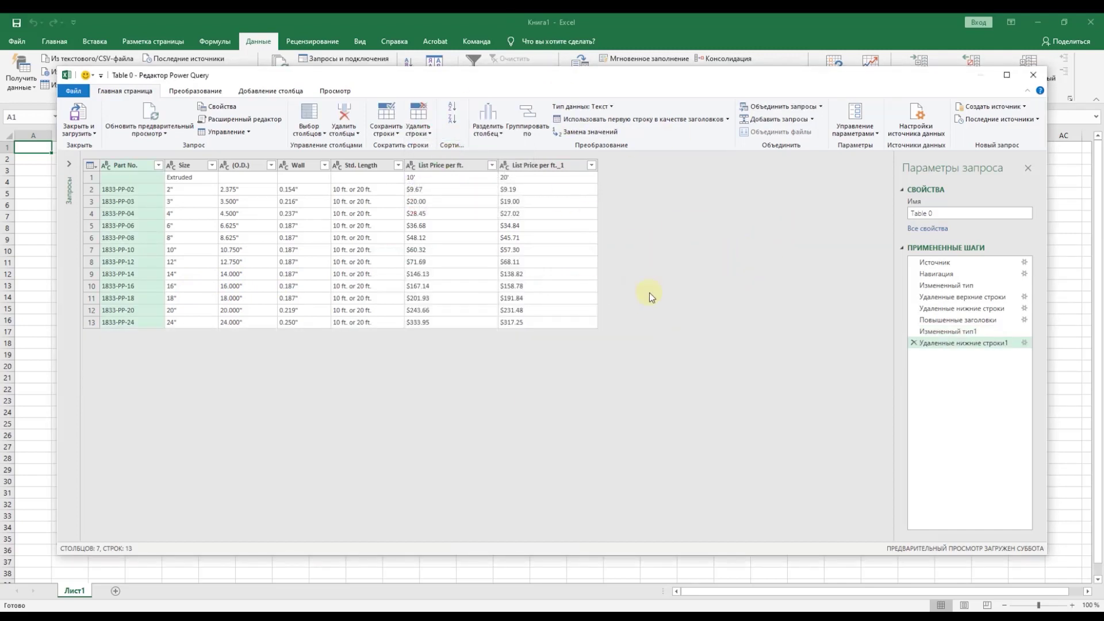
click(77, 115)
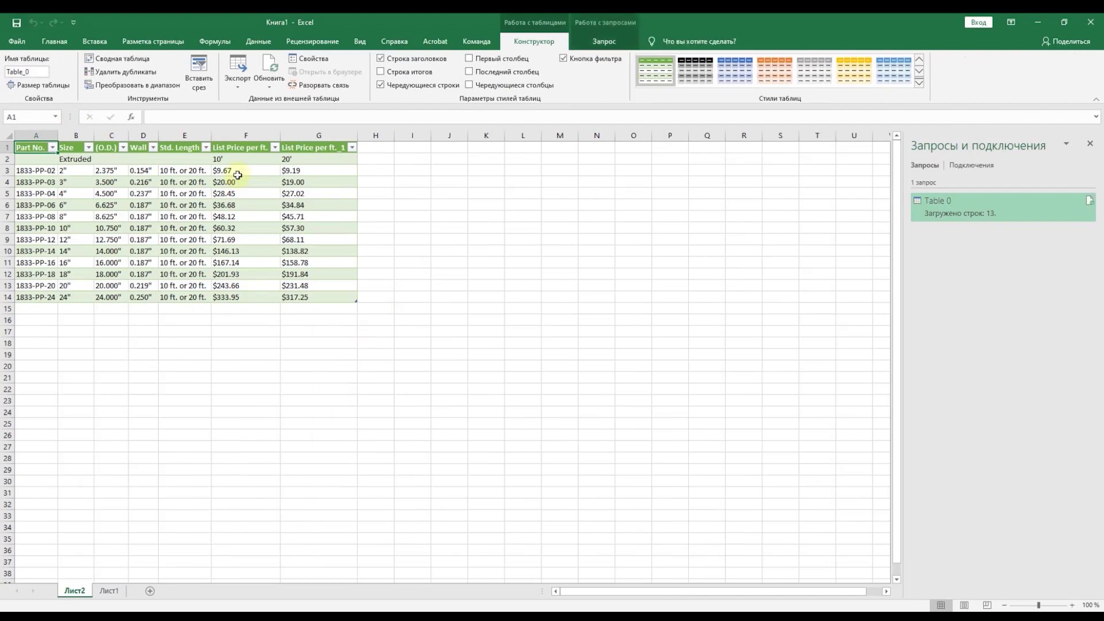
Step: Rename the table's sheet to 'pipe' and delete the empty Лист1 sheet
double_click(68, 590)
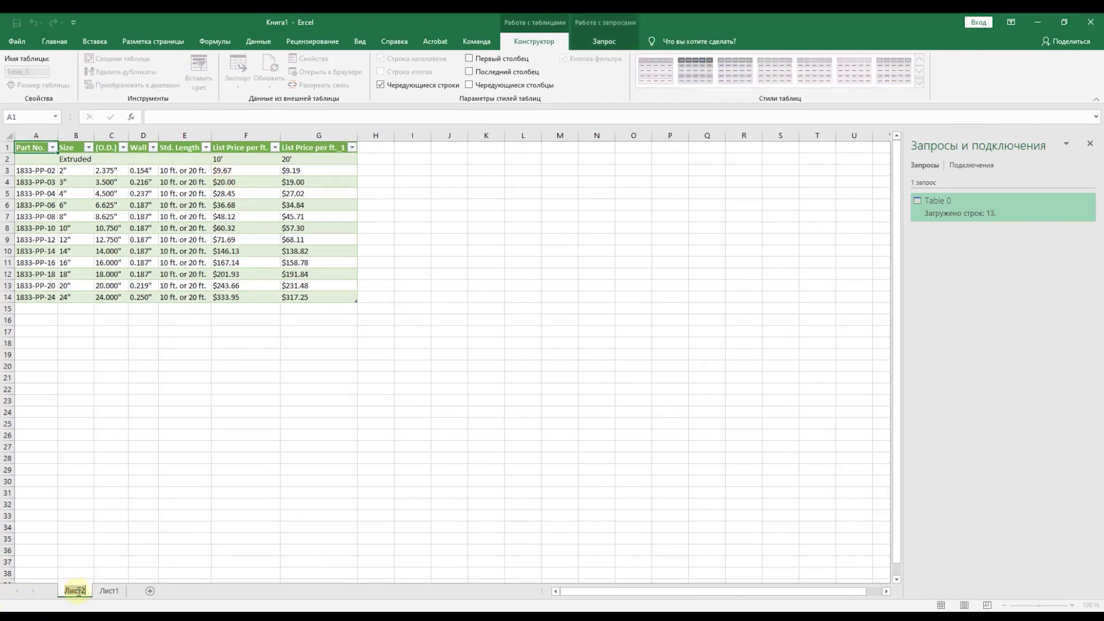
key(BackSpace)
text(pipe)
click(132, 509)
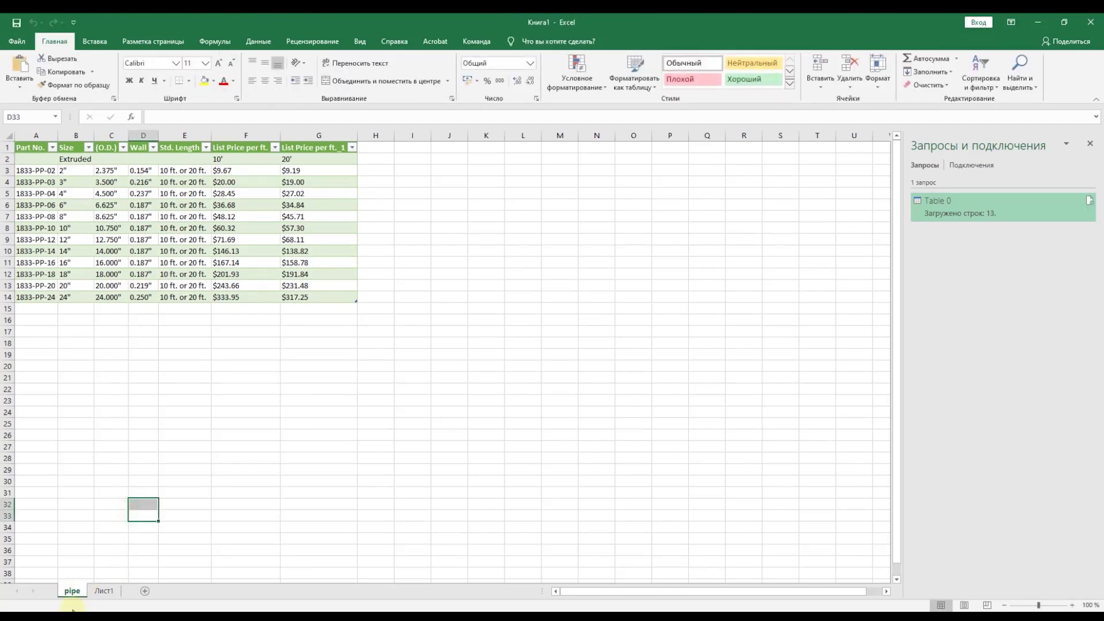
right_click(103, 591)
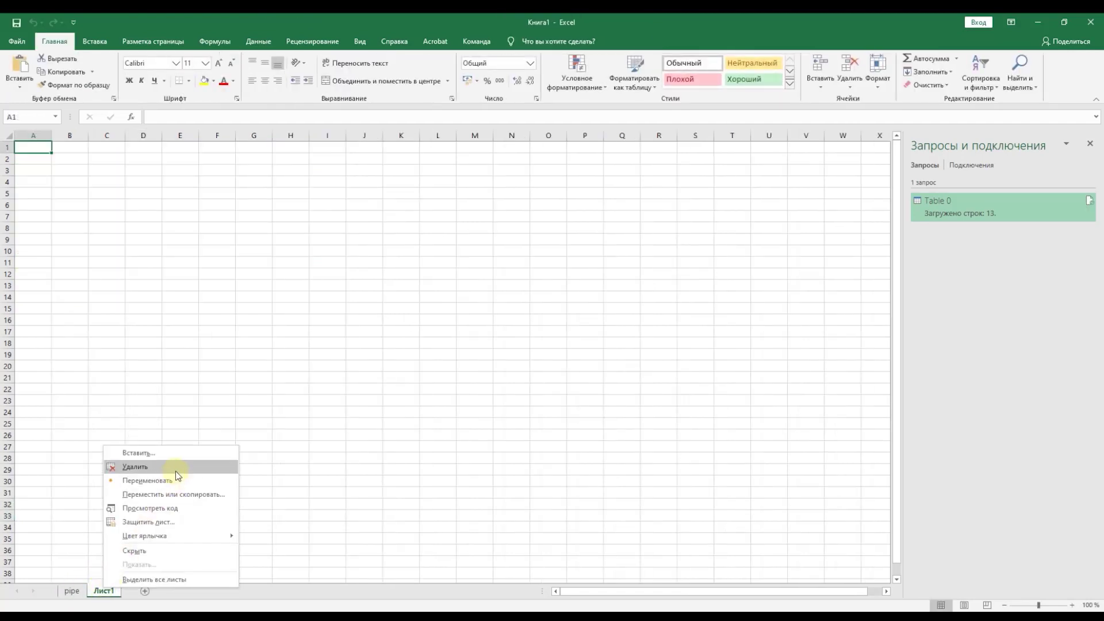
click(175, 466)
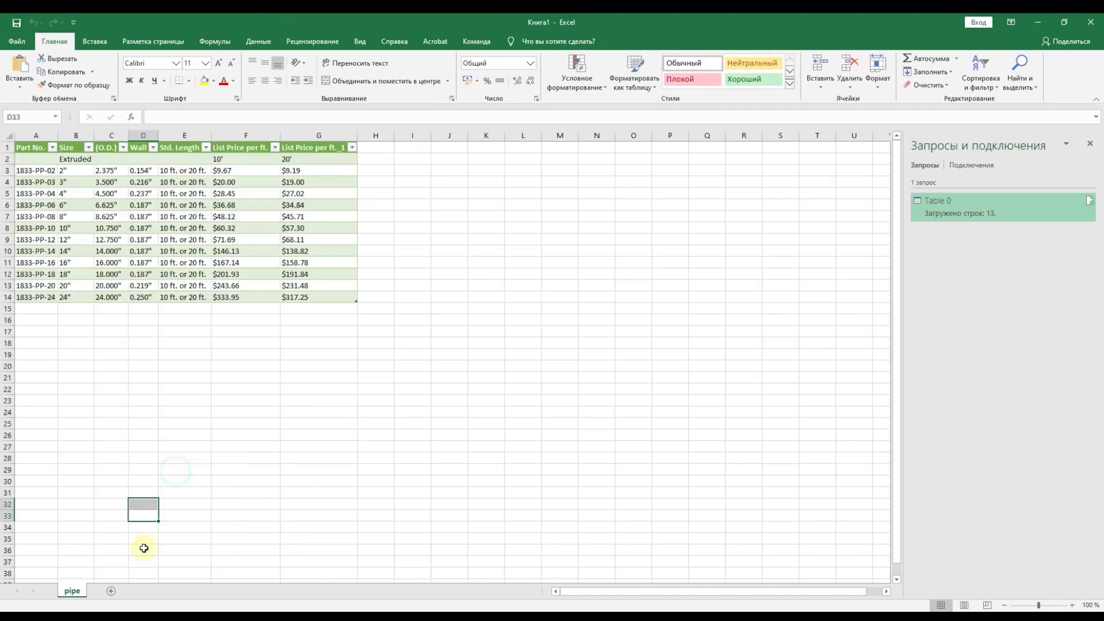
Step: Delete the Extruded sub-header row 2 from the table
click(7, 159)
right_click(7, 159)
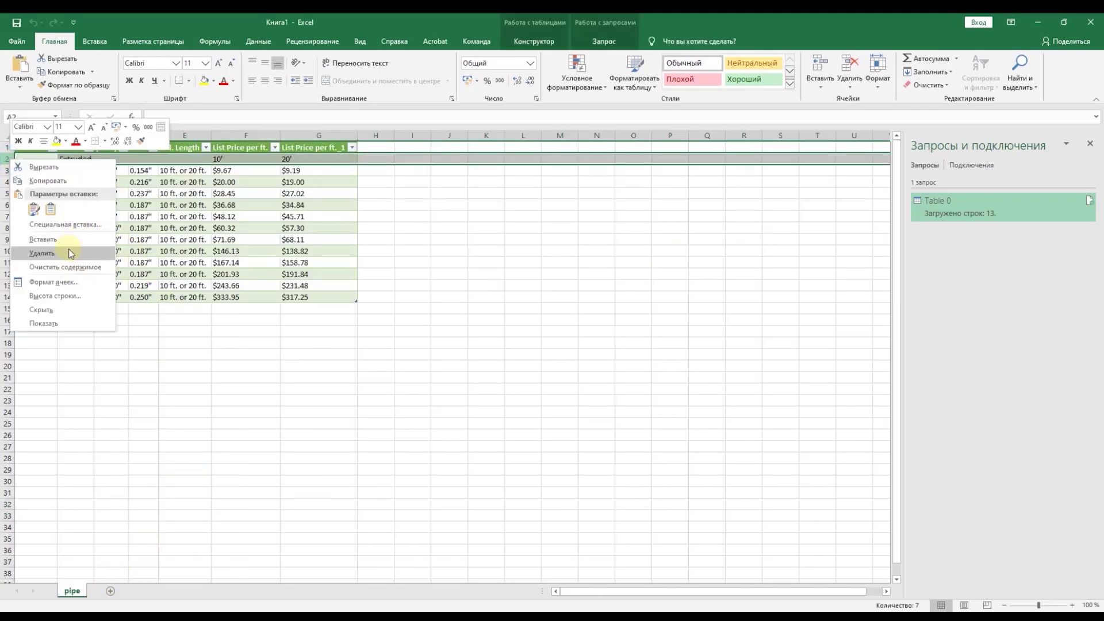
click(68, 253)
click(430, 238)
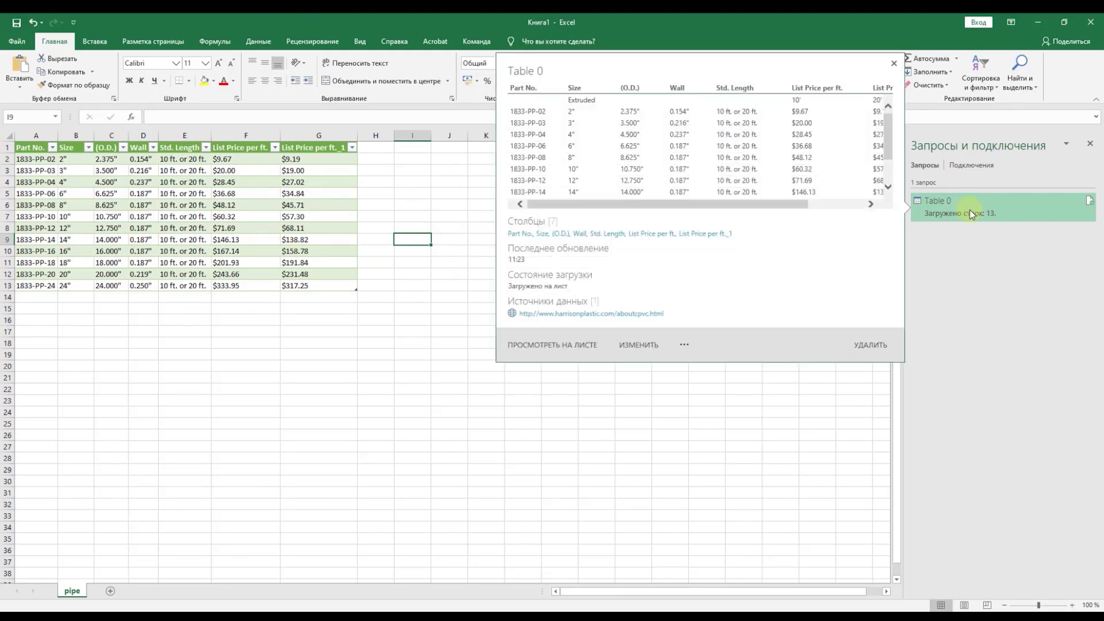
mouse_move(974, 215)
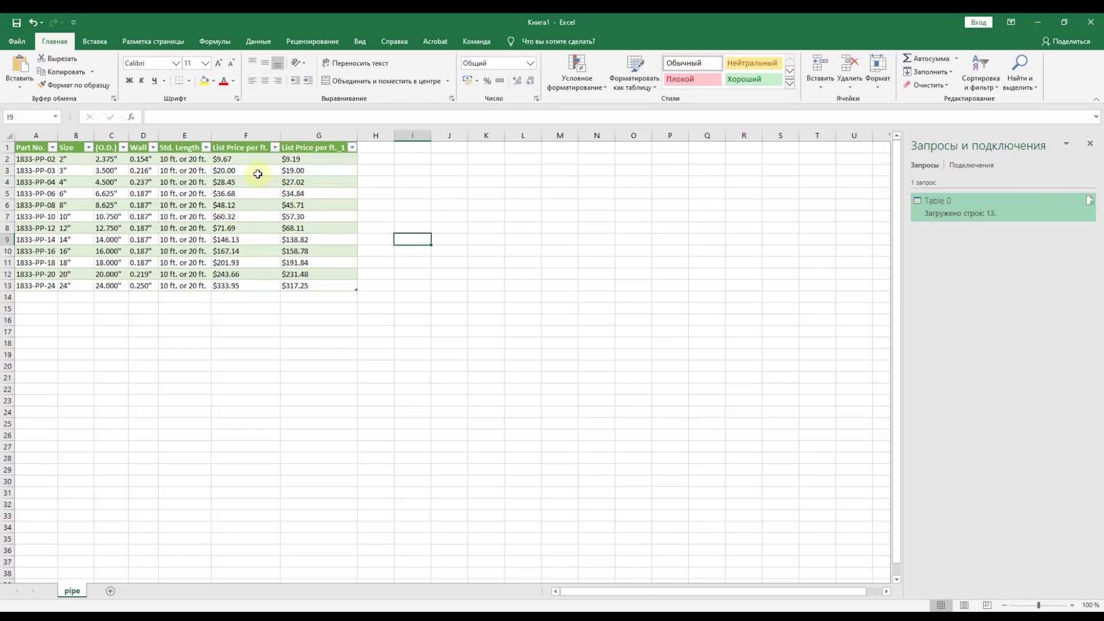
Step: Copy the price columns F2:G13 to column I and format the copy as Text
click(313, 195)
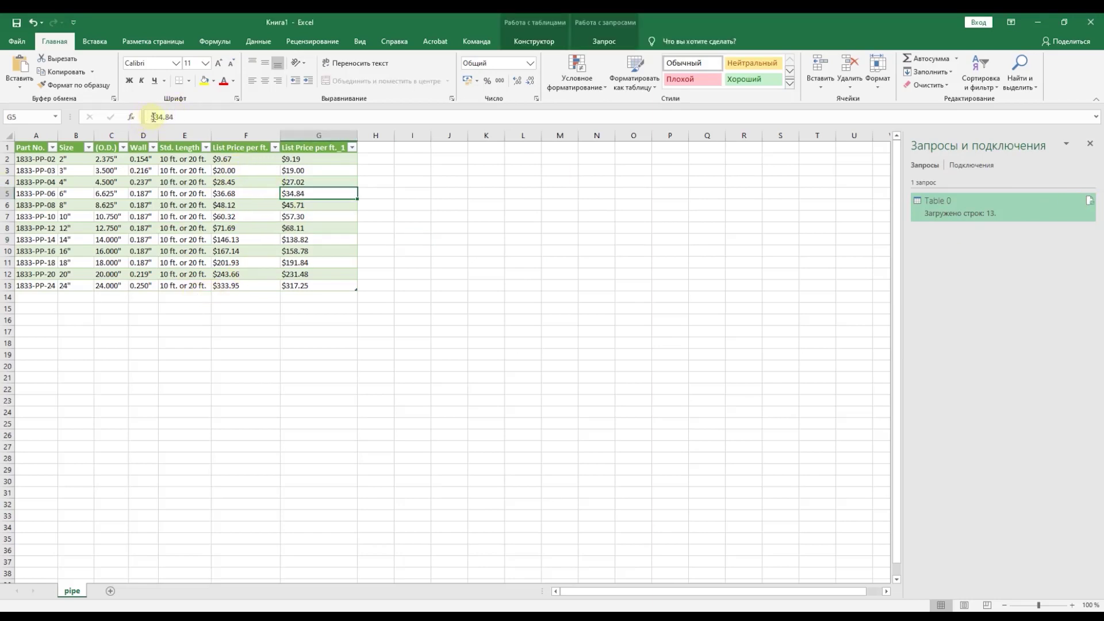
click(152, 116)
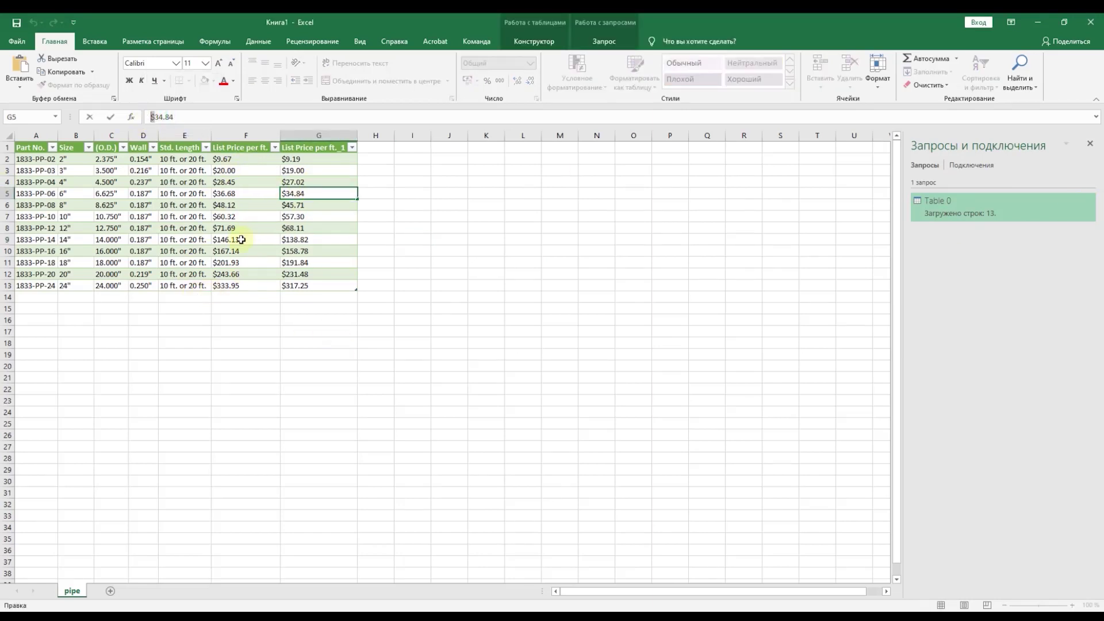
click(298, 219)
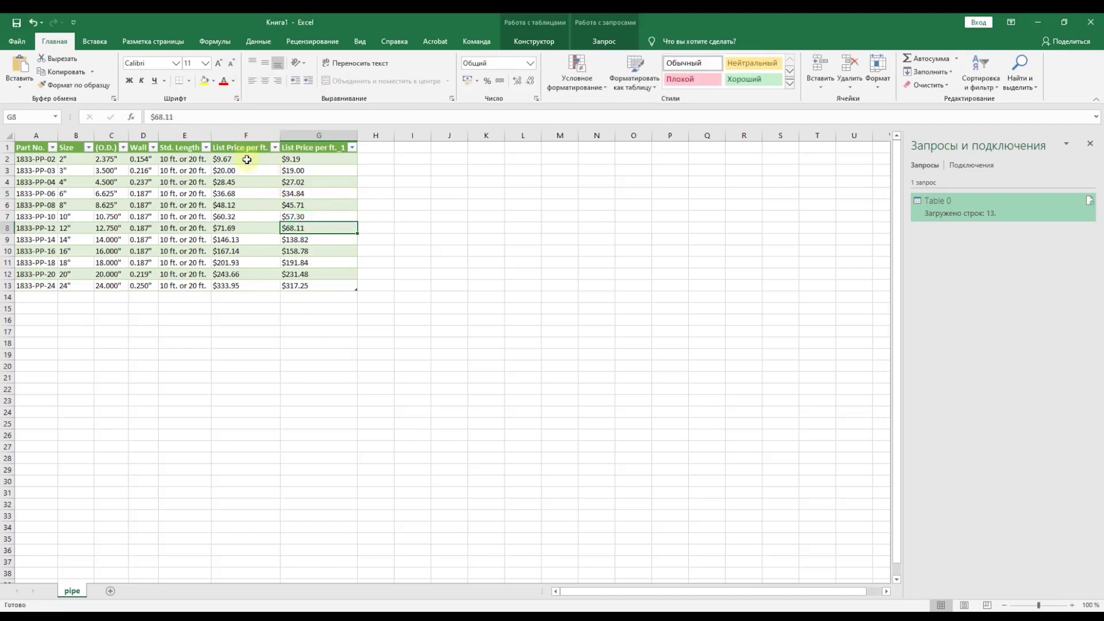
drag(246, 162, 317, 286)
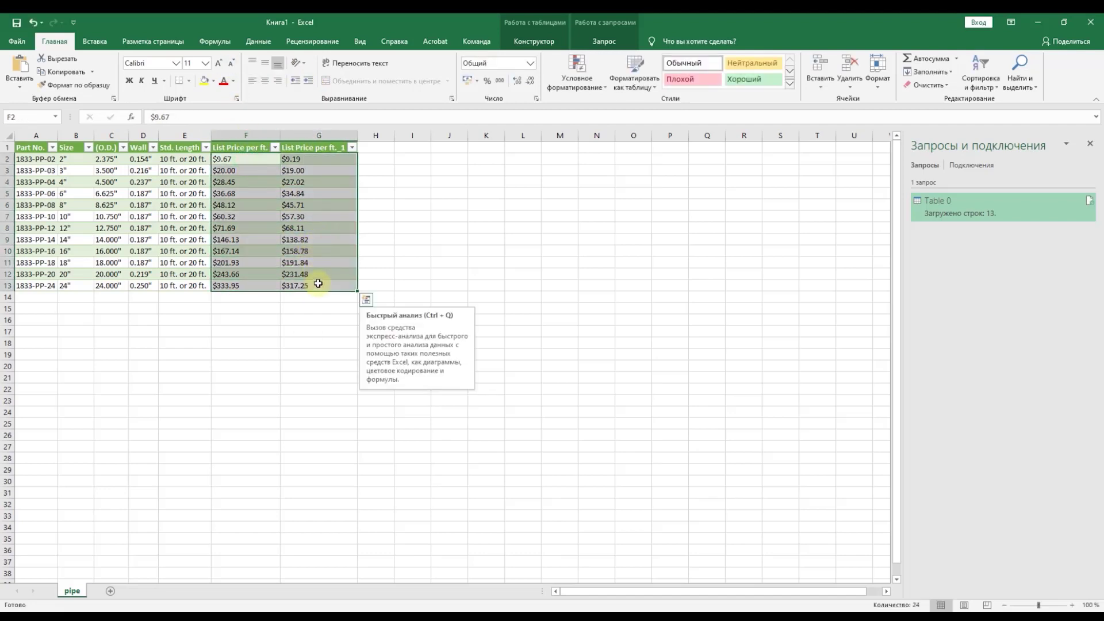
key(ctrl+c)
click(421, 158)
key(ctrl+v)
key(ctrl)
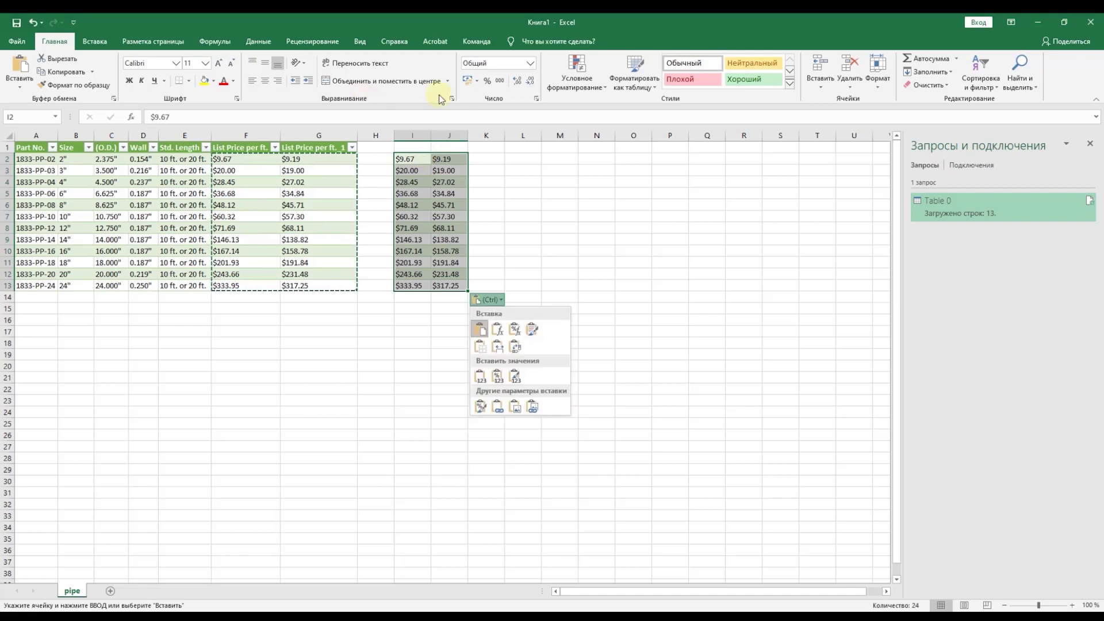
click(529, 63)
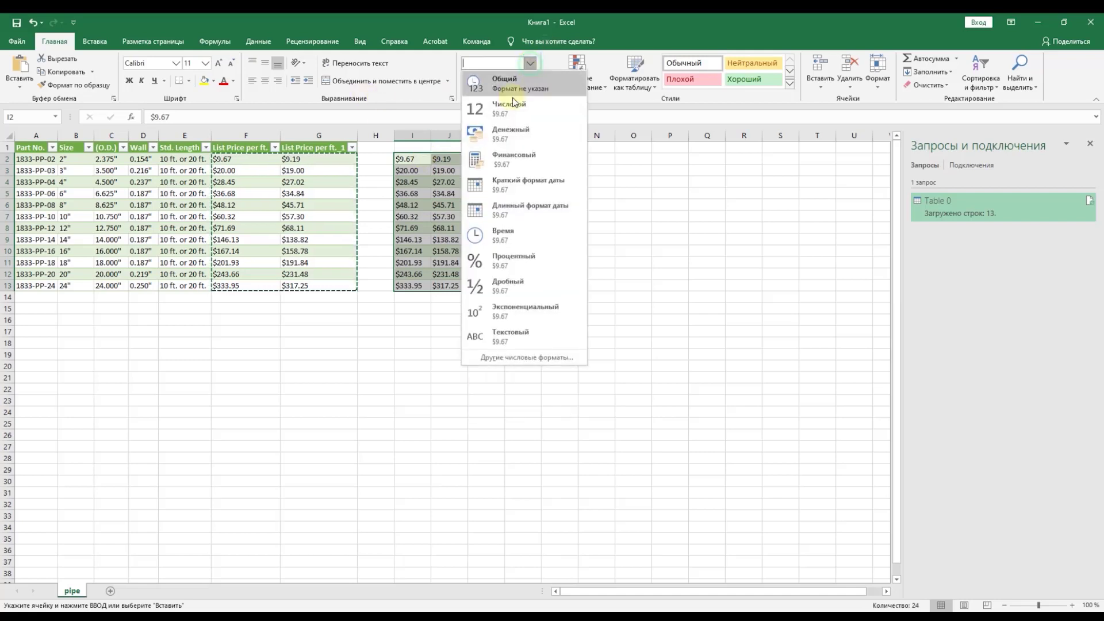
click(550, 335)
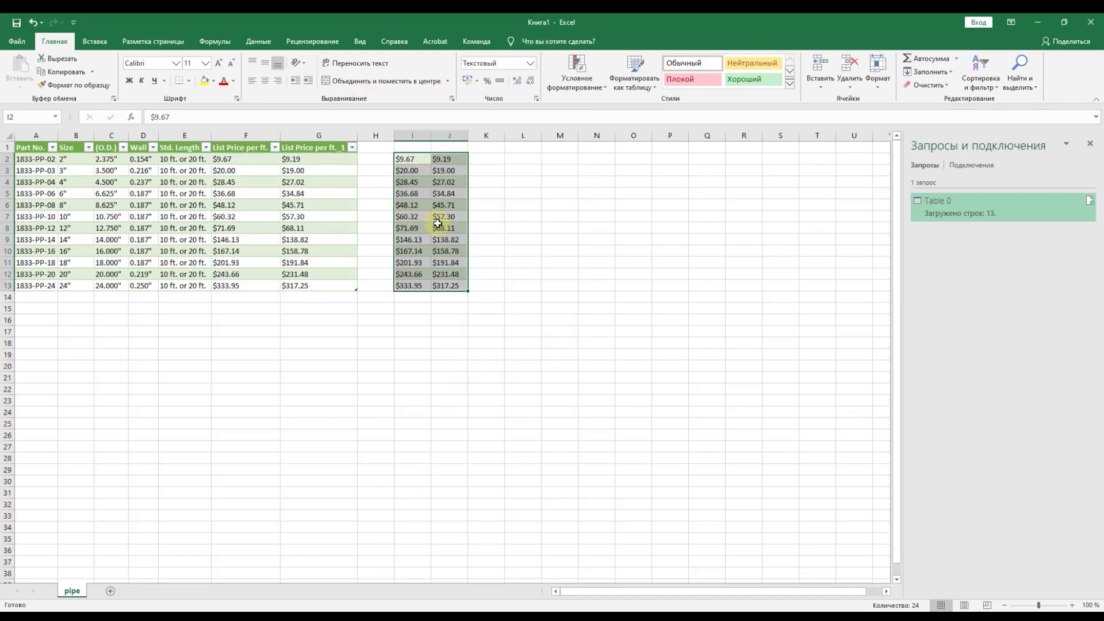
Step: Replace all 24 '$' signs in the copied prices with nothing
key(ctrl+h)
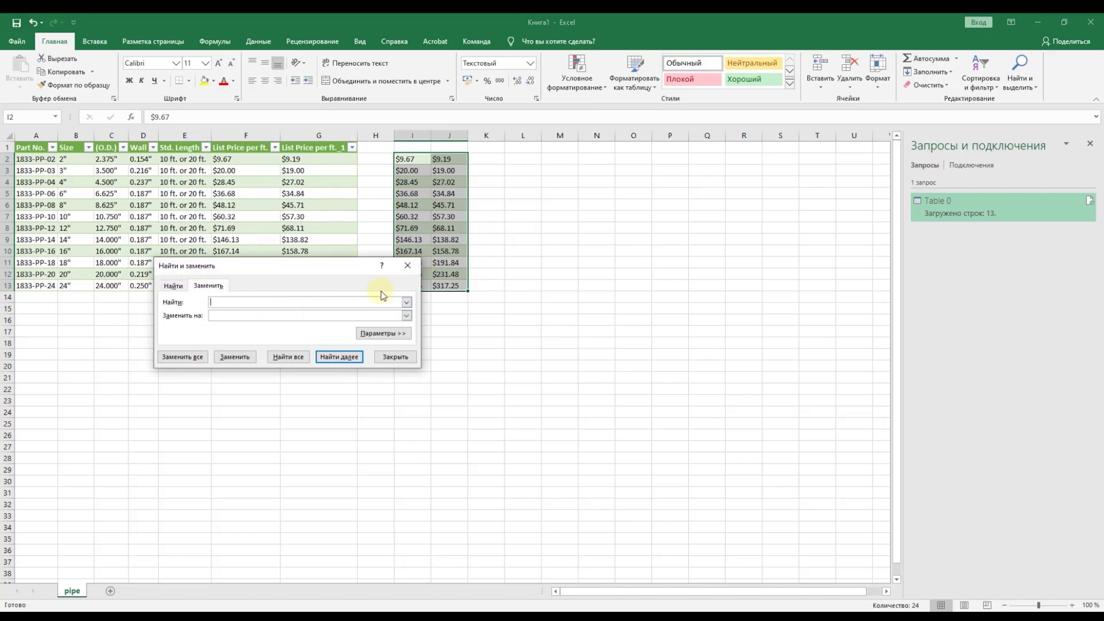
text($)
click(189, 356)
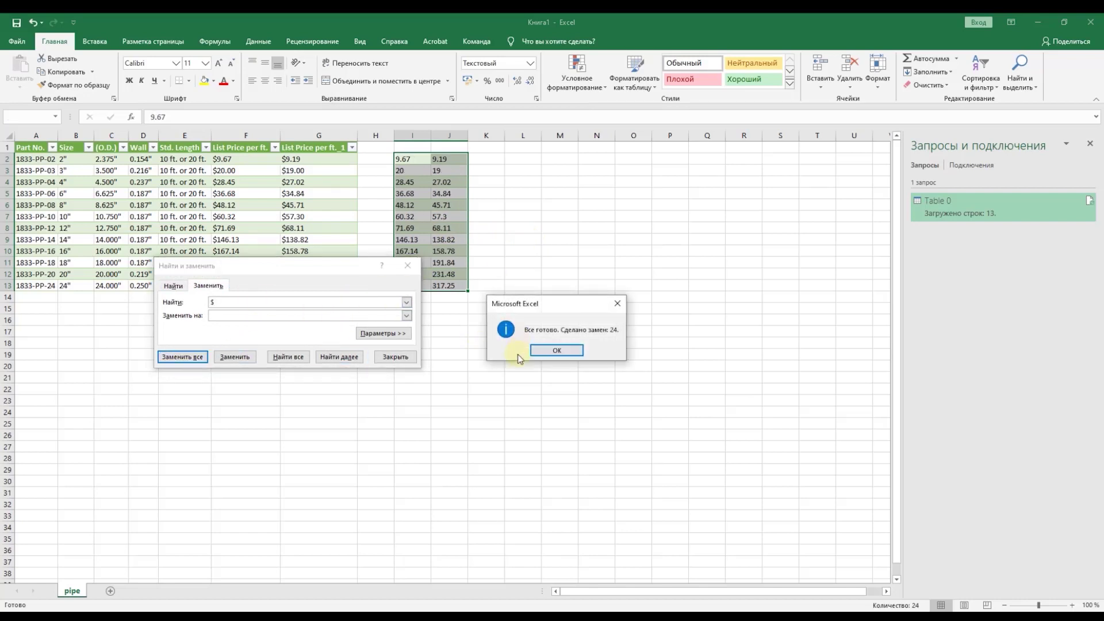
click(555, 348)
click(395, 356)
Step: Format the cleaned prices as Number and move them back over F2
click(532, 63)
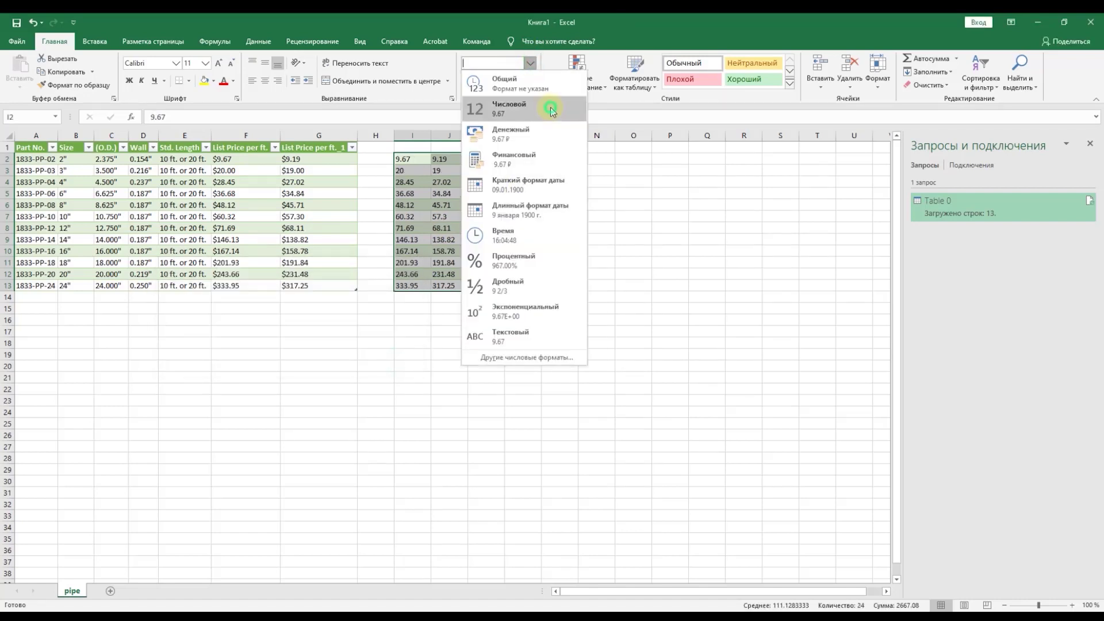
click(540, 108)
key(ctrl+x)
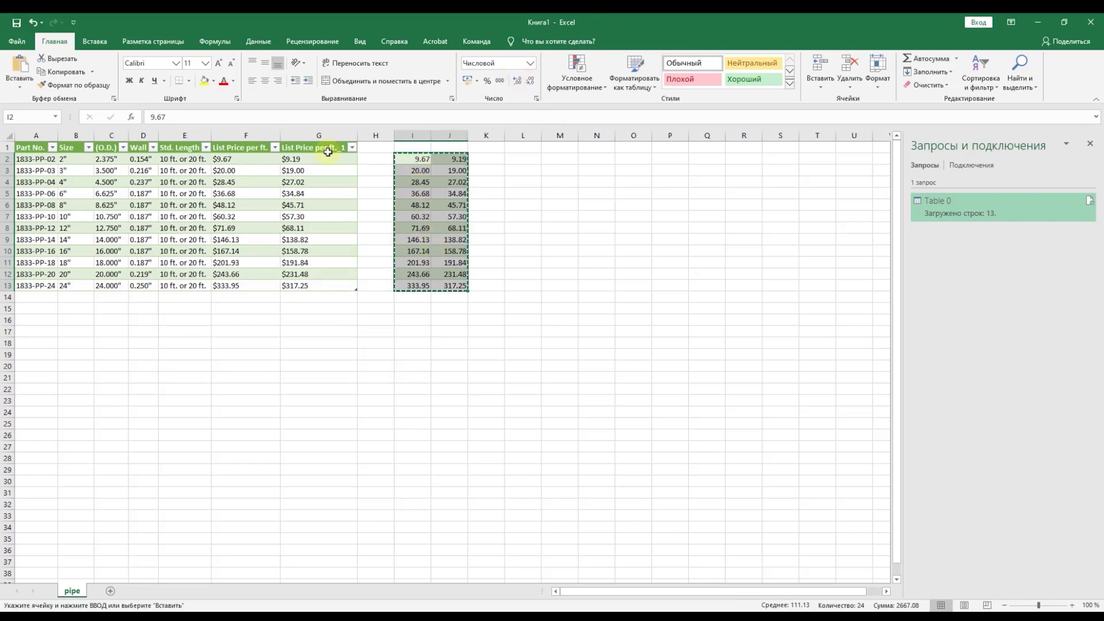
click(247, 159)
key(ctrl+v)
click(268, 206)
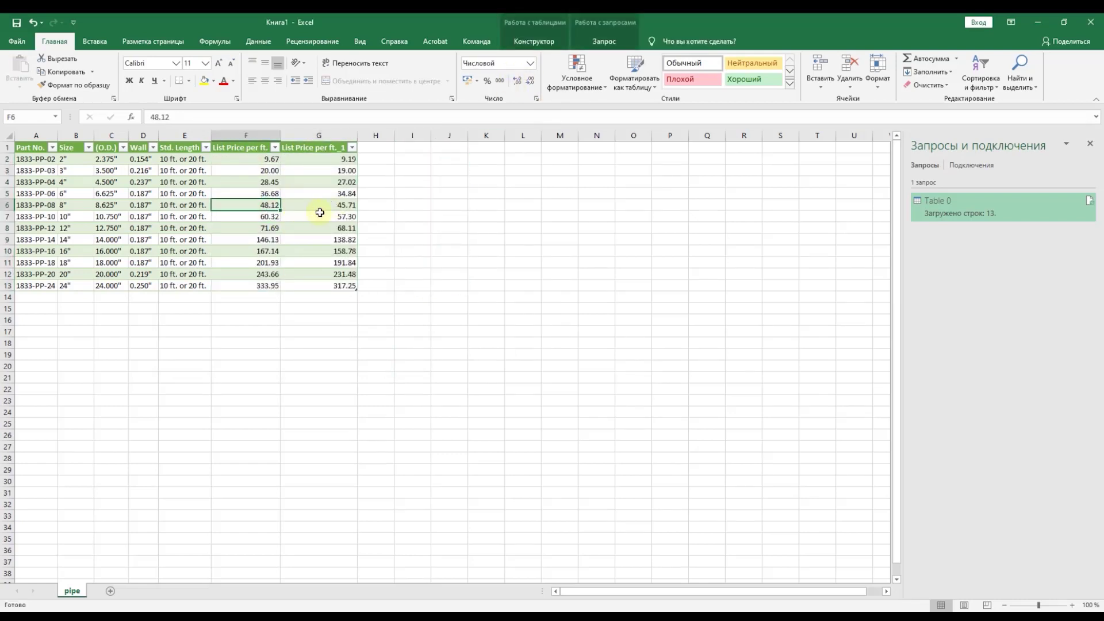
Step: Widen the Part No. column A
drag(343, 159, 290, 216)
drag(52, 141, 75, 135)
drag(86, 182, 81, 262)
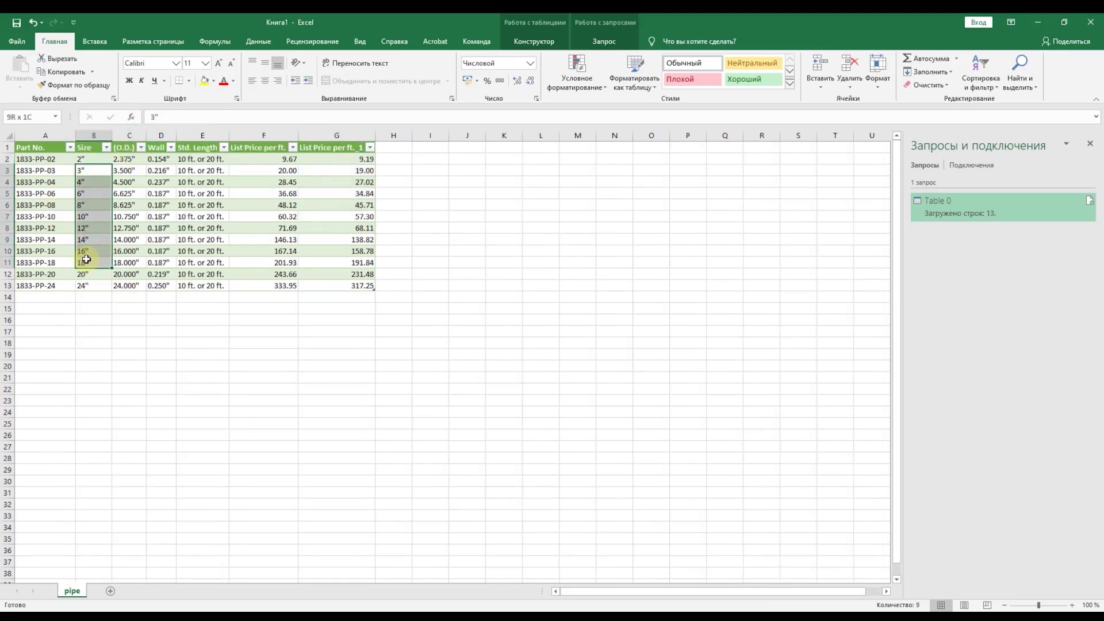
drag(336, 193, 264, 251)
Step: Save the workbook to the Desktop as Pipe.xlsx
click(16, 22)
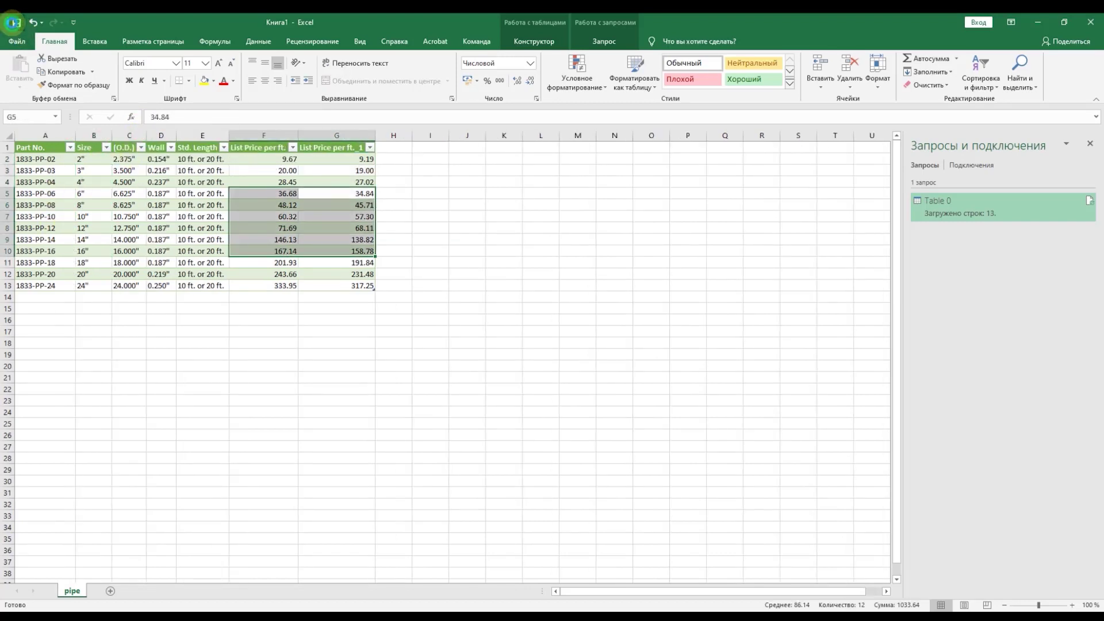
click(148, 211)
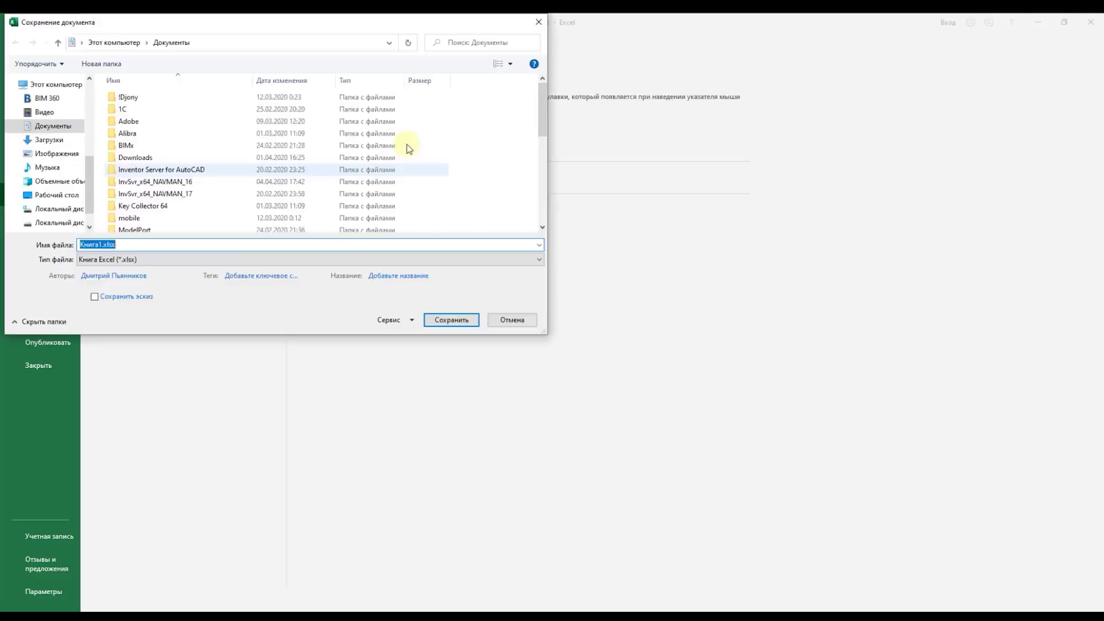
click(57, 195)
key(Tab)
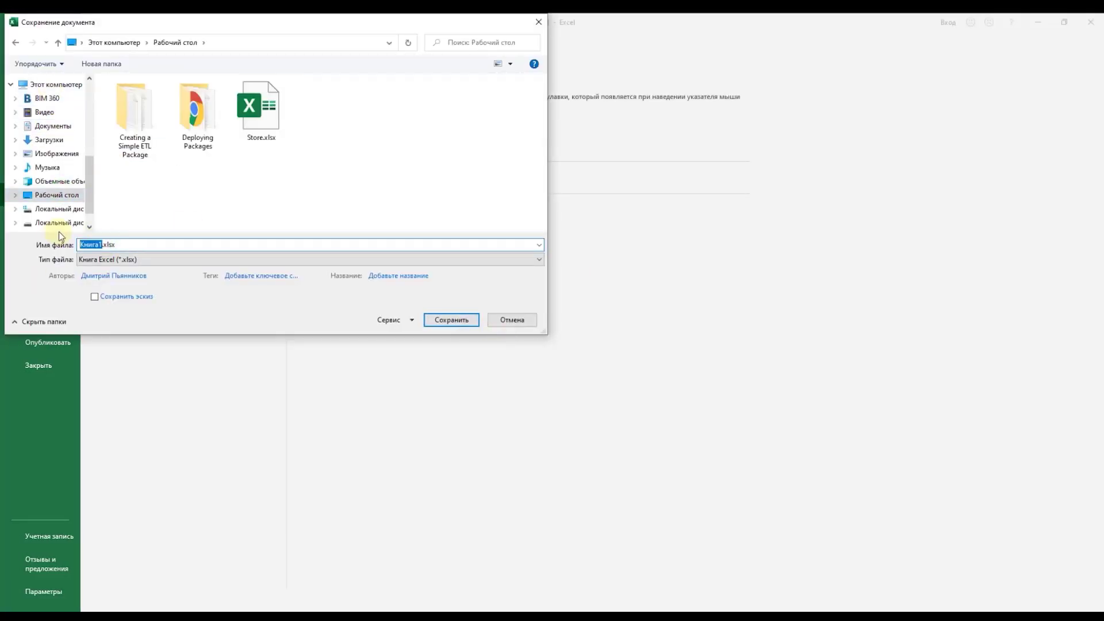
text(Рipe)
click(452, 320)
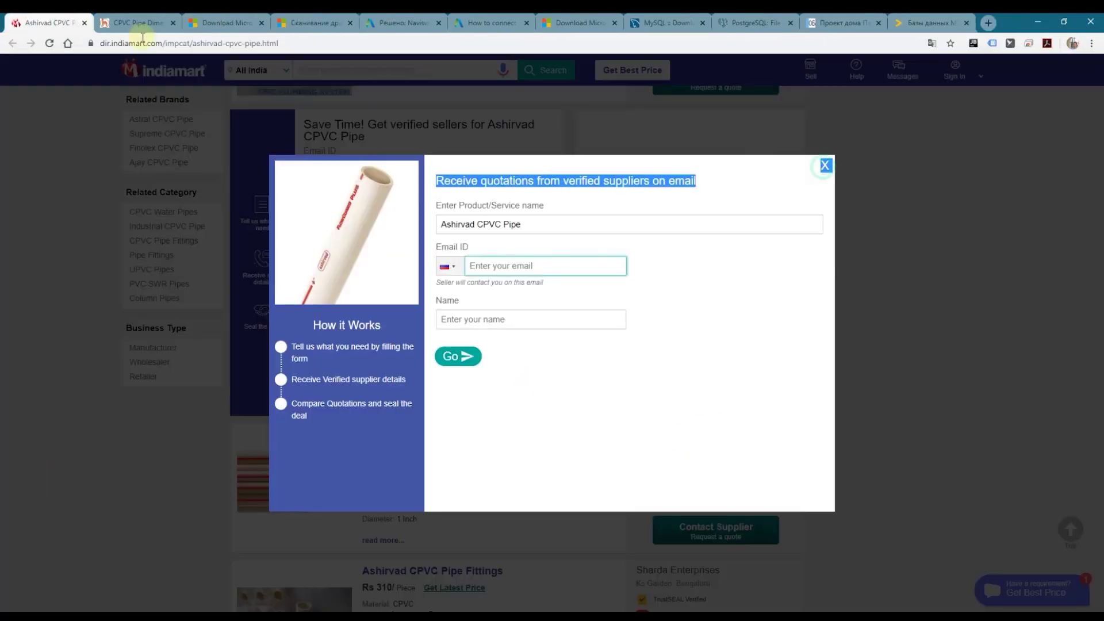
Step: Close the pipe price tabs, leaving the Access Database Engine 2010 page, and open Windows search
key(ctrl+w)
key(ctrl+w)
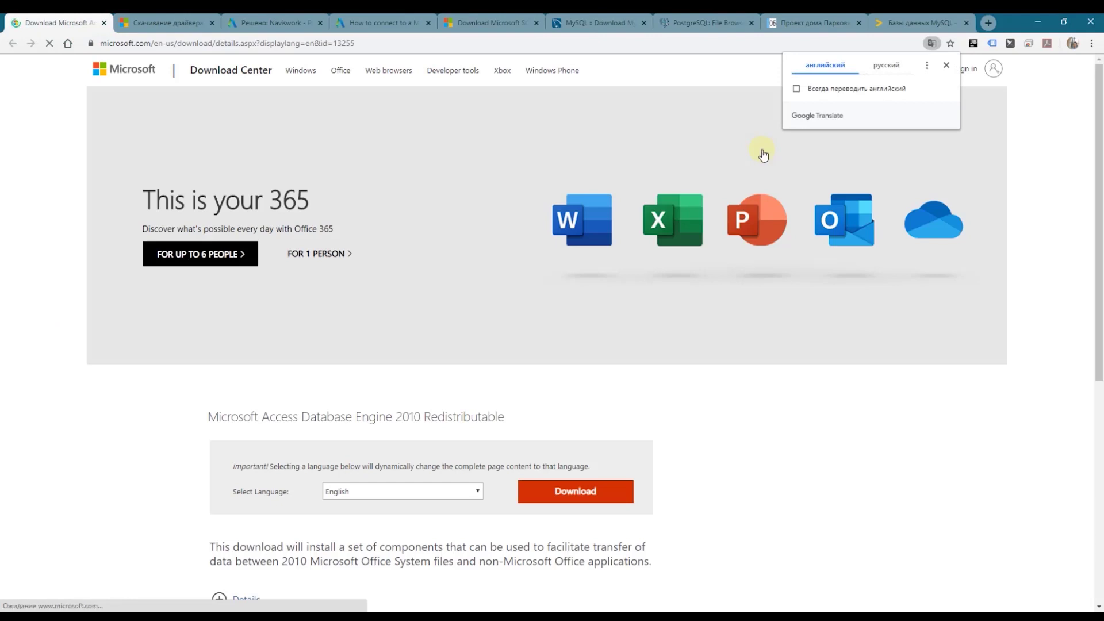
click(42, 619)
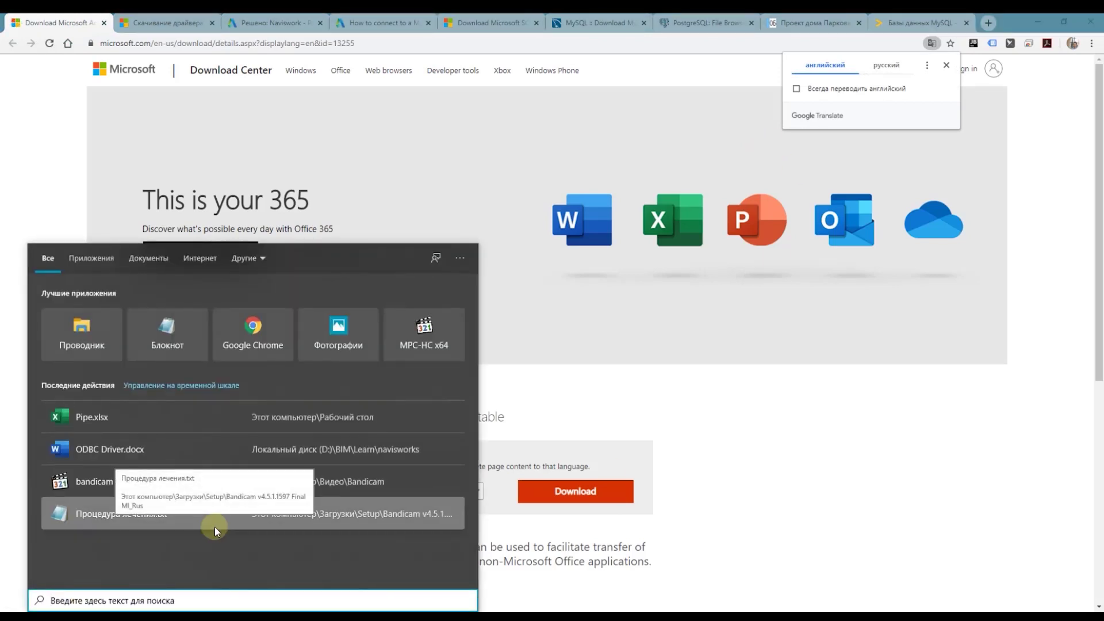
Step: Check the Access drivers (14.00.7180.5000) in ODBC Data Sources (64-bit), then cancel
text(odbc)
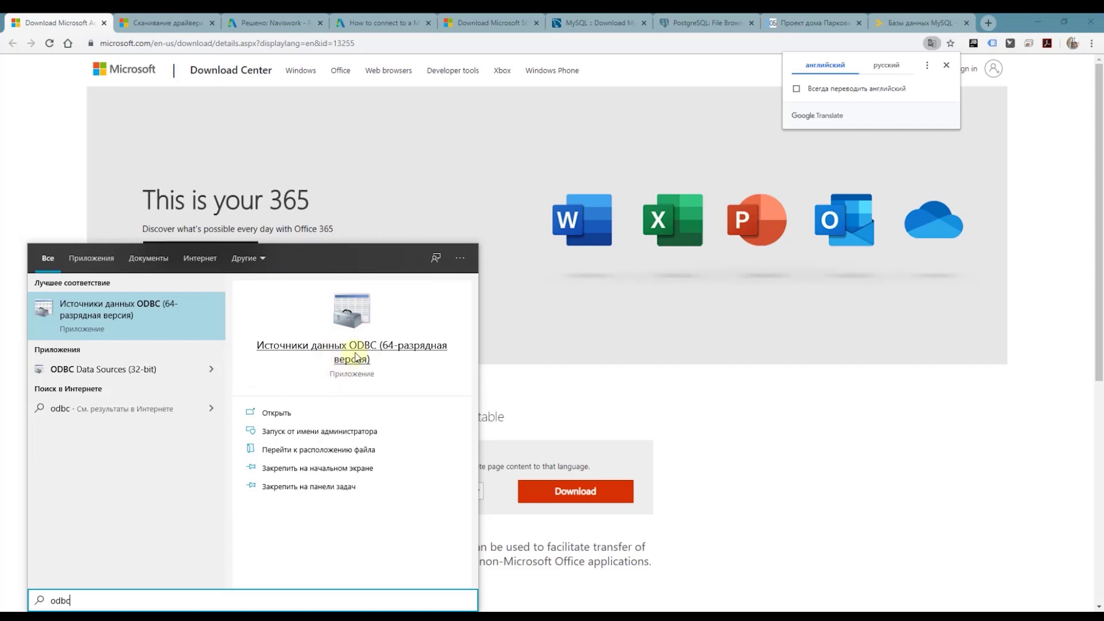
click(356, 353)
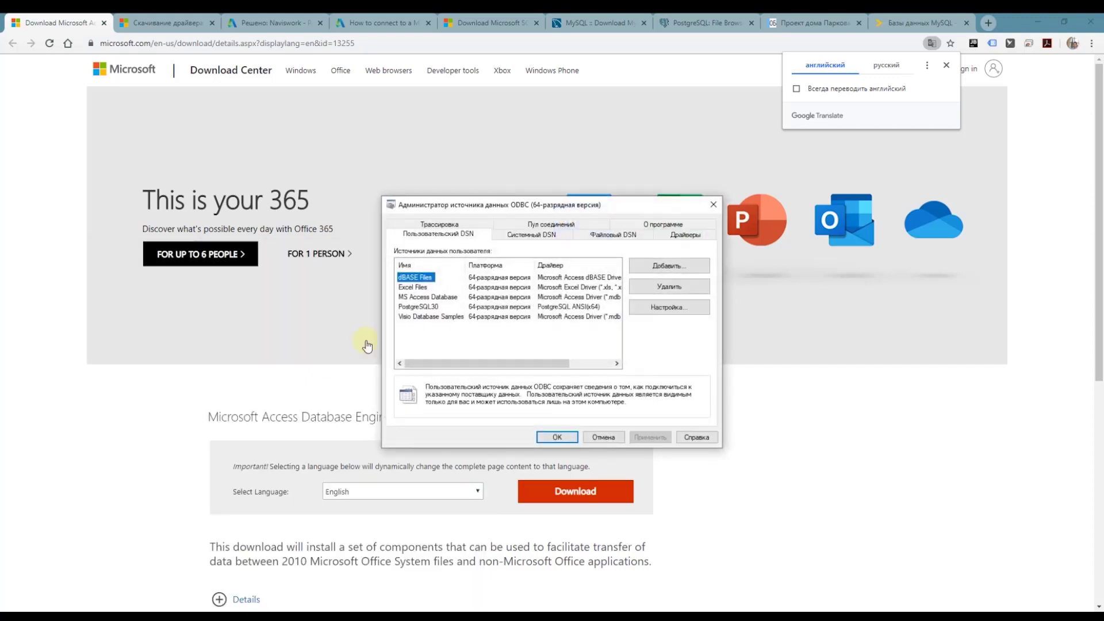
drag(348, 177, 541, 89)
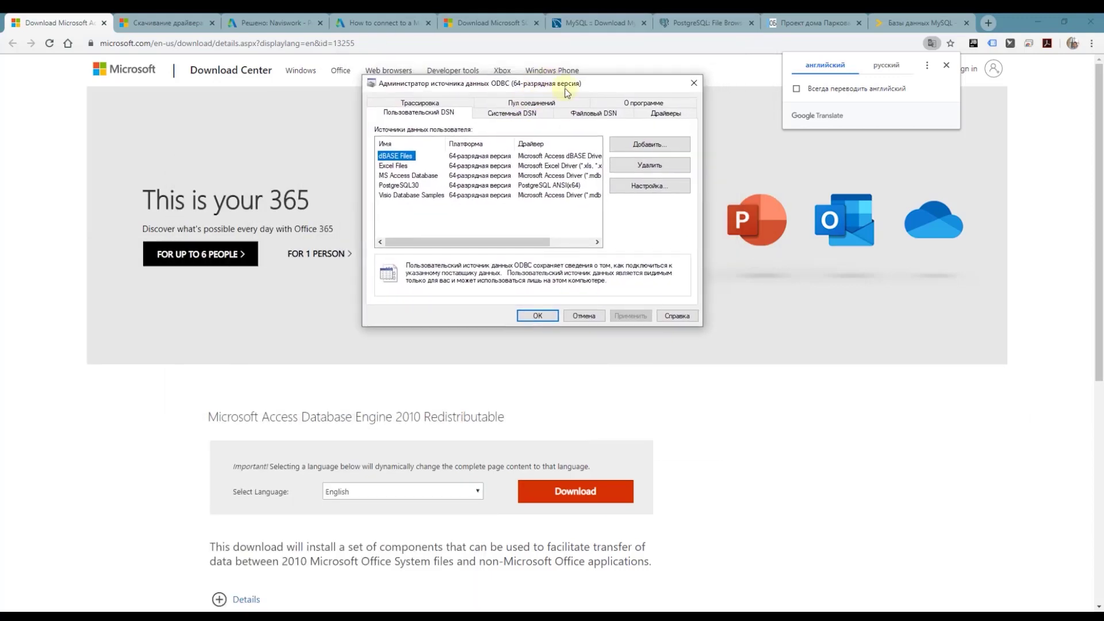
click(676, 113)
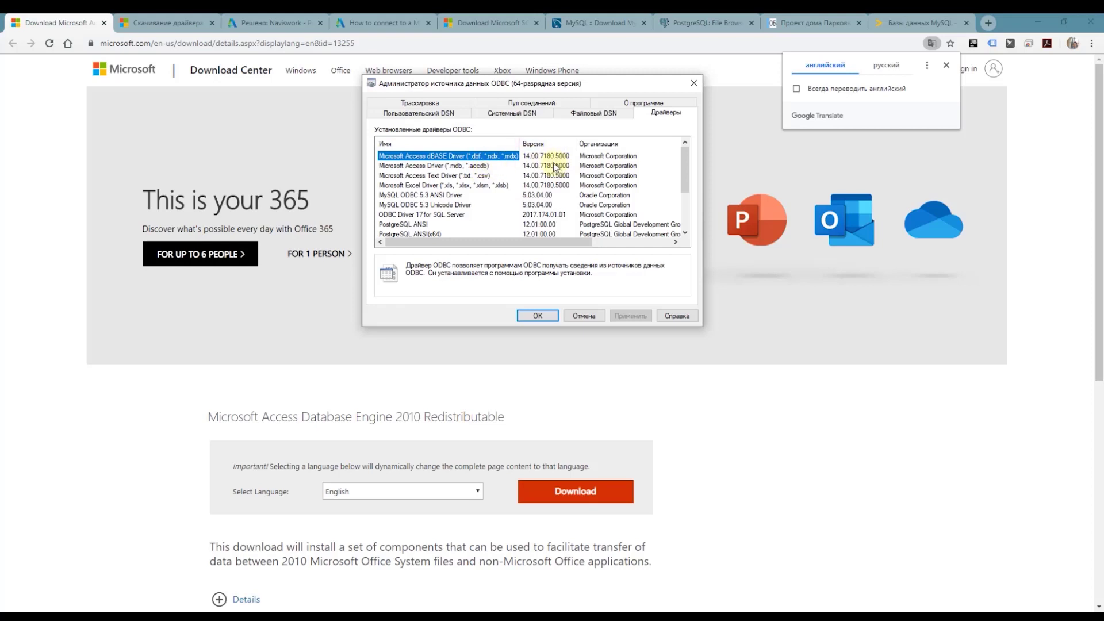
click(553, 166)
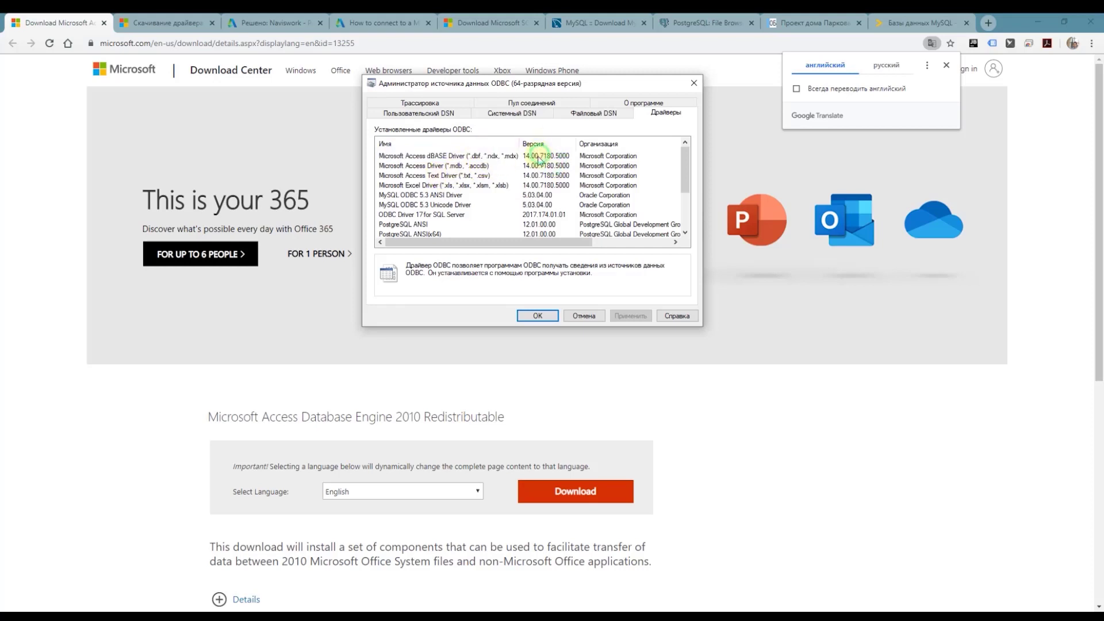
scroll(459, 175, down, 1)
scroll(558, 161, up, 1)
click(583, 316)
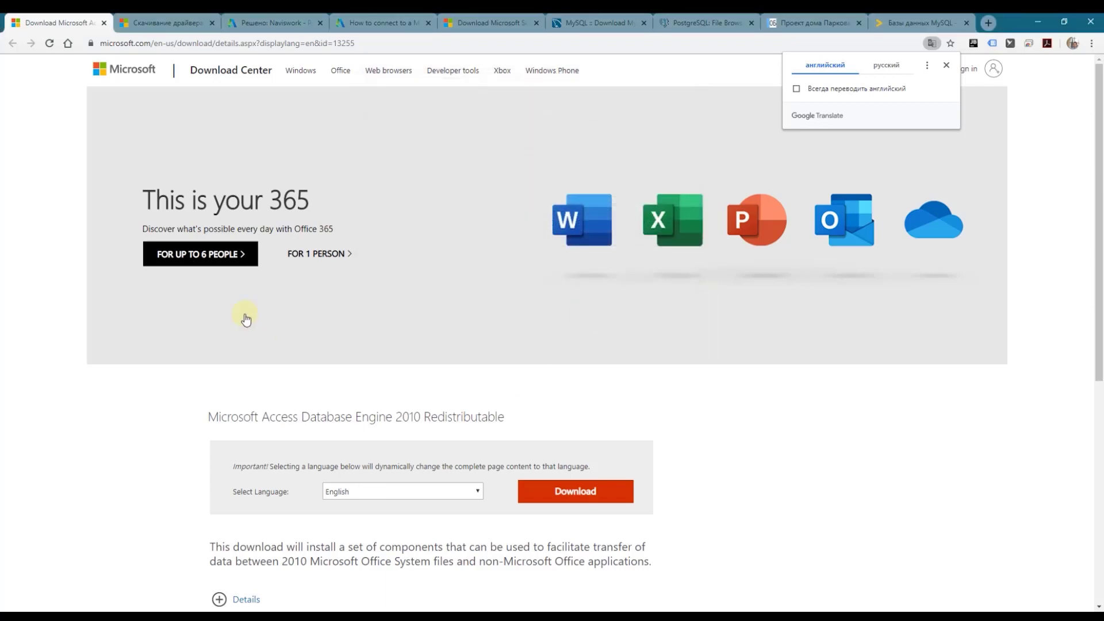
Step: Expand Details on the Access Database Engine download page, then close that tab and minimize Chrome
scroll(247, 319, down, 7)
scroll(253, 330, up, 7)
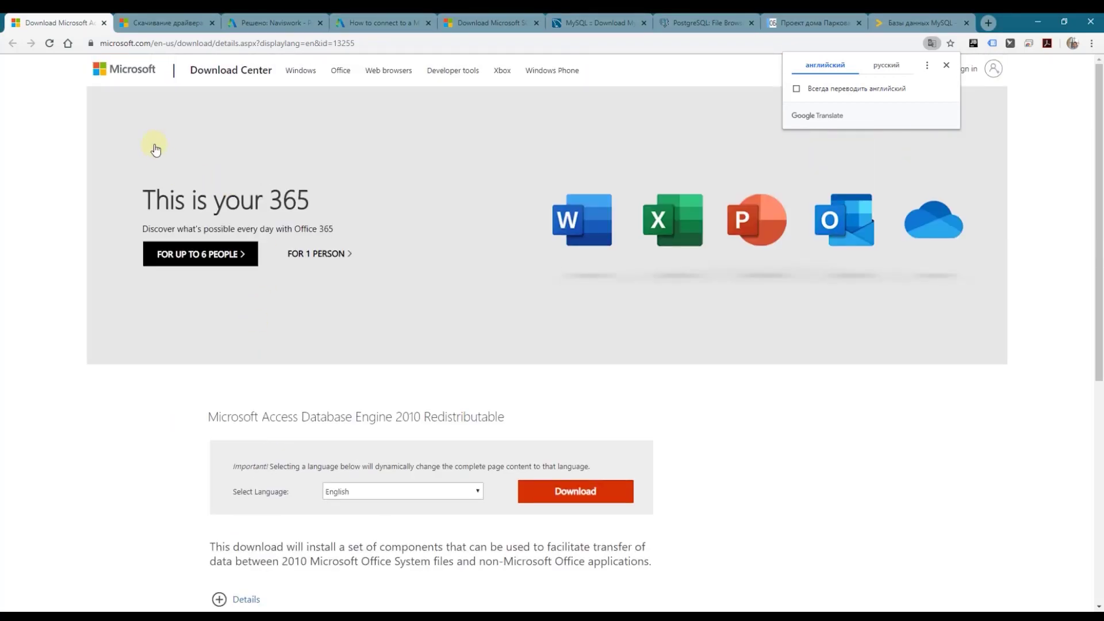
scroll(311, 417, down, 3)
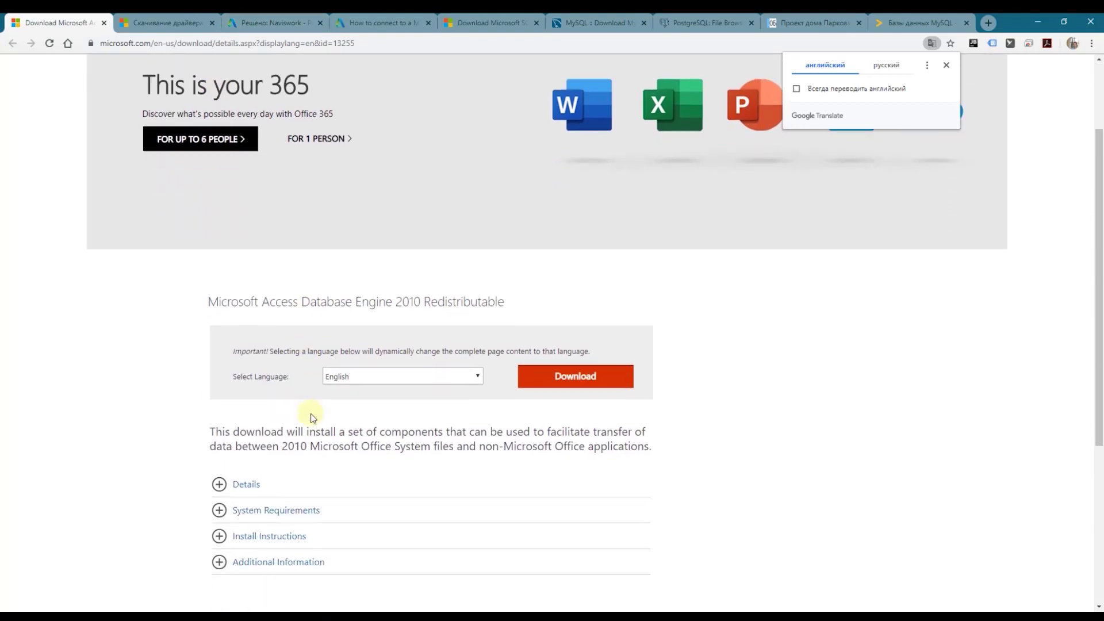
click(236, 431)
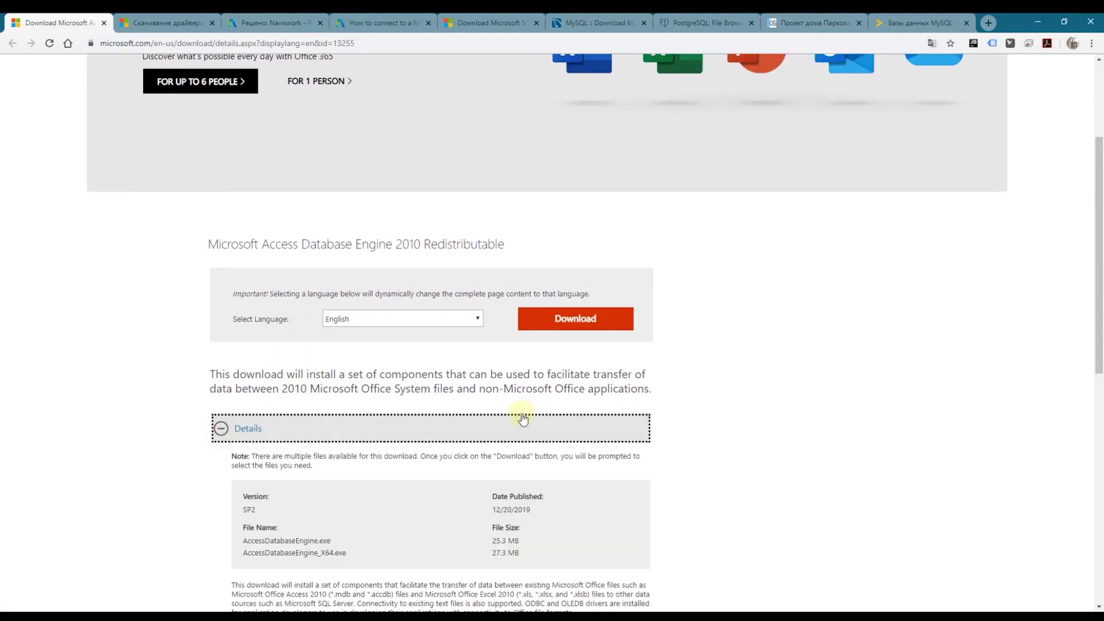
scroll(581, 396, down, 5)
scroll(524, 219, up, 8)
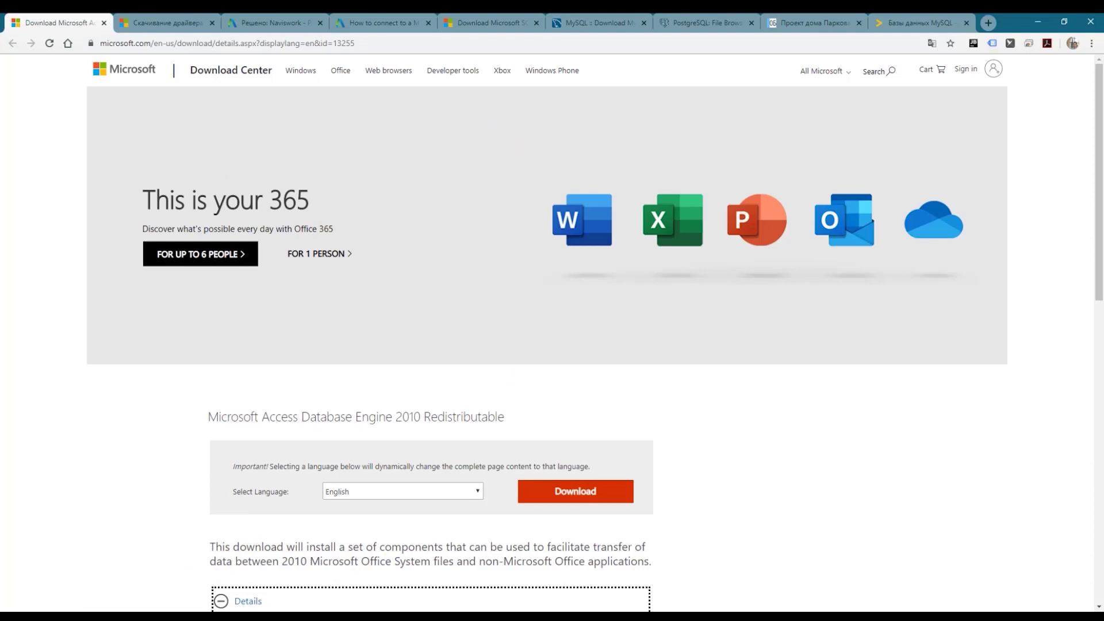
click(101, 23)
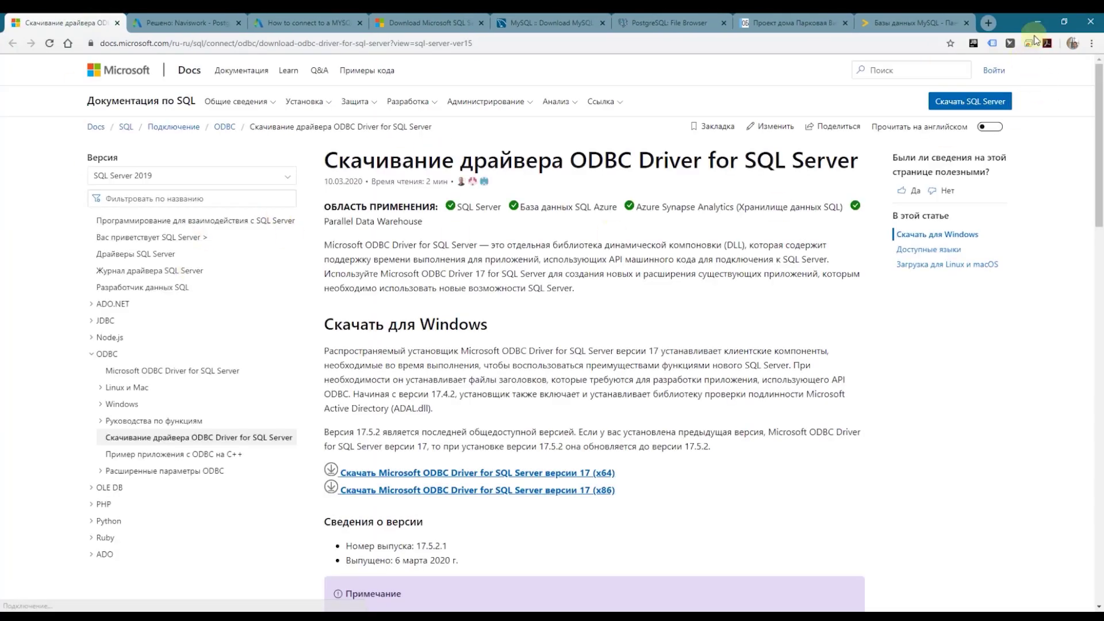
click(1036, 29)
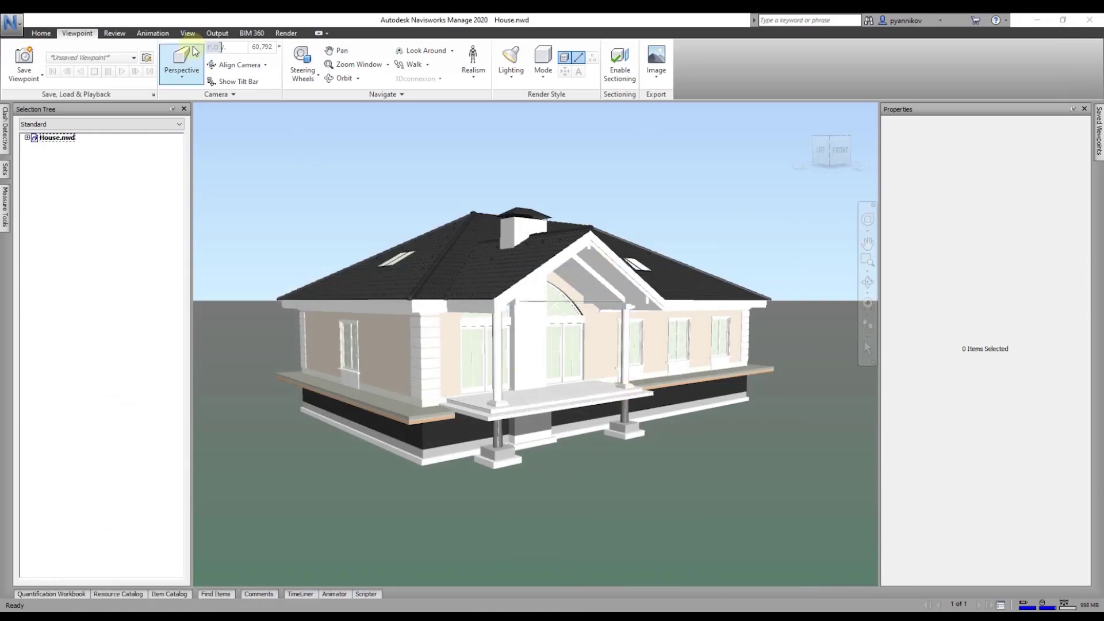
click(41, 33)
scroll(417, 219, up, 3)
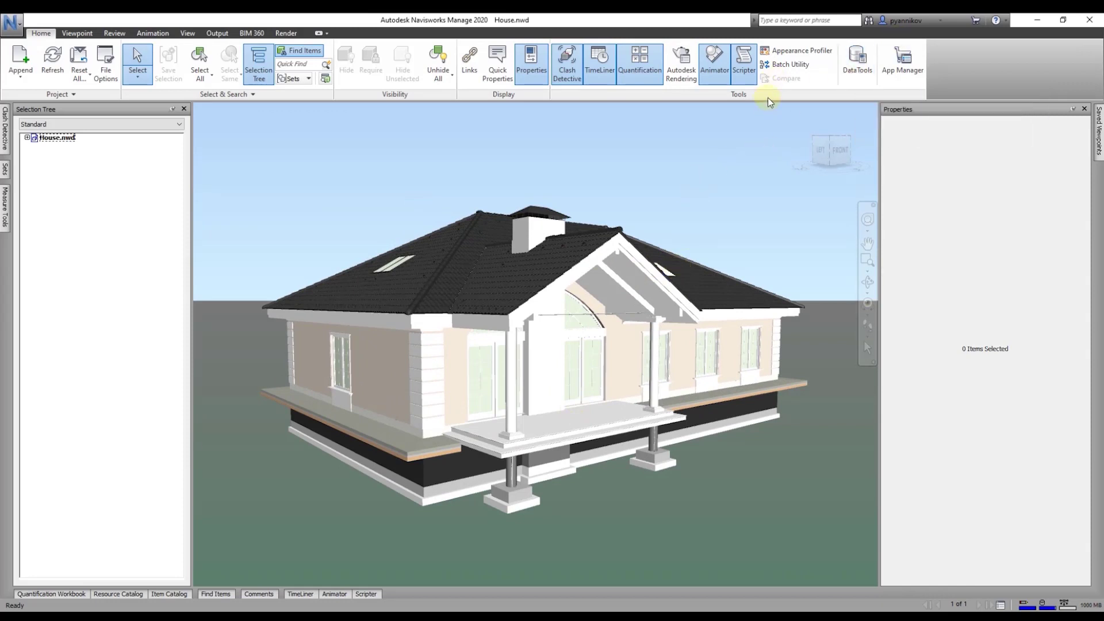
click(858, 75)
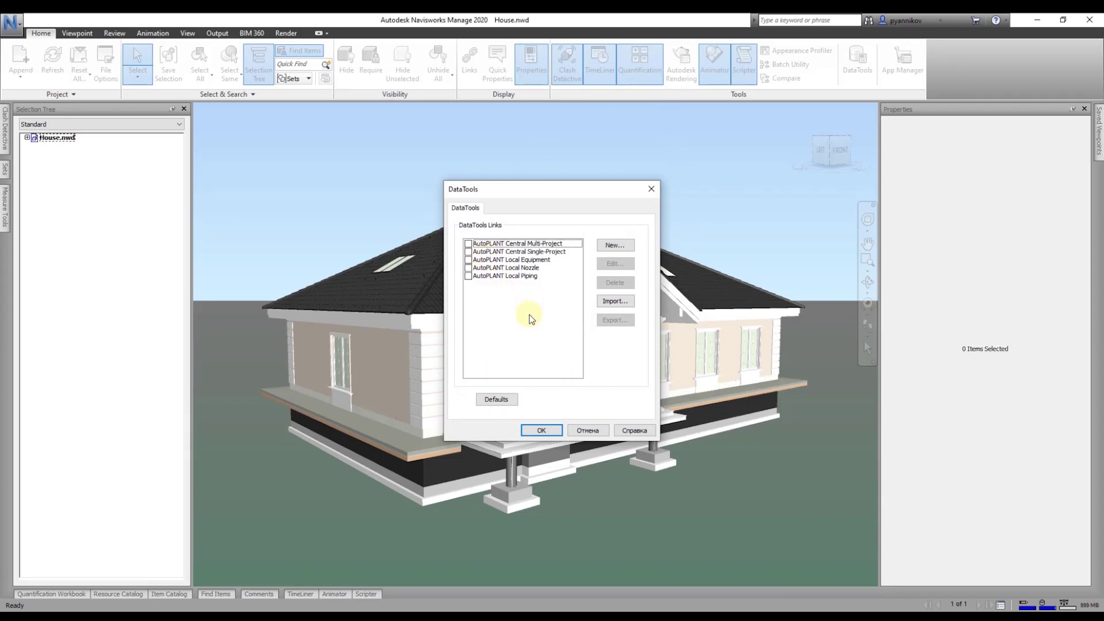
click(475, 276)
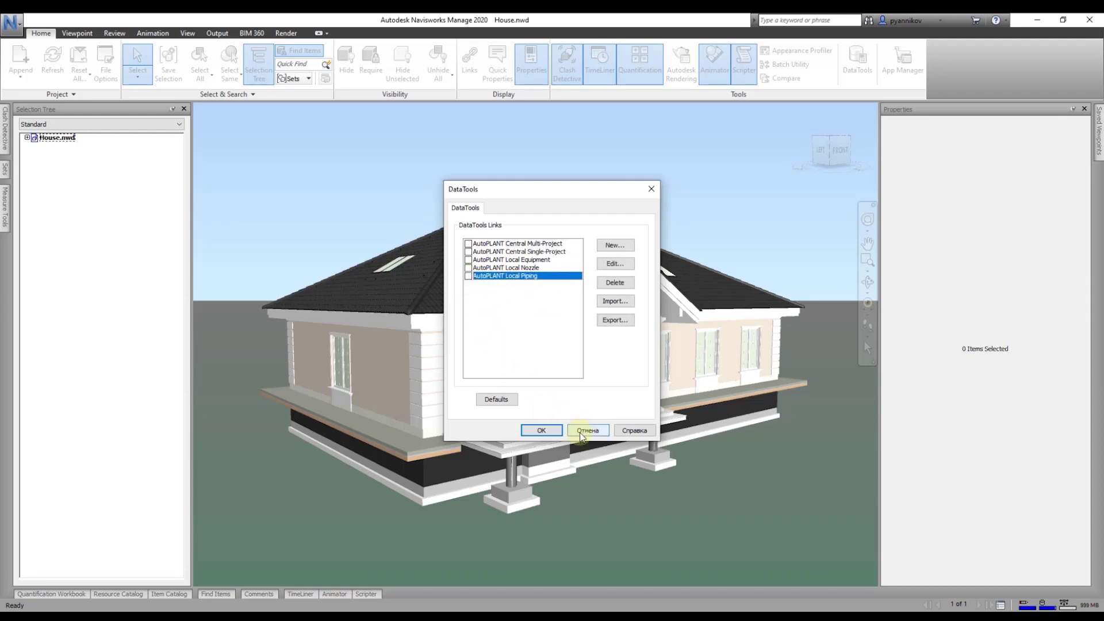
click(581, 435)
click(108, 95)
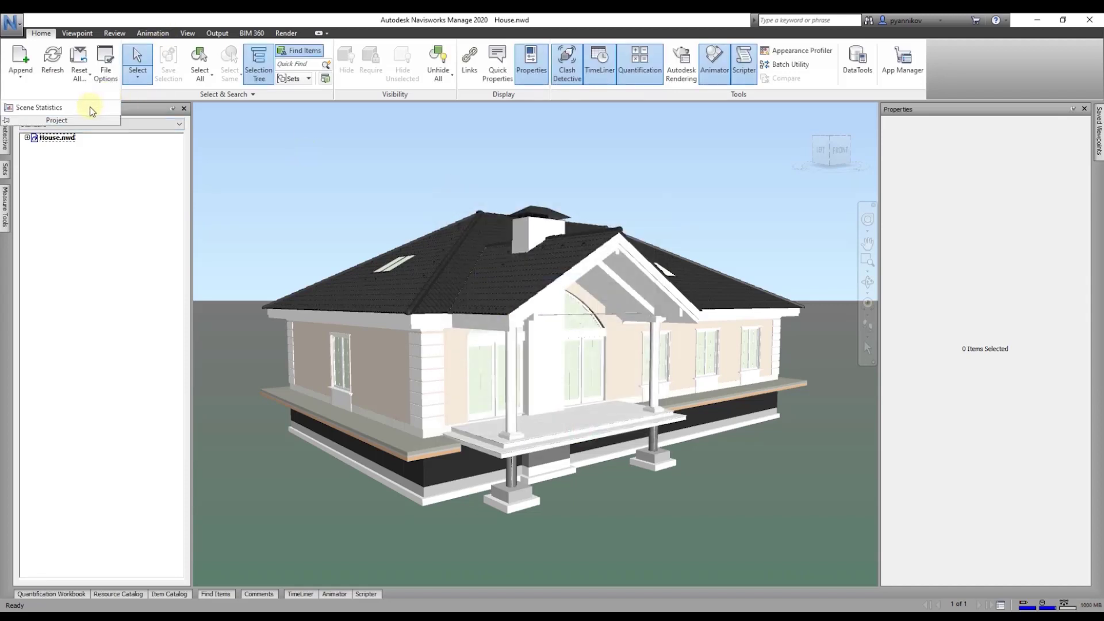
click(106, 64)
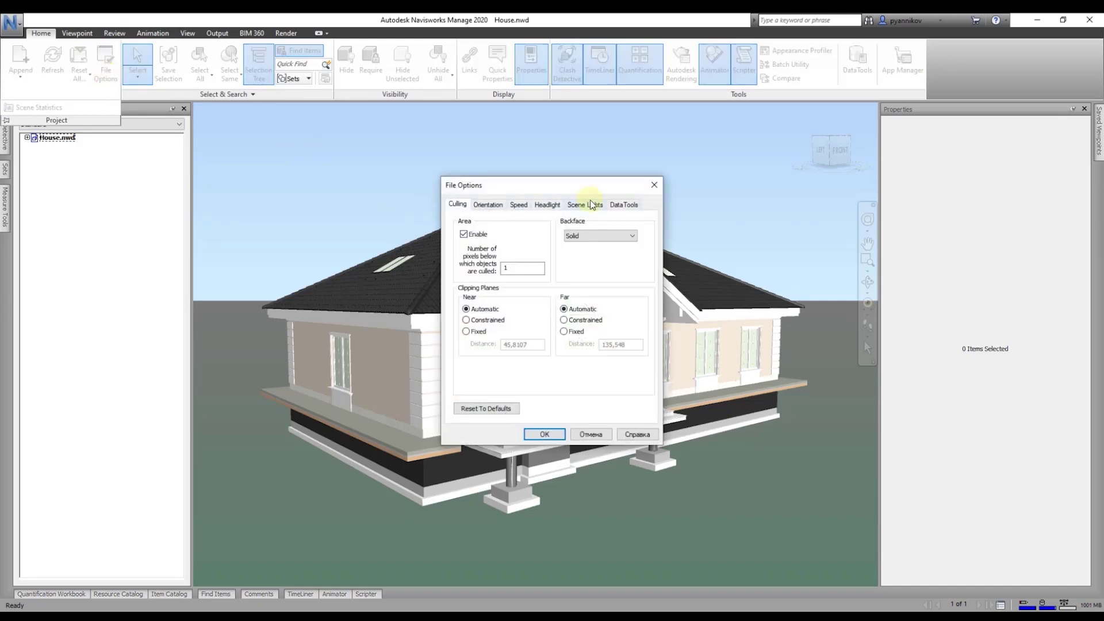
click(624, 205)
drag(621, 185, 477, 121)
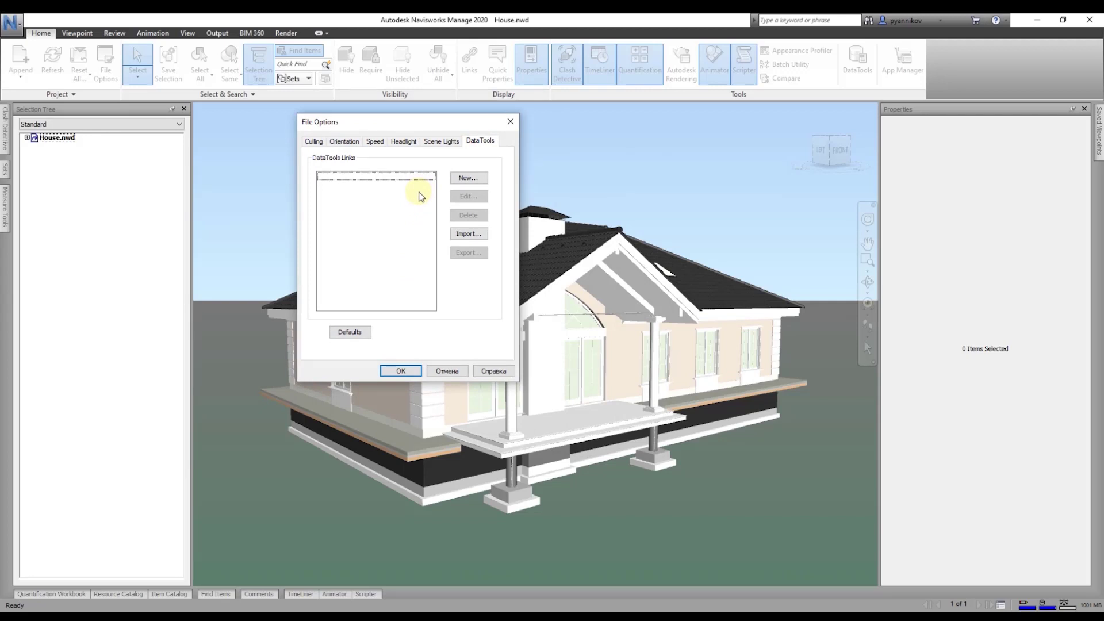
click(510, 122)
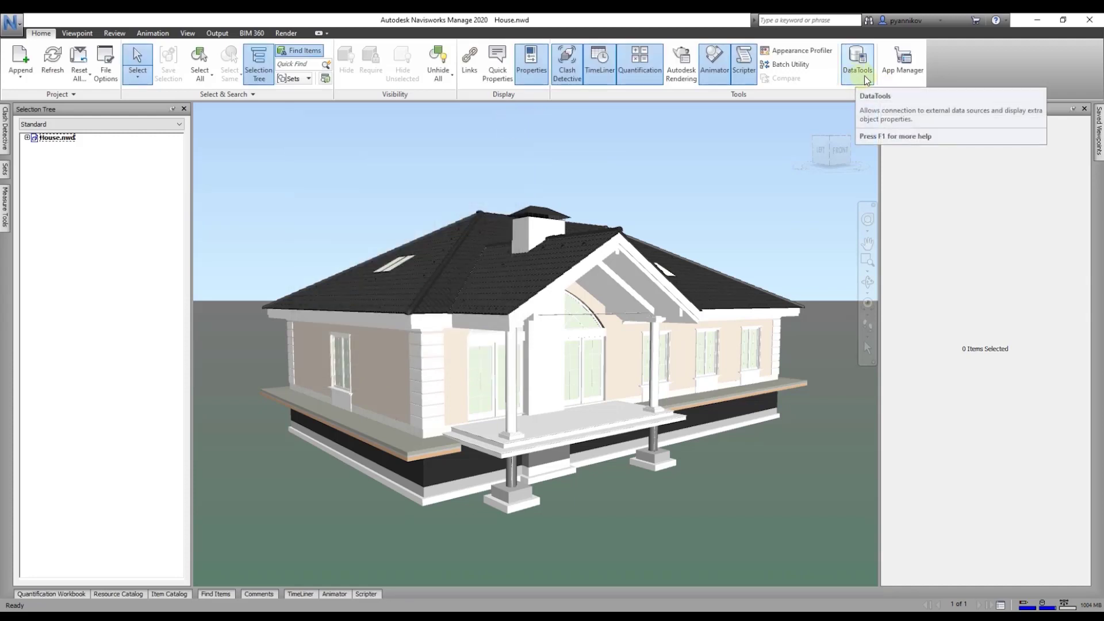
Step: Create a new DataTools link named Excel that uses the Microsoft Excel Driver
click(857, 64)
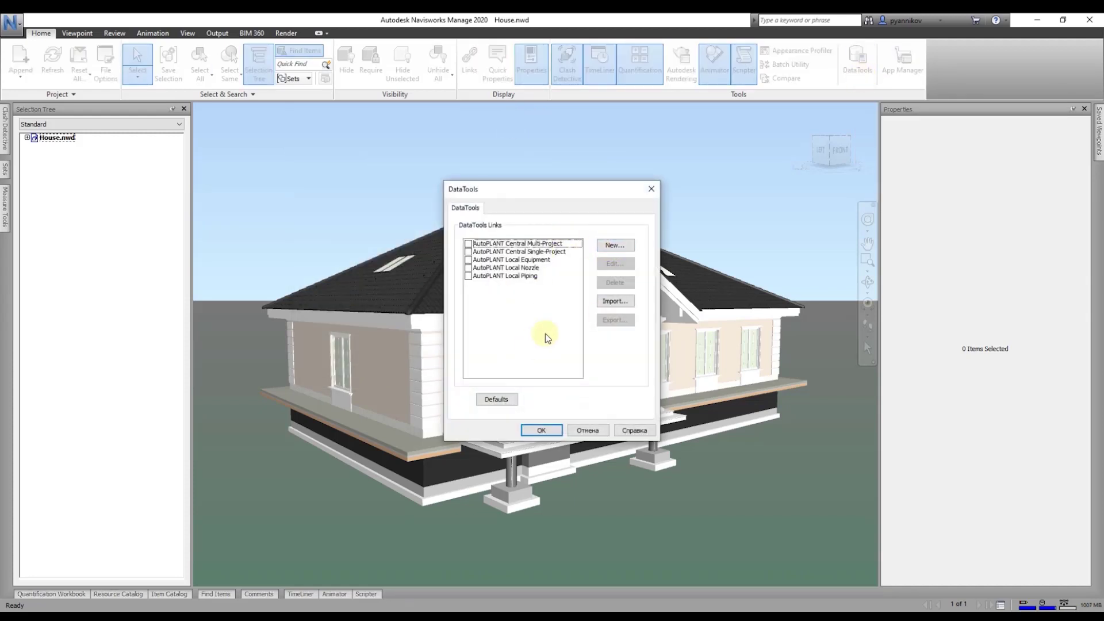
click(610, 247)
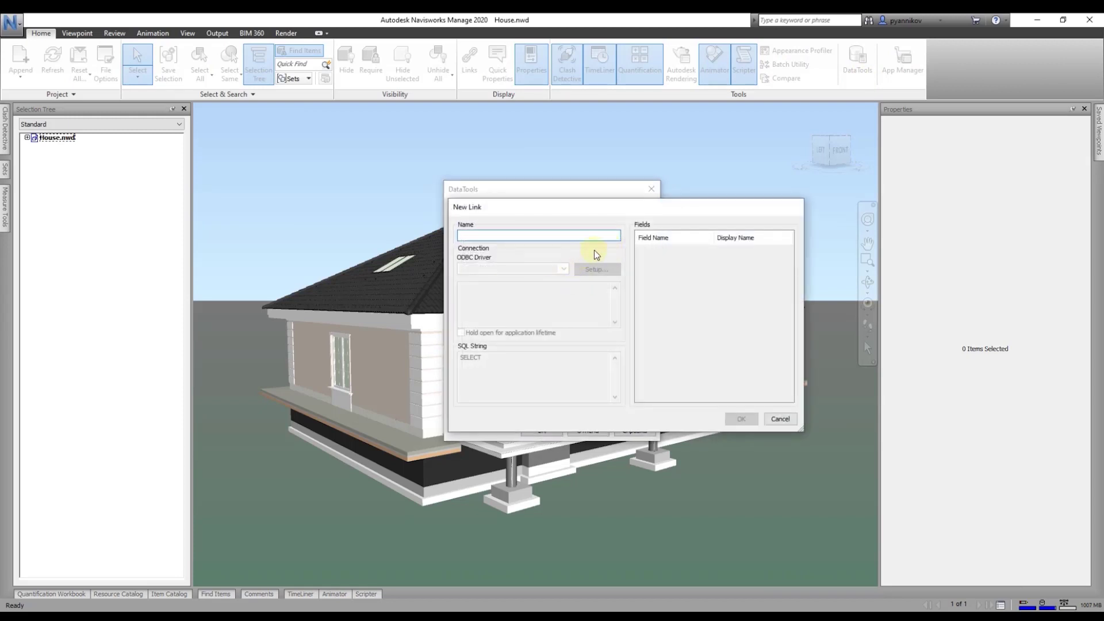
text(Ex)
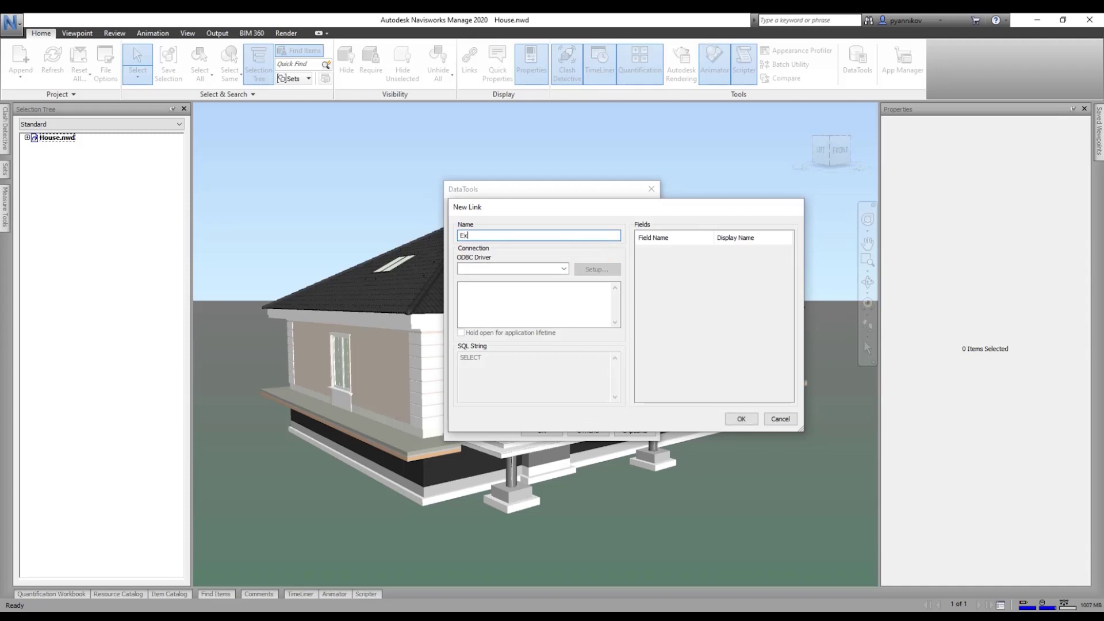
text(cel)
click(564, 268)
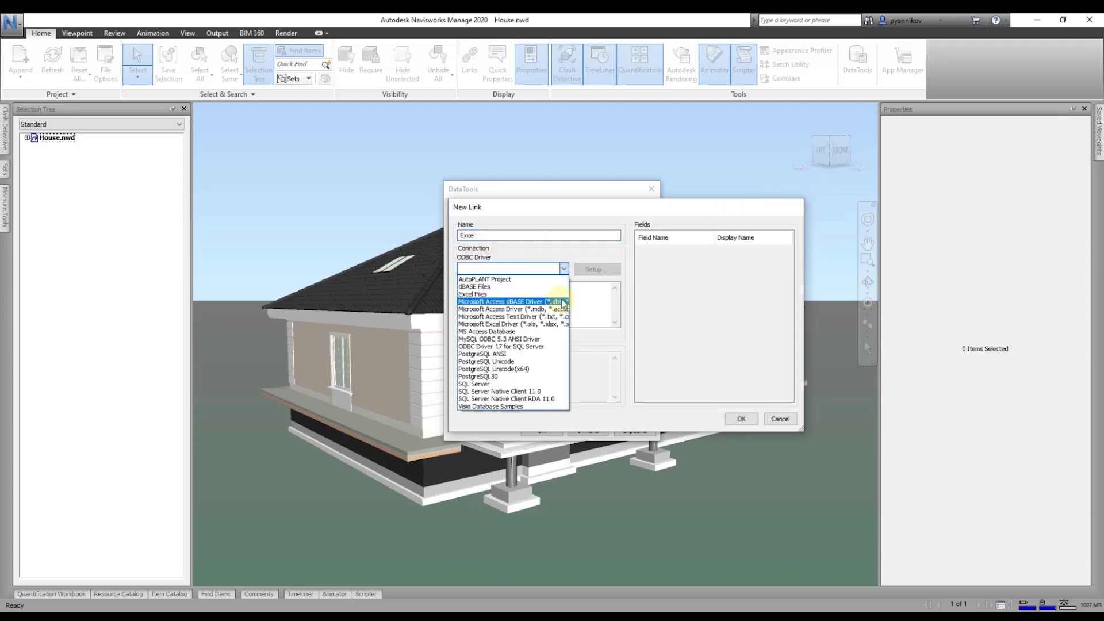
click(551, 325)
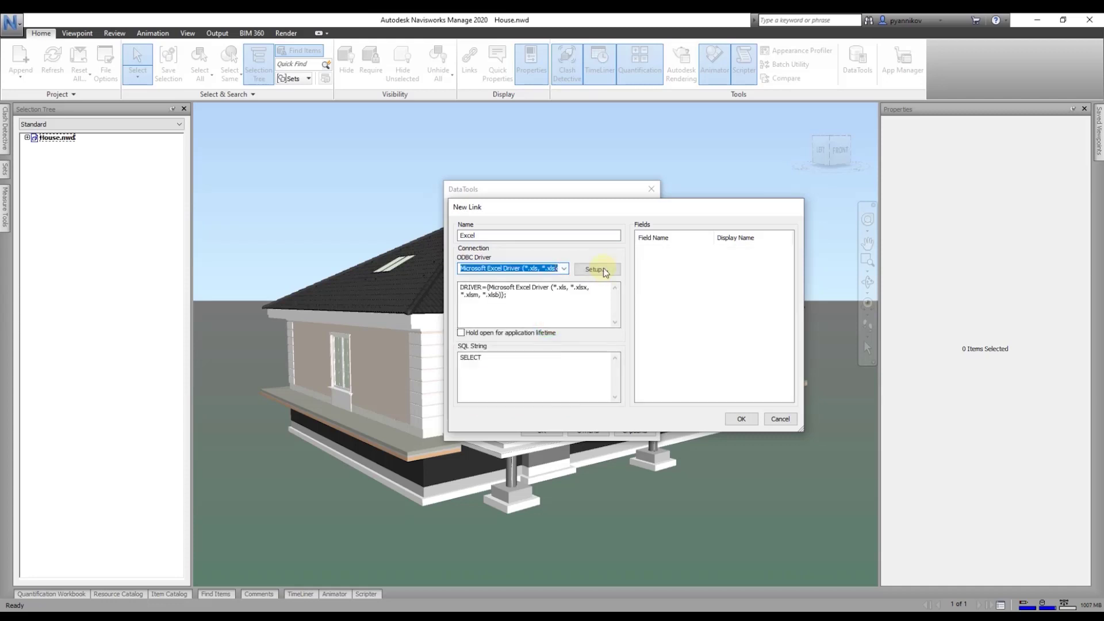
Step: In the Excel driver setup, choose Store.xlsx from the Desktop folder on drive D:
click(604, 270)
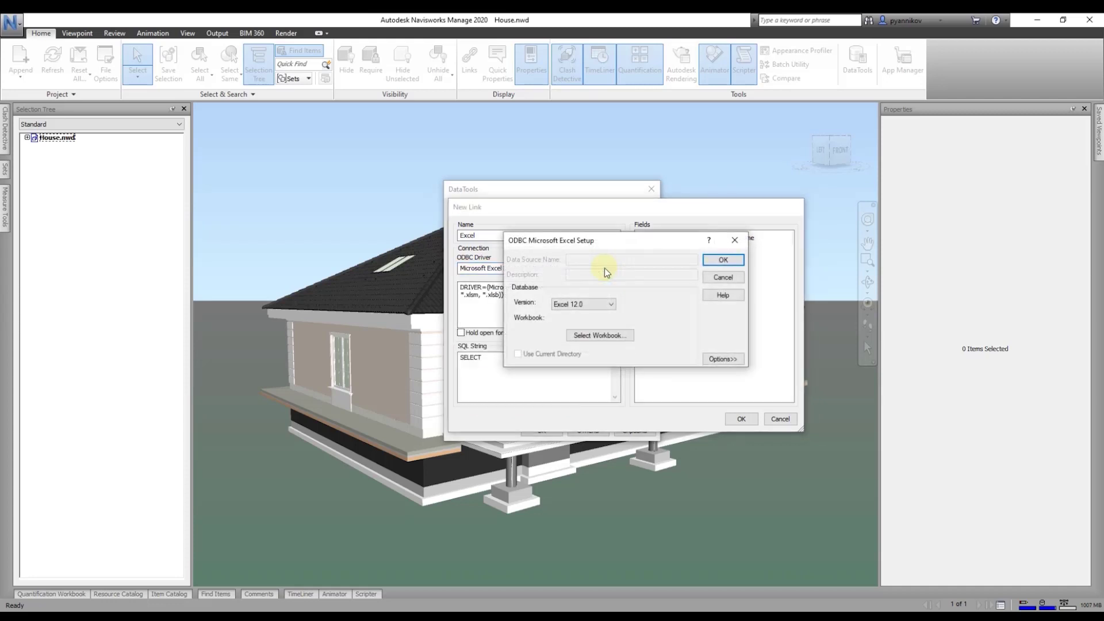
click(584, 334)
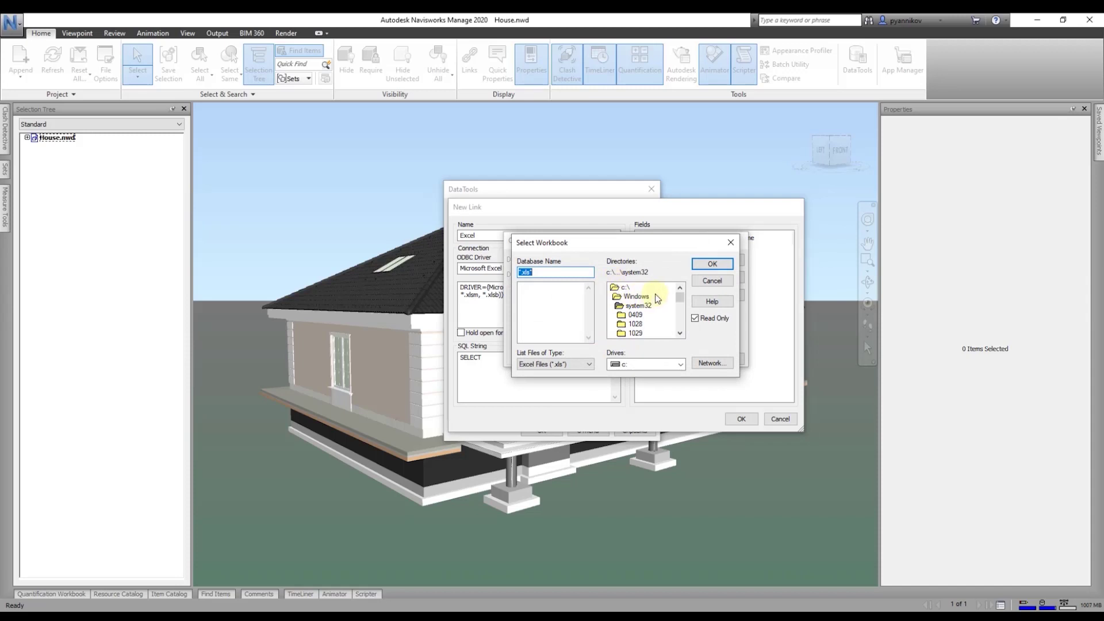
scroll(638, 324, down, 13)
click(623, 365)
click(627, 381)
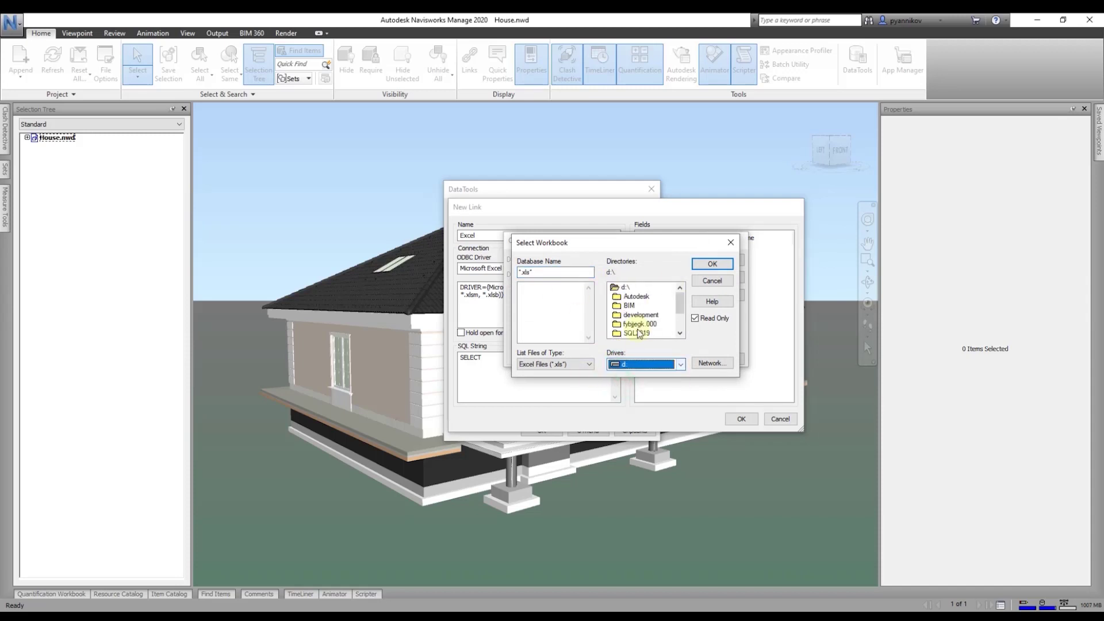
scroll(637, 329, down, 2)
double_click(635, 323)
double_click(634, 307)
scroll(645, 300, down, 2)
scroll(644, 299, up, 1)
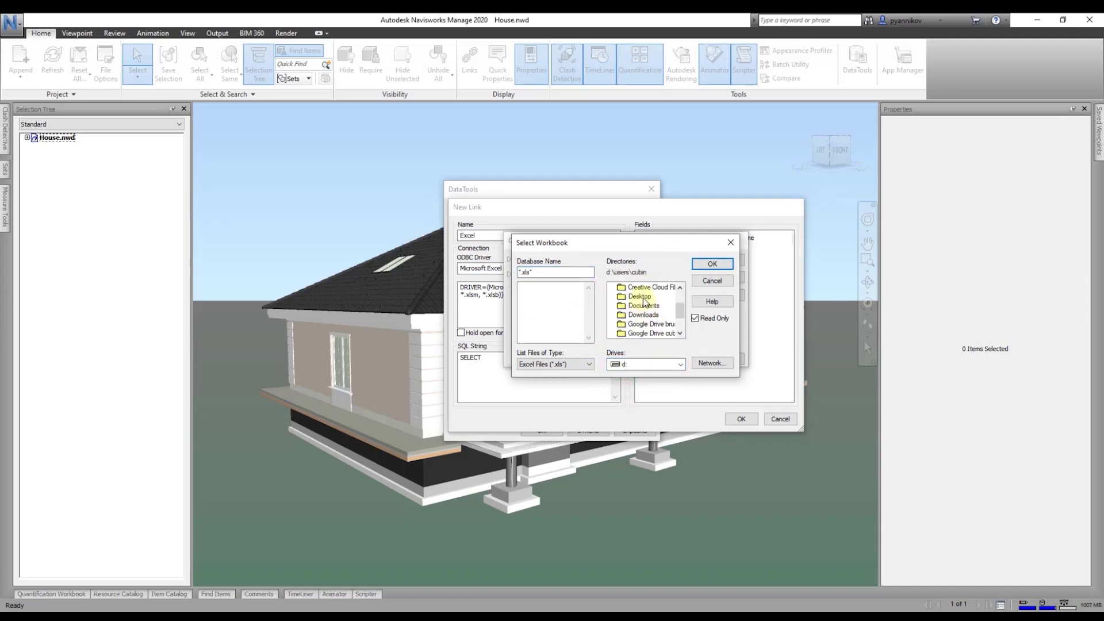
double_click(641, 297)
click(534, 295)
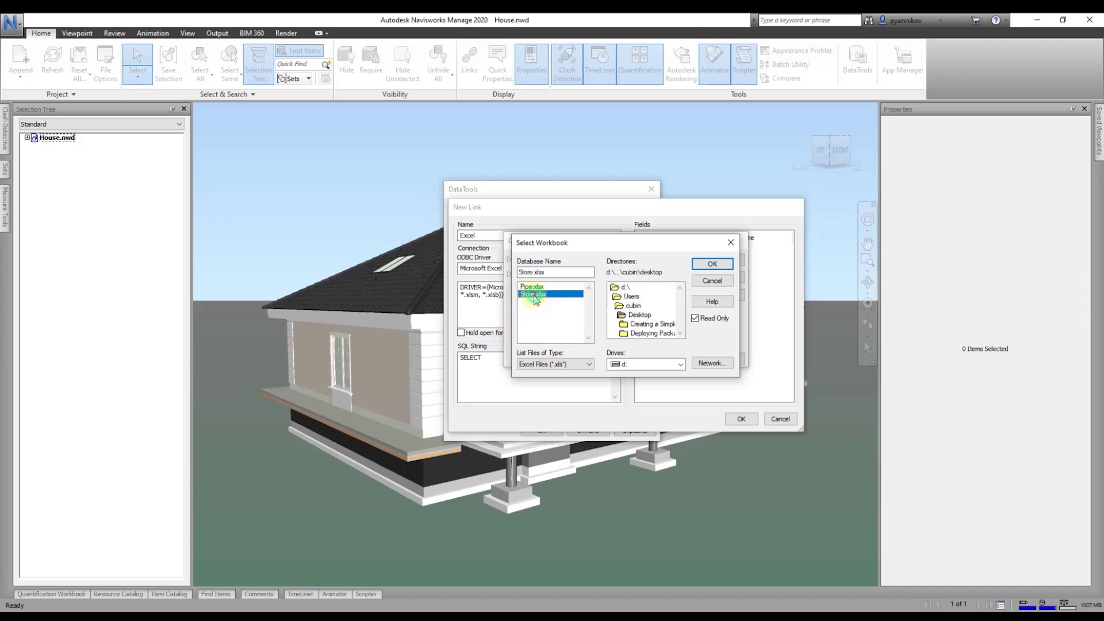
click(535, 287)
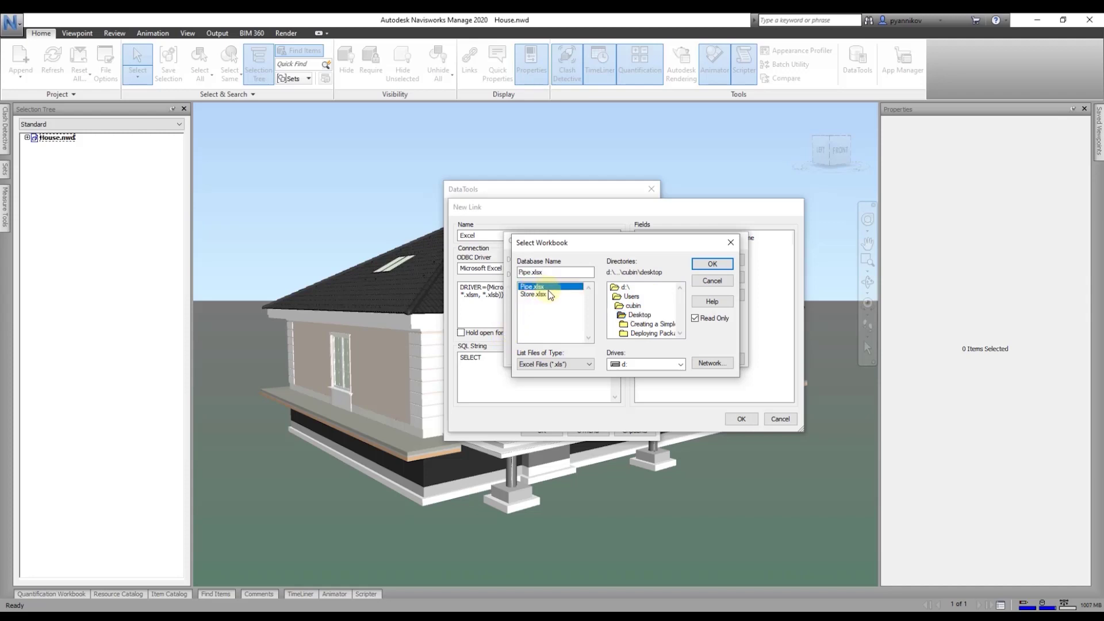
click(539, 295)
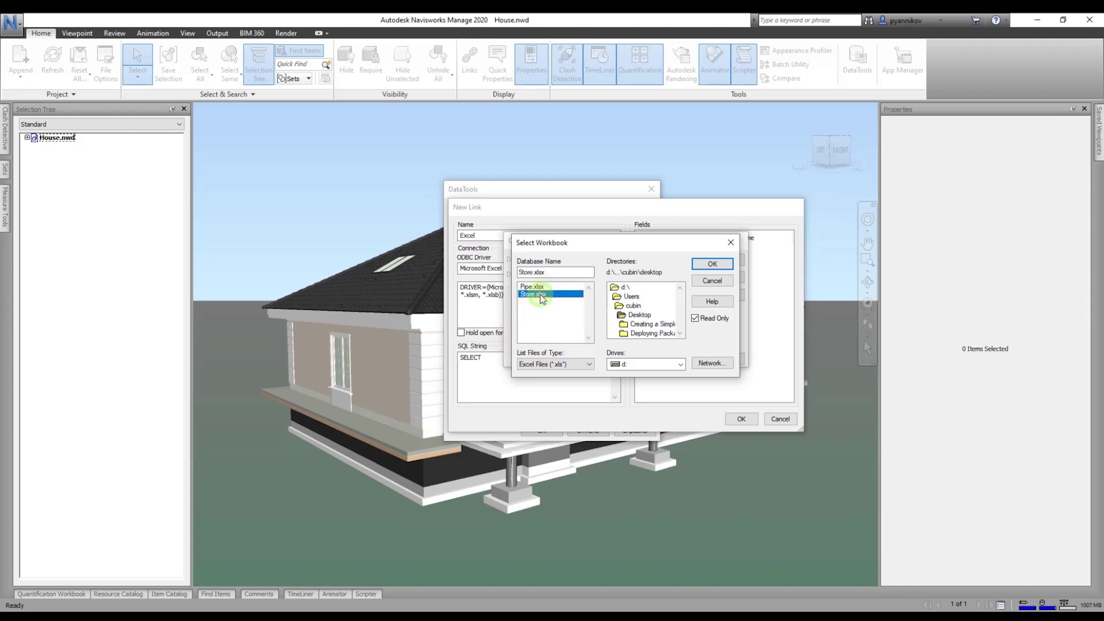
click(712, 265)
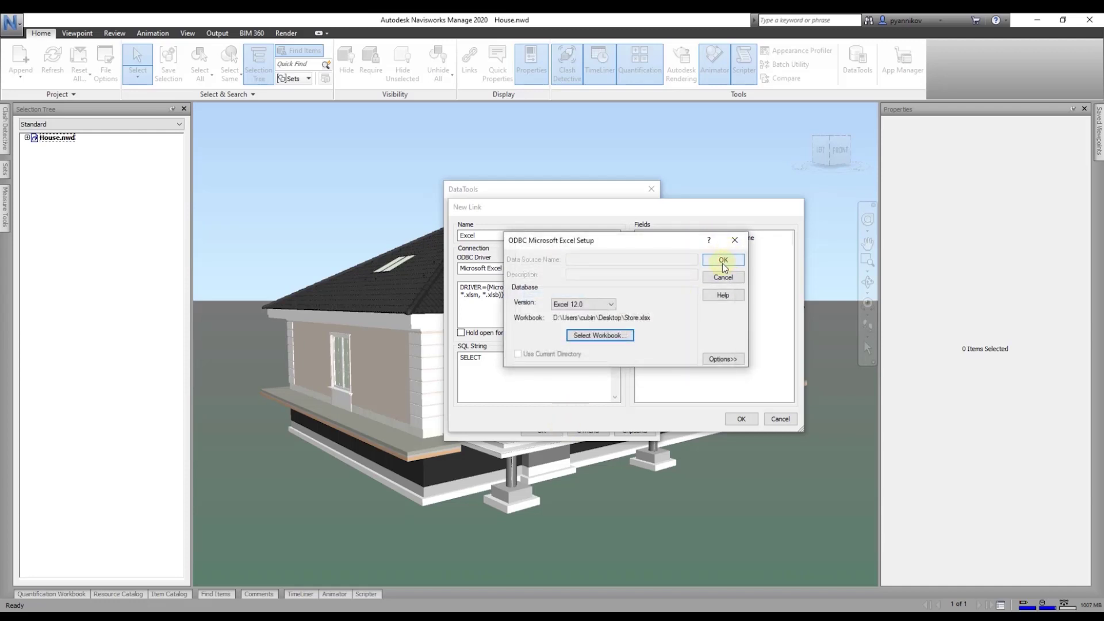
click(723, 262)
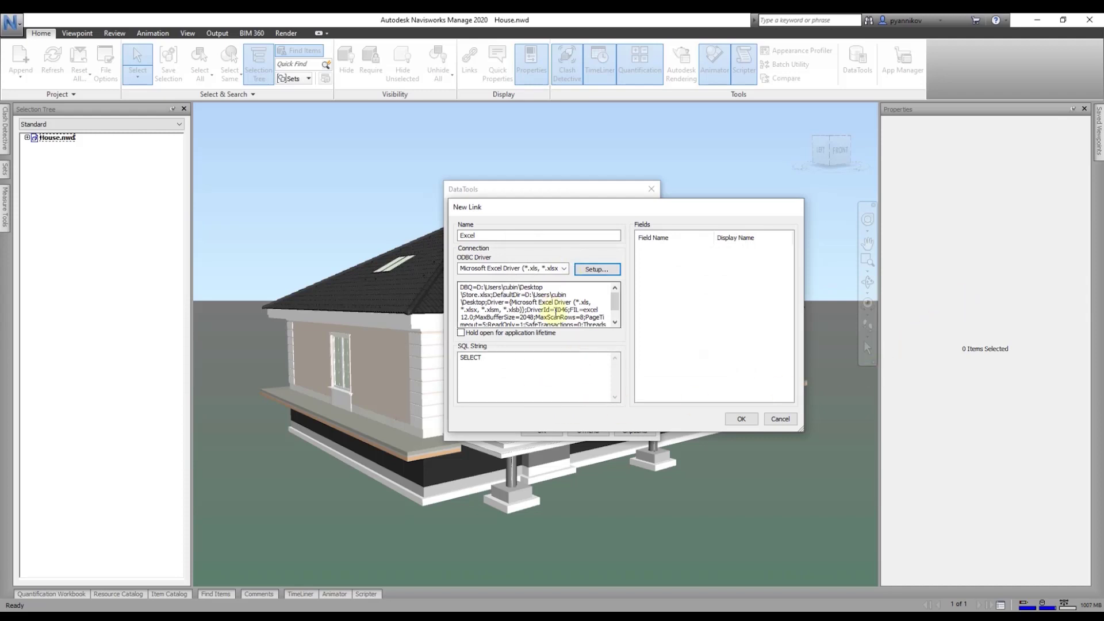
Step: Insert * after SELECT so the query reads SELECT * FROM [Store$] WHERE
drag(460, 287, 585, 317)
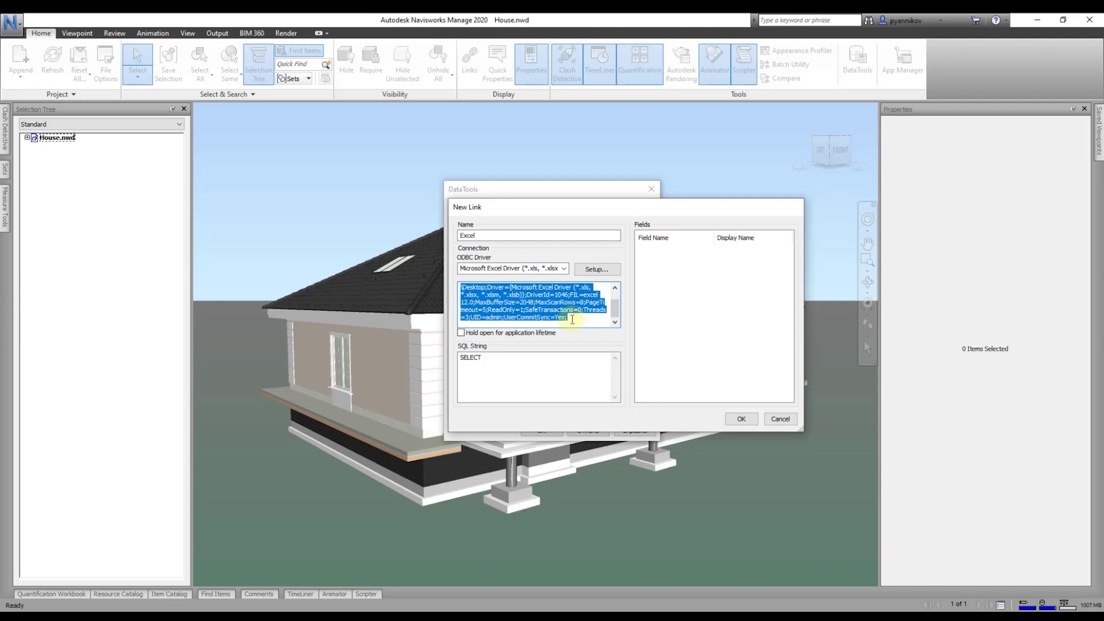
click(581, 318)
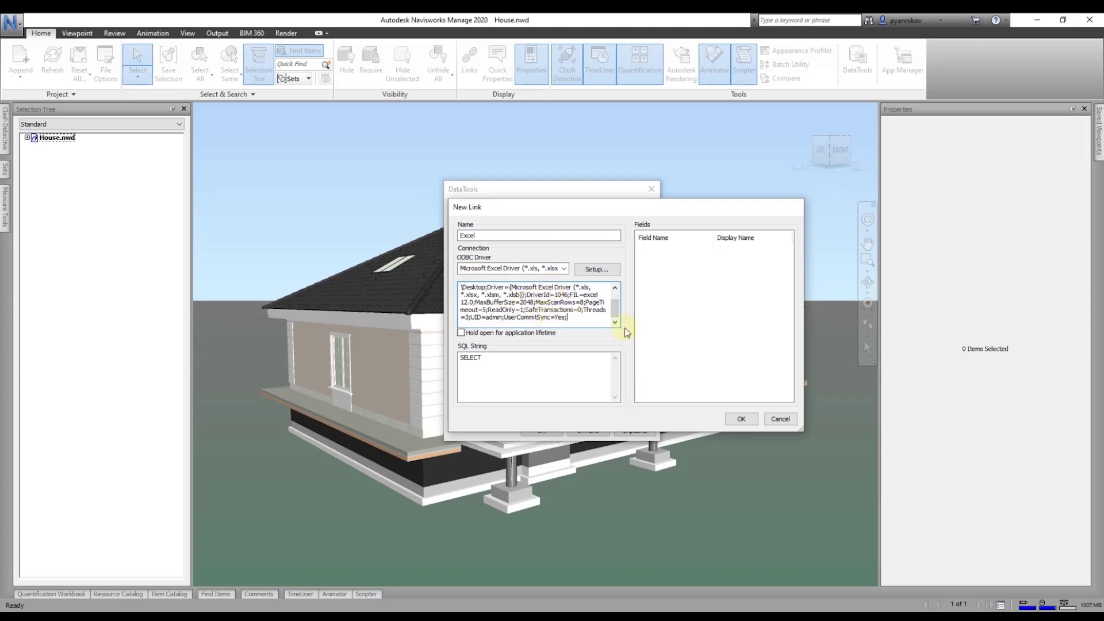
click(517, 364)
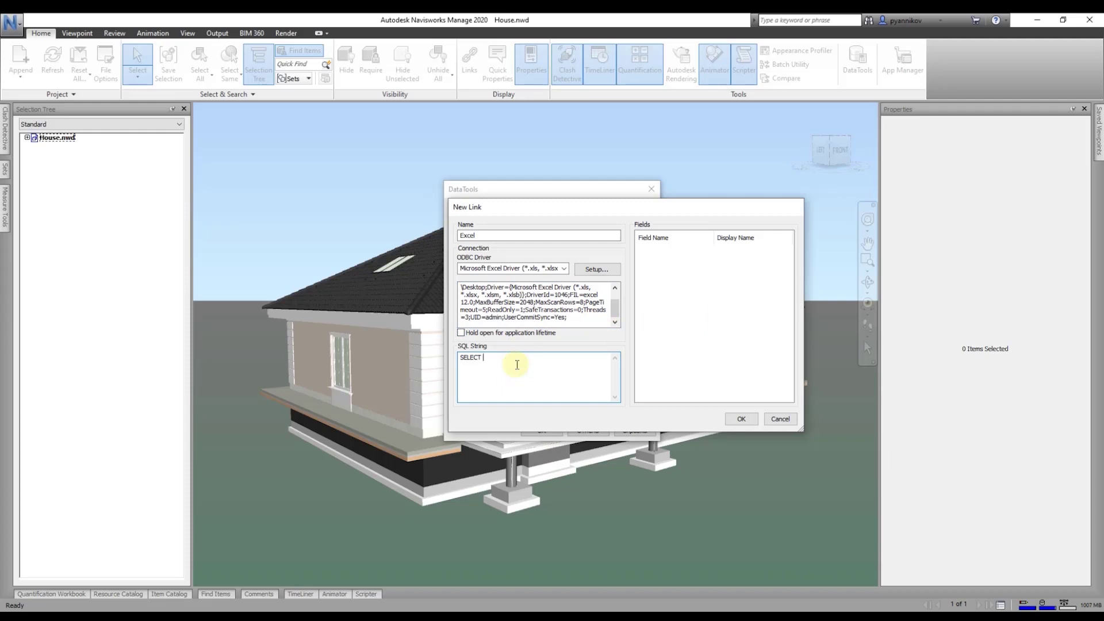
text(*)
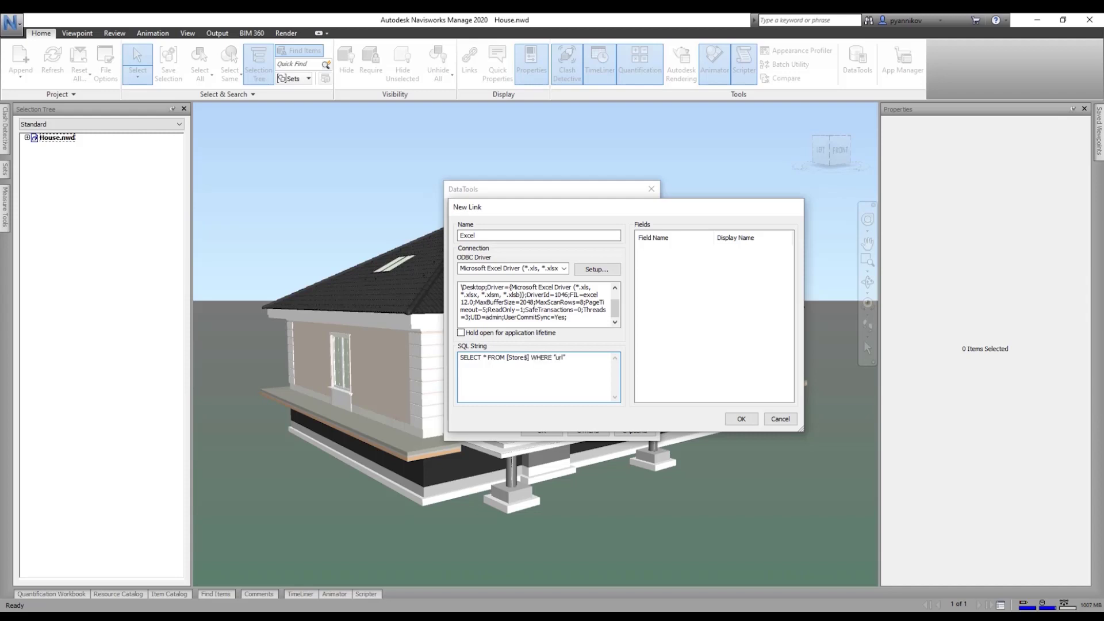
double_click(557, 357)
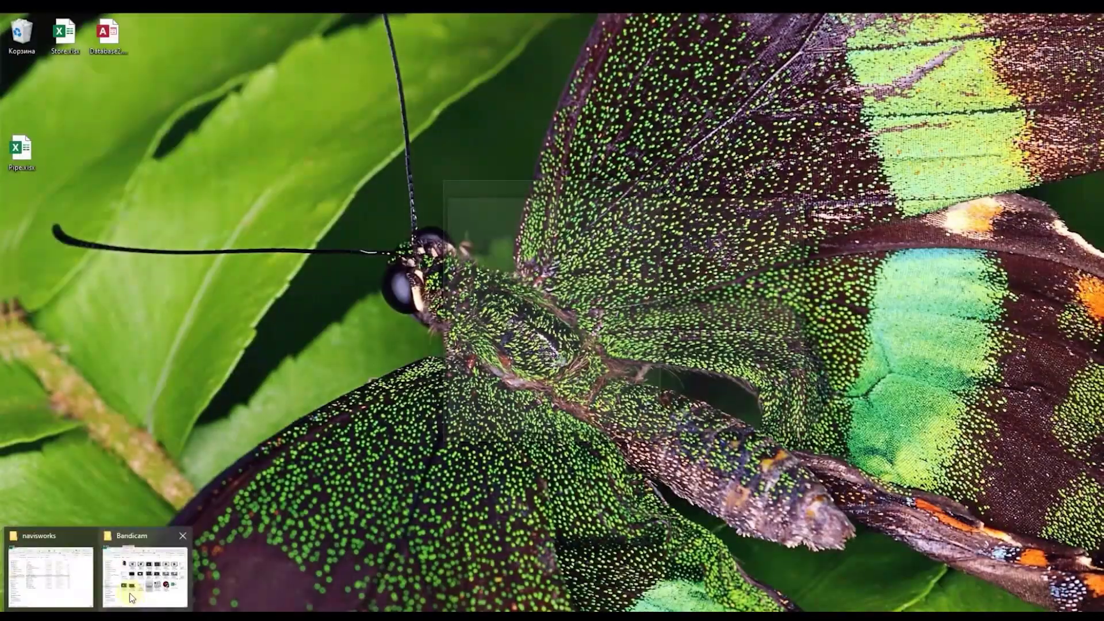
Step: Open Store.xlsx and widen column C to read the full url values
click(130, 592)
drag(694, 121, 632, 121)
double_click(633, 253)
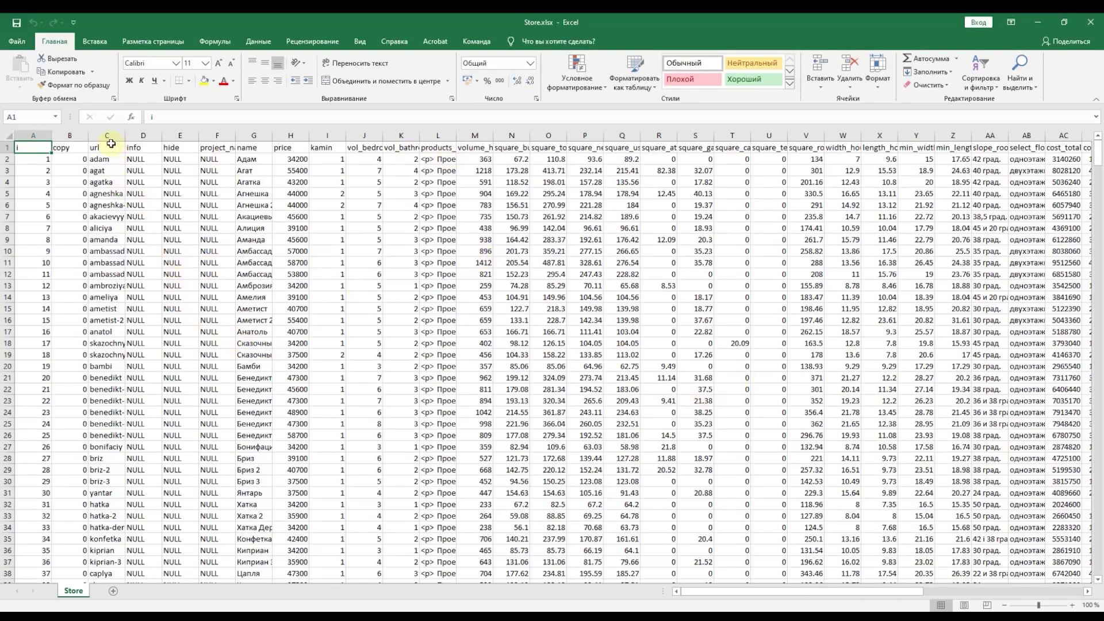
drag(125, 138, 196, 139)
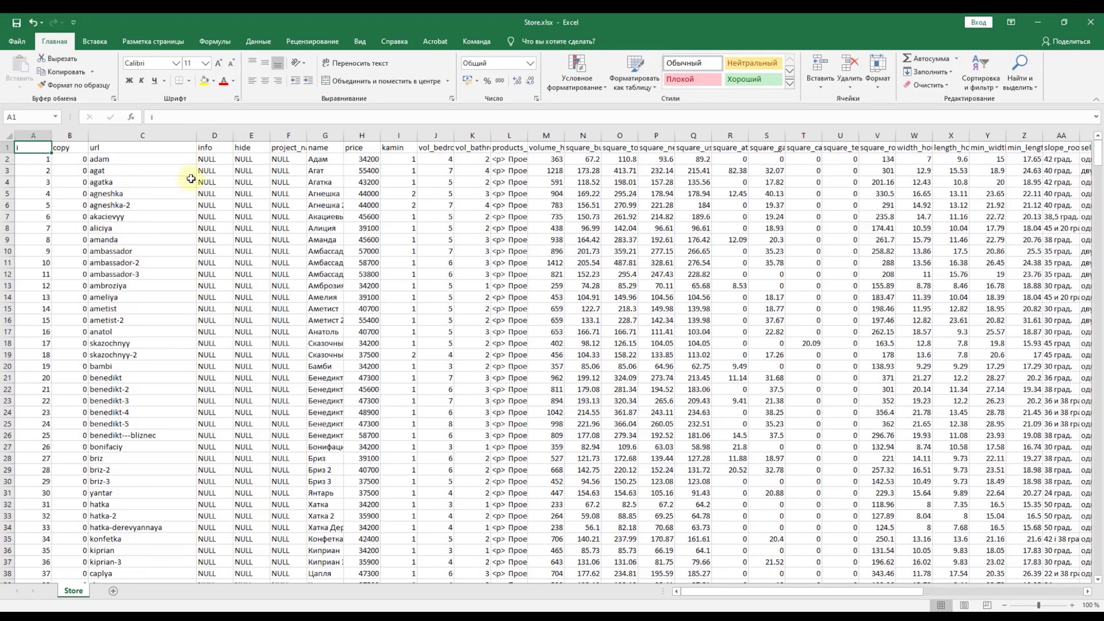
click(138, 149)
drag(135, 163, 141, 435)
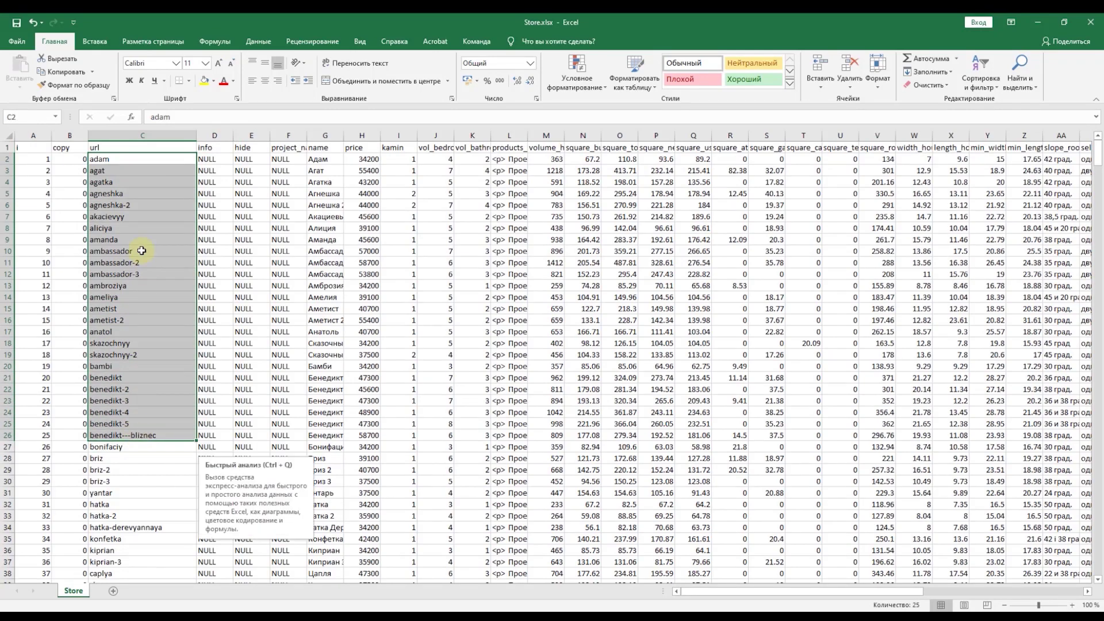
click(142, 251)
drag(142, 262, 132, 379)
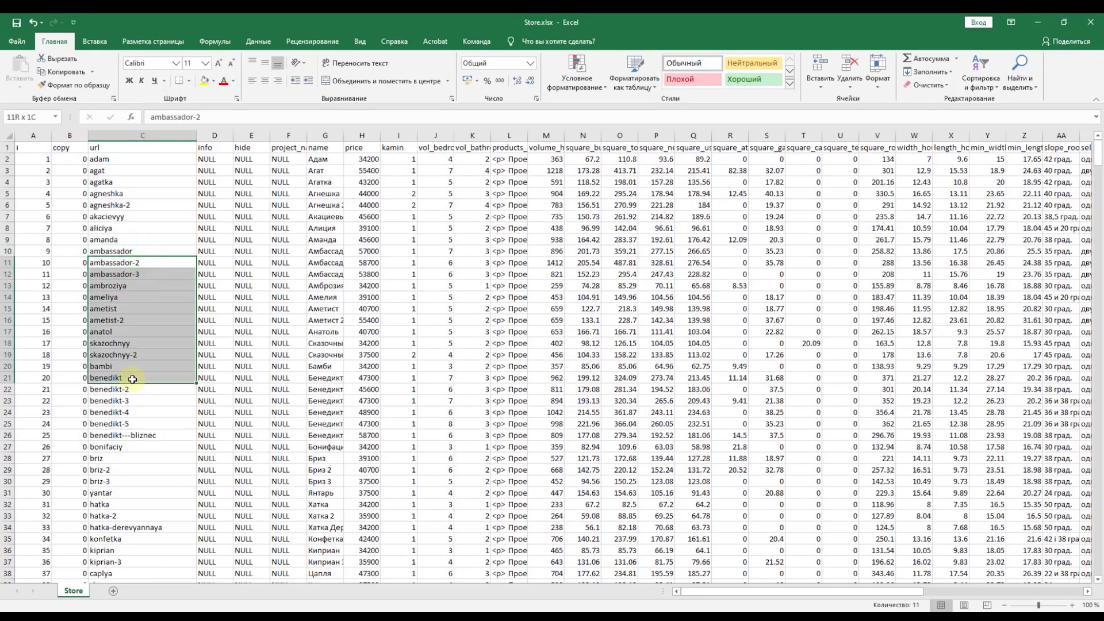
scroll(195, 374, down, 5)
scroll(115, 230, up, 5)
click(115, 217)
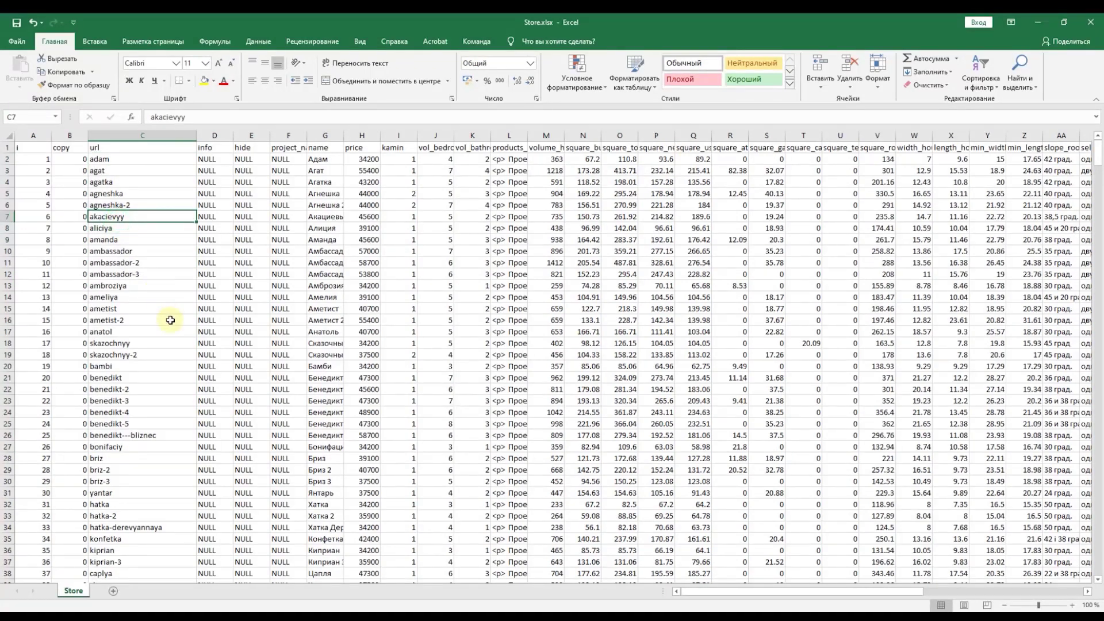
Step: Find all 'parkova' cells and inspect row 585, parkovaya-villa-3 priced 84900
key(ctrl+h)
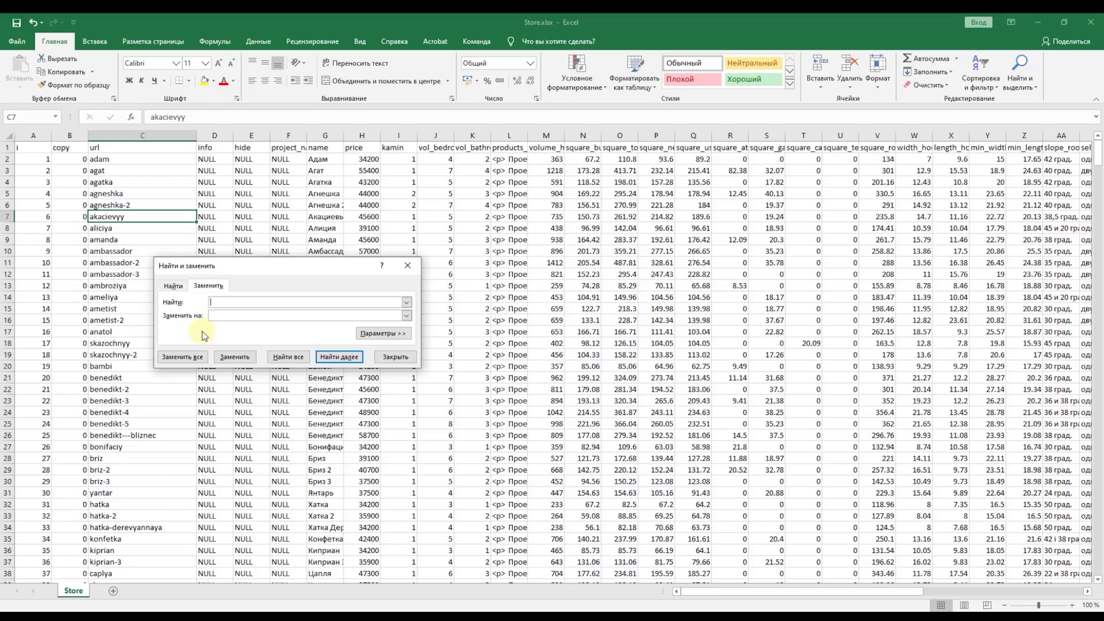
text(parkova)
click(288, 357)
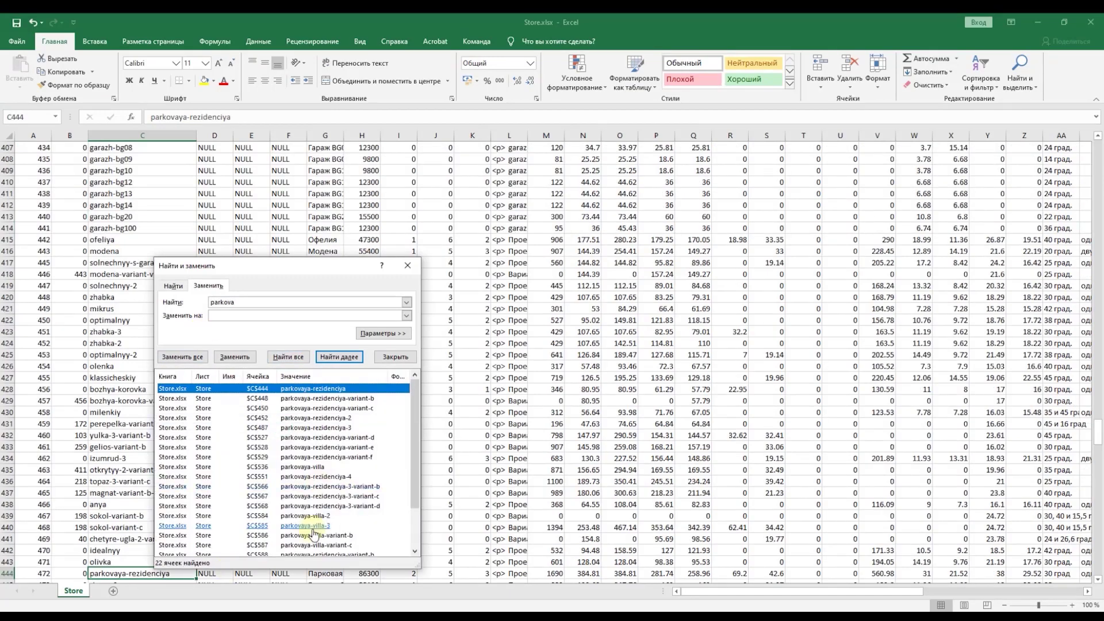
click(305, 522)
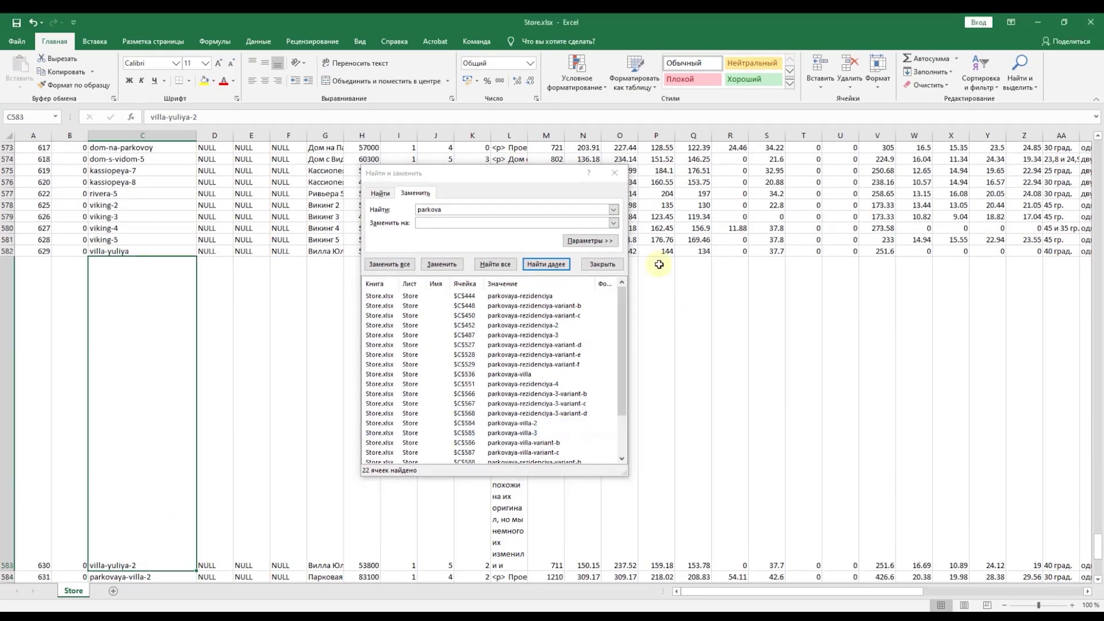
click(602, 262)
drag(152, 519, 341, 523)
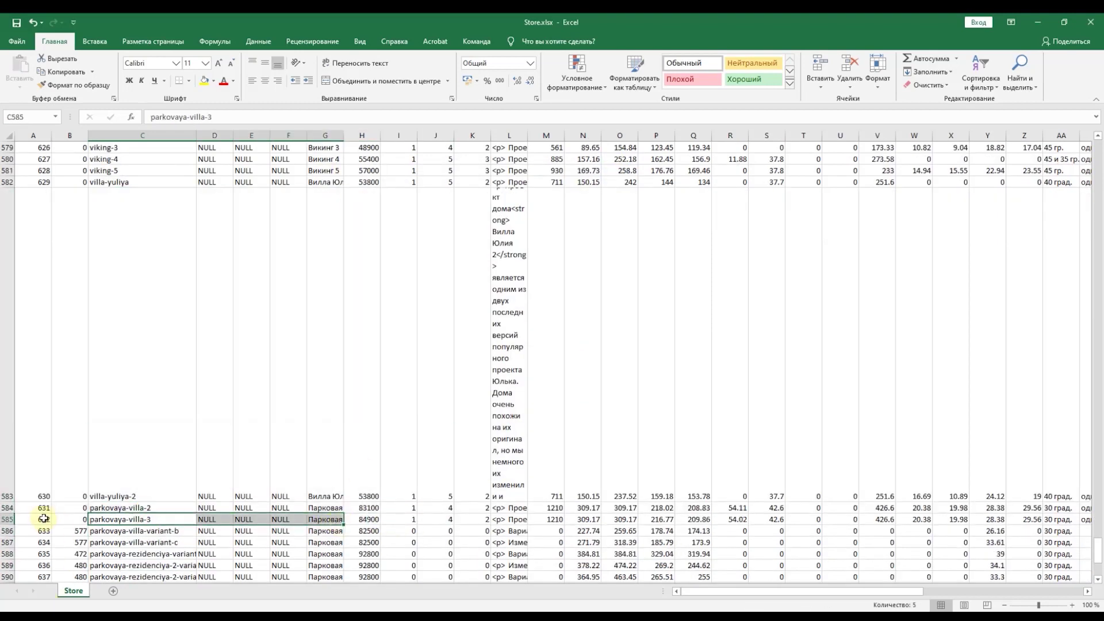
click(328, 519)
click(361, 522)
drag(553, 519, 1020, 508)
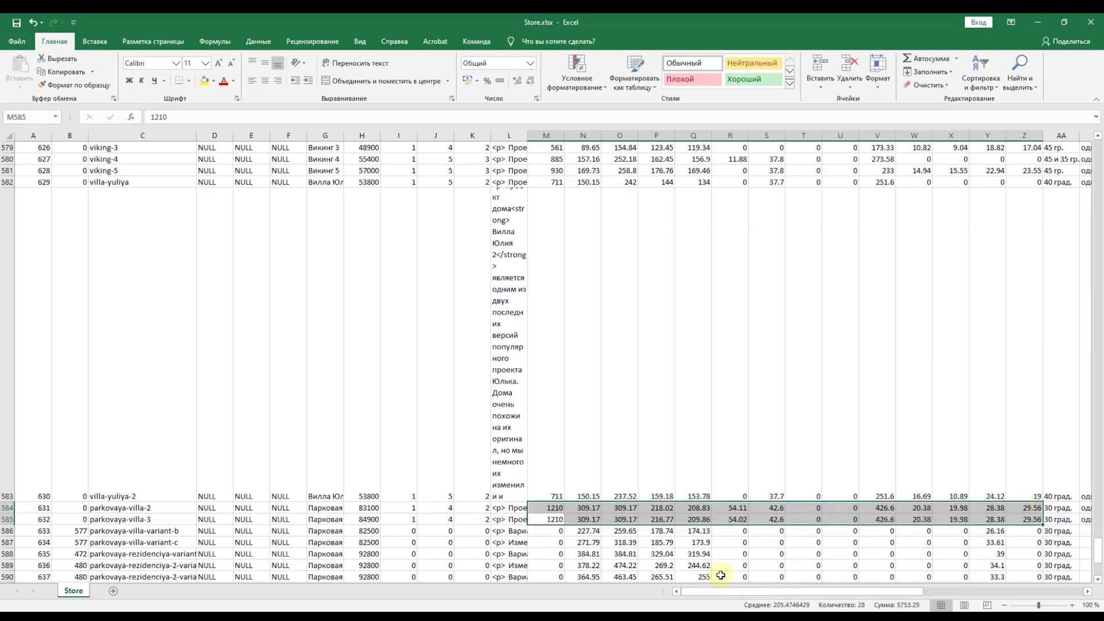
click(1058, 519)
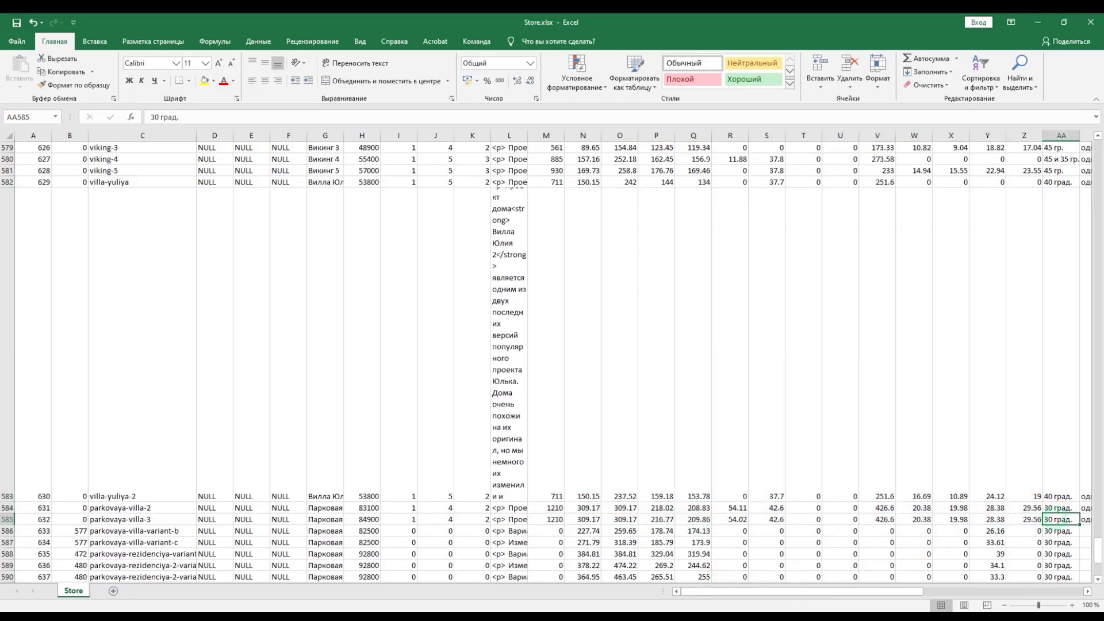
mouse_move(717, 591)
mouse_down()
mouse_move(883, 574)
mouse_move(805, 598)
mouse_move(703, 608)
mouse_up()
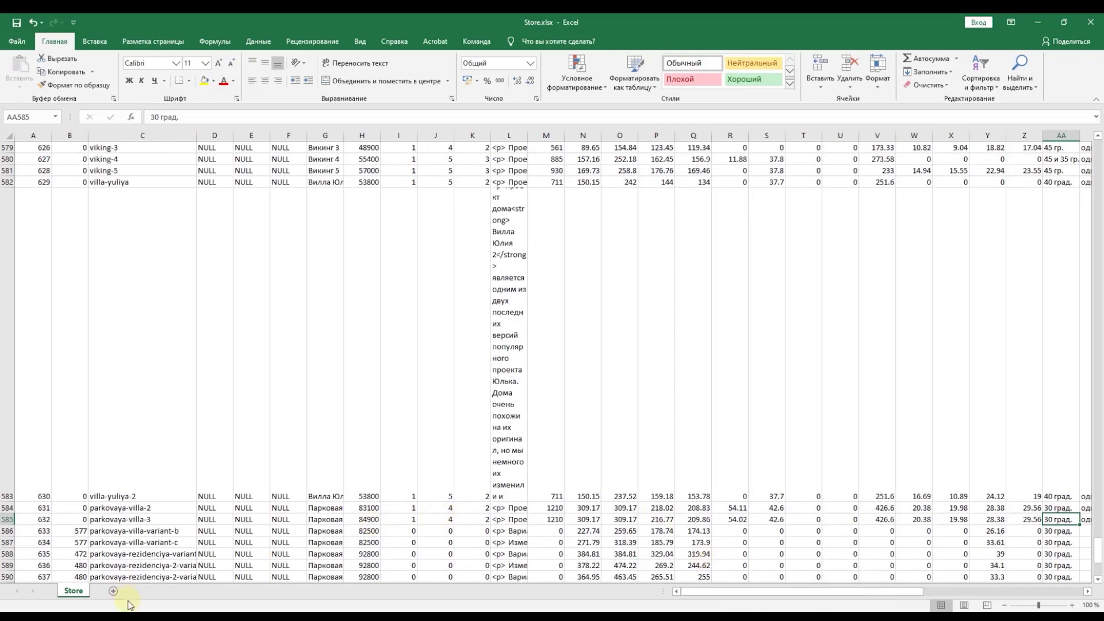
Step: Switch to Chrome's Парковая Вилла 3 page and confirm its parkovaya-villa-3 address
key(alt+Tab)
click(793, 23)
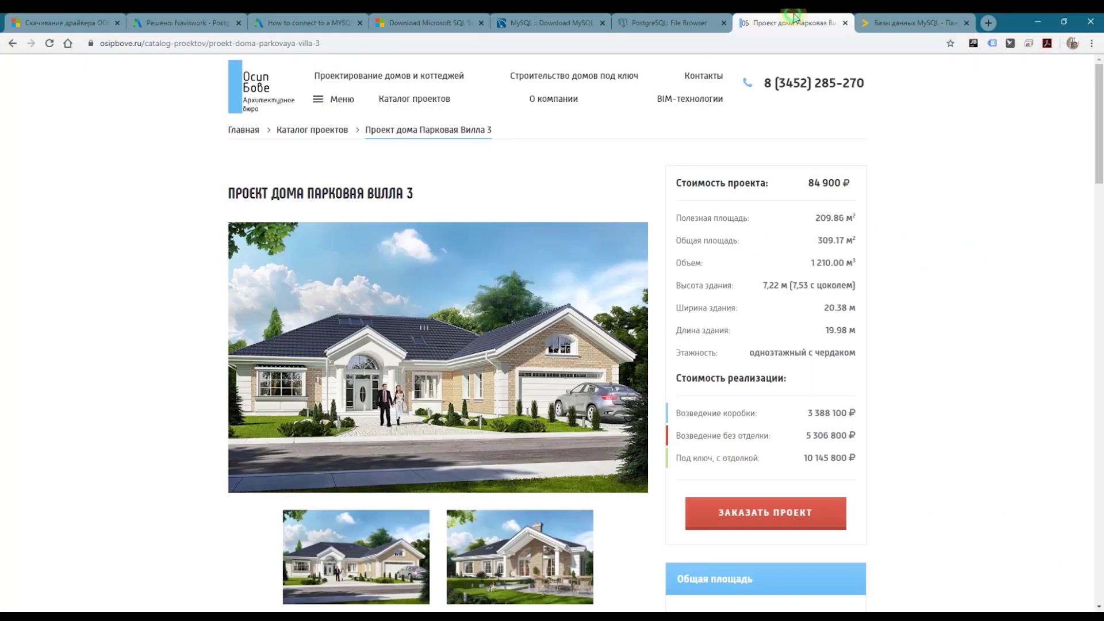
scroll(768, 144, down, 3)
scroll(805, 173, up, 3)
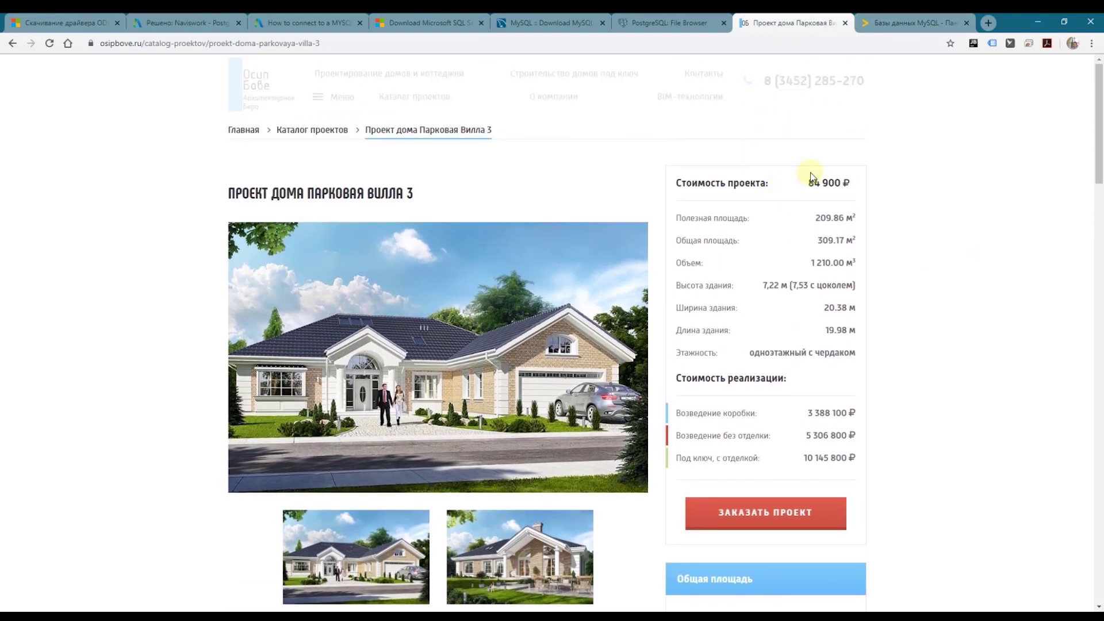
drag(325, 44, 258, 51)
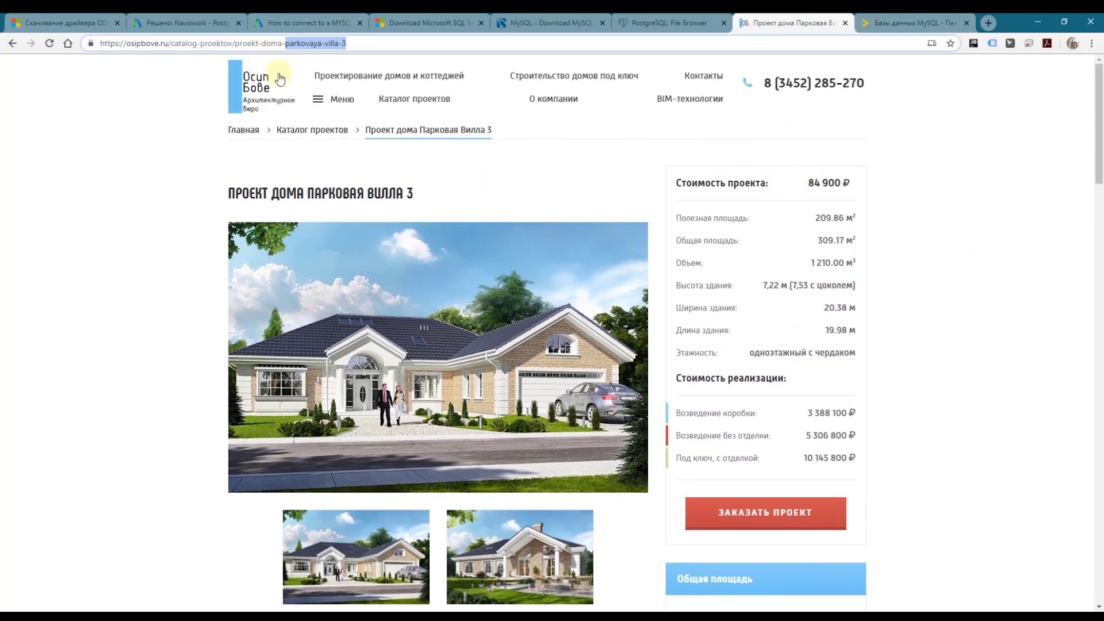
click(332, 183)
Step: Check the page's 84 900 price, 209.86 м² area, 1 210.00 м³ volume and construction costs
drag(806, 183, 851, 181)
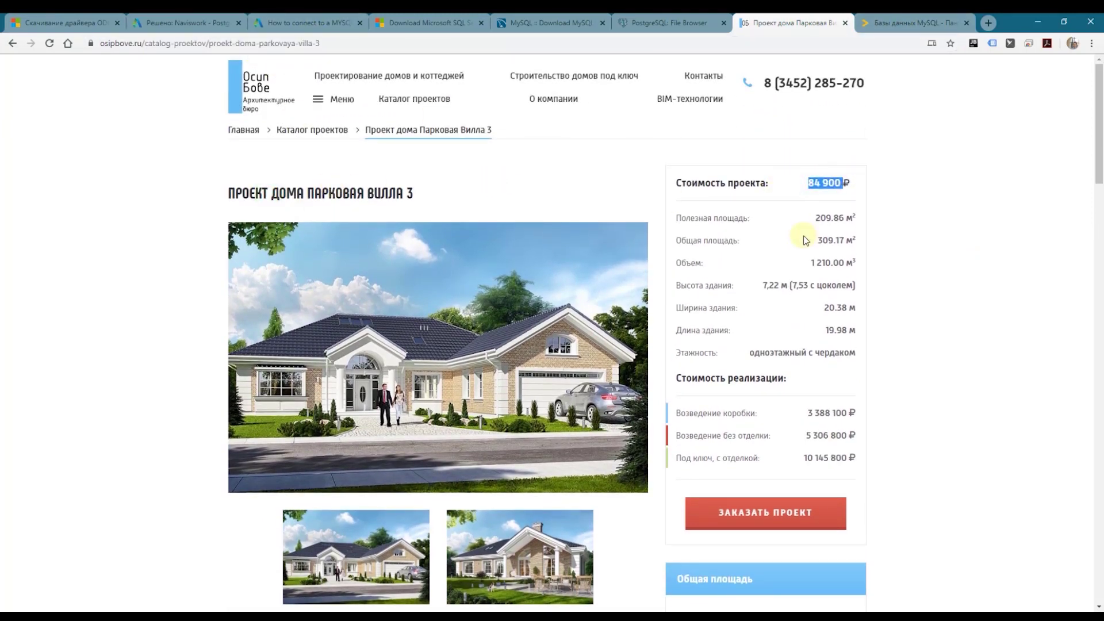
drag(817, 217, 856, 219)
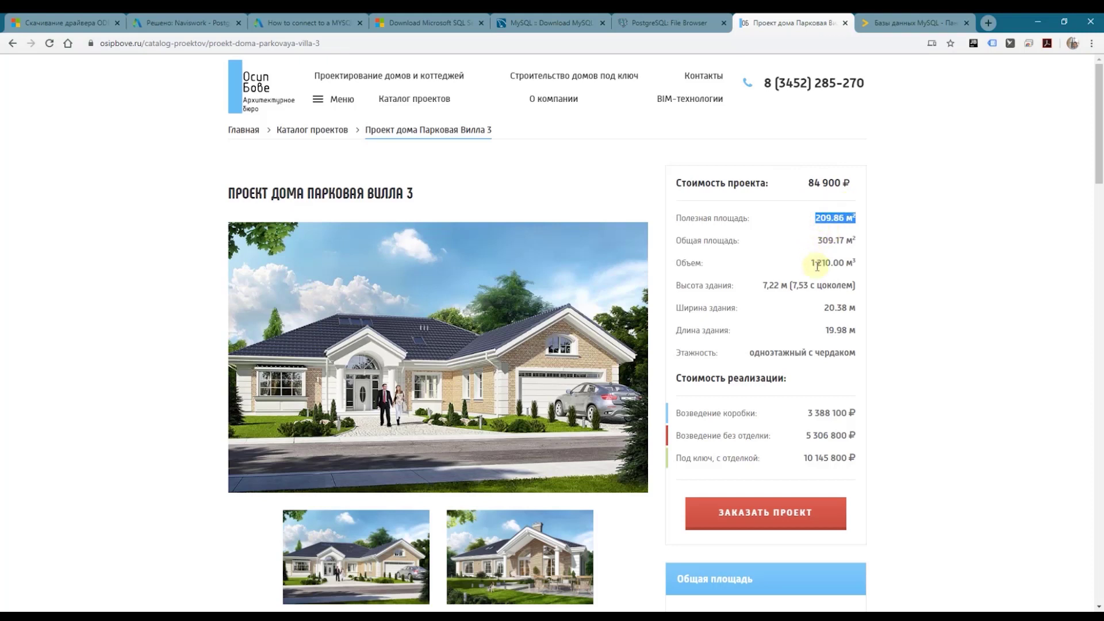
drag(811, 264, 856, 263)
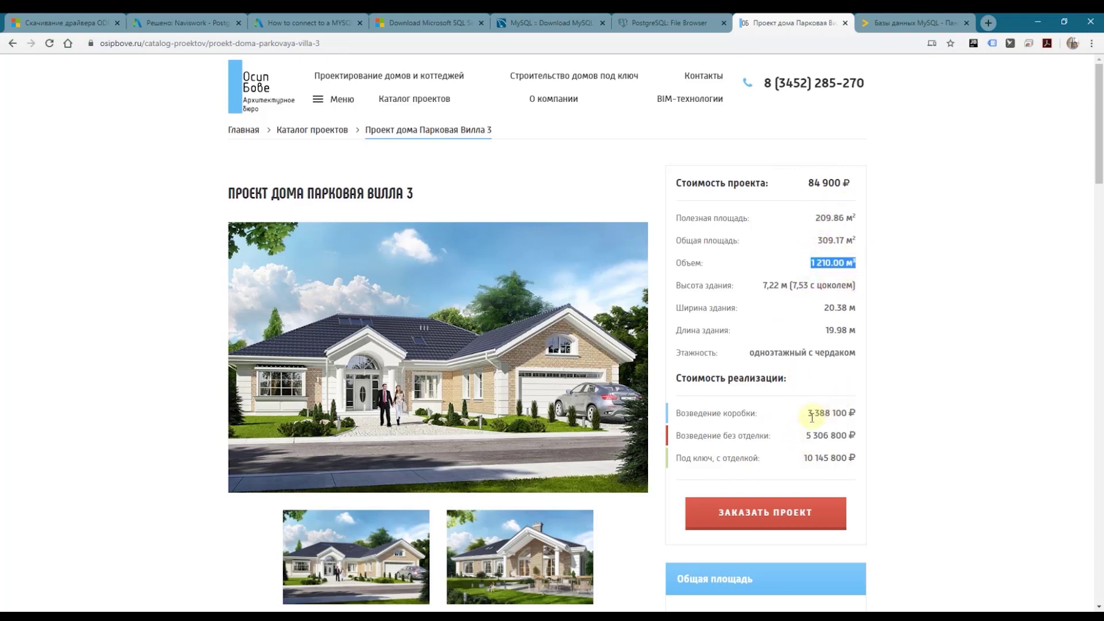
drag(809, 413, 686, 458)
click(829, 458)
drag(805, 436, 807, 413)
scroll(517, 371, down, 1)
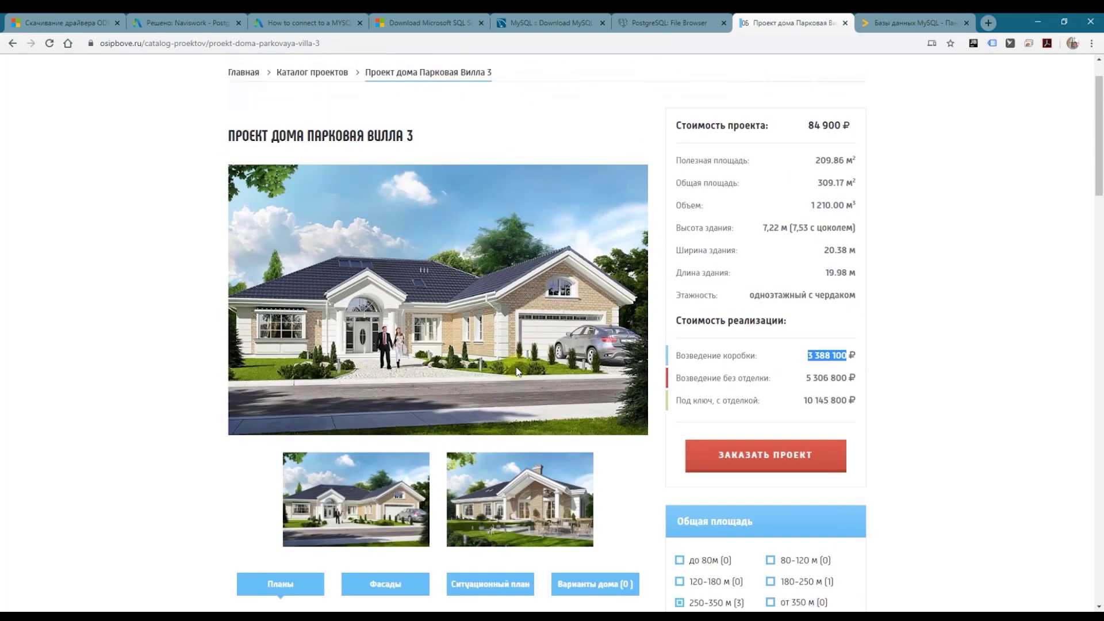
click(183, 609)
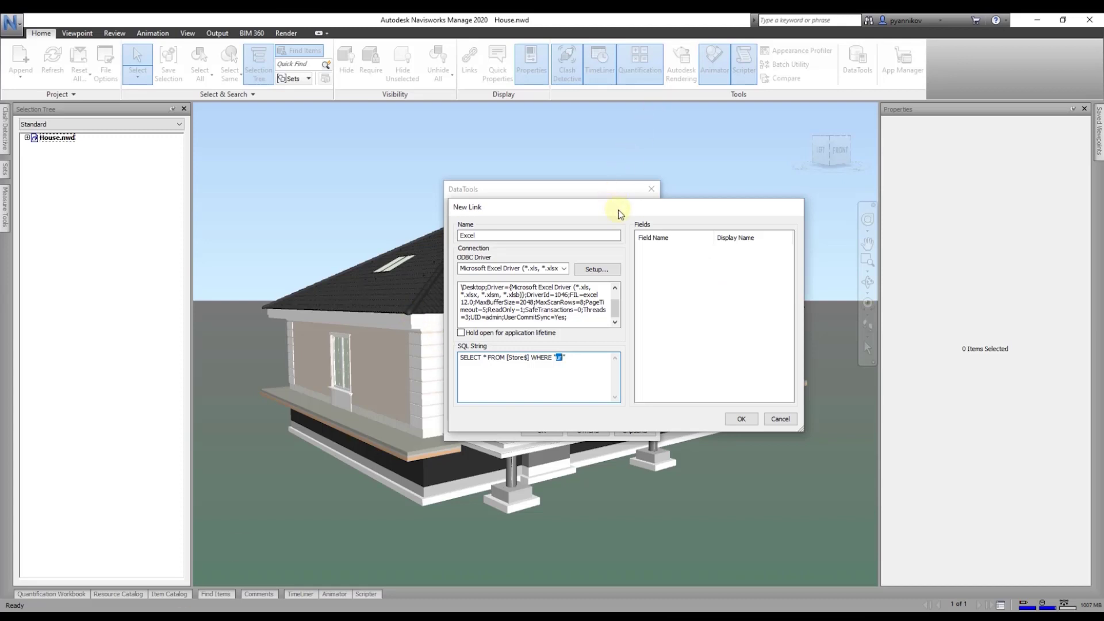
Step: Append =%prop("Cost","name"); to the end of the SQL query
mouse_move(616, 210)
mouse_down()
mouse_move(400, 218)
mouse_move(551, 198)
mouse_move(618, 205)
mouse_up()
click(589, 353)
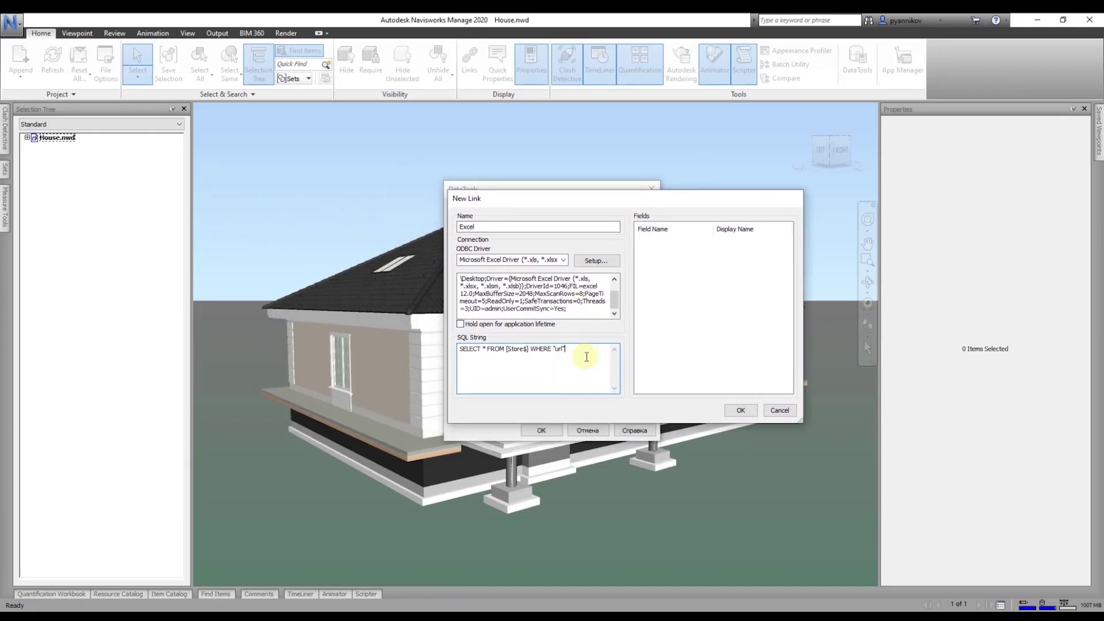
text(=%prop ("Cost","name");)
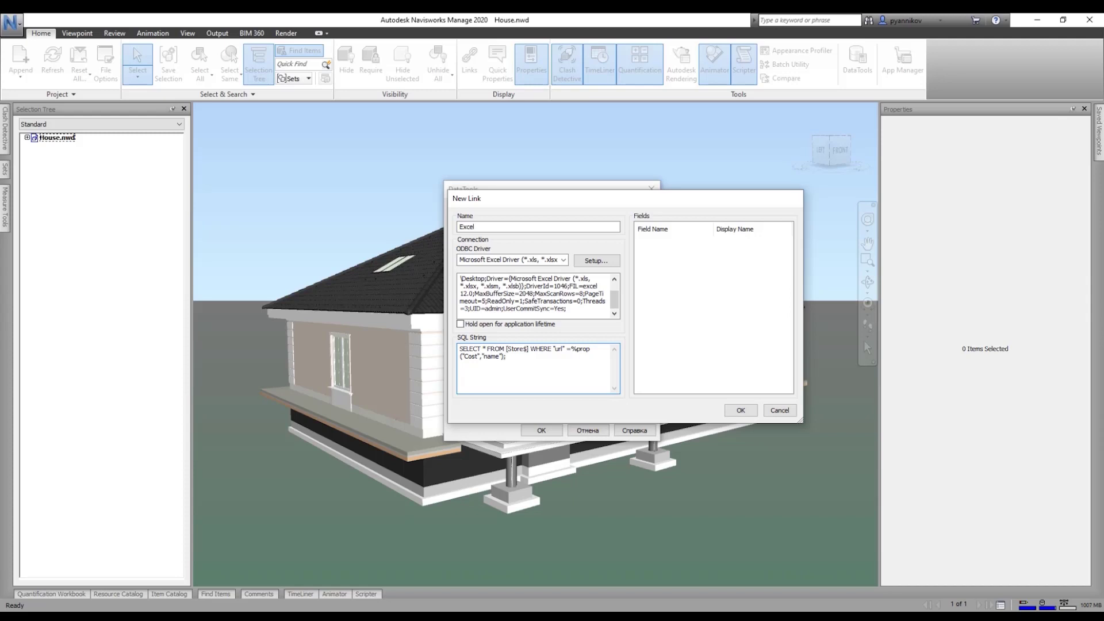
Step: Add the url field with display name Name short, then add price
click(676, 240)
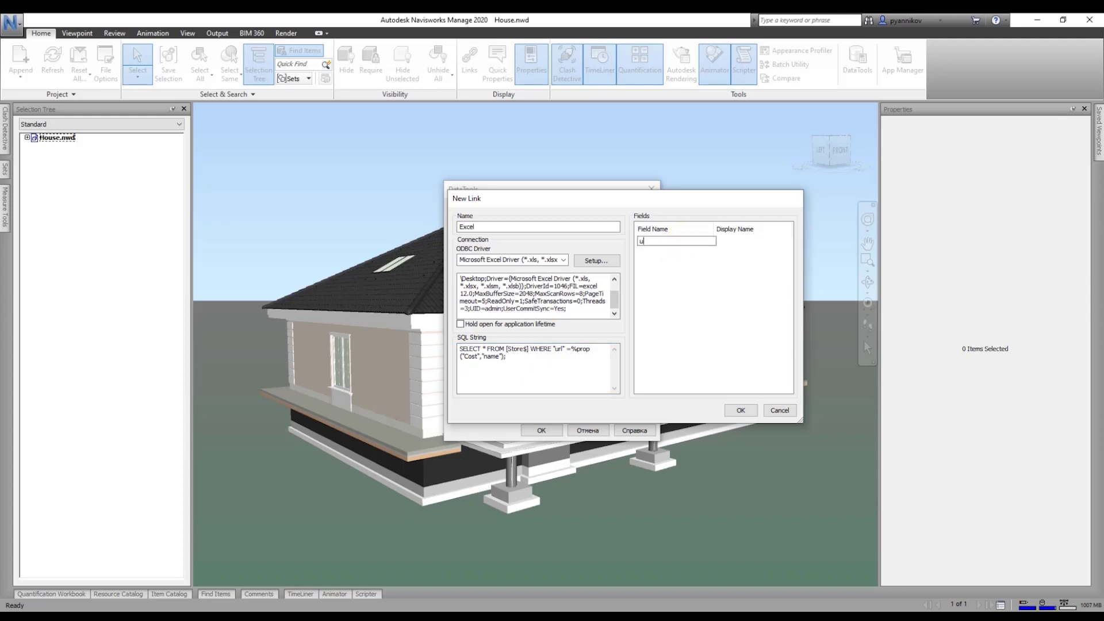
key(Tab)
text(Name)
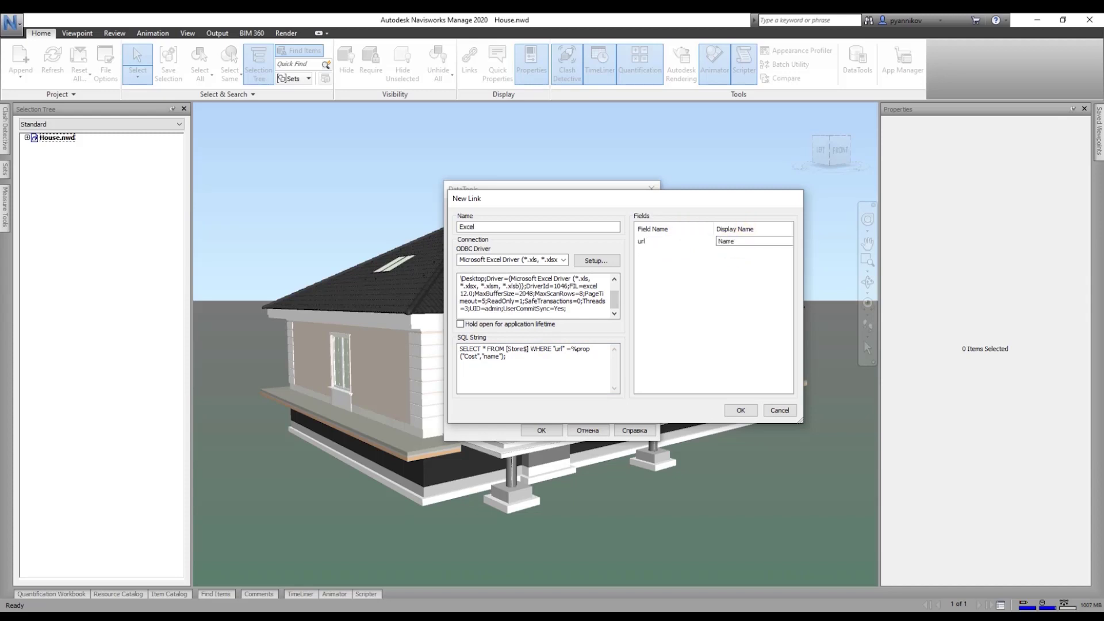
text( short)
key(Return)
click(655, 250)
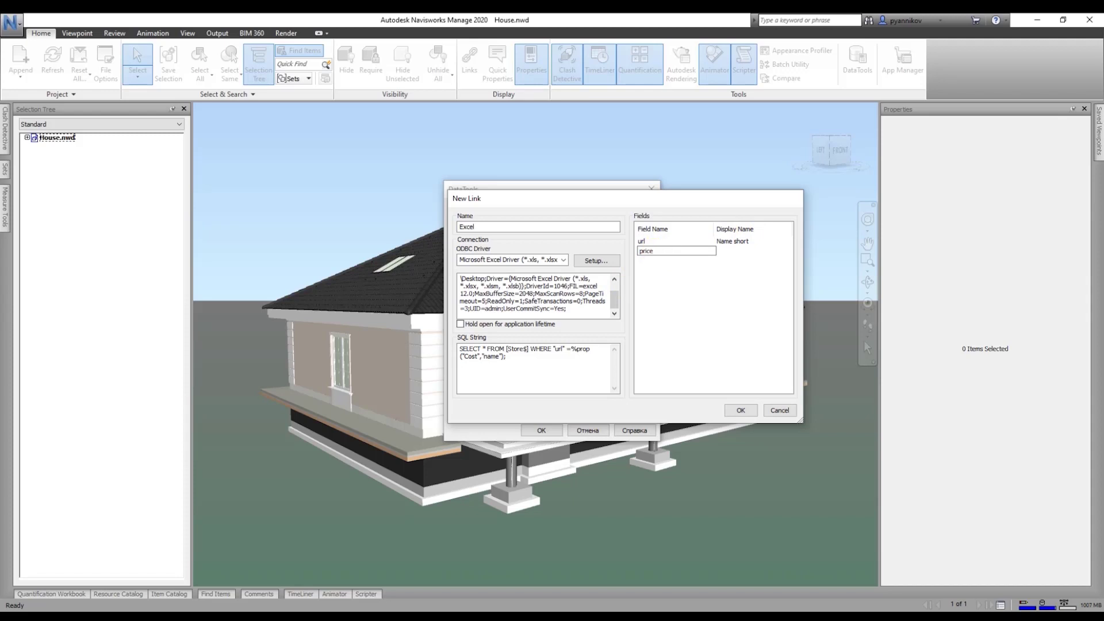
click(667, 270)
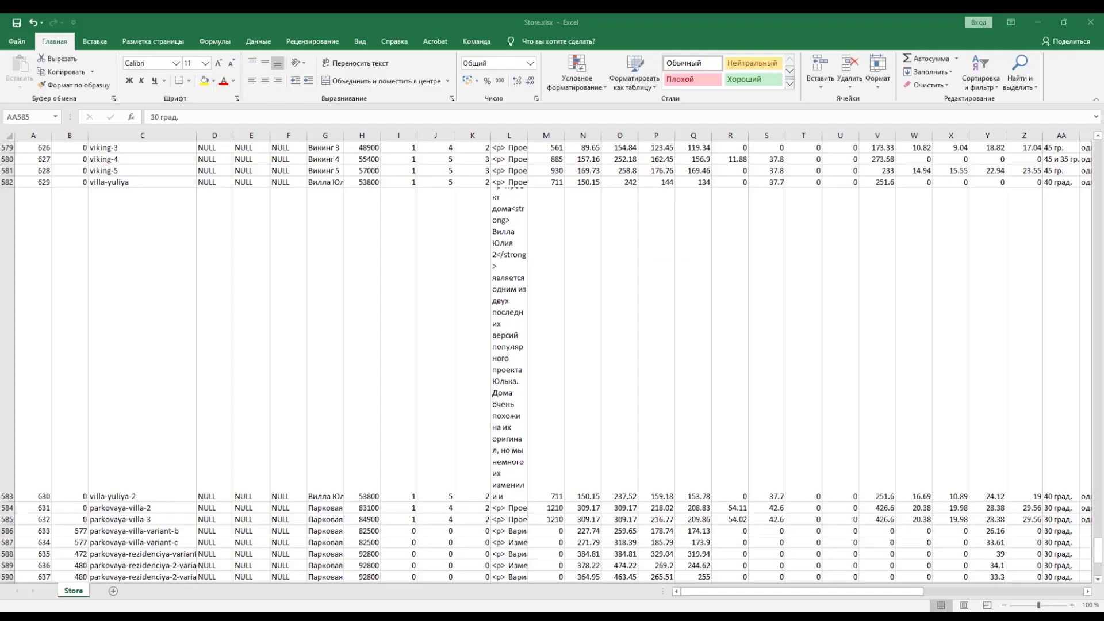
Step: Copy the name header from Excel and add it as a field displayed as Name
click(1098, 552)
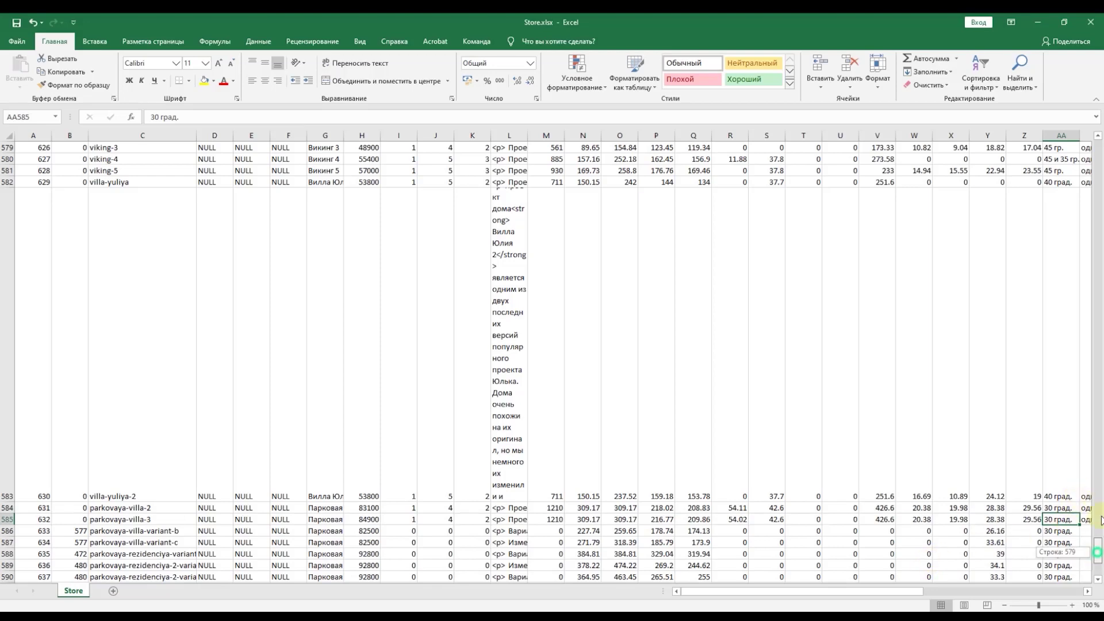
drag(1097, 552, 1098, 152)
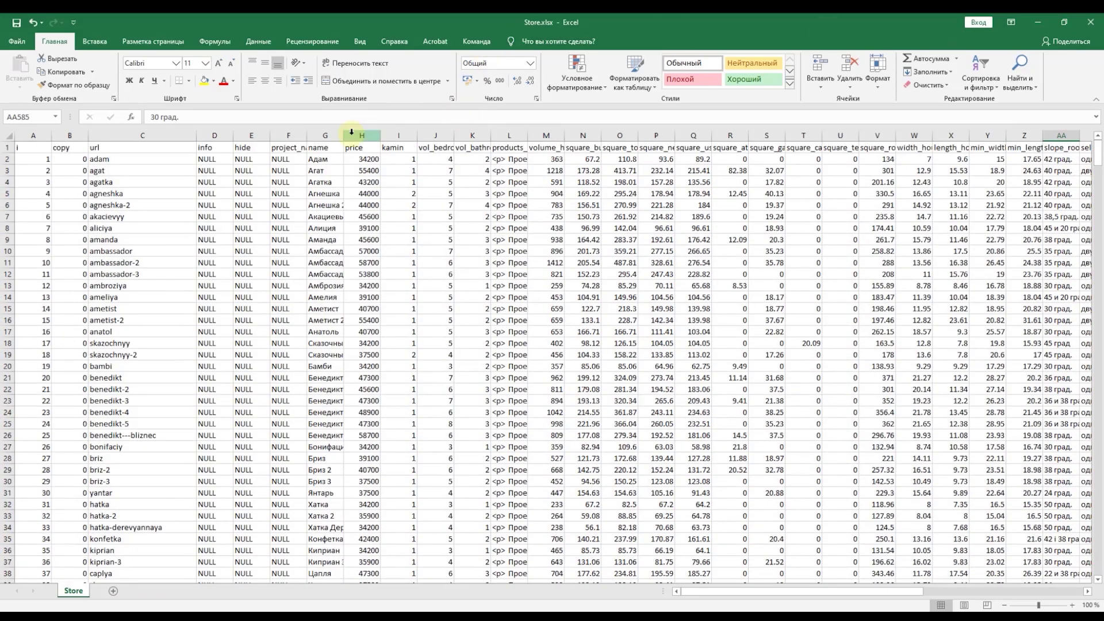
click(325, 147)
double_click(160, 117)
key(ctrl+c)
key(alt+Tab)
double_click(645, 260)
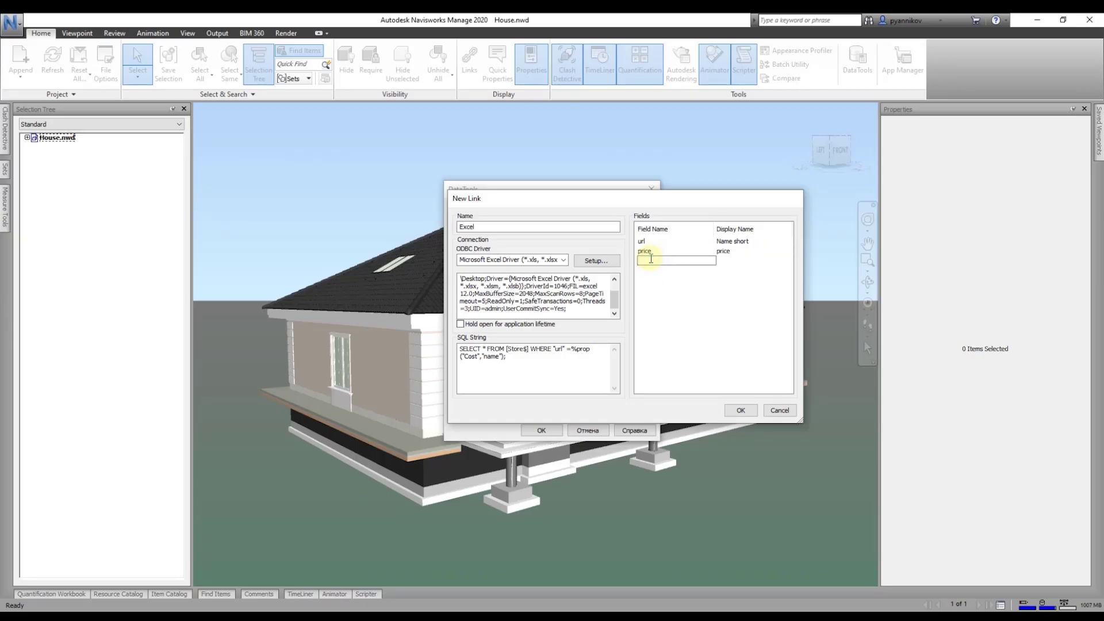
key(ctrl+v)
double_click(744, 262)
text(Name)
key(Return)
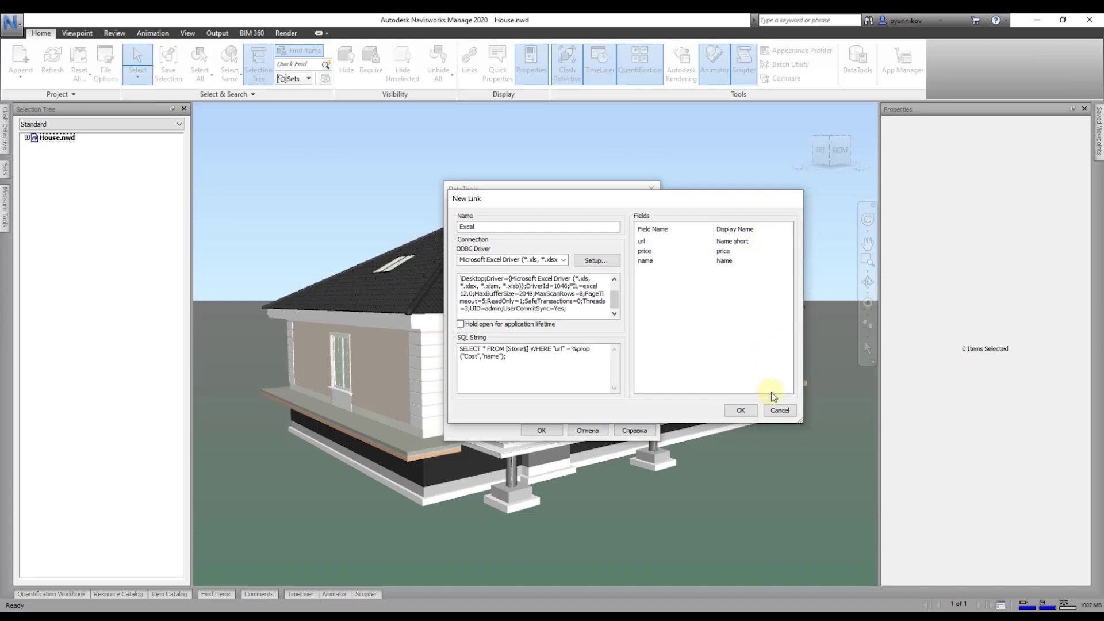
Step: Save and enable the Excel link, then expand House.nwd to the low-rise house building
click(742, 410)
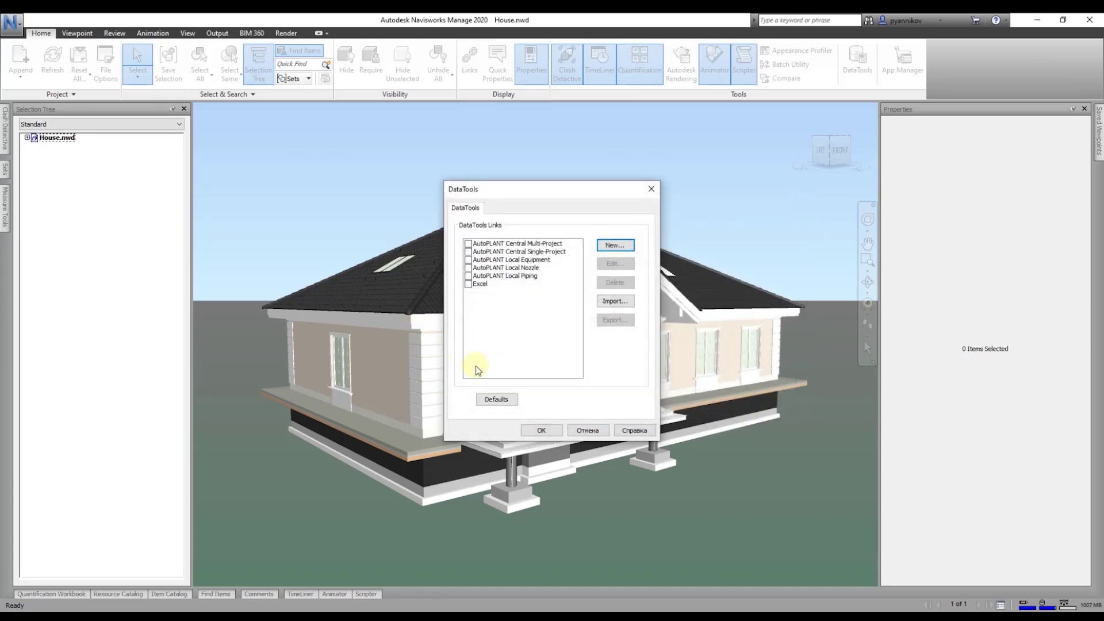
click(469, 284)
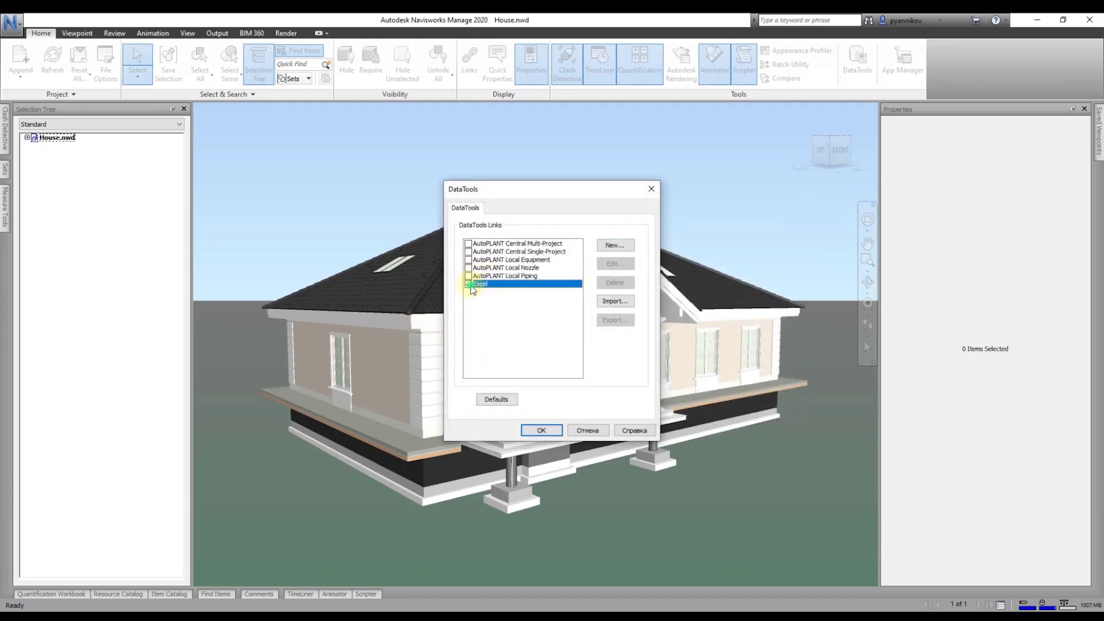
click(540, 431)
click(27, 138)
click(36, 147)
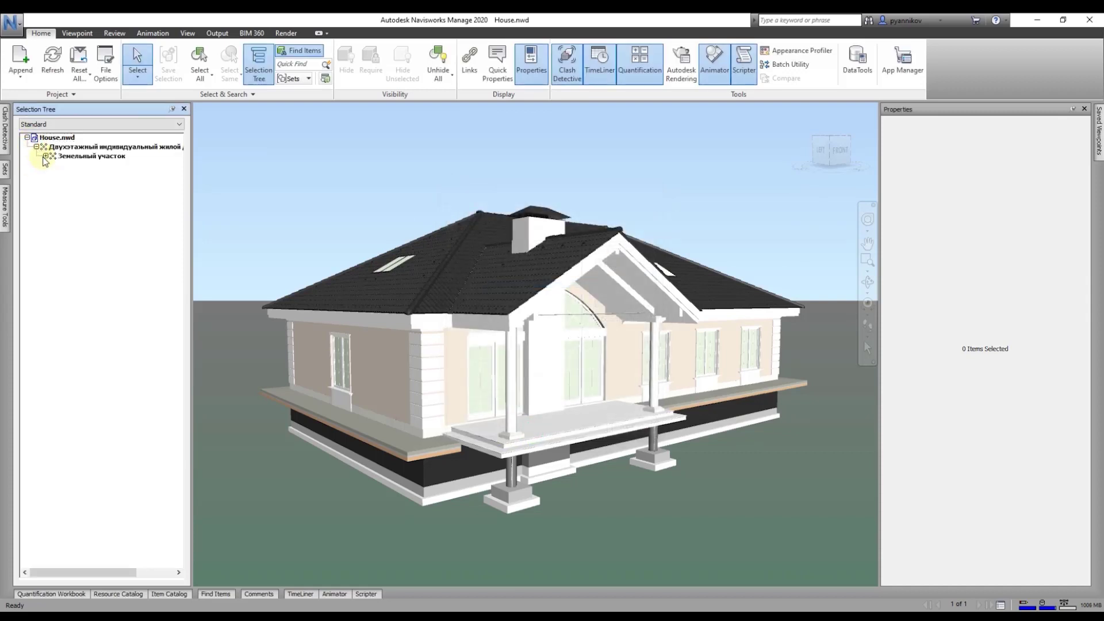
click(45, 156)
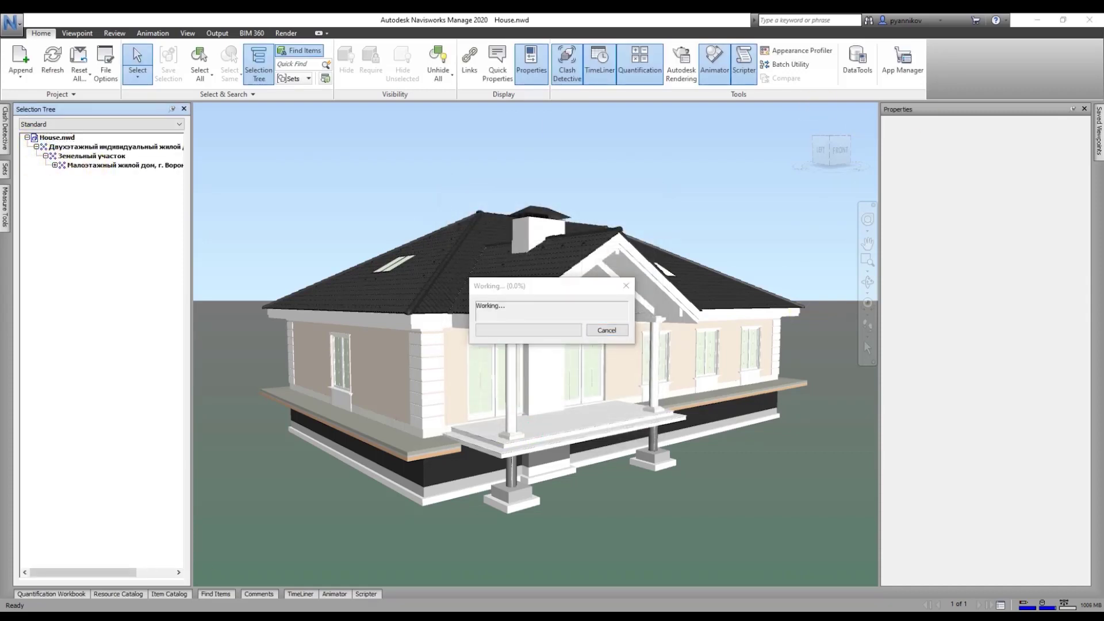
Step: Dismiss the crash report and relaunch Navisworks Manage 2020 from the Start menu
key(alt+Tab)
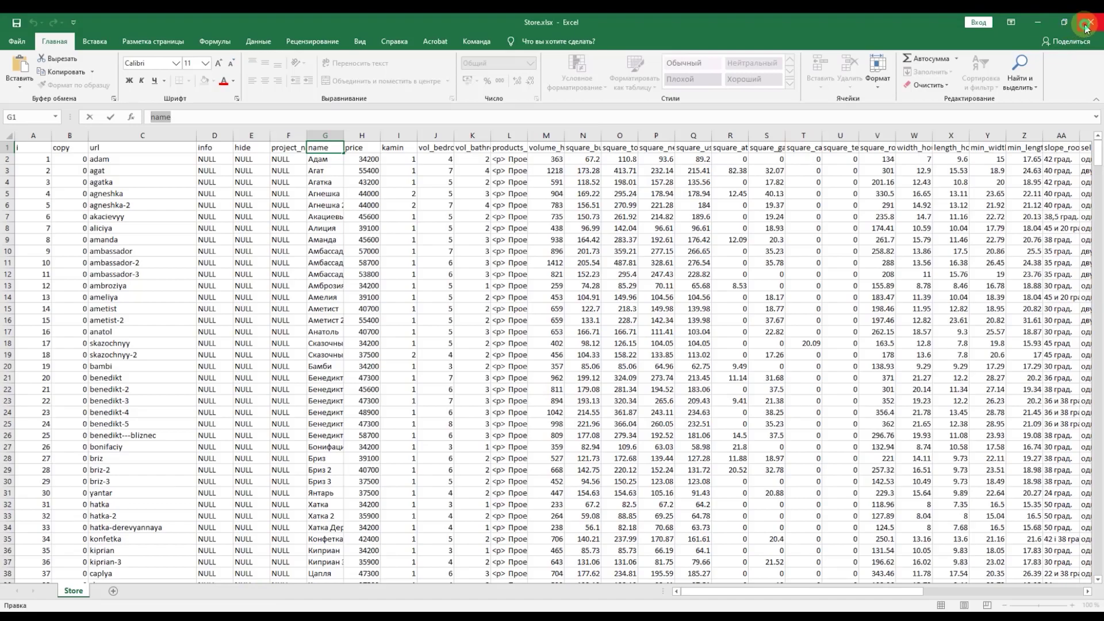
key(alt+Tab)
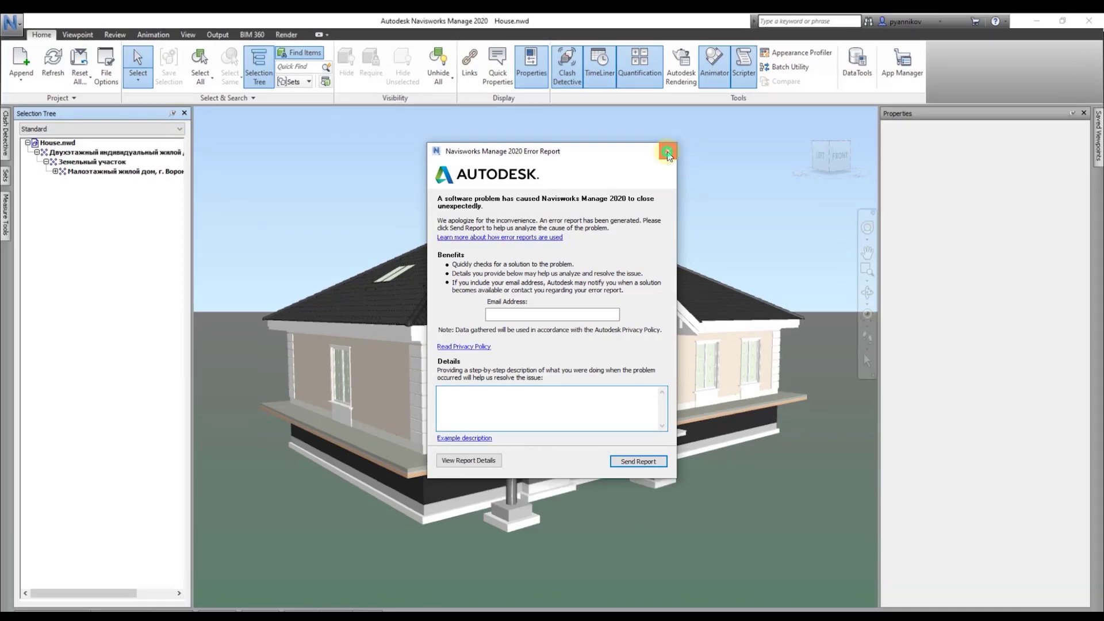
click(667, 150)
click(635, 342)
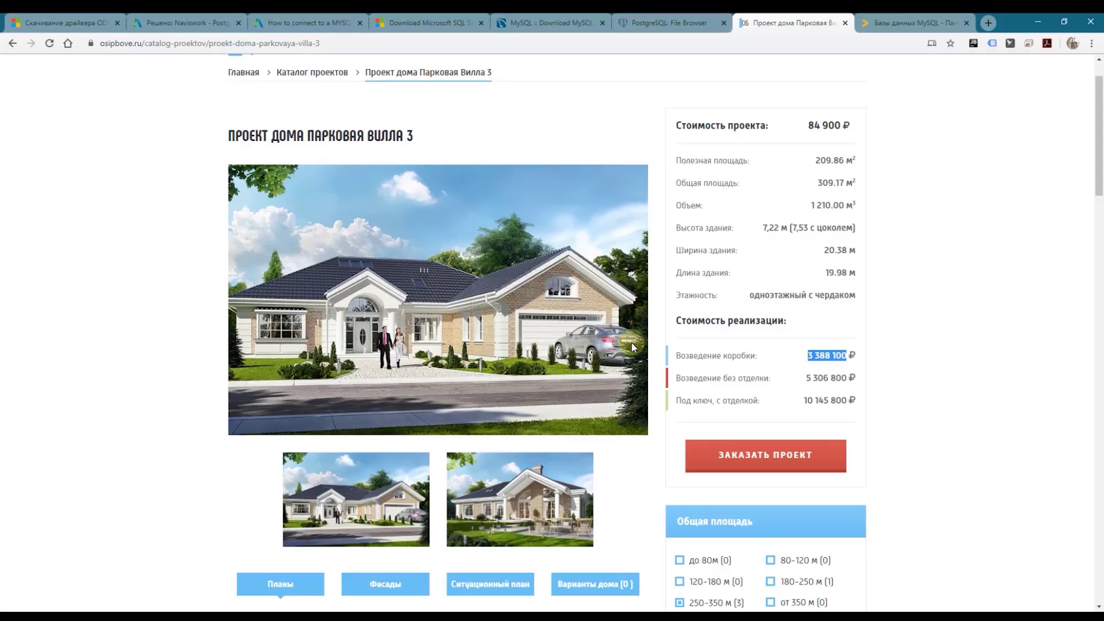
key(super)
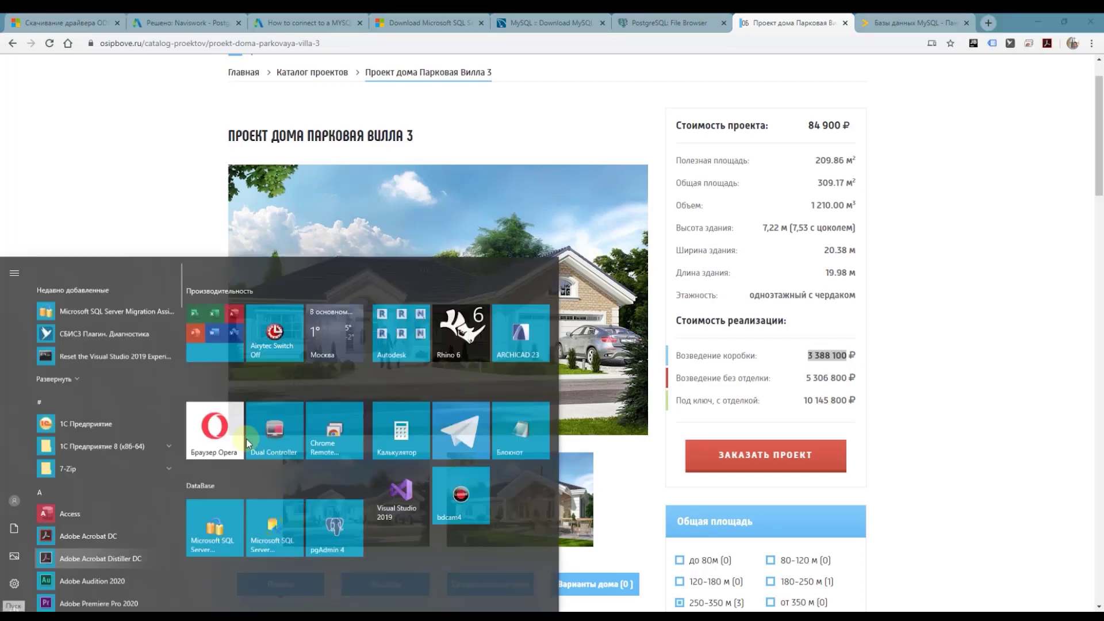
click(398, 311)
click(539, 378)
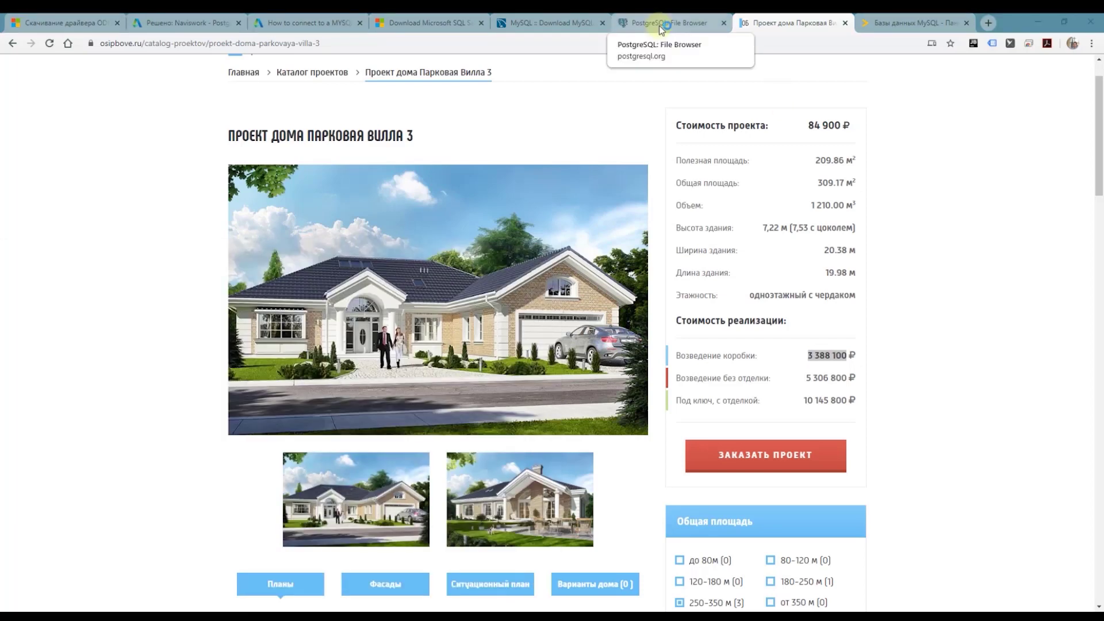
click(694, 277)
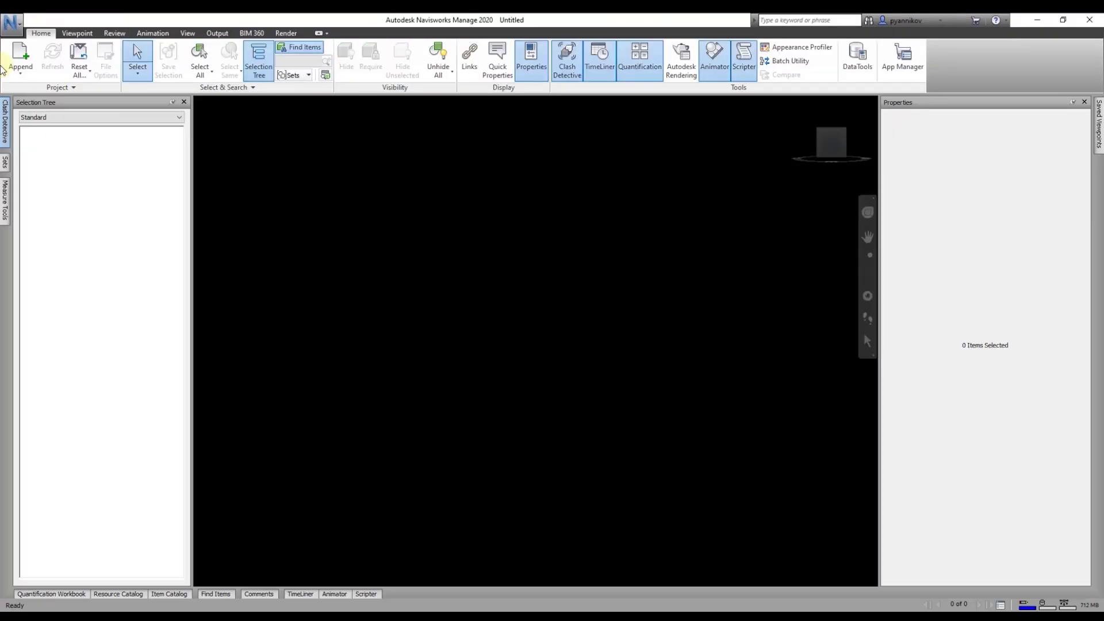
Step: Reopen House.nwd from recent documents and select the low-rise house building in the tree
click(12, 26)
click(127, 75)
click(24, 132)
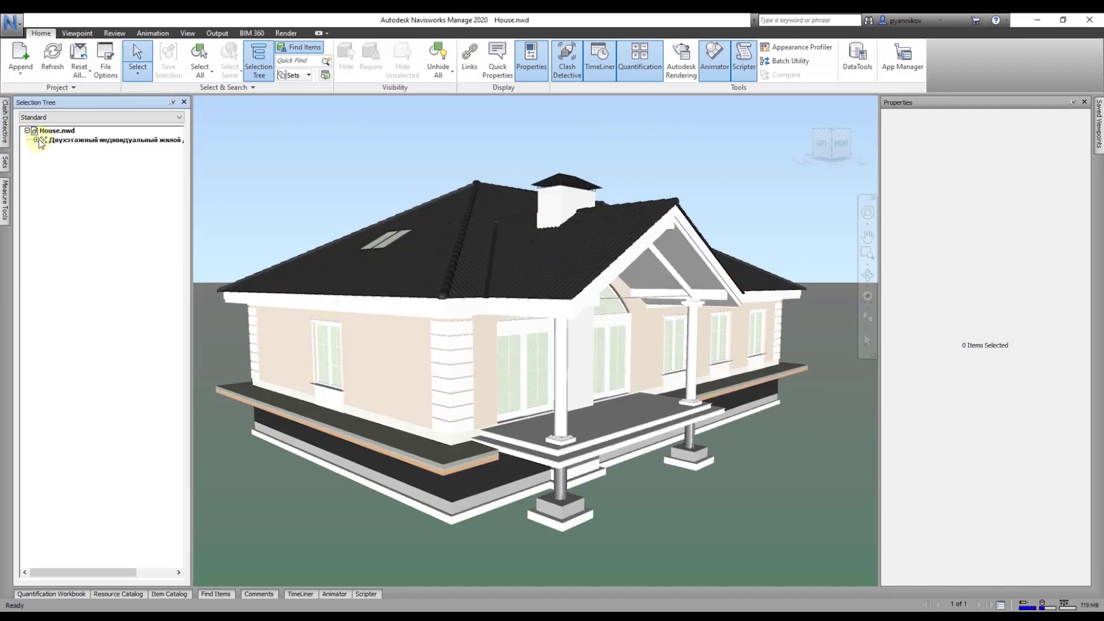
click(45, 141)
click(46, 149)
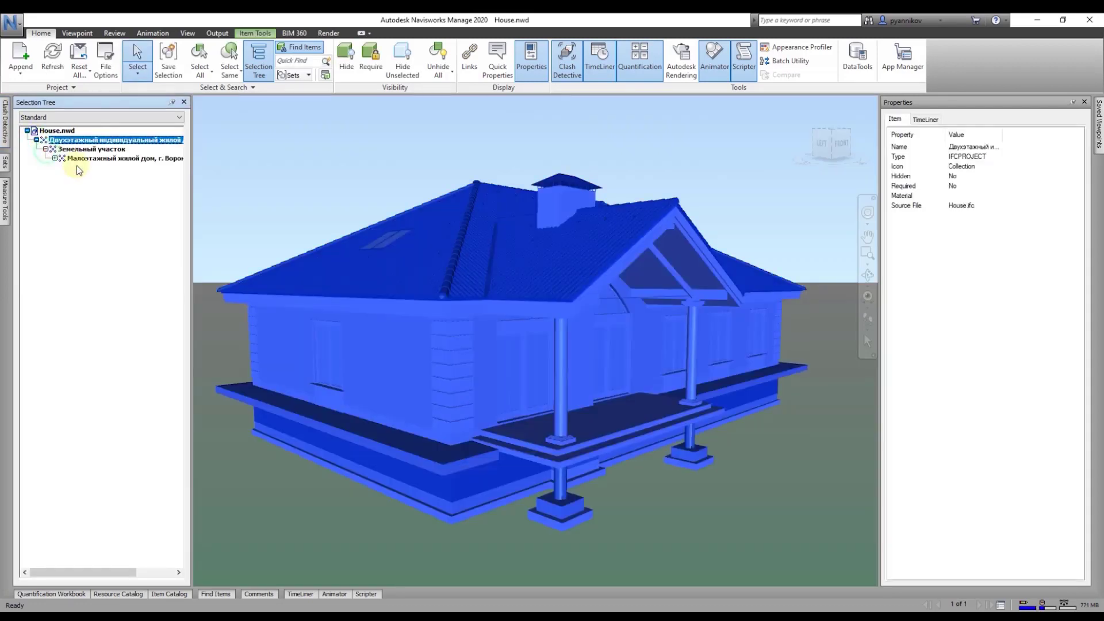
click(92, 160)
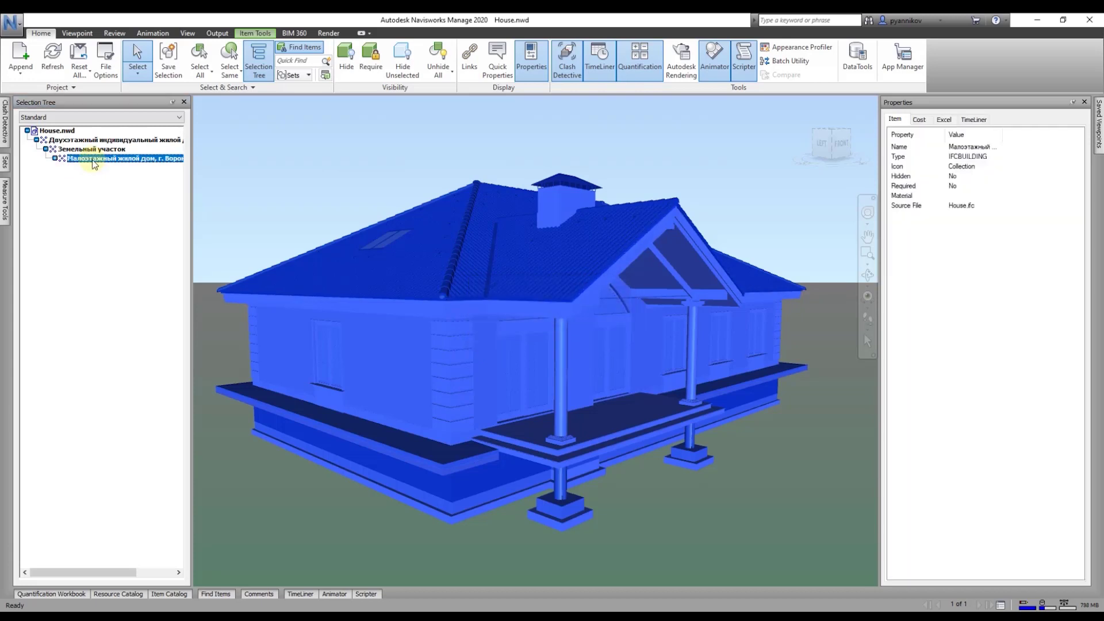
Step: Review the Excel tab (parkovaya-villa-3, Парковая Вилла 3, 84900.000) and the Cost tab
click(943, 120)
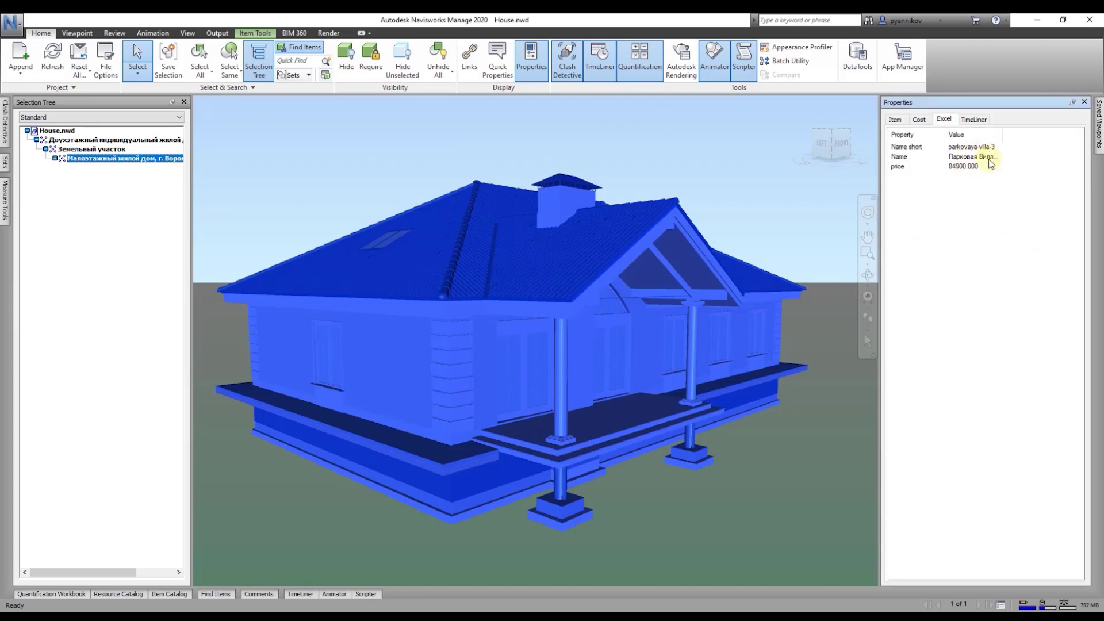
click(913, 147)
drag(1002, 135, 1019, 136)
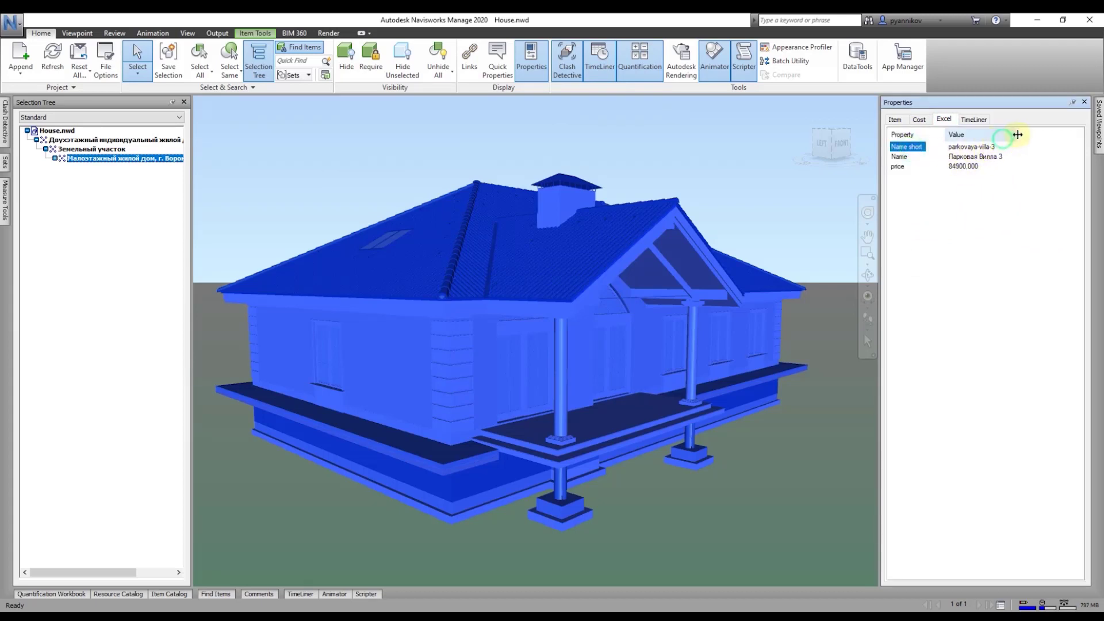
click(994, 157)
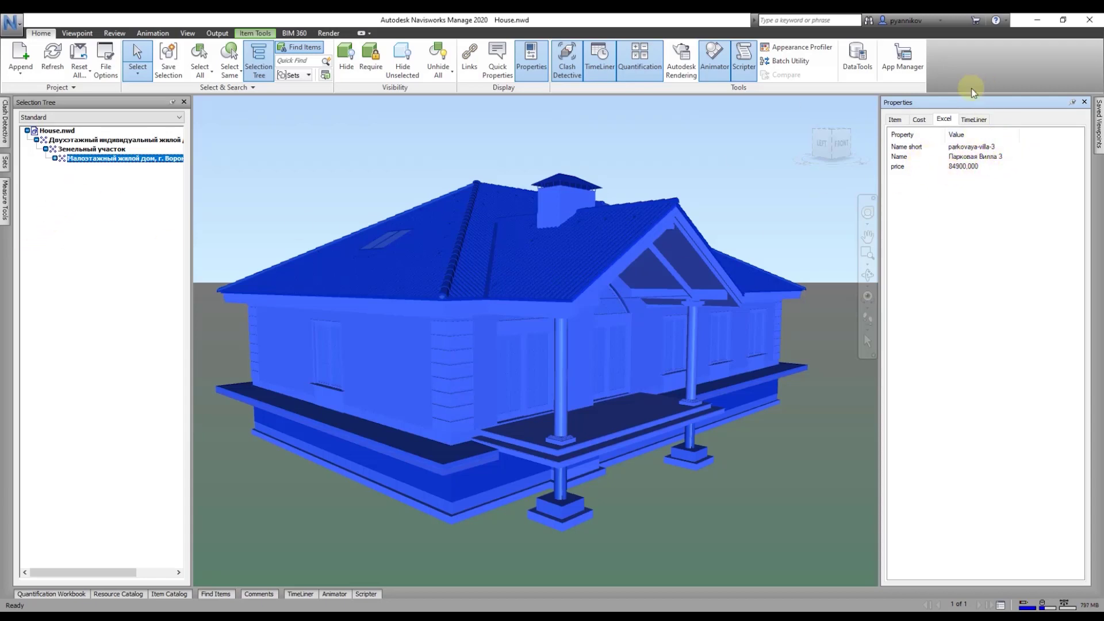
click(920, 120)
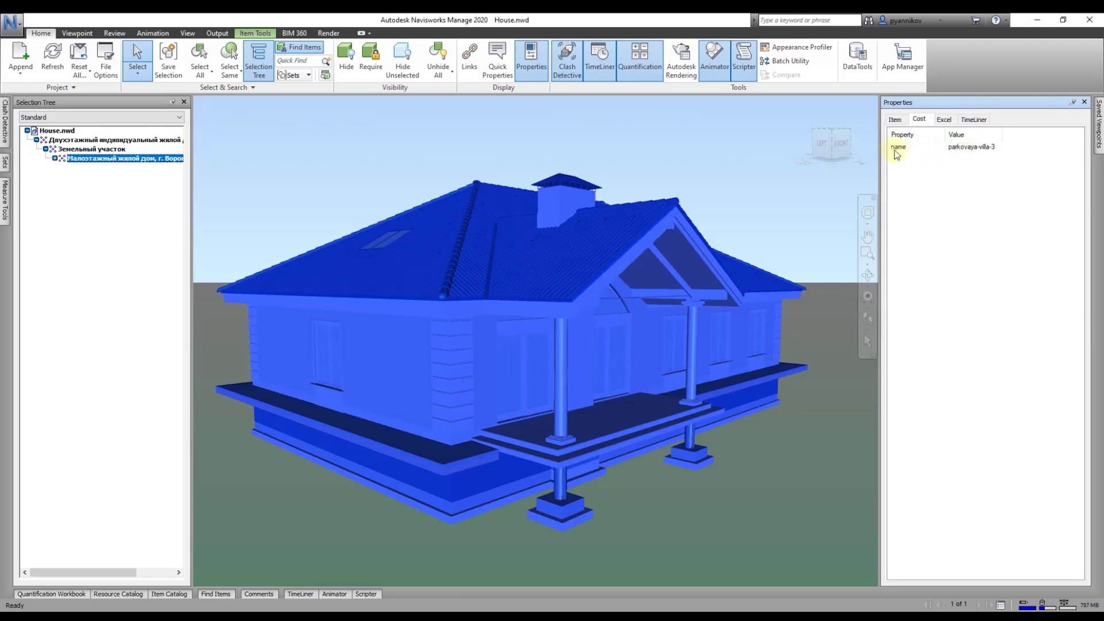
click(898, 149)
click(969, 147)
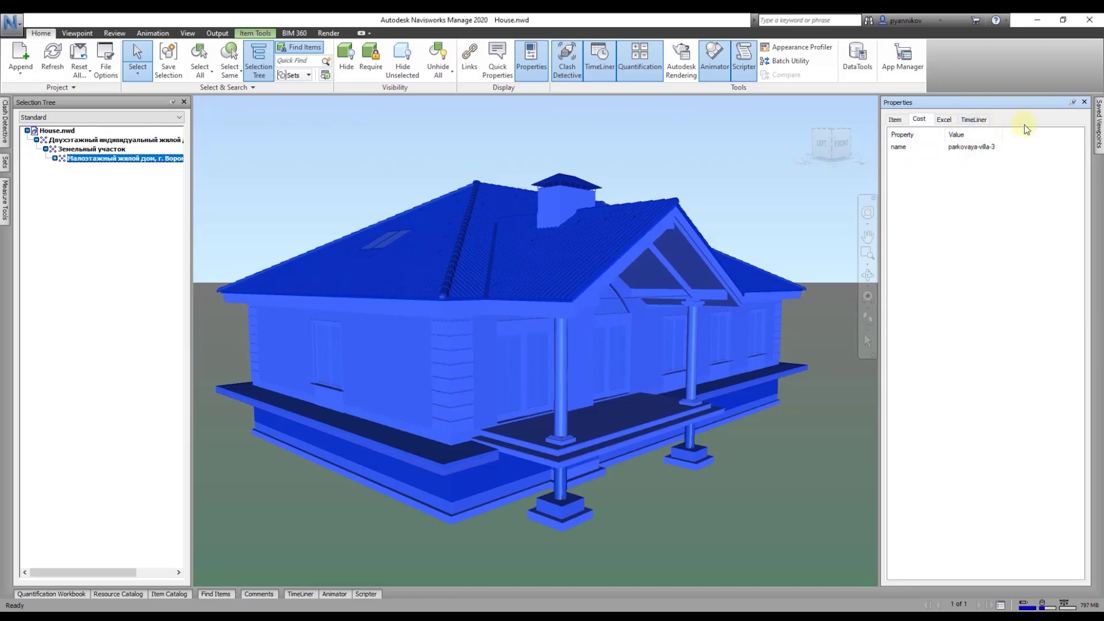
Step: Add a user data tab to the house properties and rename it Customer
right_click(972, 275)
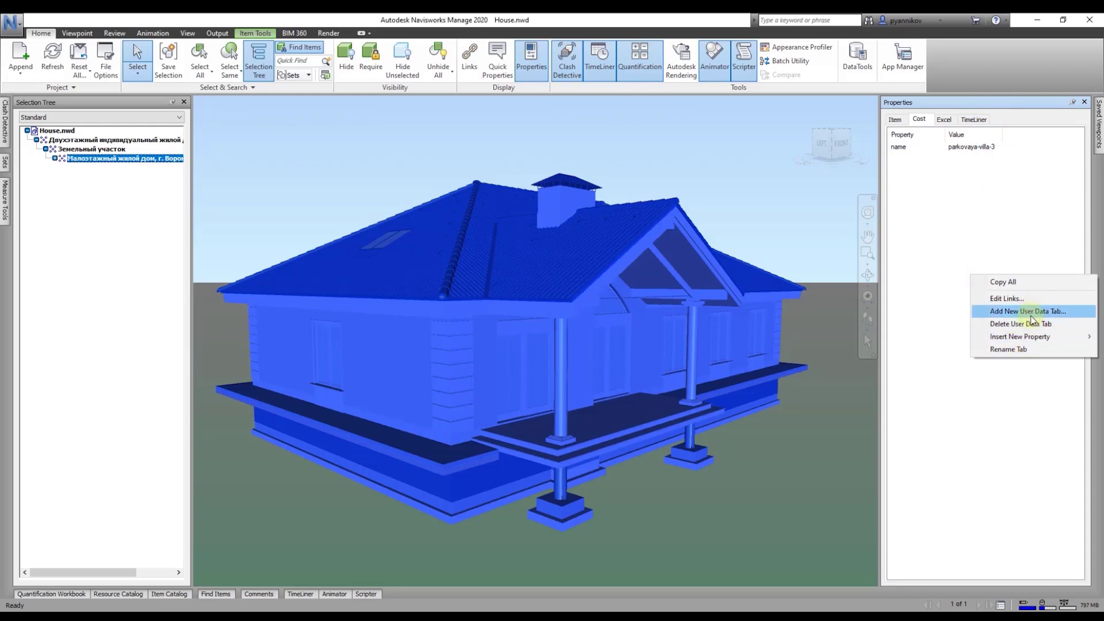
click(1029, 311)
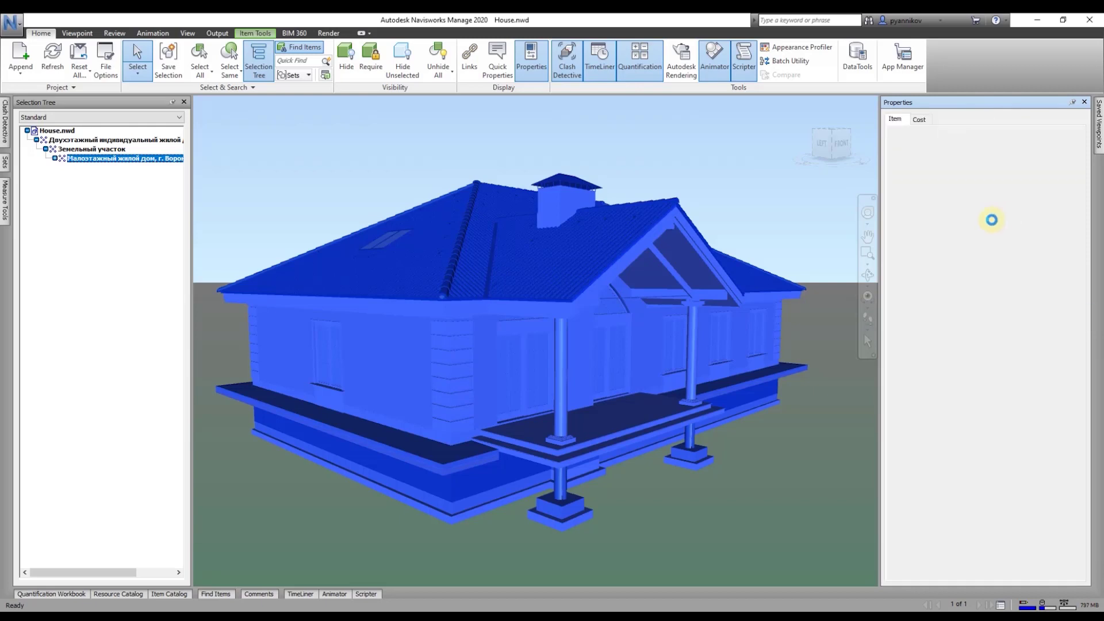
click(960, 122)
right_click(974, 217)
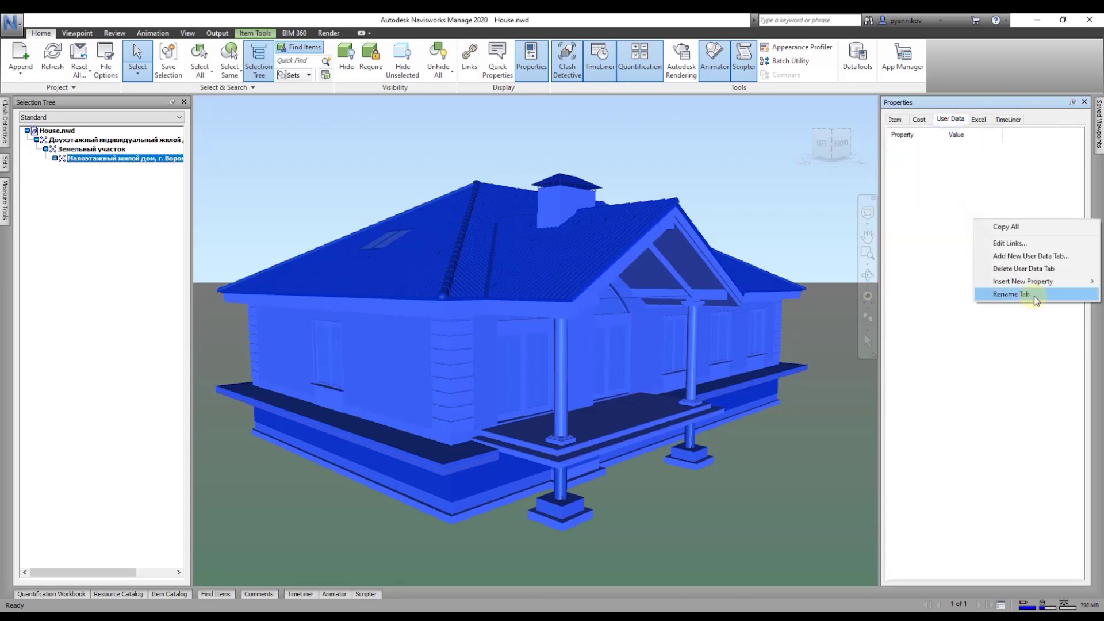
click(1032, 297)
text(Cus)
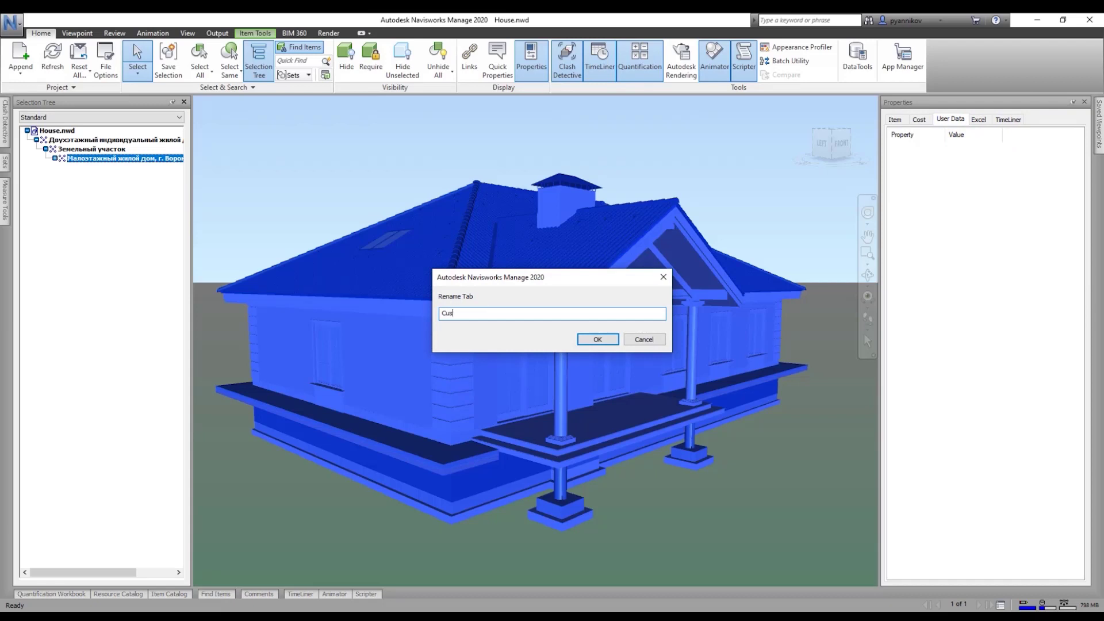
text(tomer)
key(Return)
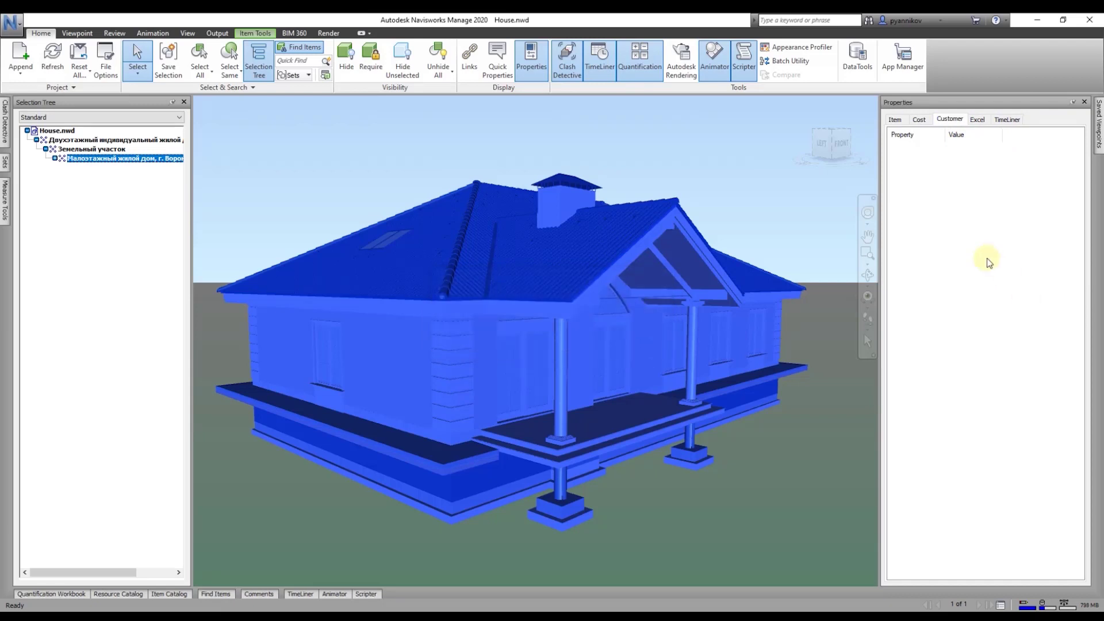
Step: Add a url text property to the Customer tab with value tro-lo-lo
right_click(972, 214)
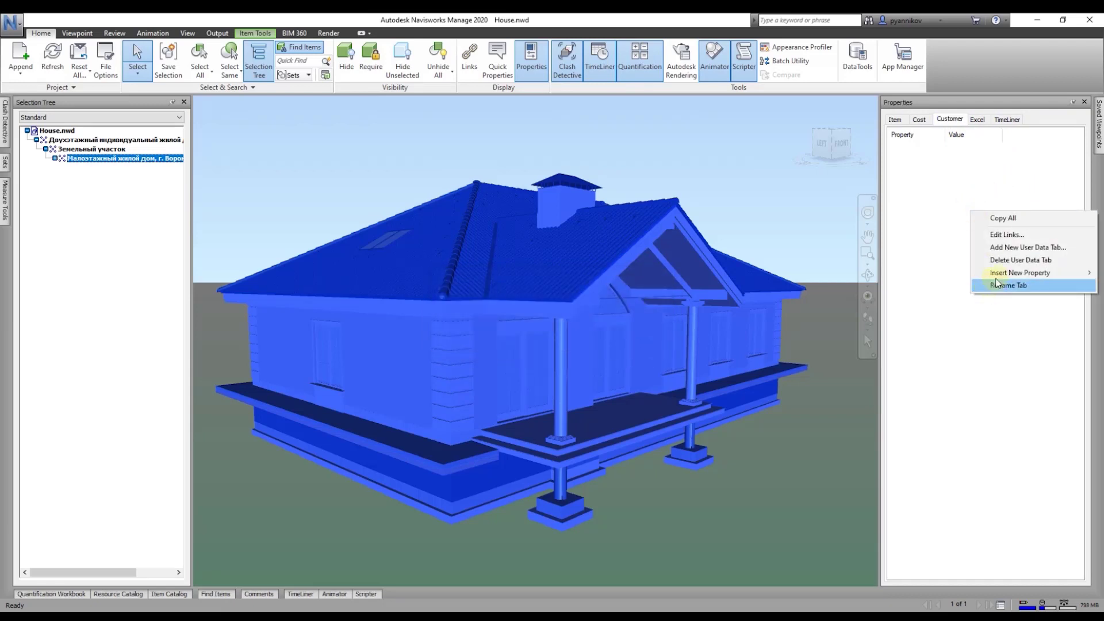
mouse_move(1016, 274)
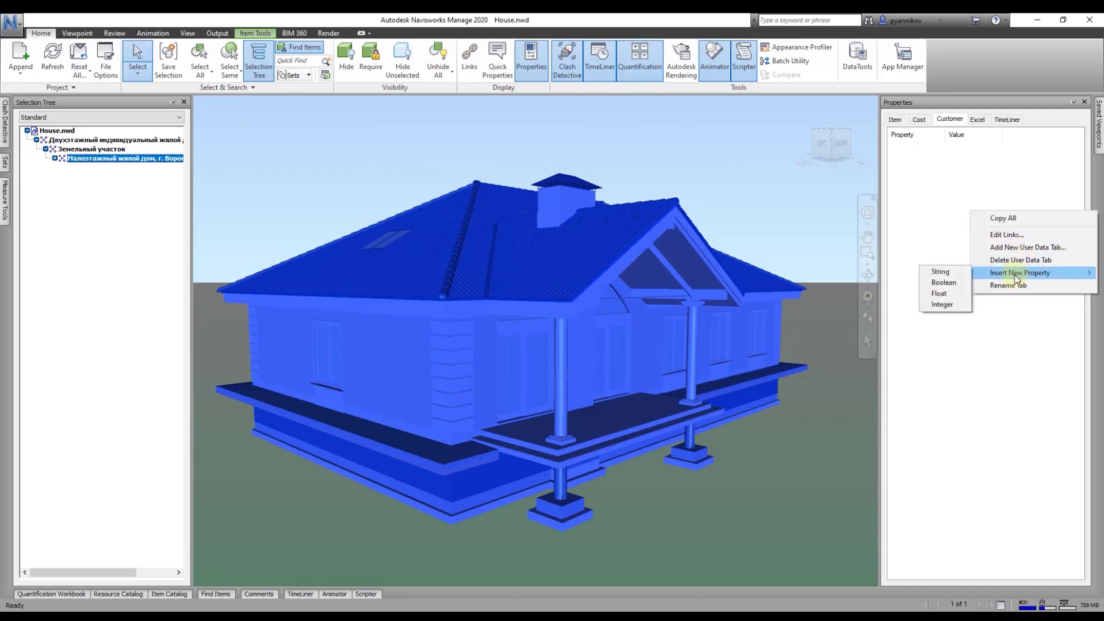
click(956, 275)
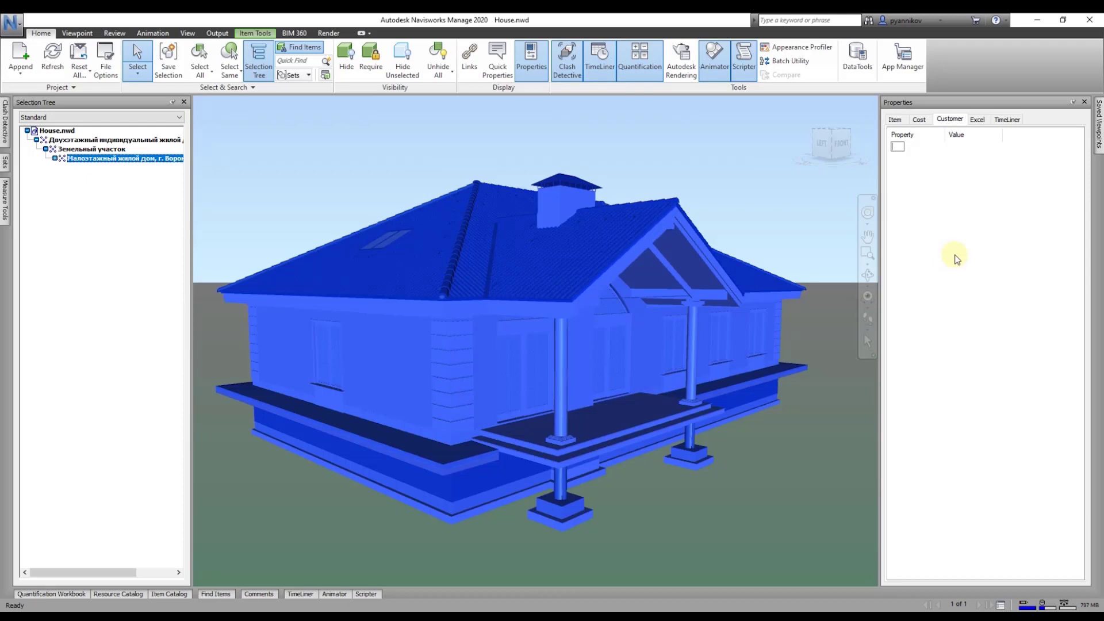
text(url)
double_click(961, 148)
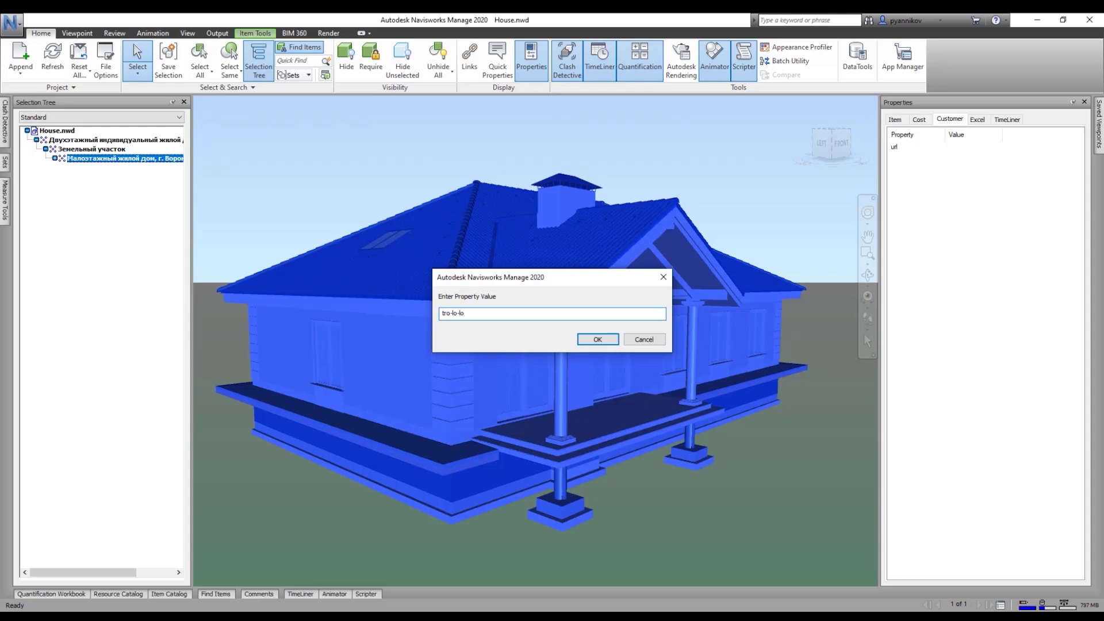
key(Return)
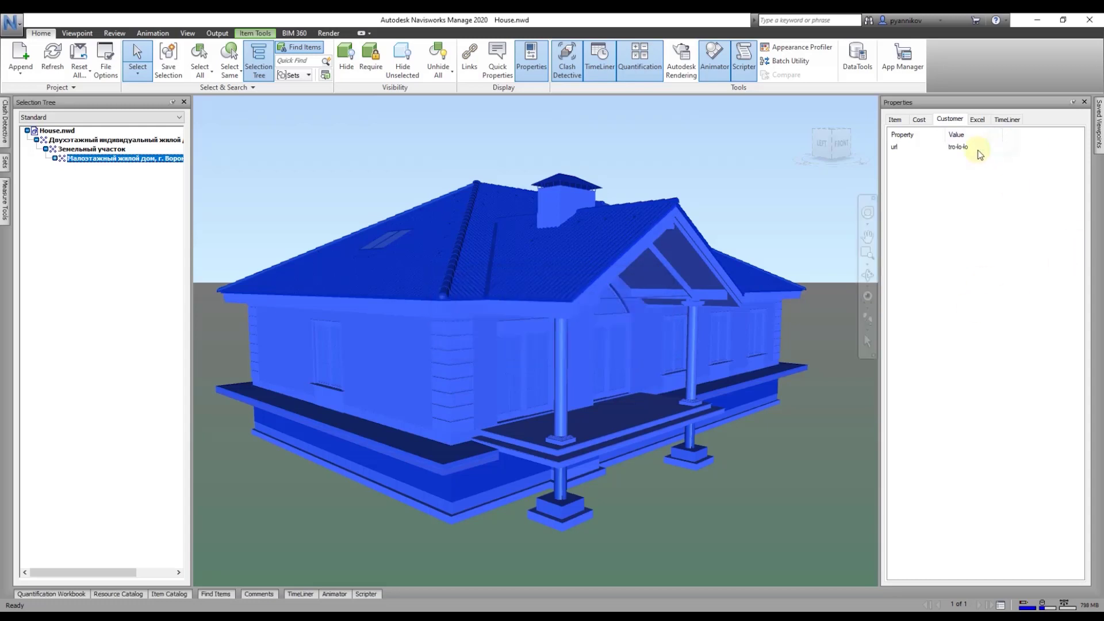
Step: Delete the Customer user data tab
click(959, 150)
right_click(947, 207)
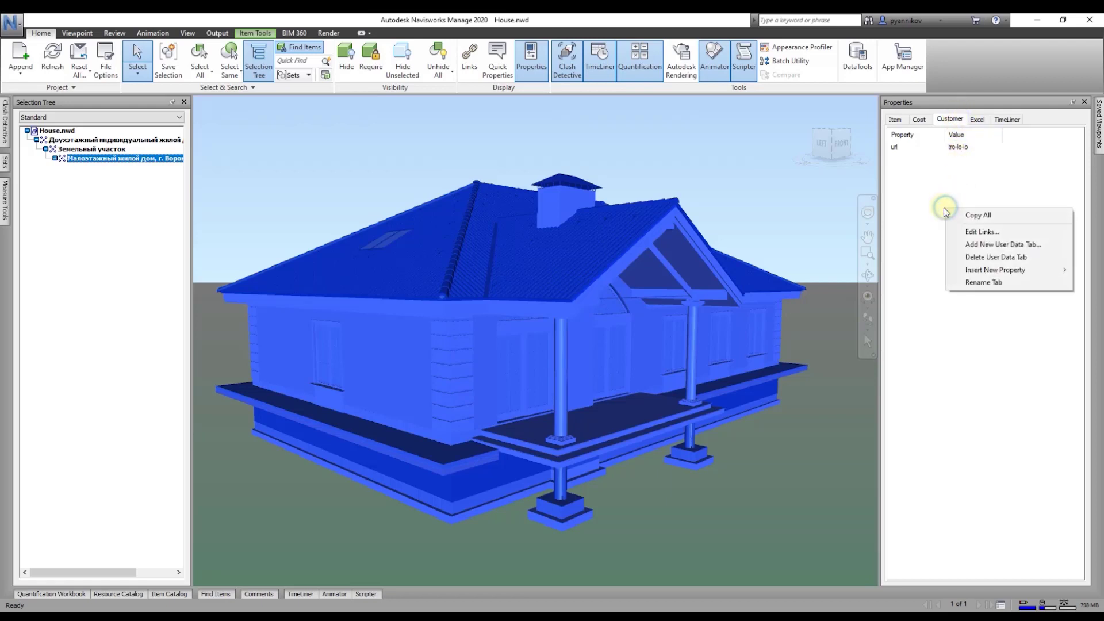
click(988, 257)
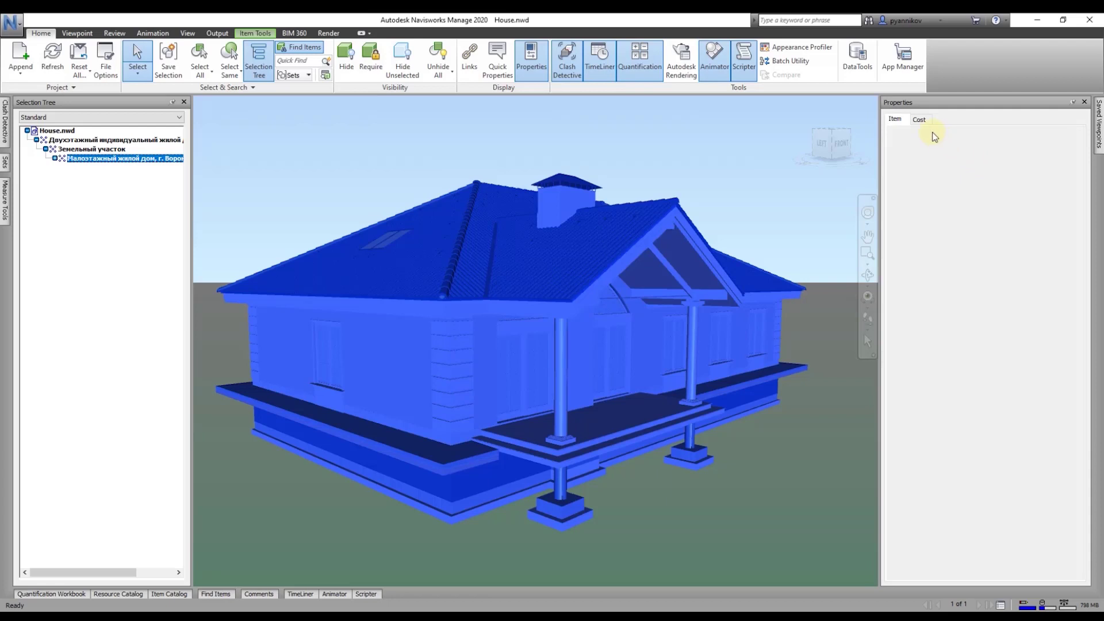
Step: Expand the Фундамент - ФБС 2 ряд foundation down to Забутовка and select a brick insert
click(922, 121)
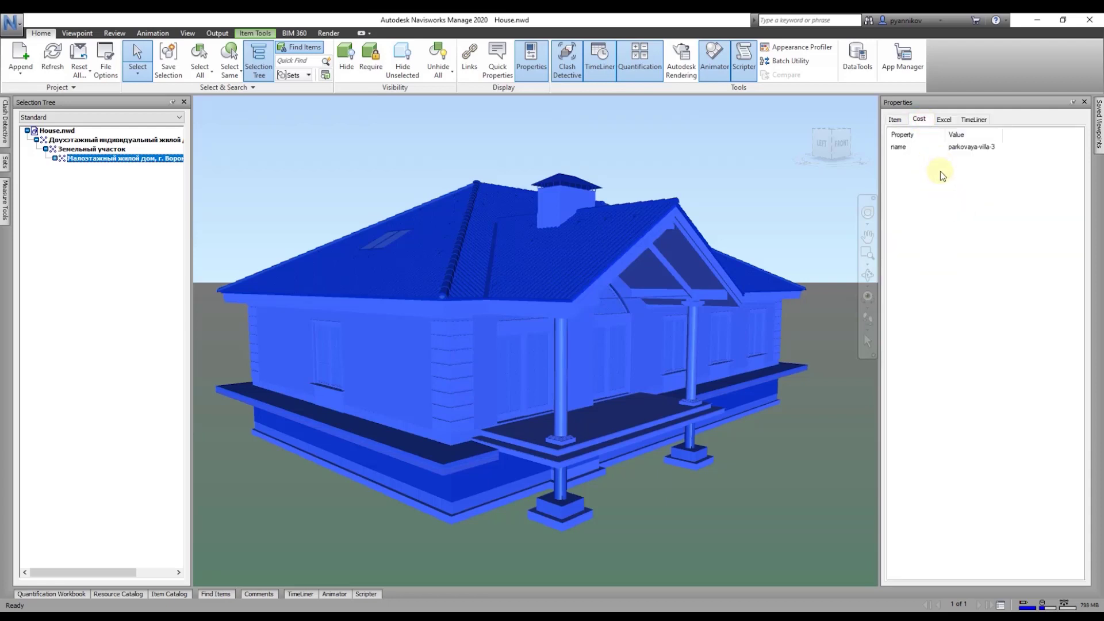
click(54, 158)
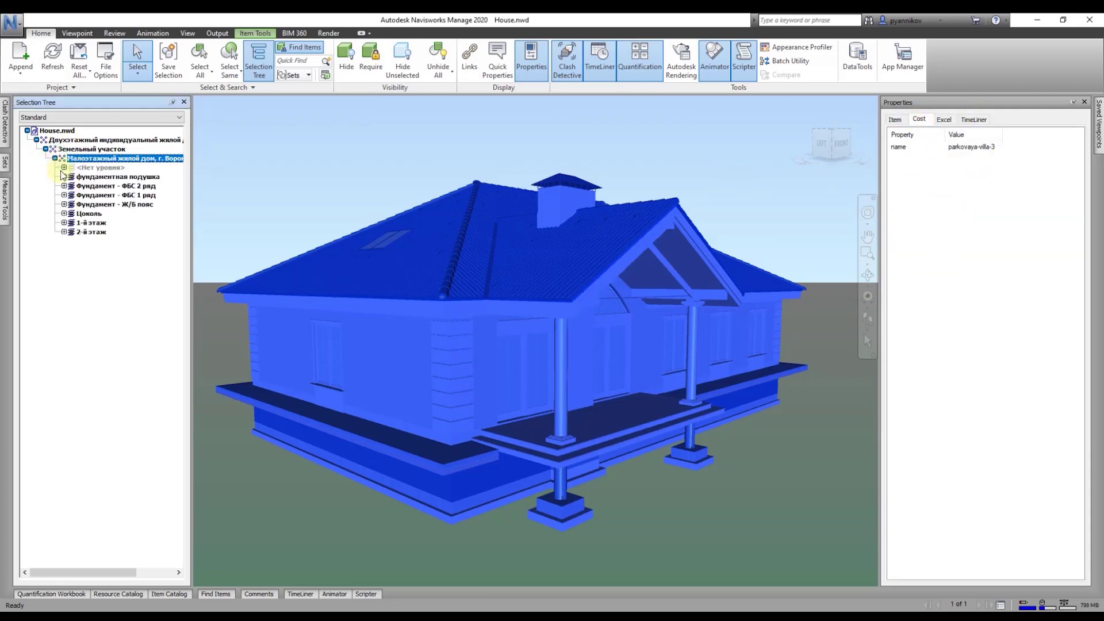
click(64, 185)
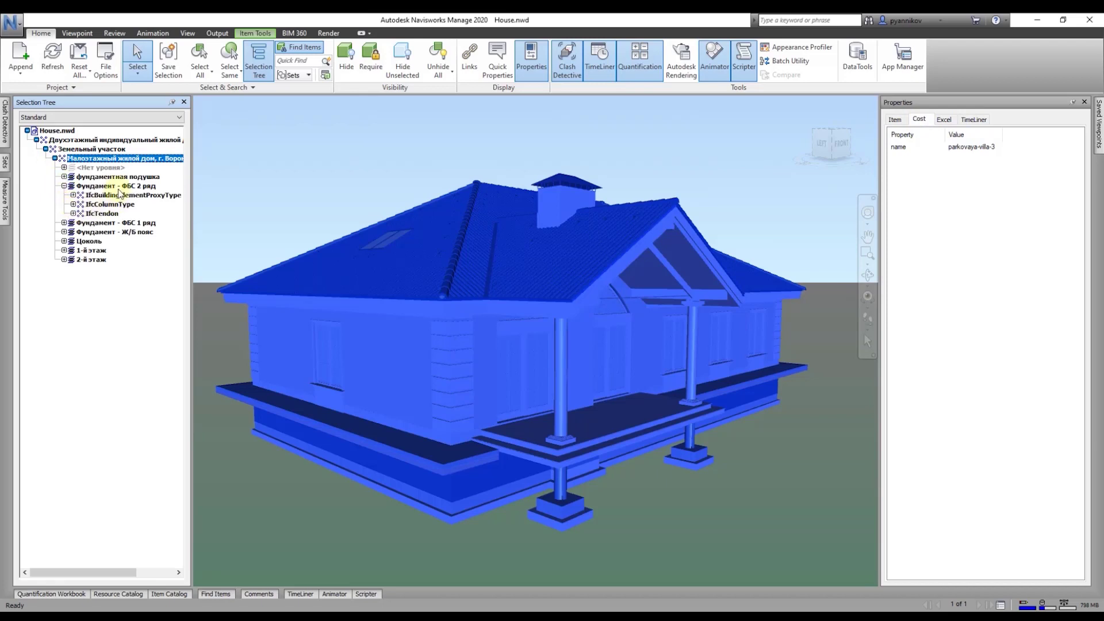
click(118, 188)
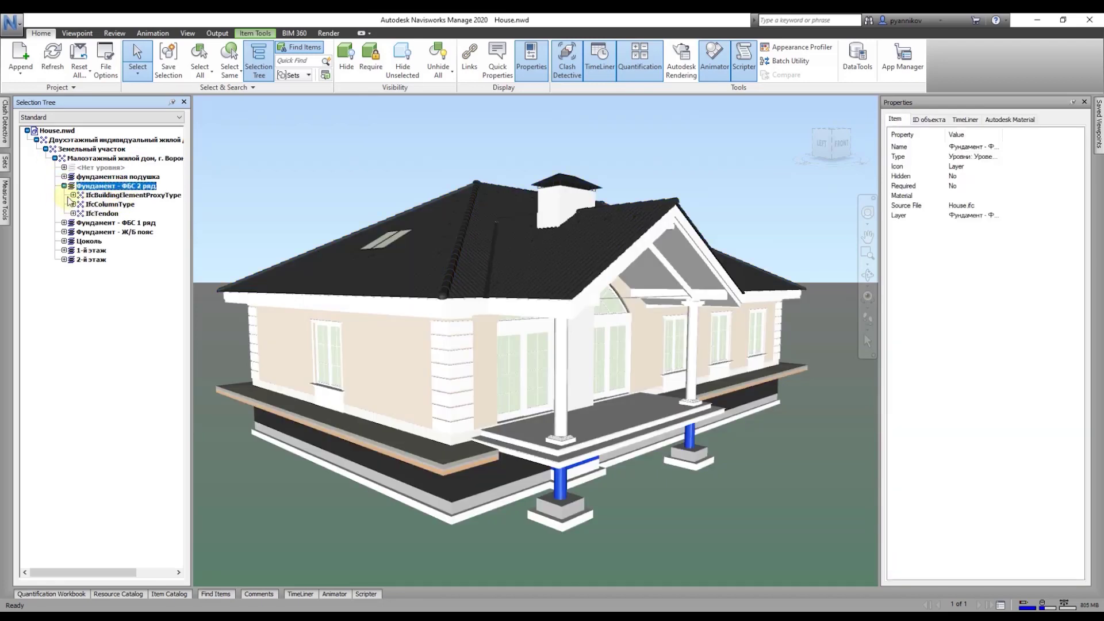
click(73, 195)
click(82, 204)
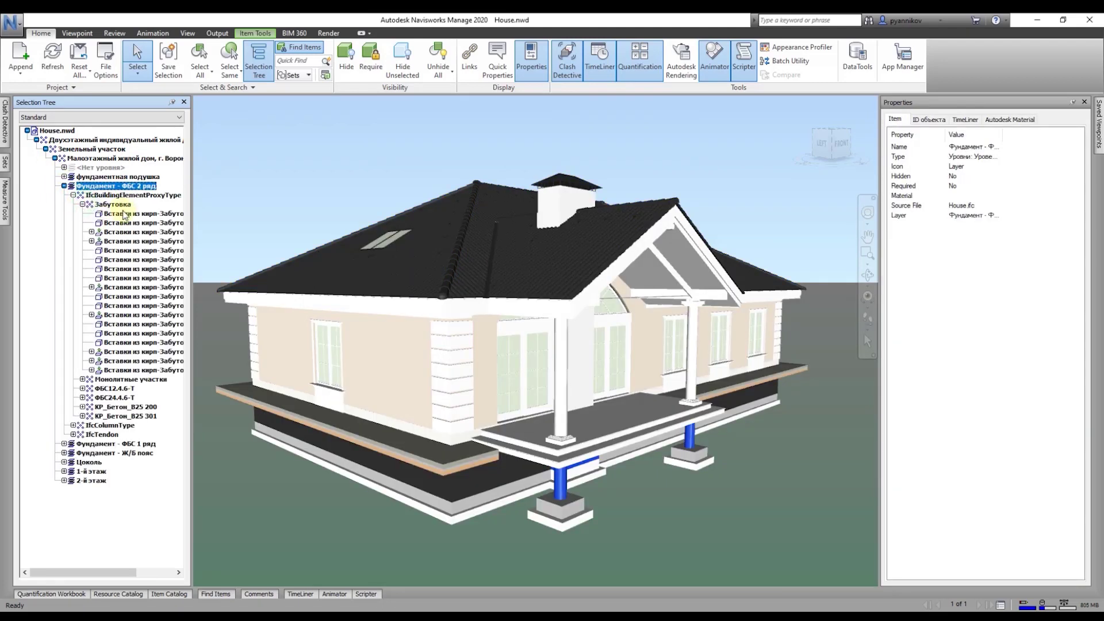
click(142, 232)
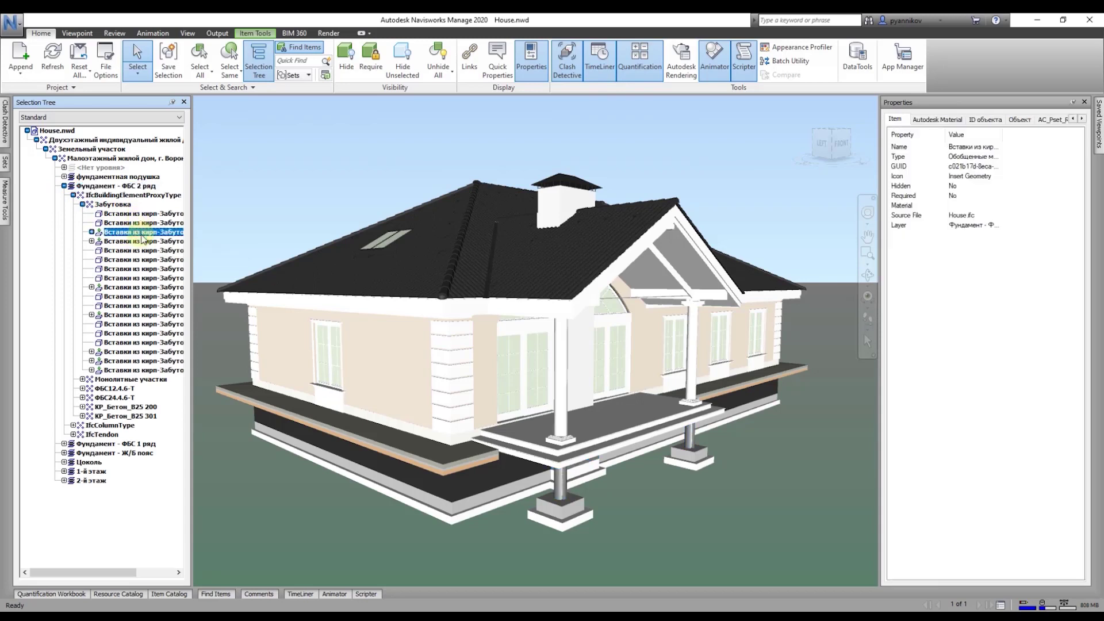
Step: Widen the Value column, browse the insert's property tabs, then reselect the low-rise house
drag(1003, 135, 1027, 139)
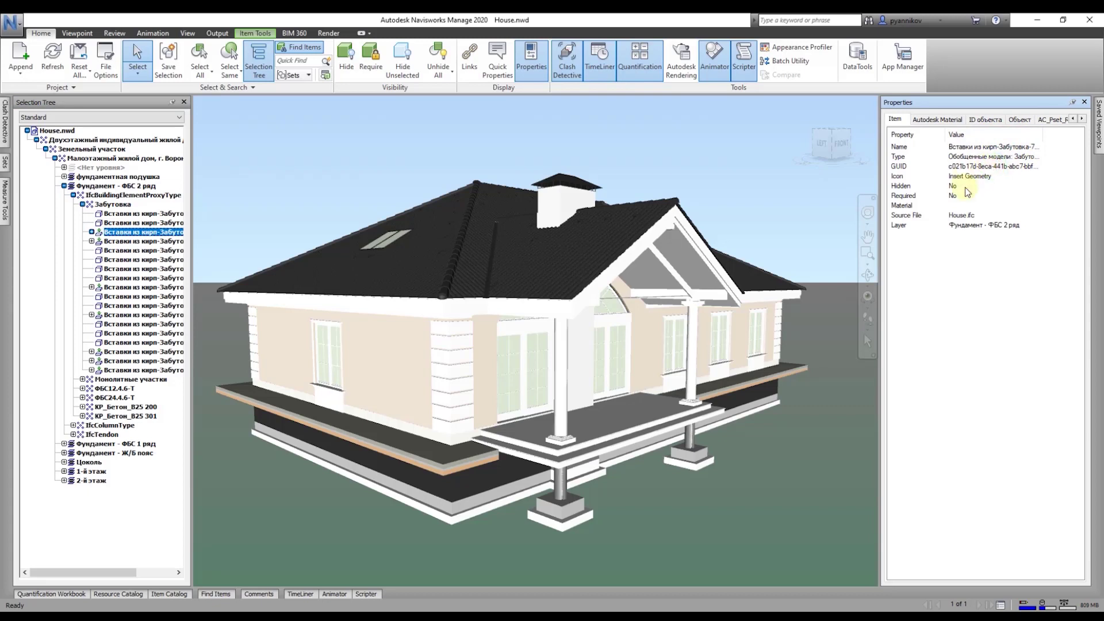
click(943, 119)
click(984, 120)
click(1020, 120)
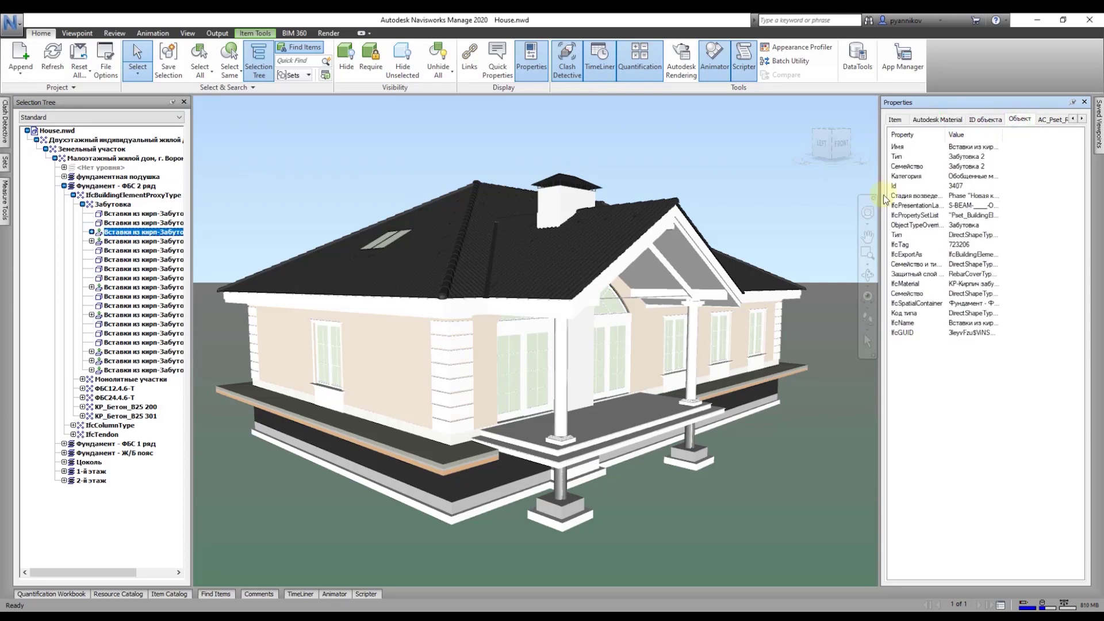
click(999, 120)
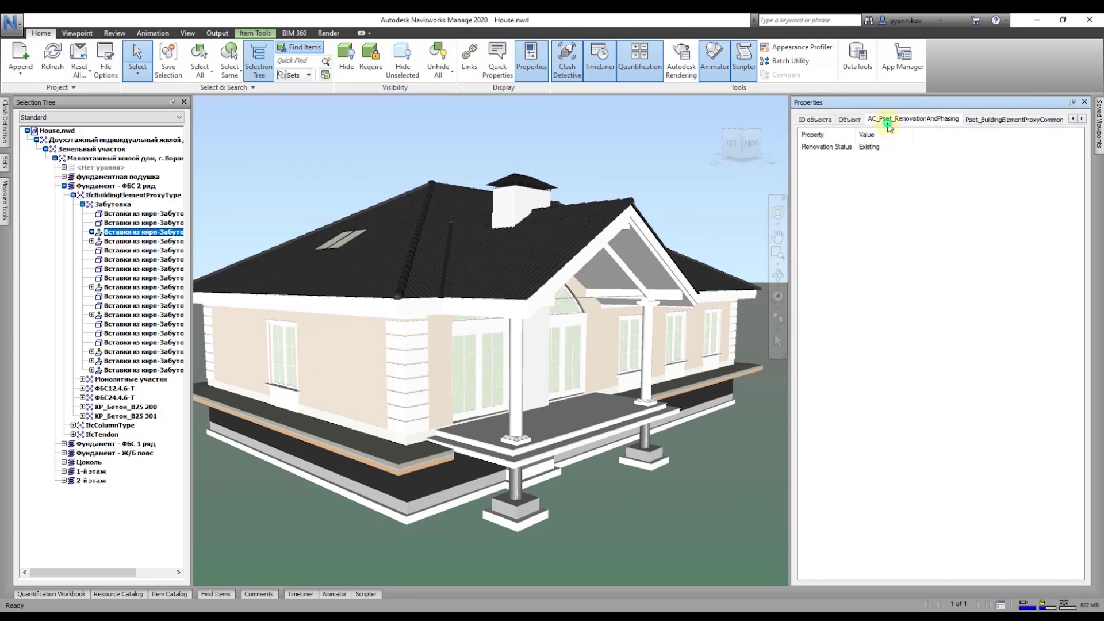
click(849, 119)
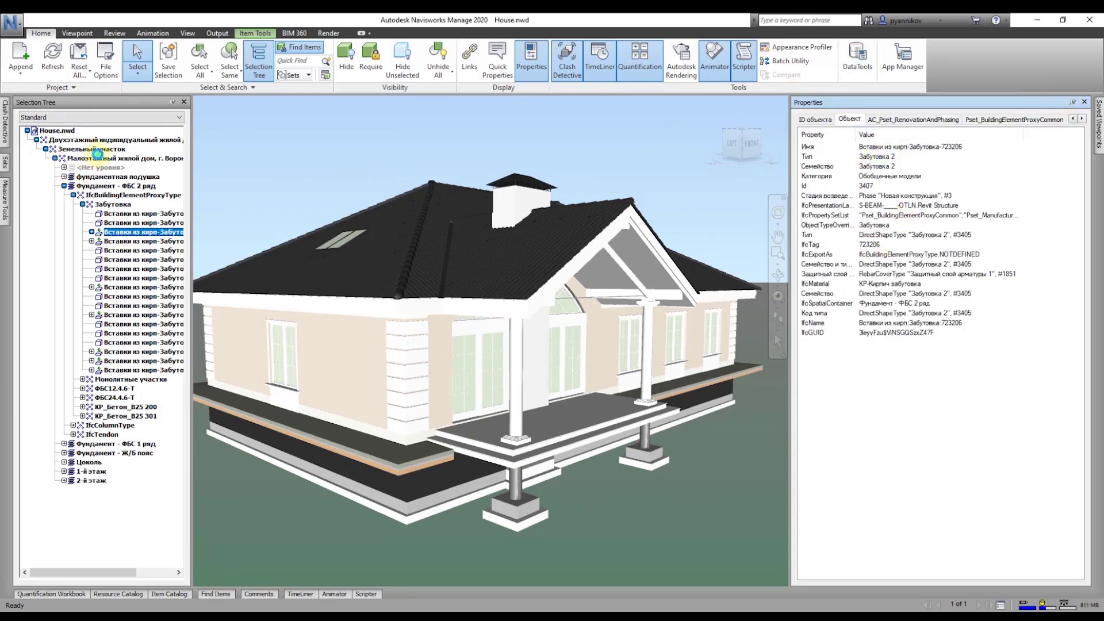
click(100, 159)
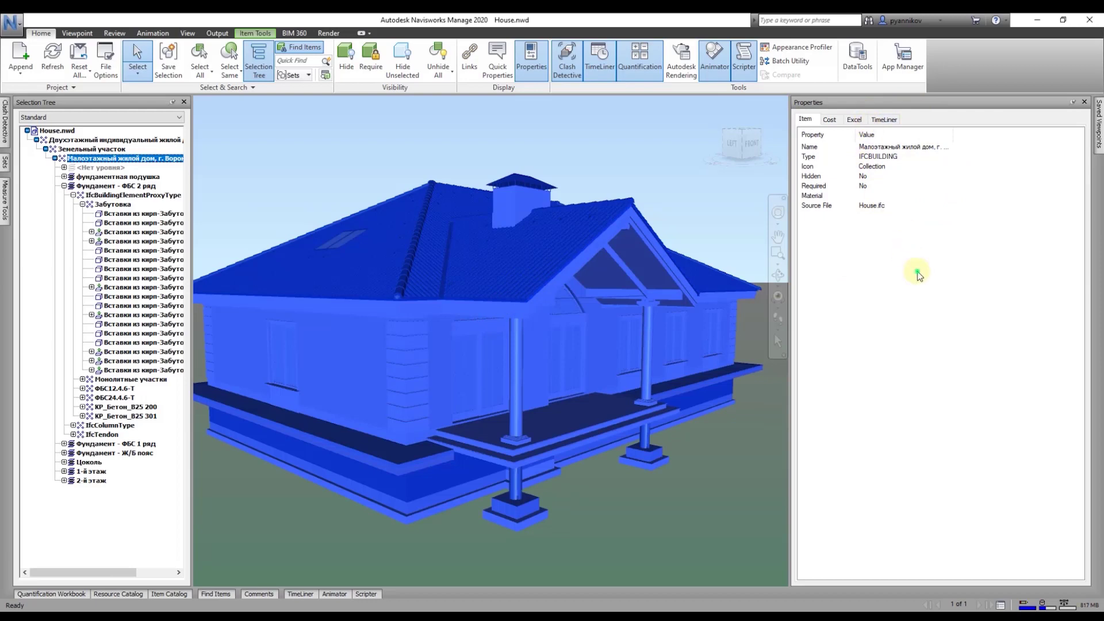
Step: Check the house's Excel properties, then disable the Excel link in DataTools
click(862, 121)
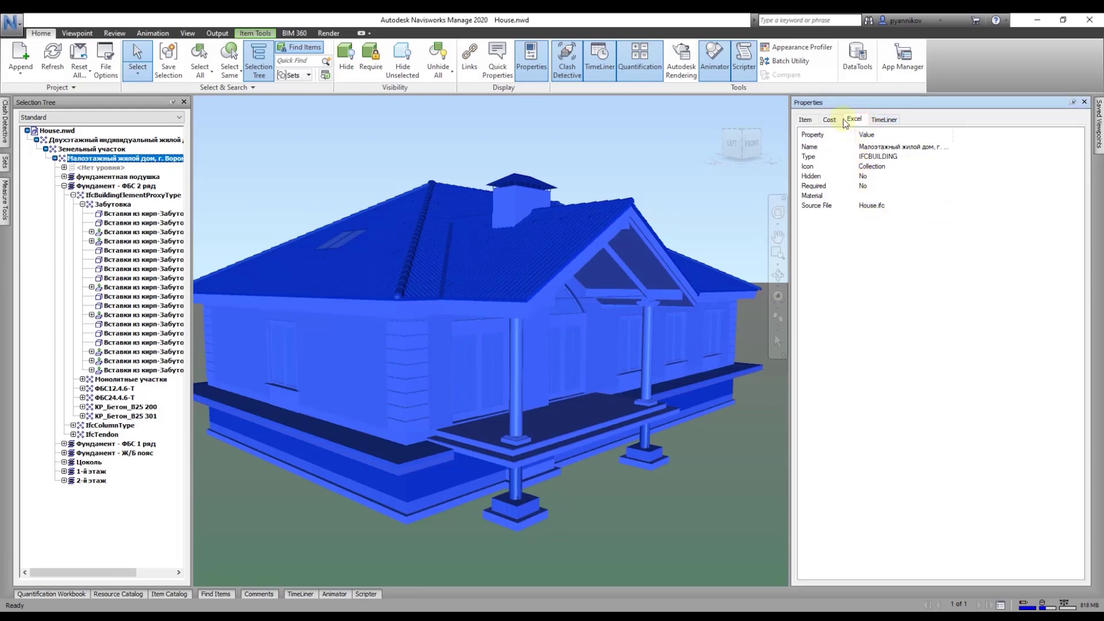
click(855, 120)
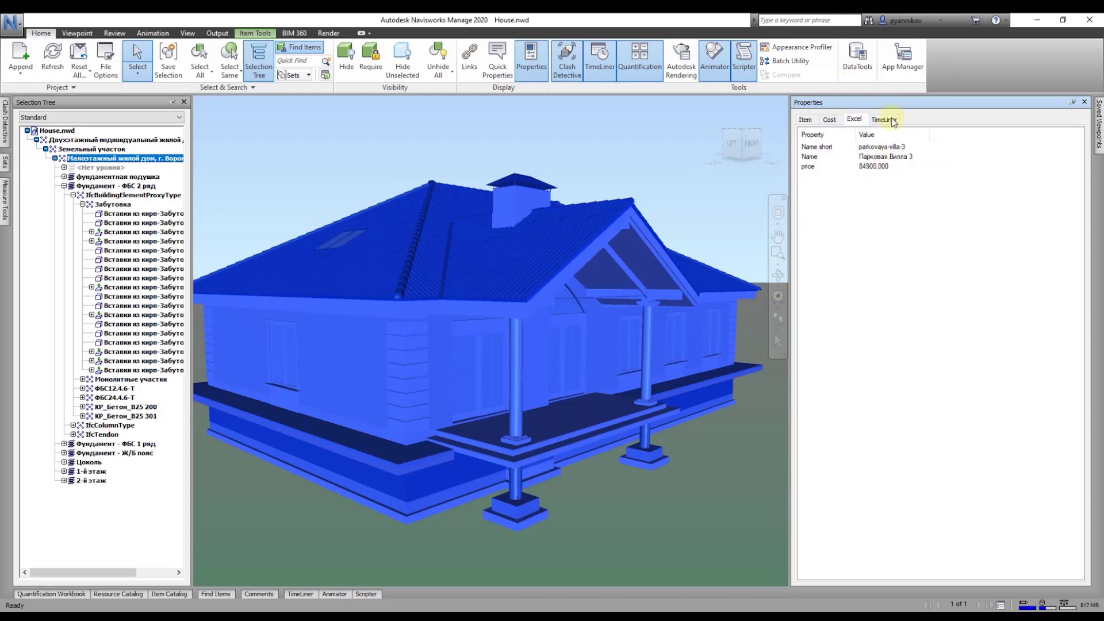
click(855, 77)
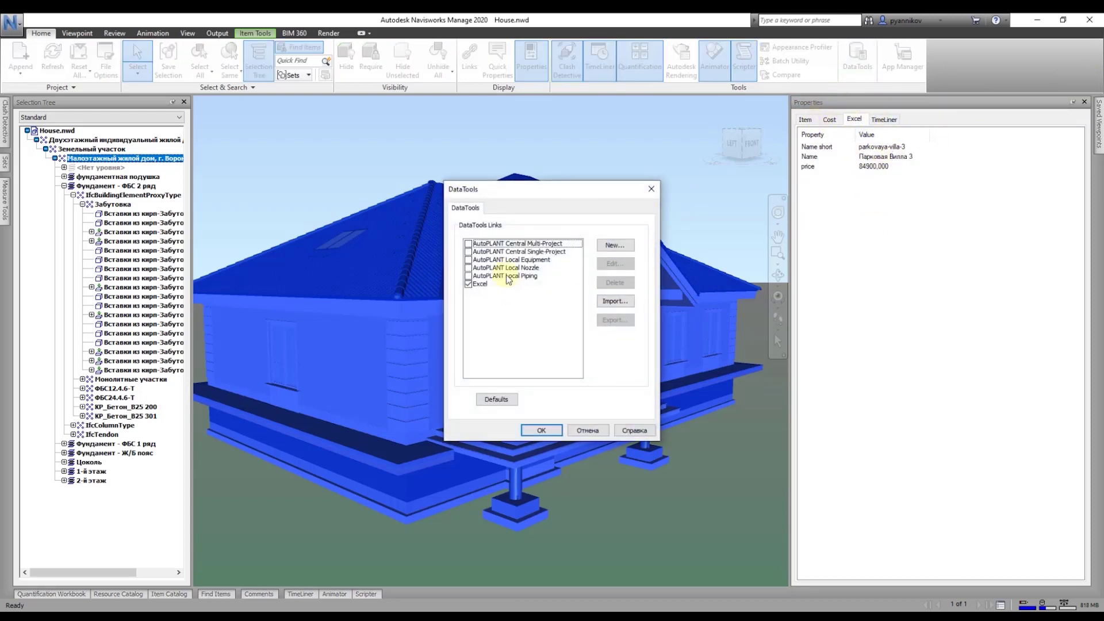
click(469, 284)
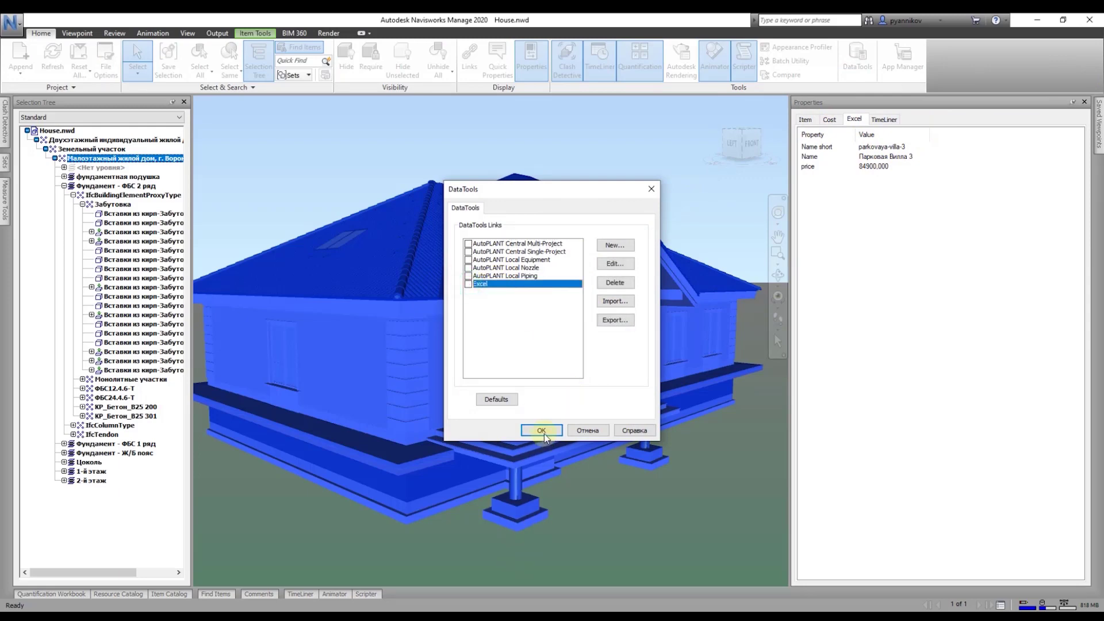
click(543, 433)
Step: Clear and reselect items in the Selection Tree, ending on the Земельный участок level
click(145, 217)
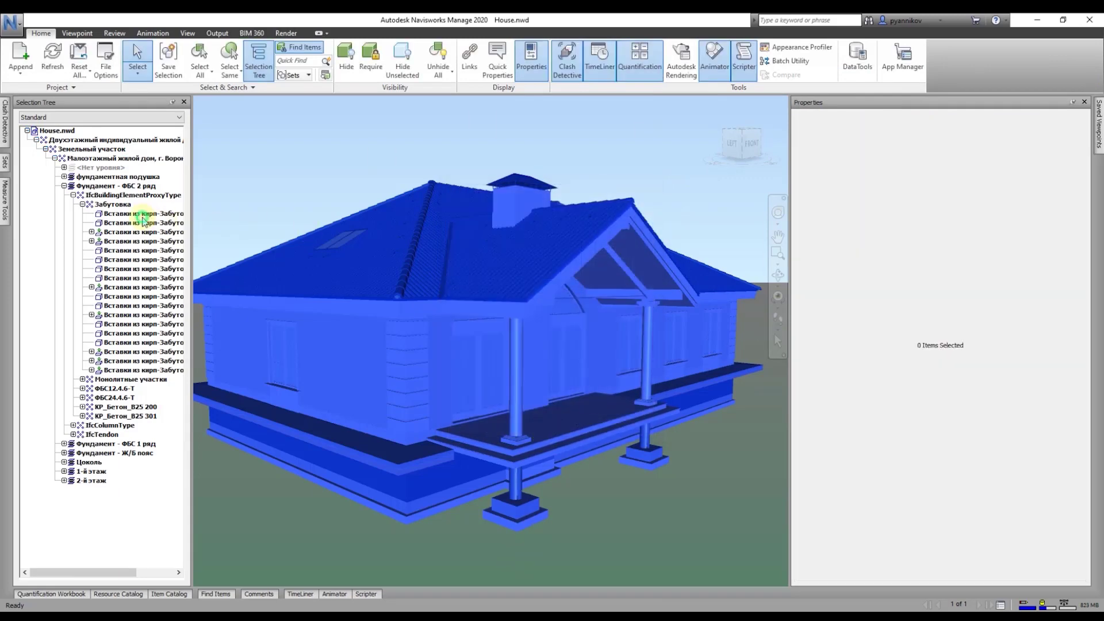
click(115, 185)
key(Escape)
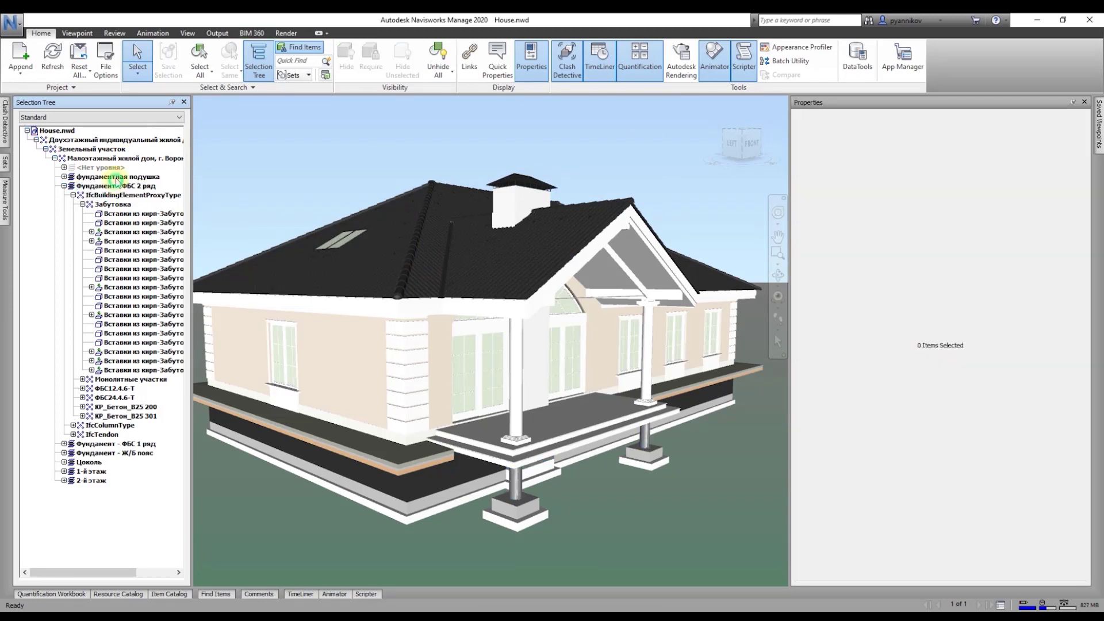
click(118, 151)
Step: Select the whole low-rise house, view its Cost properties, and start a new DataTools link
click(121, 158)
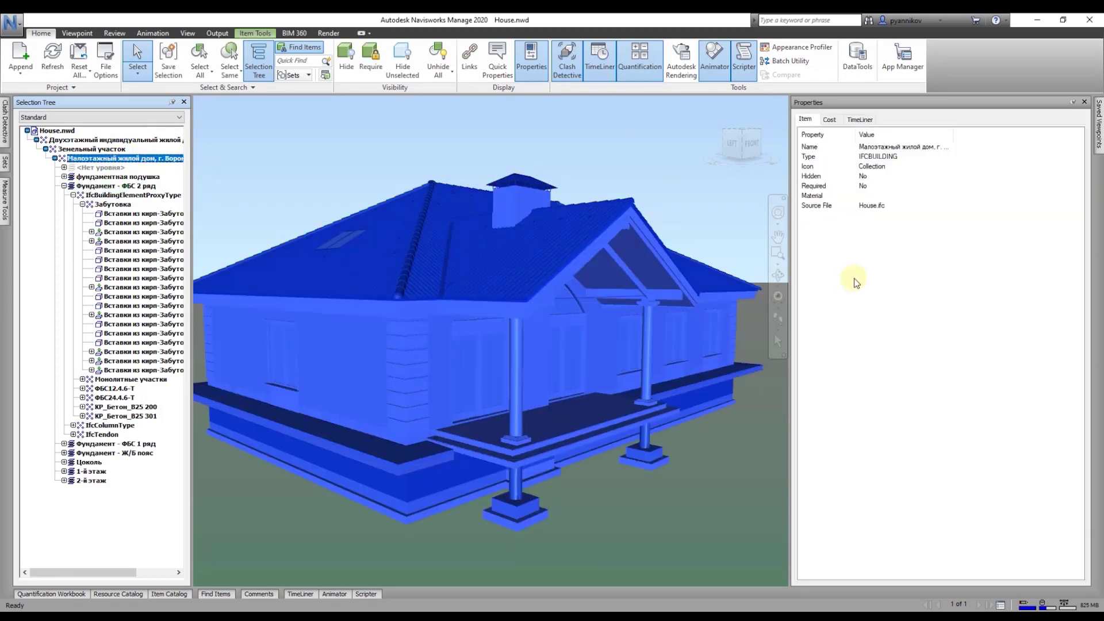
click(829, 119)
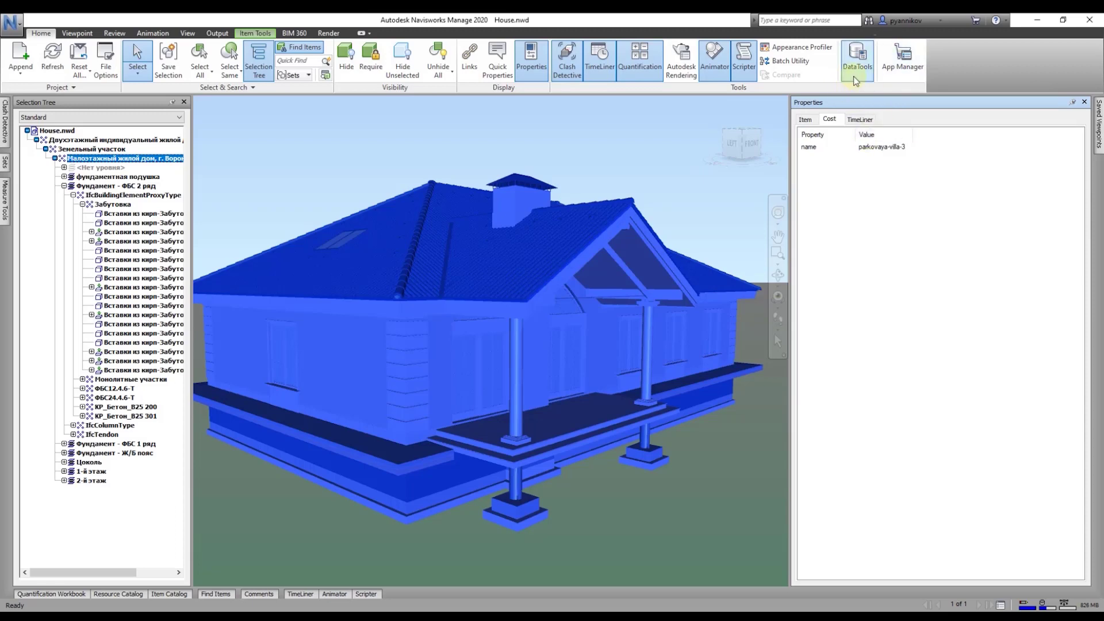
click(856, 66)
click(608, 236)
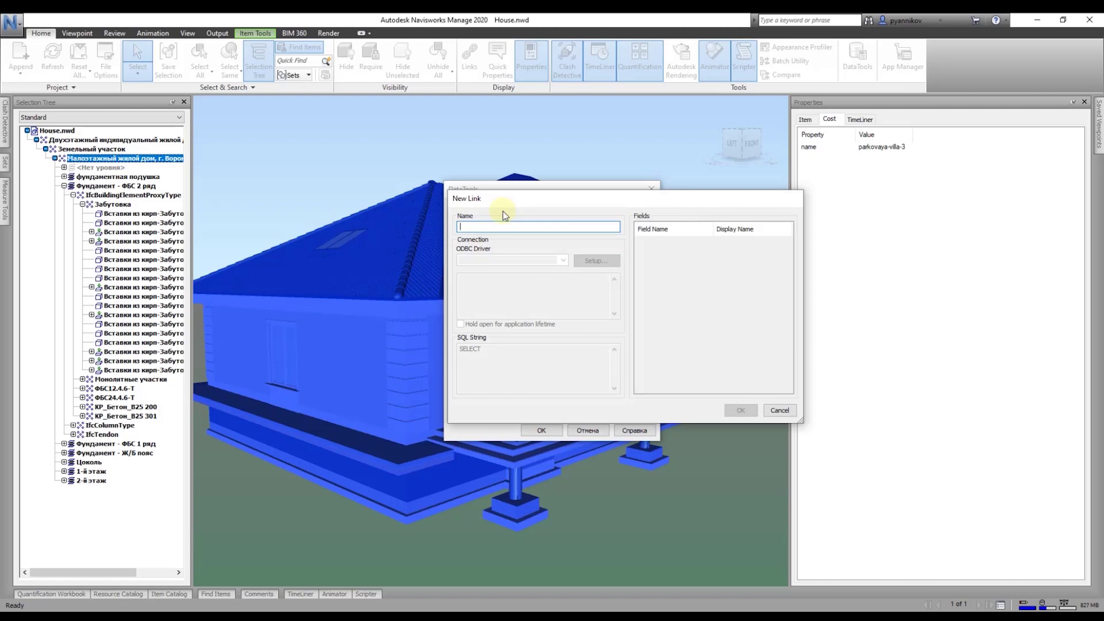
Step: Name the new link Access and choose the Microsoft Access driver
text(Access)
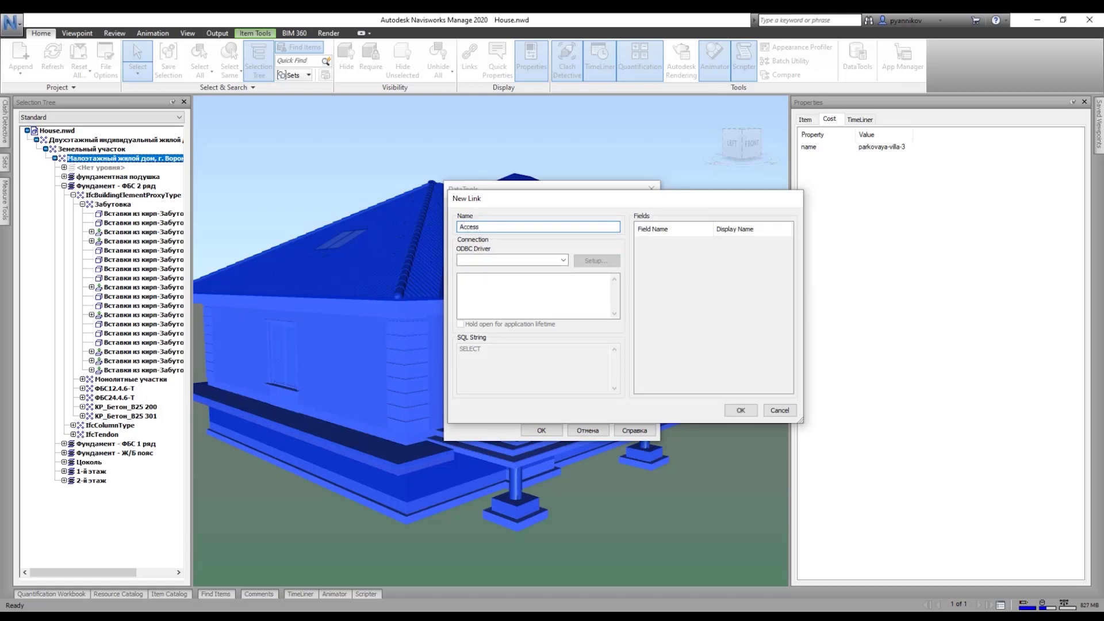
click(563, 261)
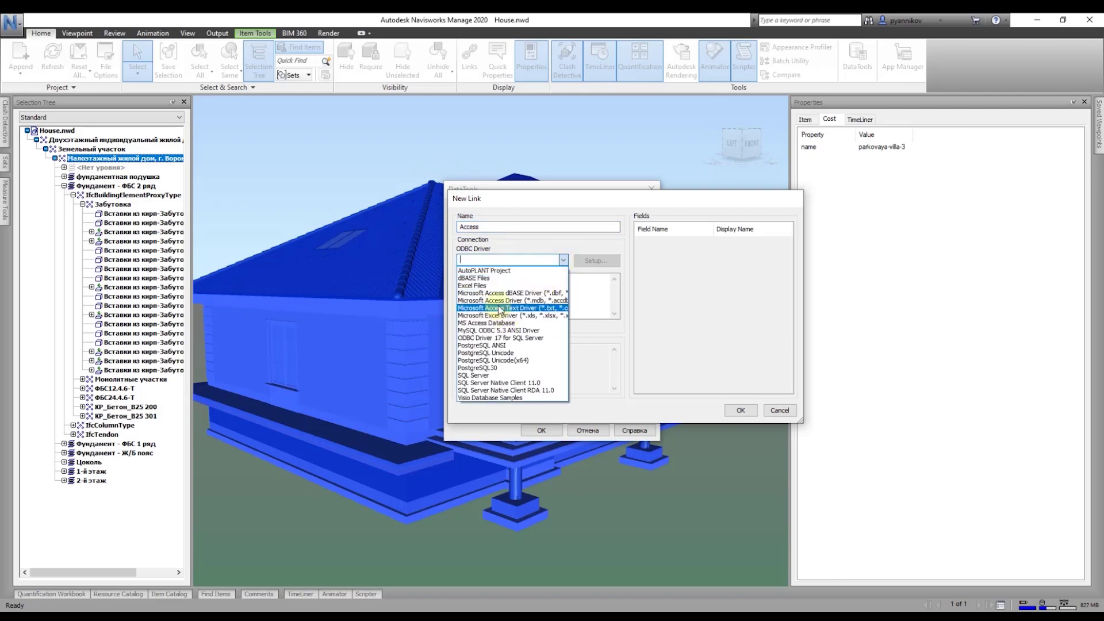
click(500, 301)
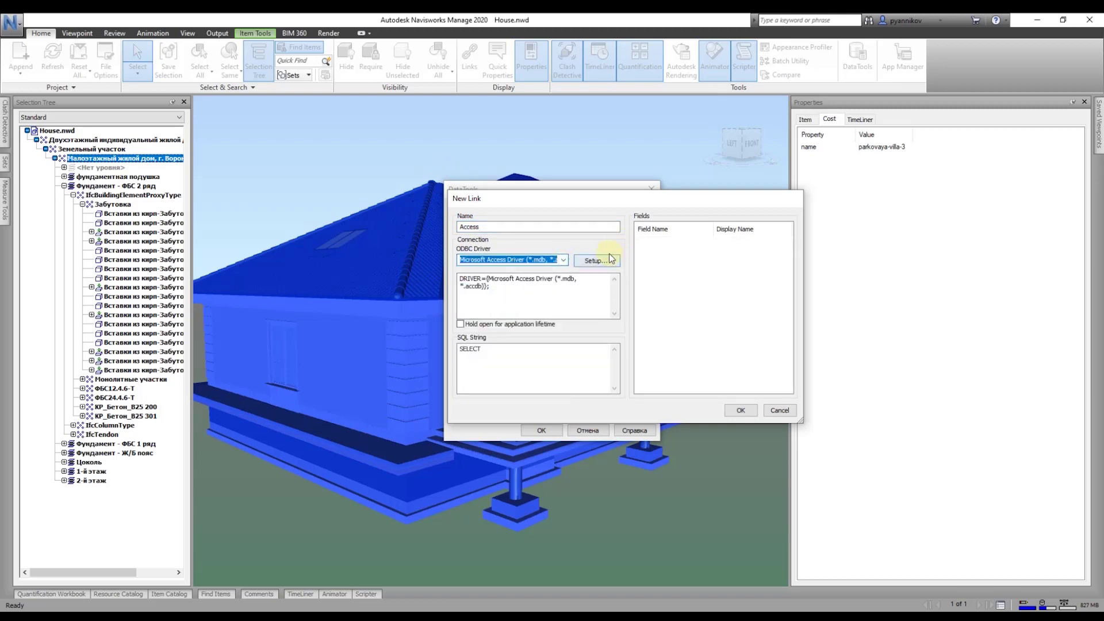
Step: Point the Access connection at Database2.accdb in the Desktop folder on drive d:
click(595, 261)
click(519, 280)
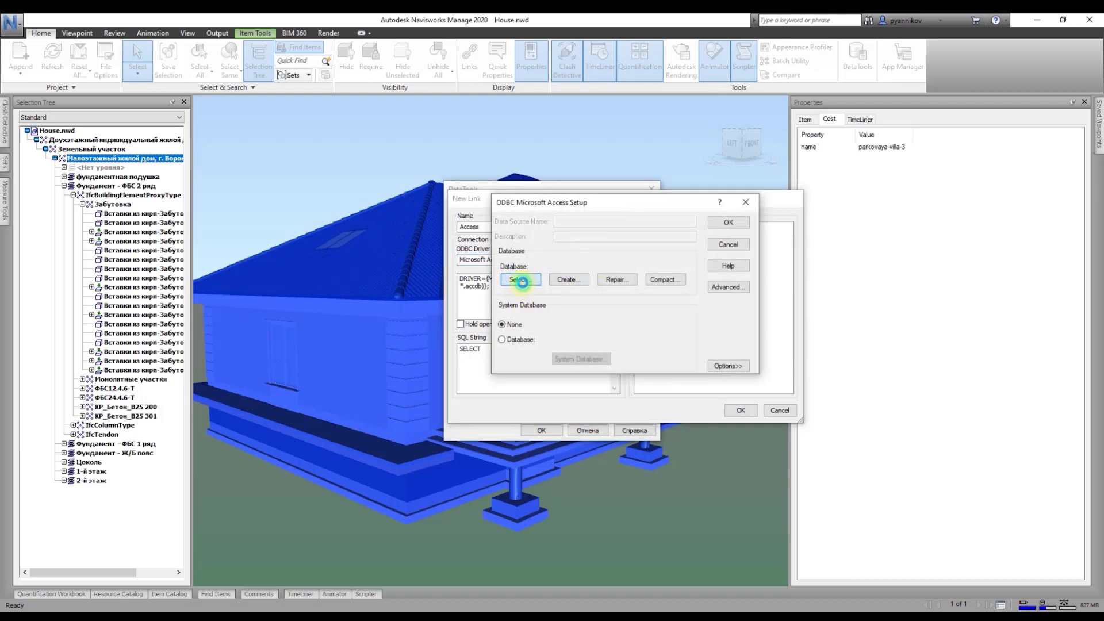
click(650, 349)
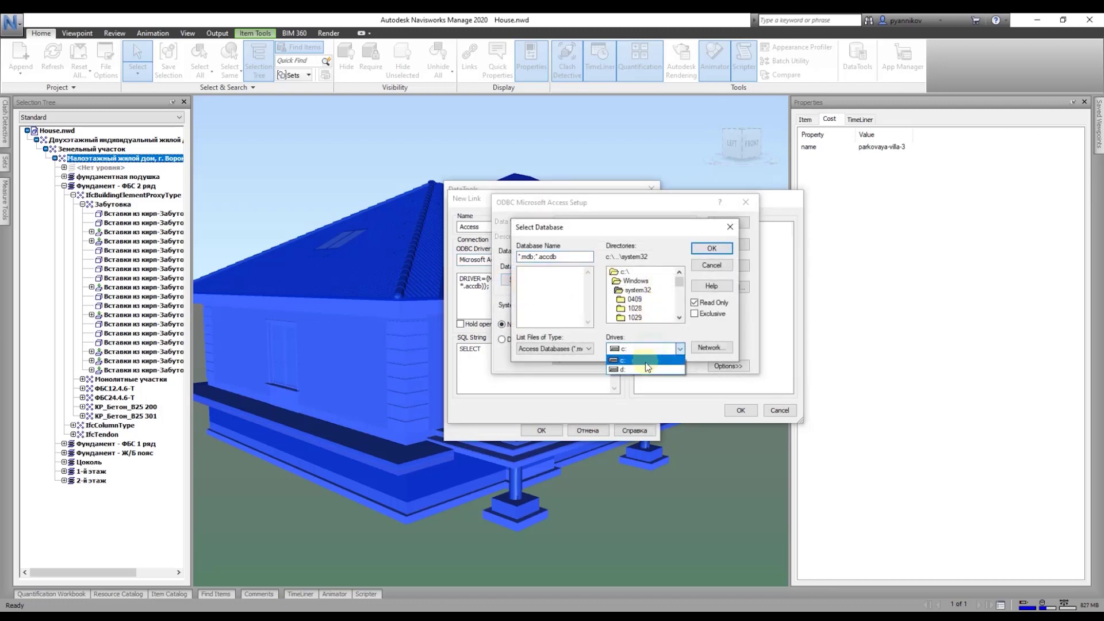
click(638, 366)
click(627, 300)
double_click(626, 299)
double_click(631, 290)
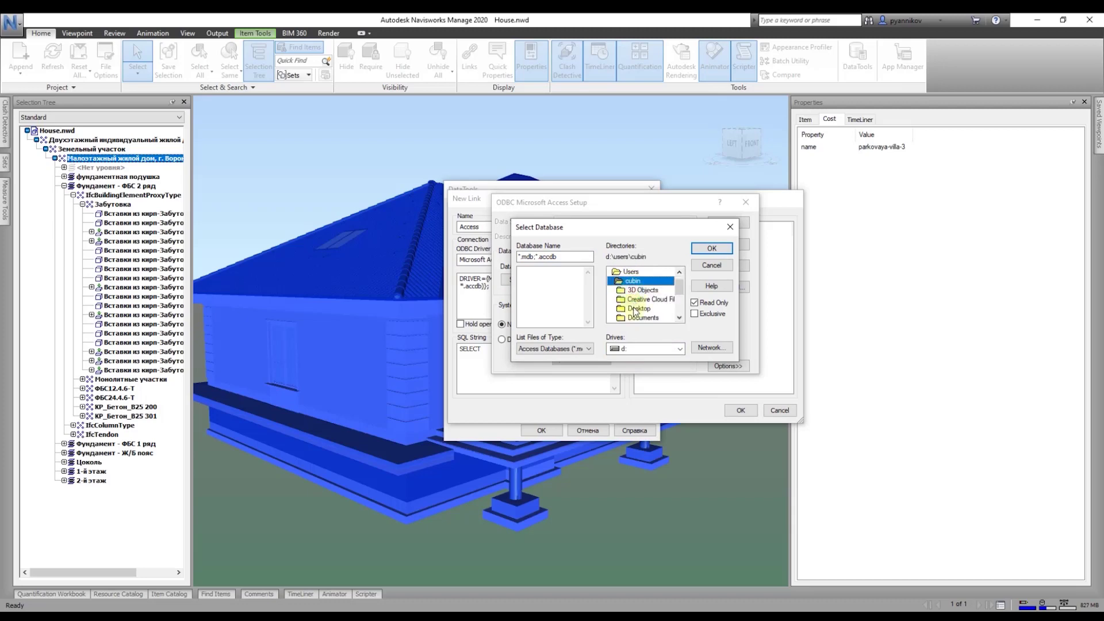
double_click(634, 308)
click(553, 271)
click(714, 248)
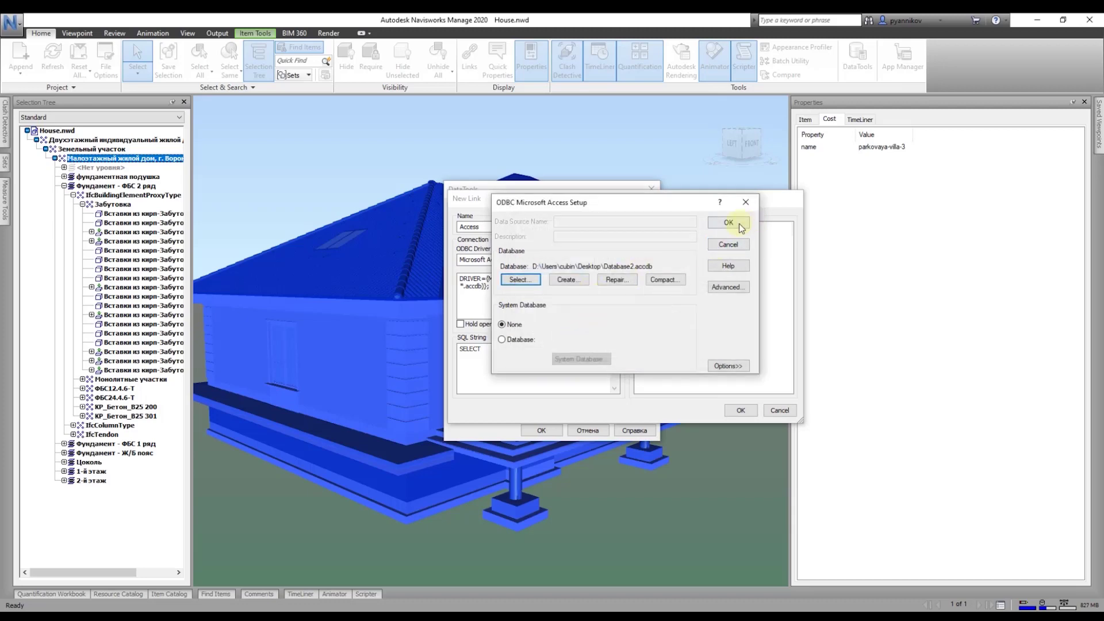
click(739, 225)
Step: Set the link's SQL query to 'SELECT * FROM'
drag(460, 278, 592, 320)
click(540, 358)
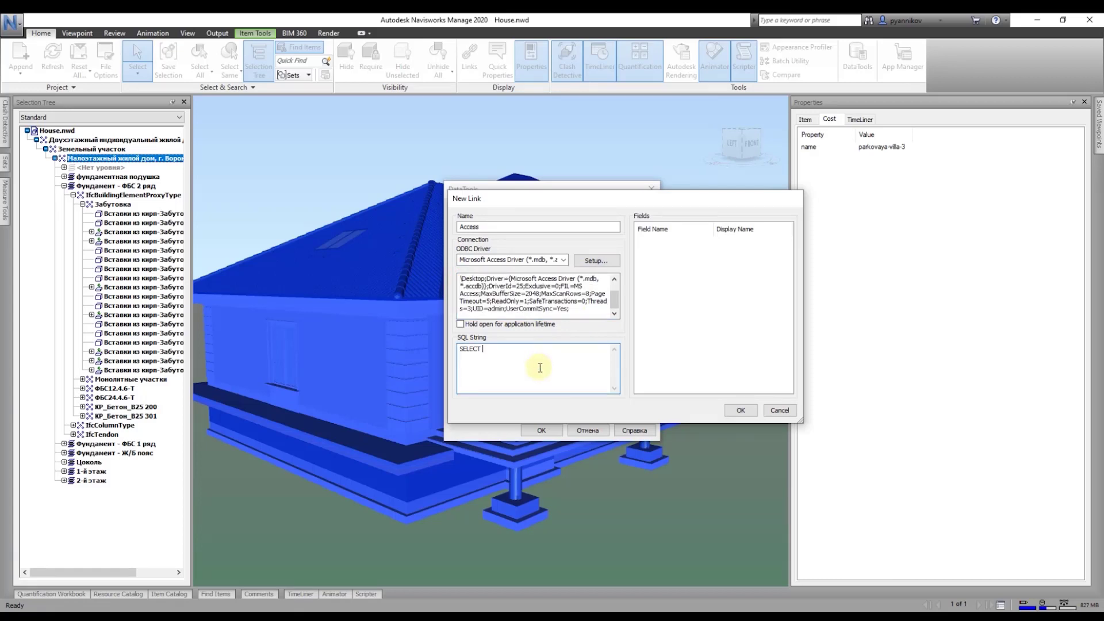
text(*)
click(164, 603)
Step: Open Database2.accdb from the Desktop in Access and enable its content
click(146, 569)
click(509, 239)
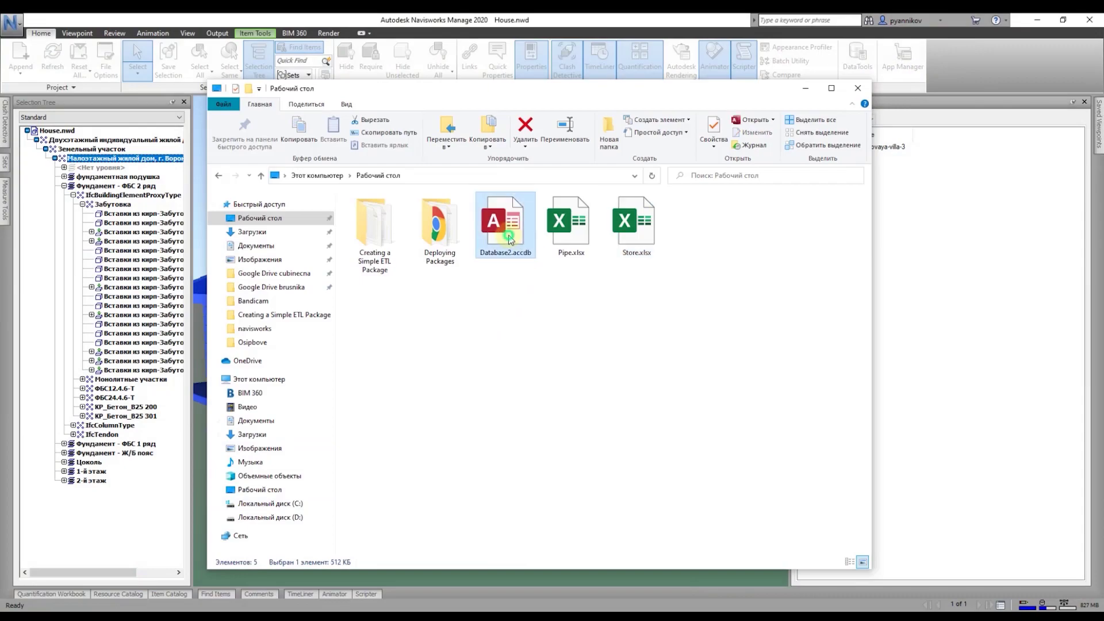
double_click(509, 238)
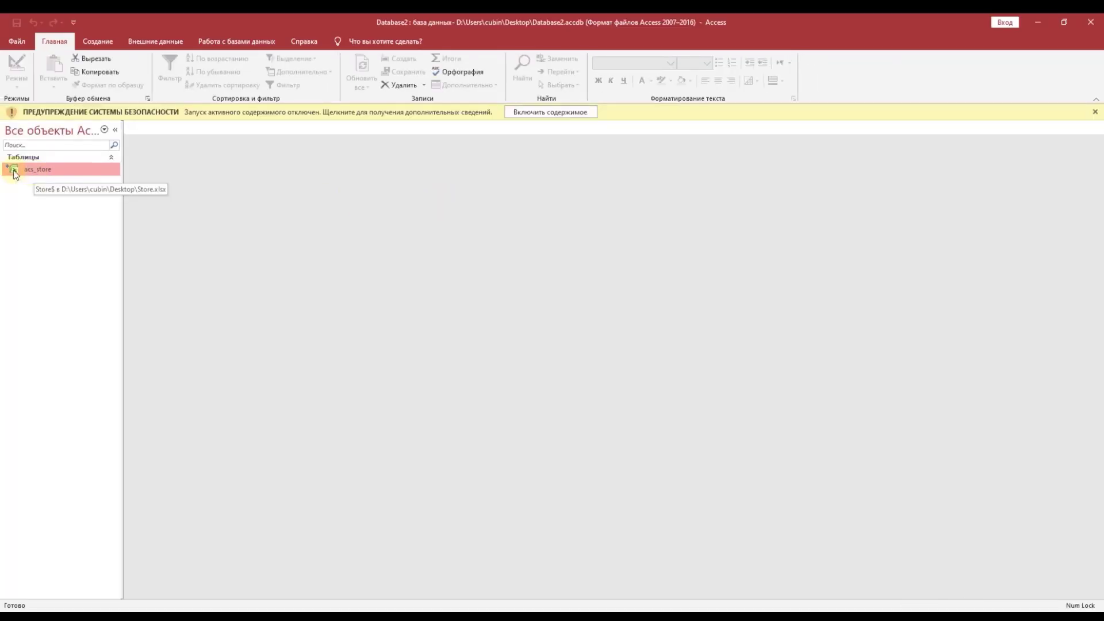
click(555, 112)
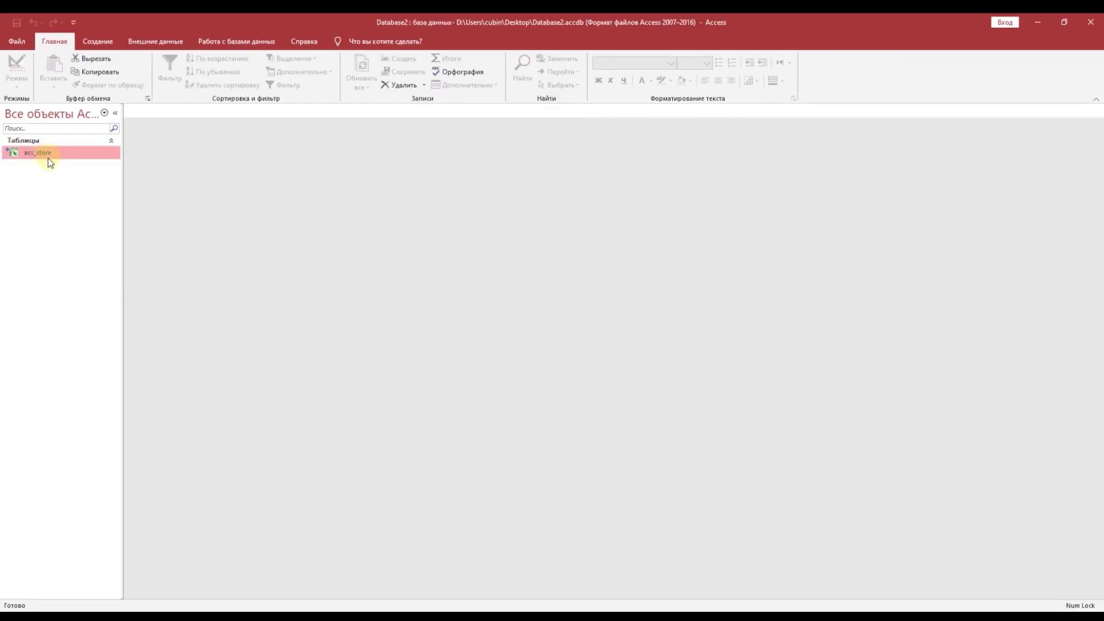
Step: Open and close the acs_store table, then hide it from the navigation pane
double_click(46, 155)
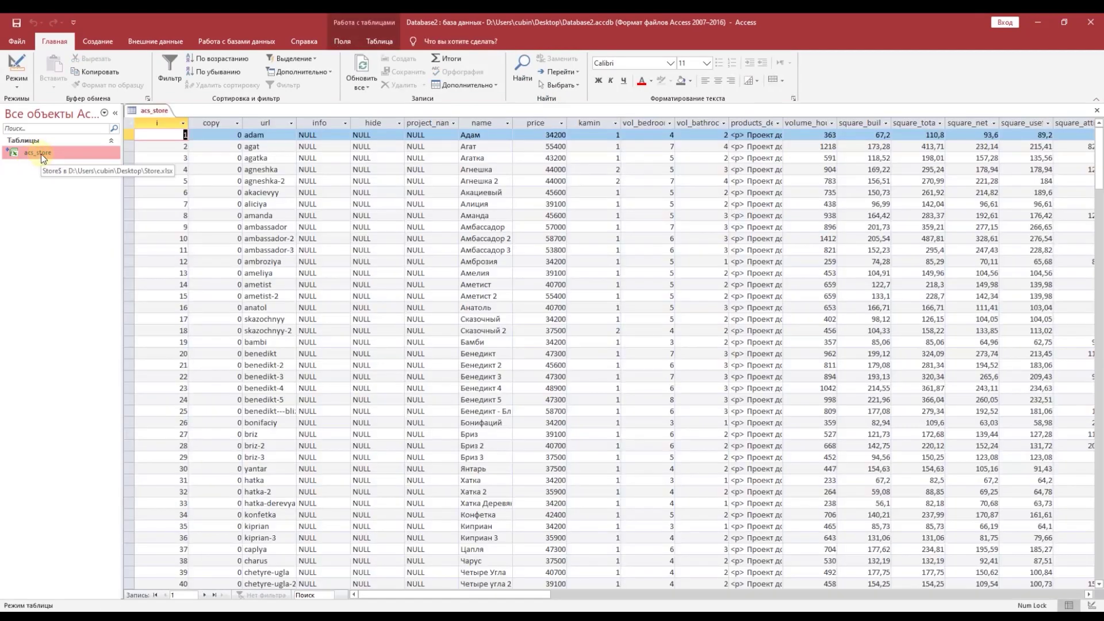
right_click(49, 153)
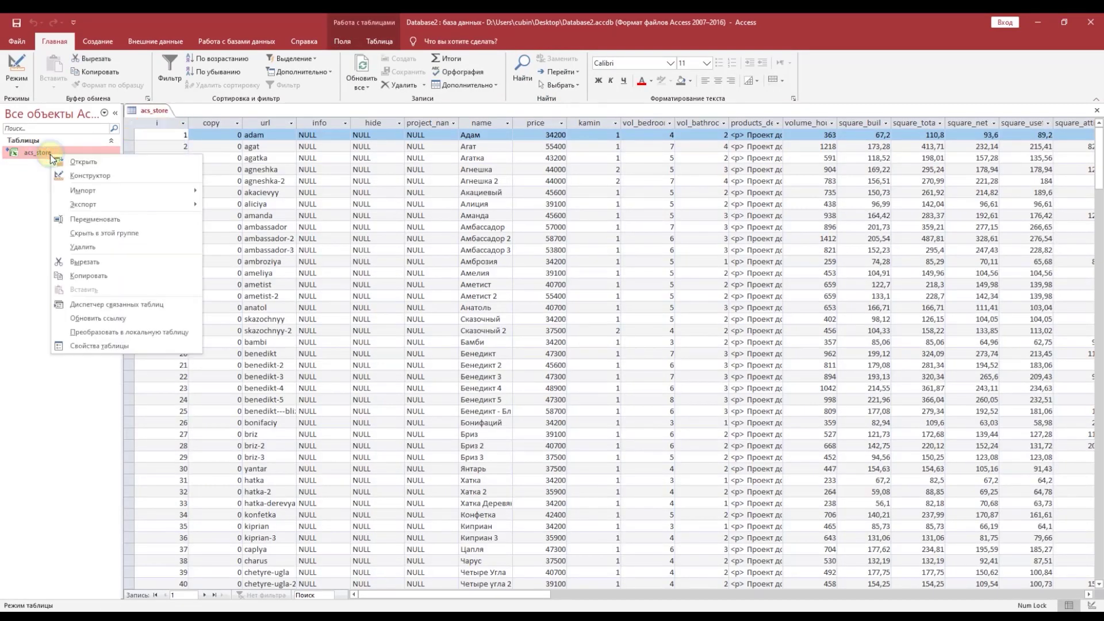
click(95, 219)
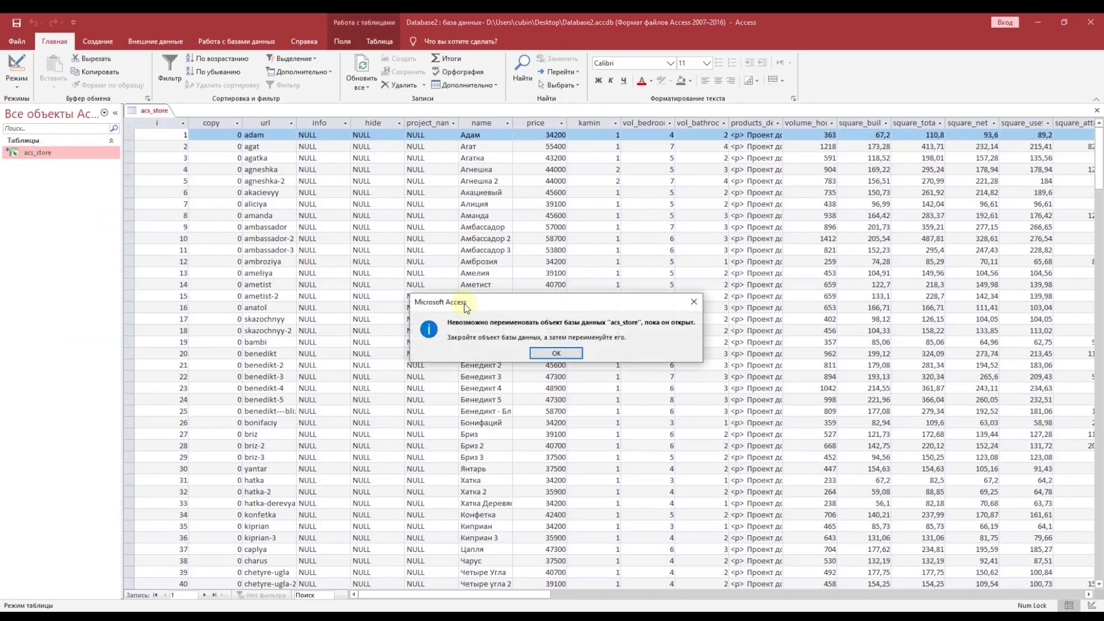
click(581, 352)
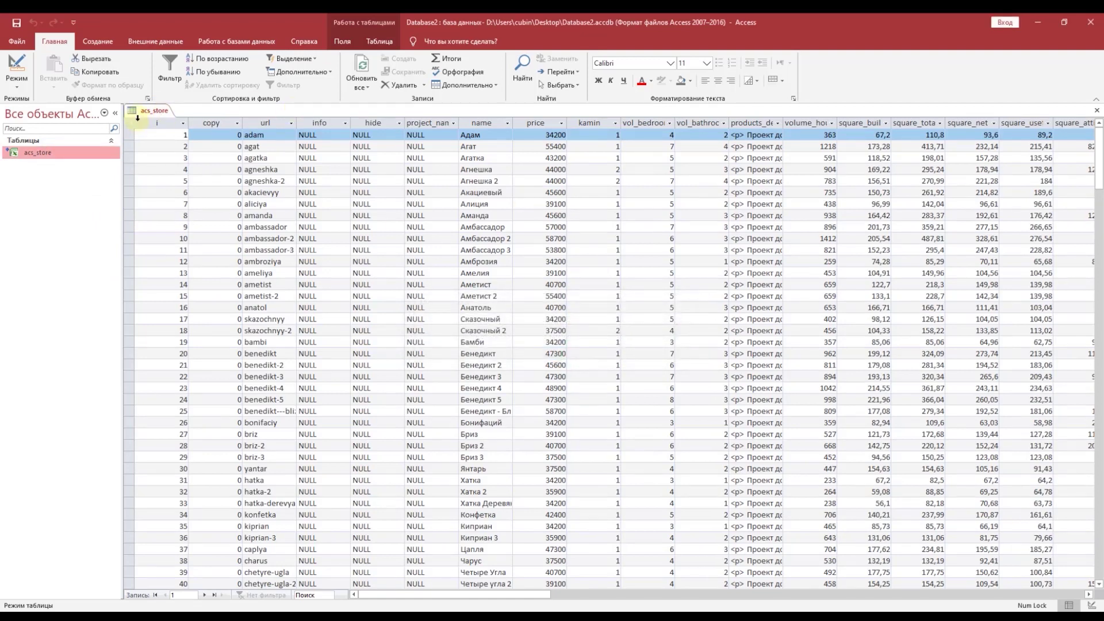
right_click(138, 117)
click(158, 134)
right_click(25, 155)
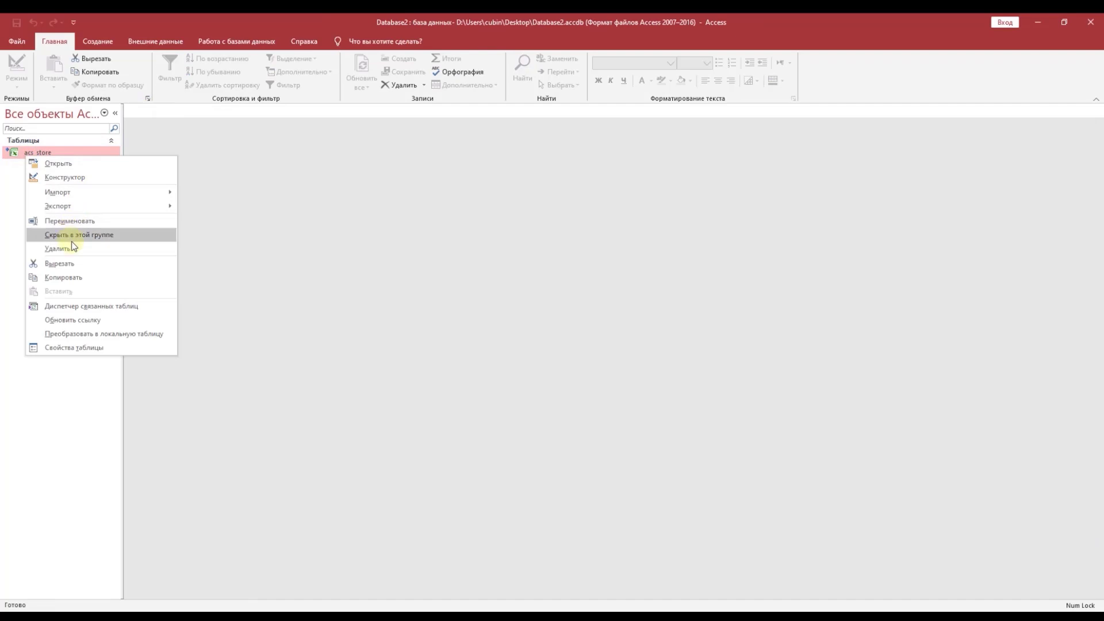
click(73, 235)
click(44, 140)
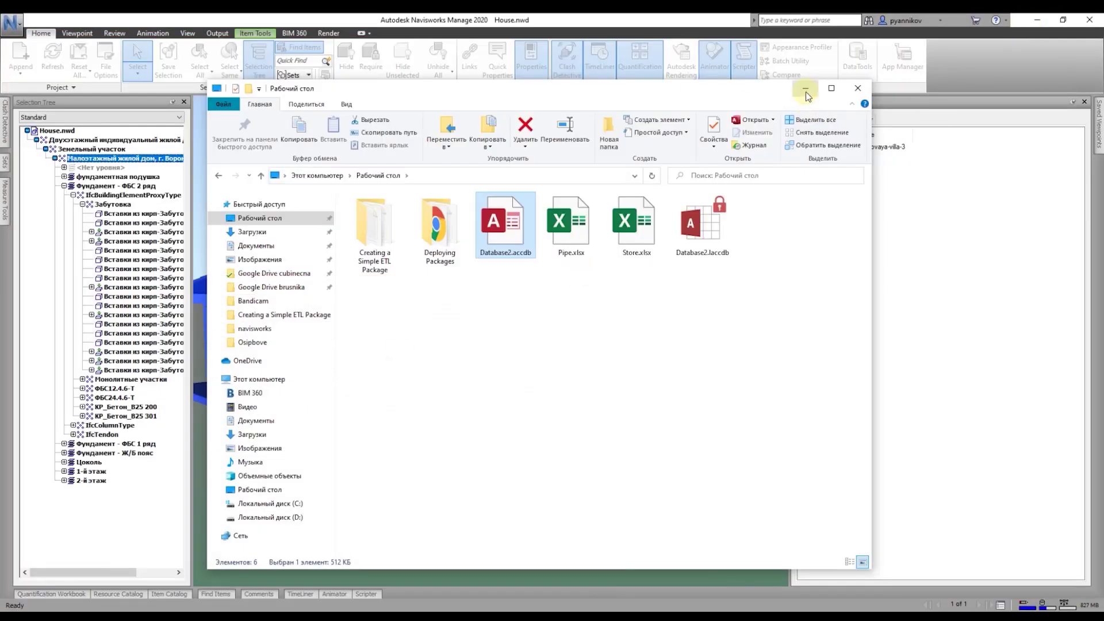
Step: Append WHERE "url" = %prop("Cost","name"); to the SQL, map fields name and price, and save
click(805, 91)
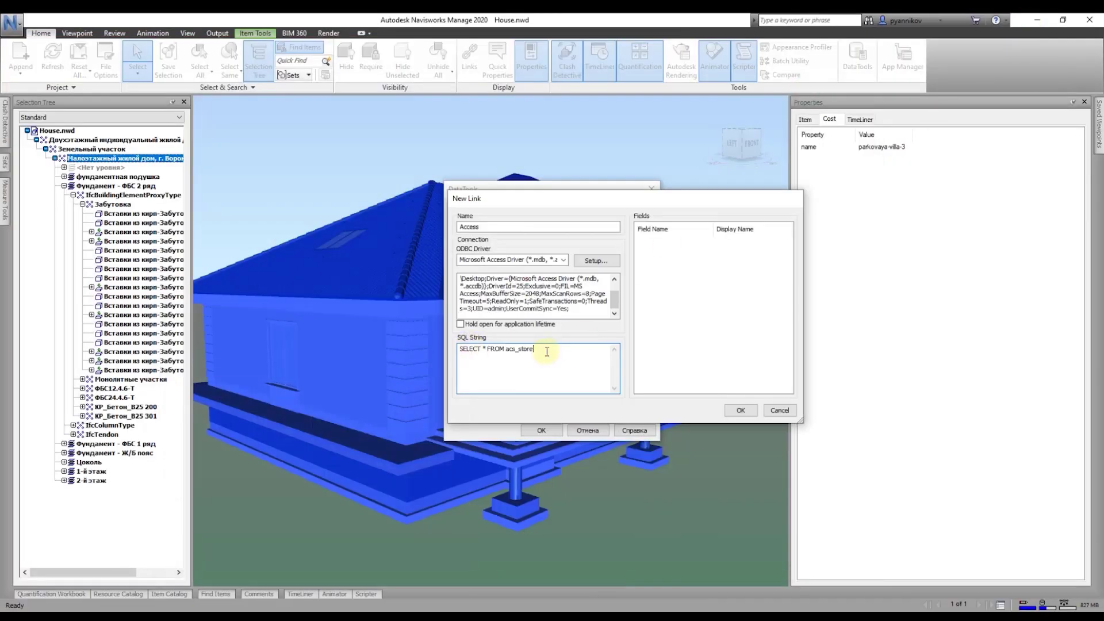
text(WH)
click(694, 226)
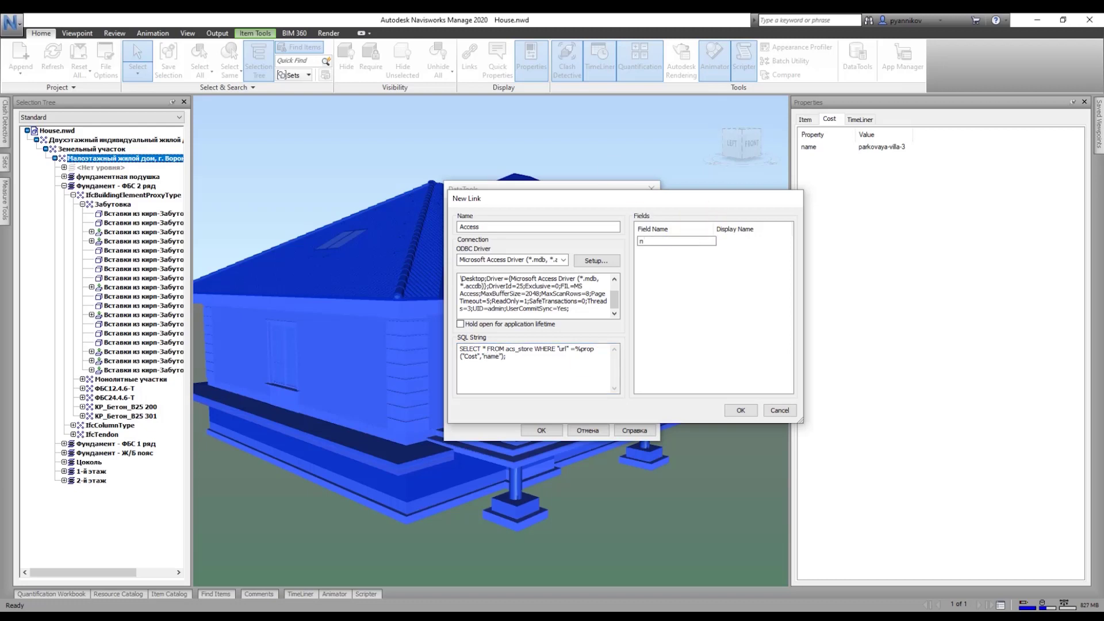
key(Return)
double_click(661, 251)
text(price)
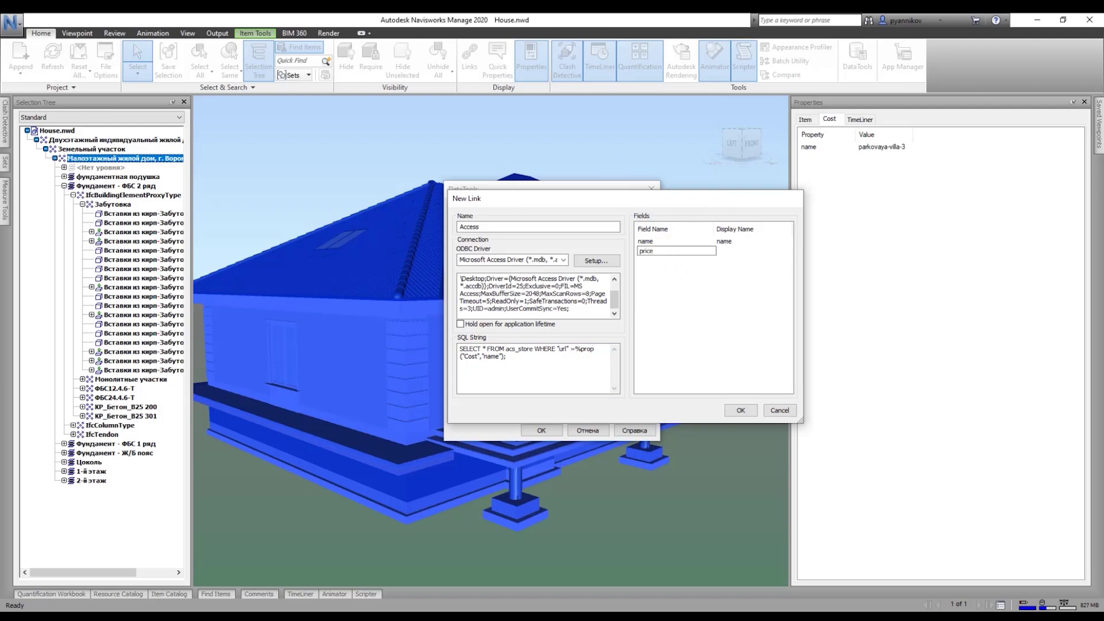
key(Return)
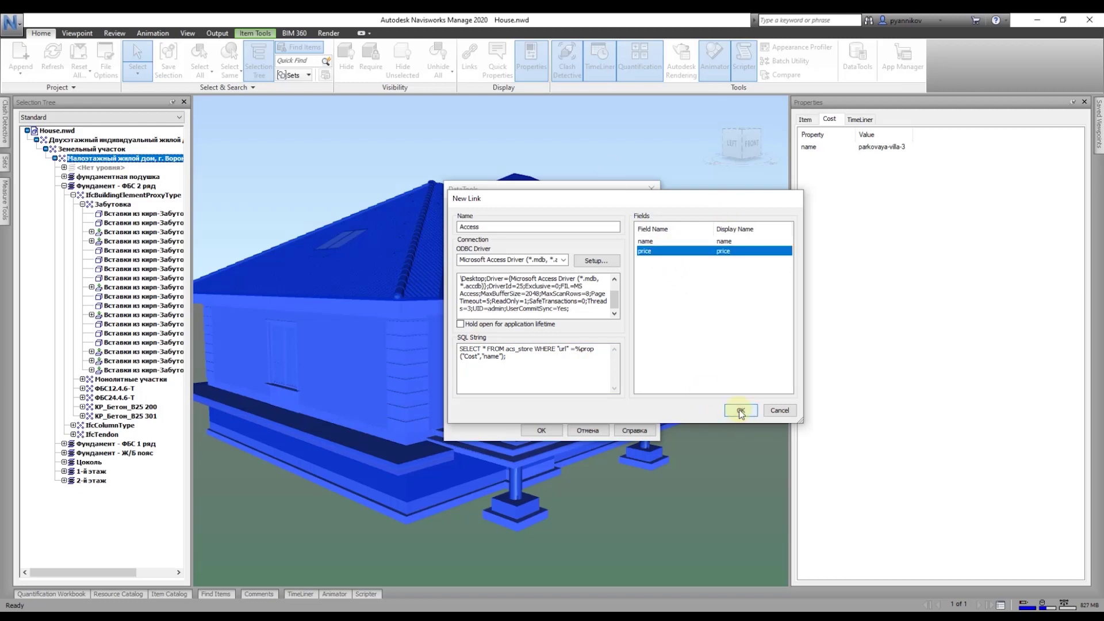
click(741, 411)
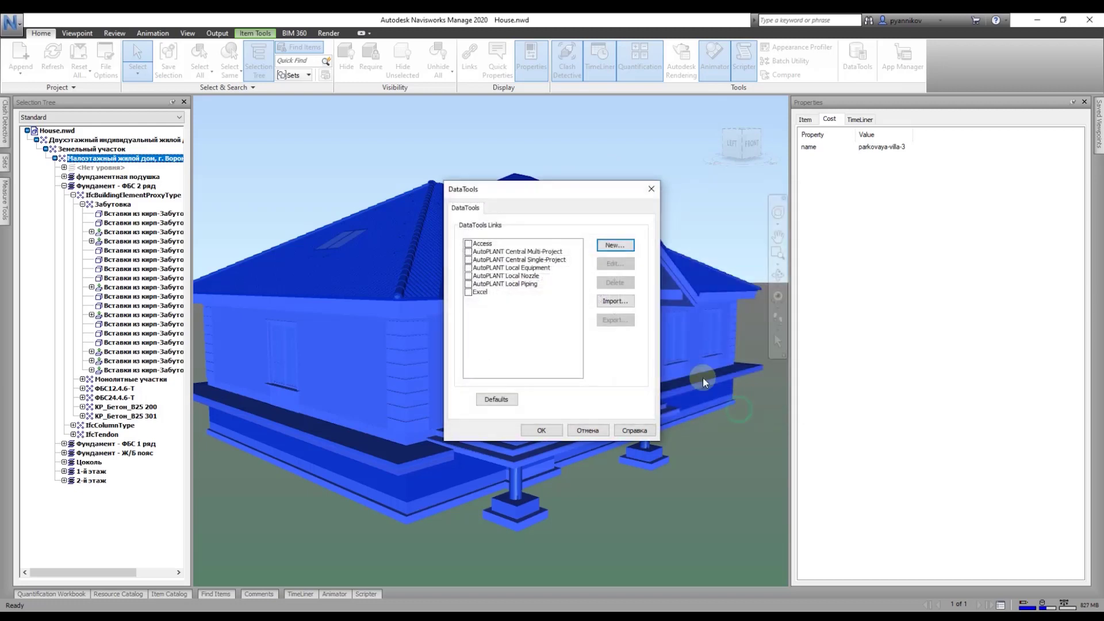
Step: Enable the Access link and view the house's Access tab: Парковая Вилла 3, price 84900.000
click(468, 244)
click(539, 431)
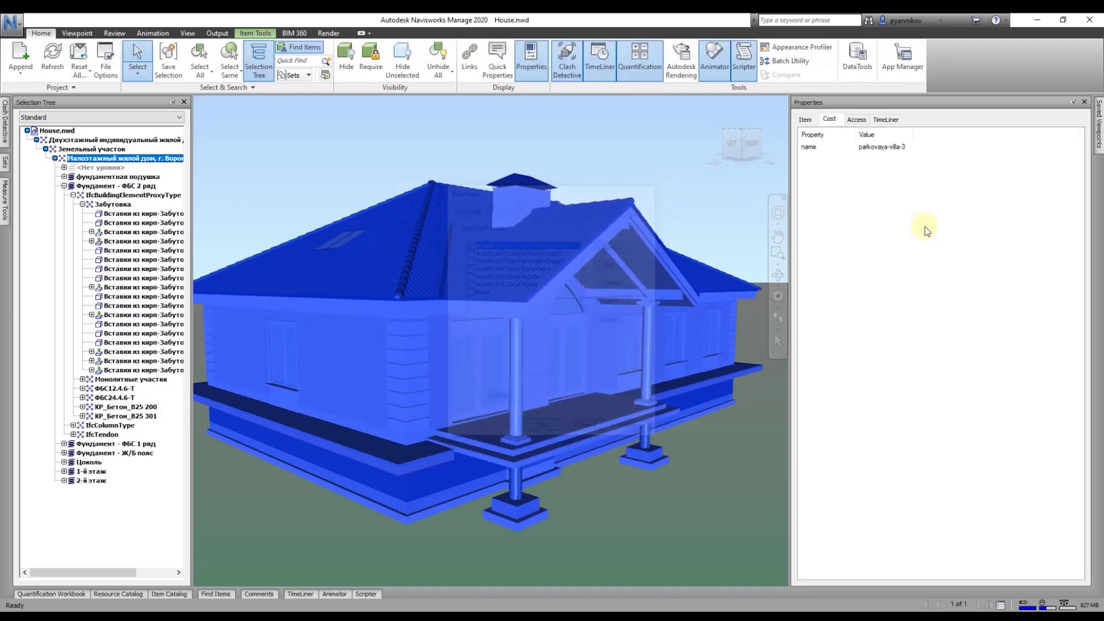
click(857, 119)
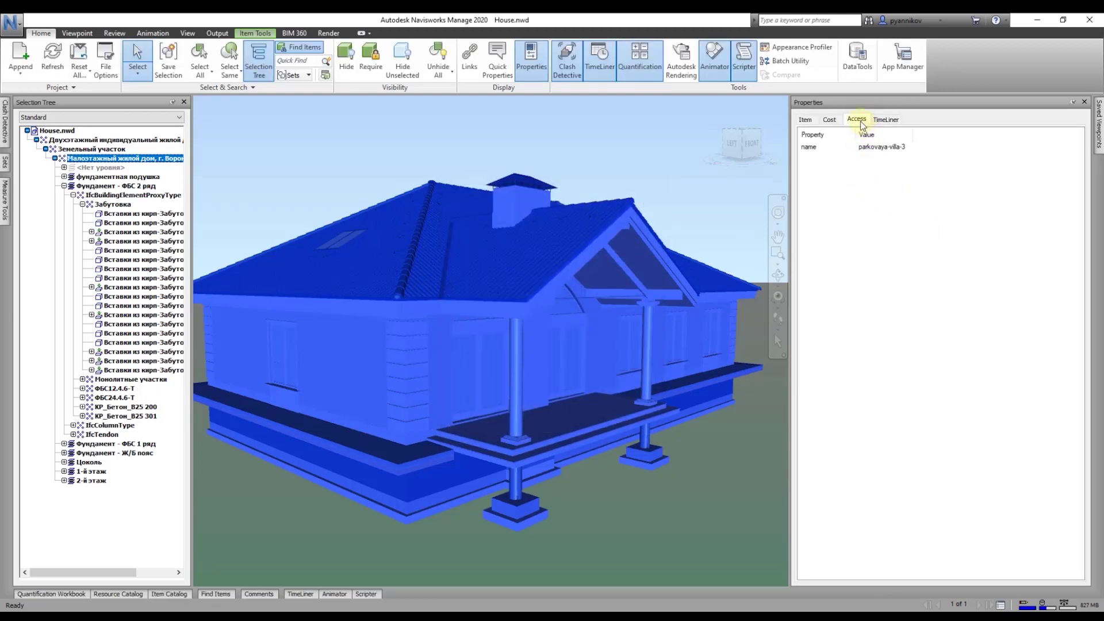
click(857, 119)
click(878, 150)
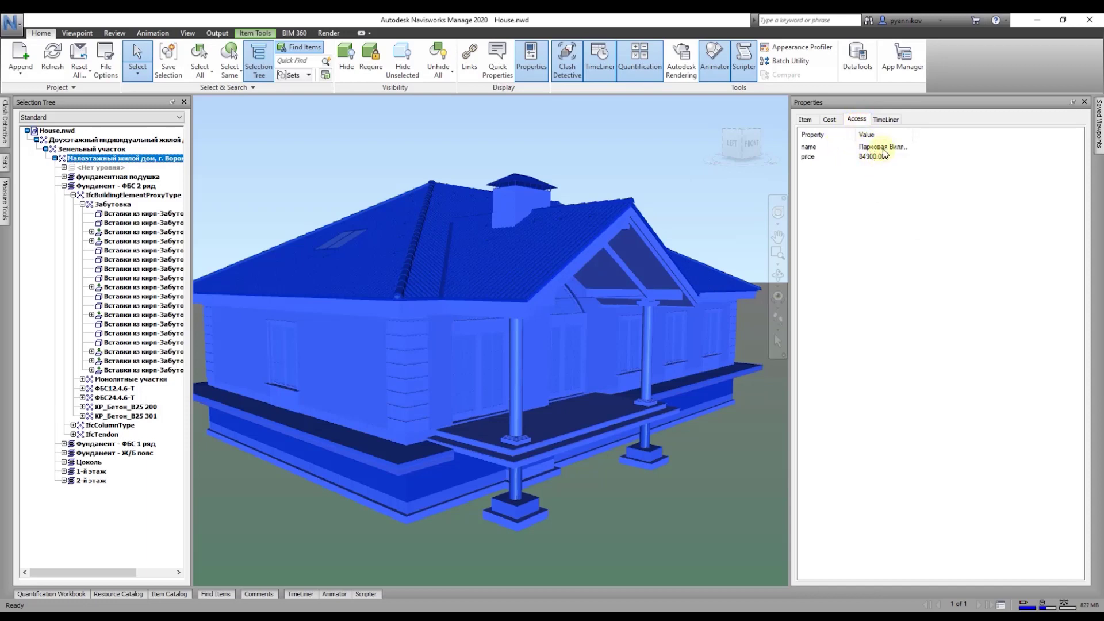
drag(913, 134, 952, 134)
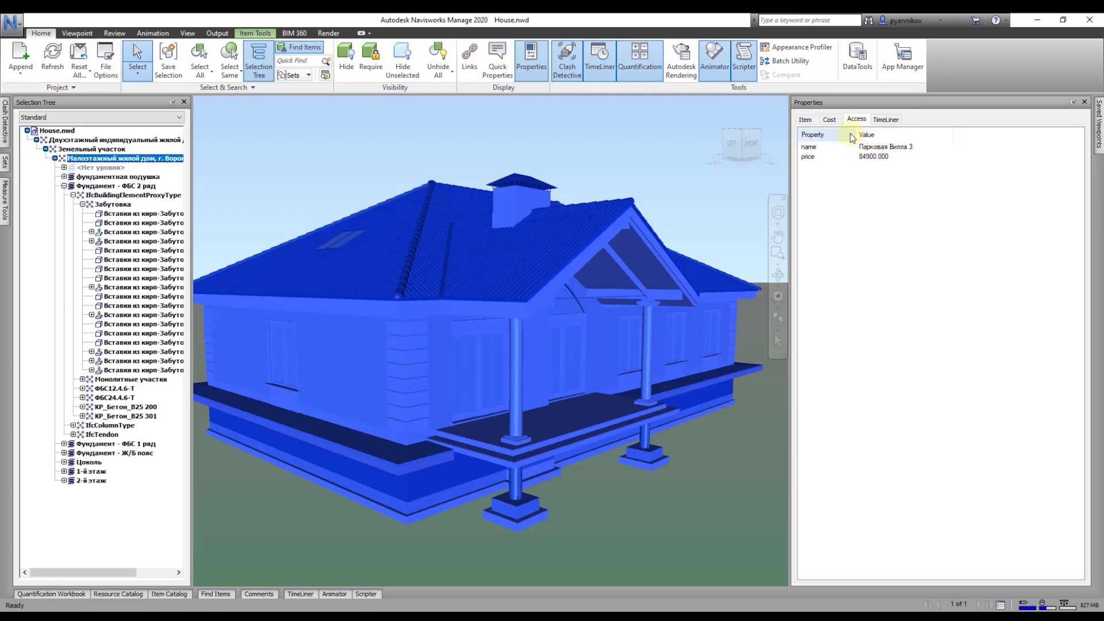
drag(852, 137, 867, 137)
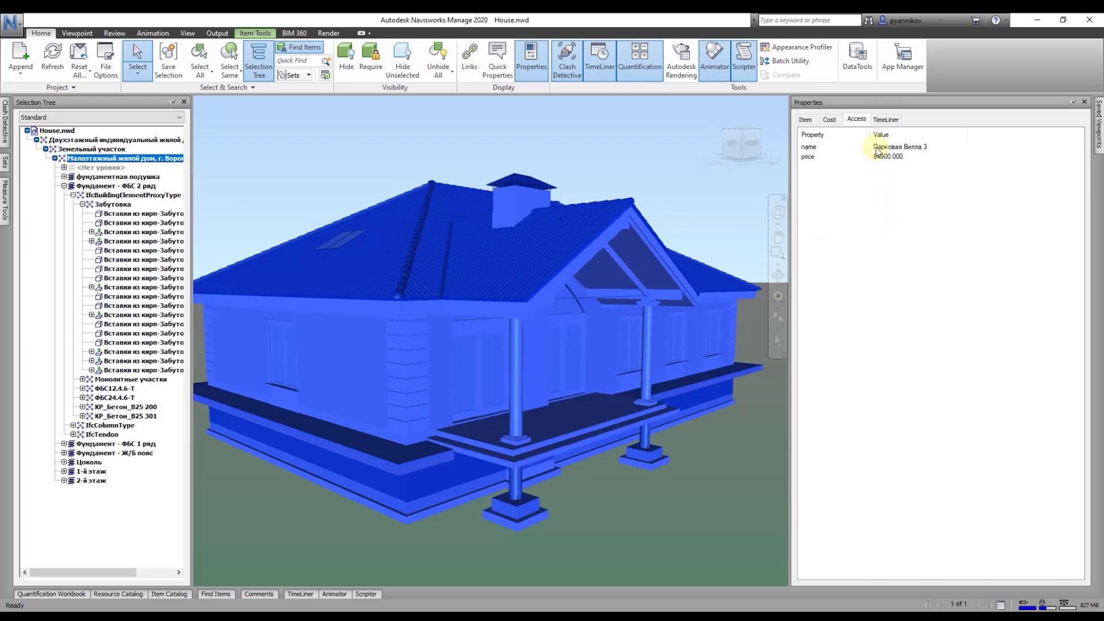
click(857, 54)
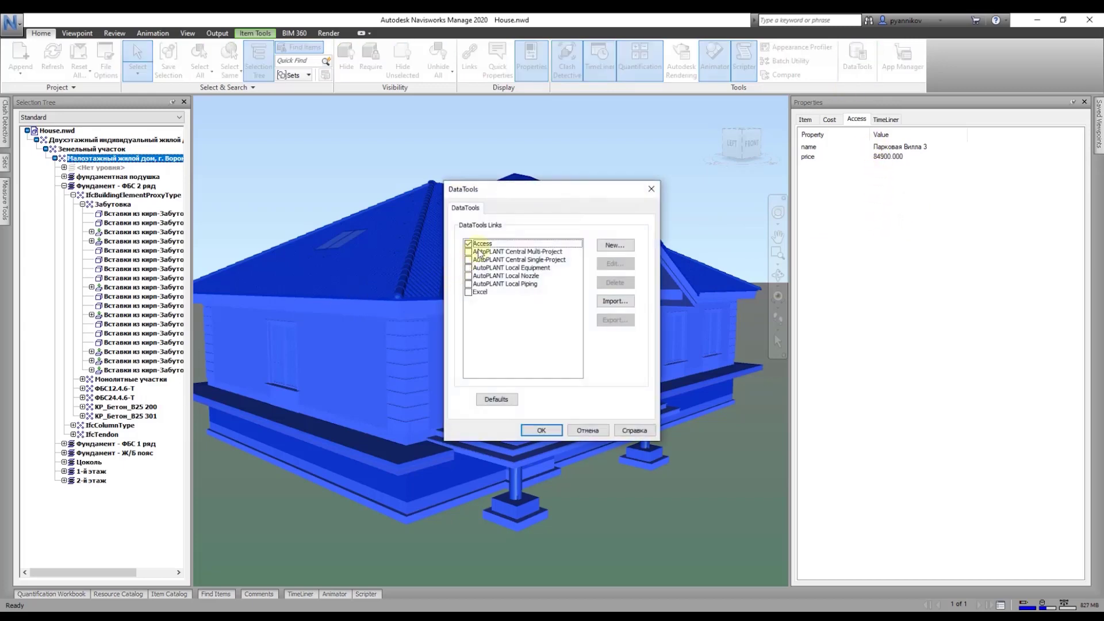
Step: Disable the Access link, then launch SQL Server Management Studio and expand the server
click(469, 244)
click(541, 430)
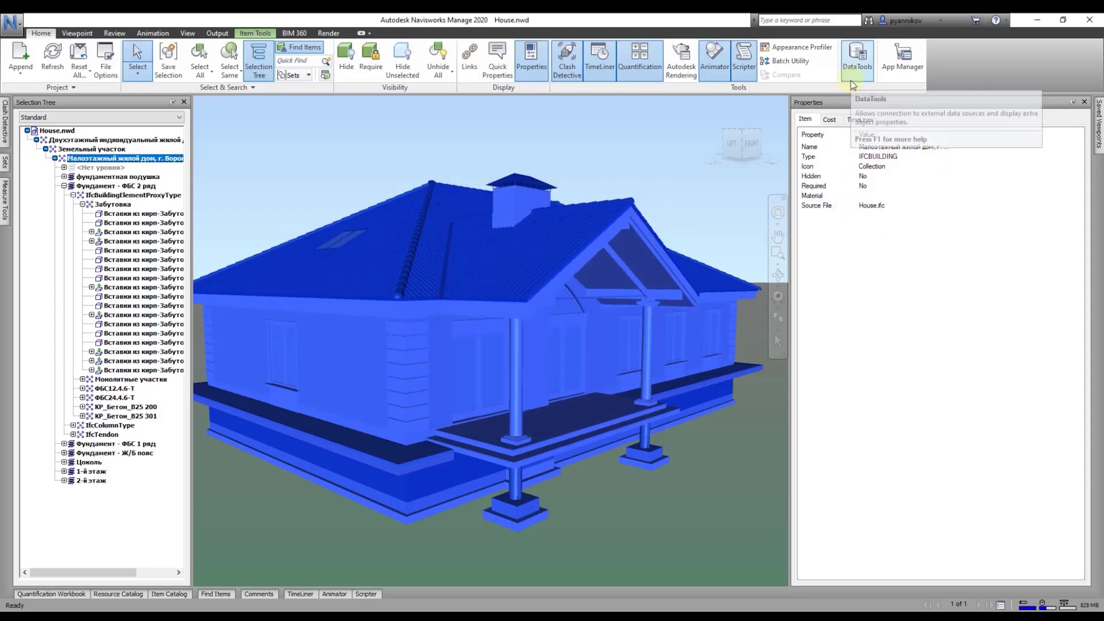
key(super)
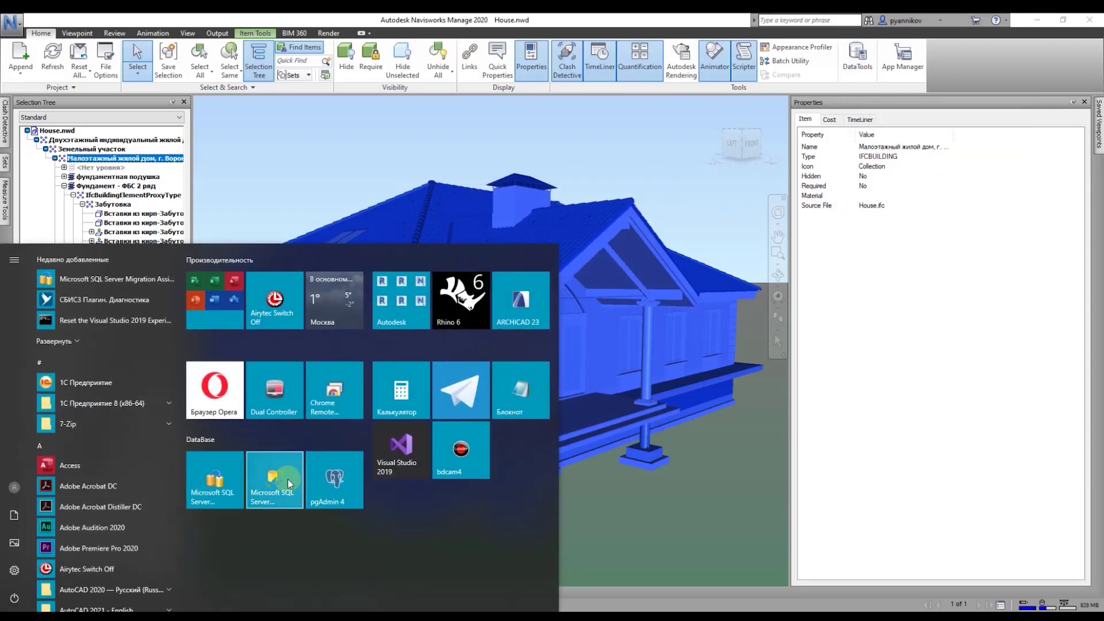
click(287, 483)
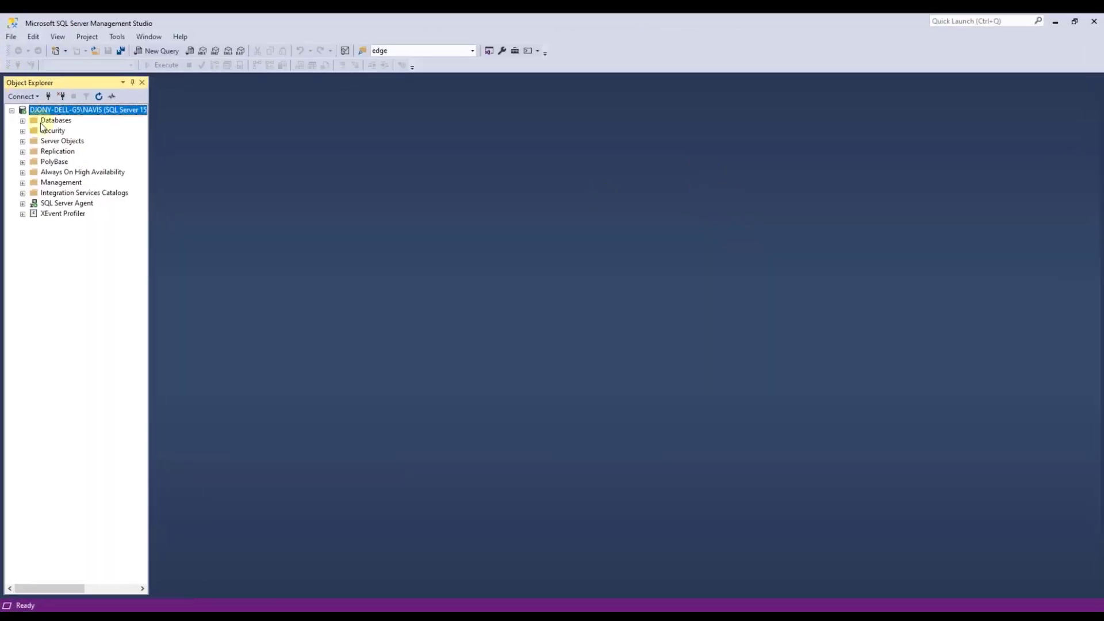
click(22, 120)
Step: Query the top 1000 rows of osipbove's dbo.store table and enlarge the results grid
click(33, 162)
click(44, 182)
click(87, 234)
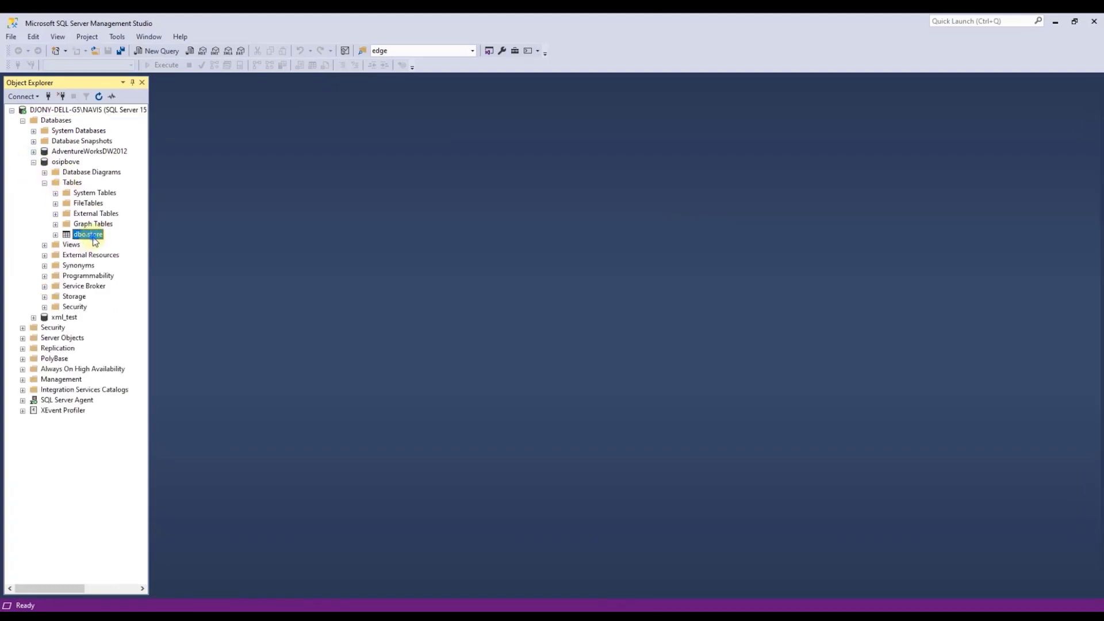
right_click(87, 234)
click(201, 271)
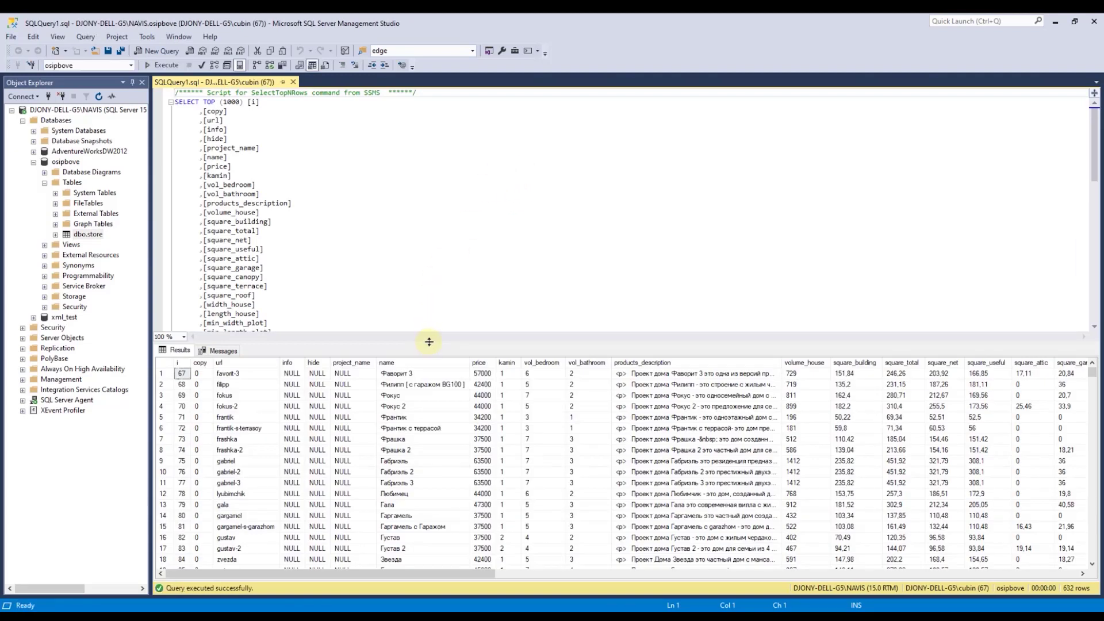
drag(432, 340, 433, 161)
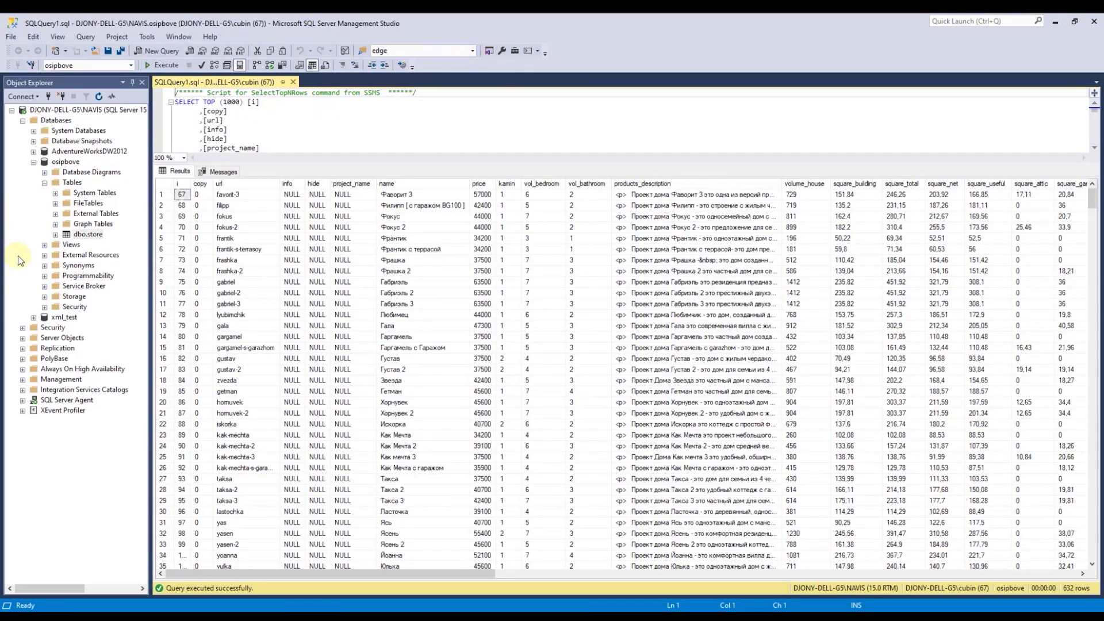
click(90, 235)
click(90, 236)
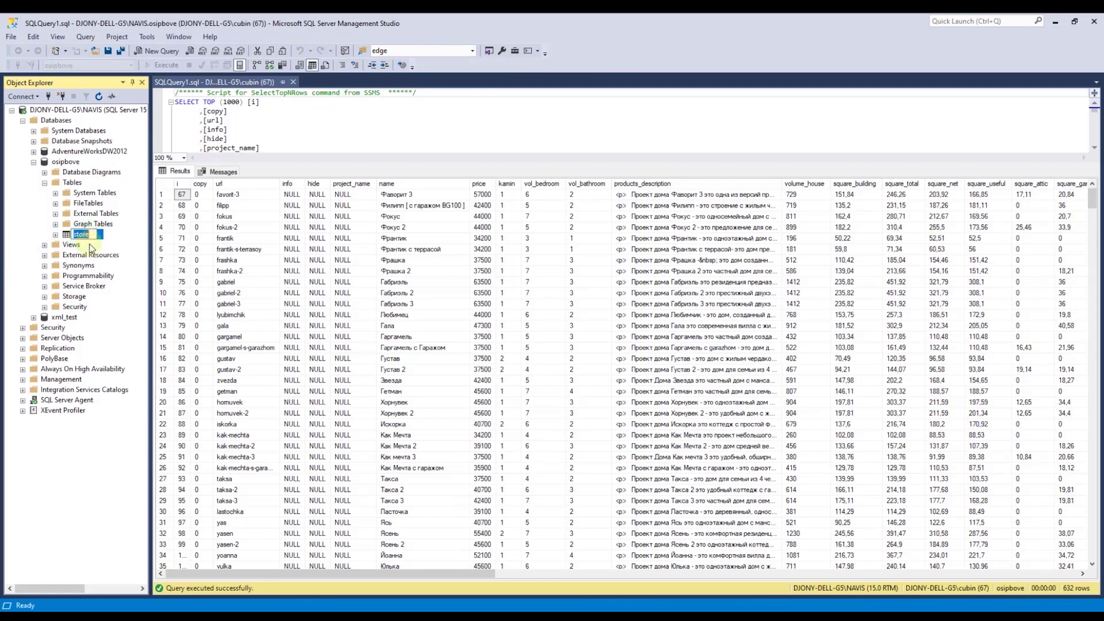
click(1054, 27)
Step: Switch to the ODBC Driver for SQL Server download page and show it in English
click(98, 23)
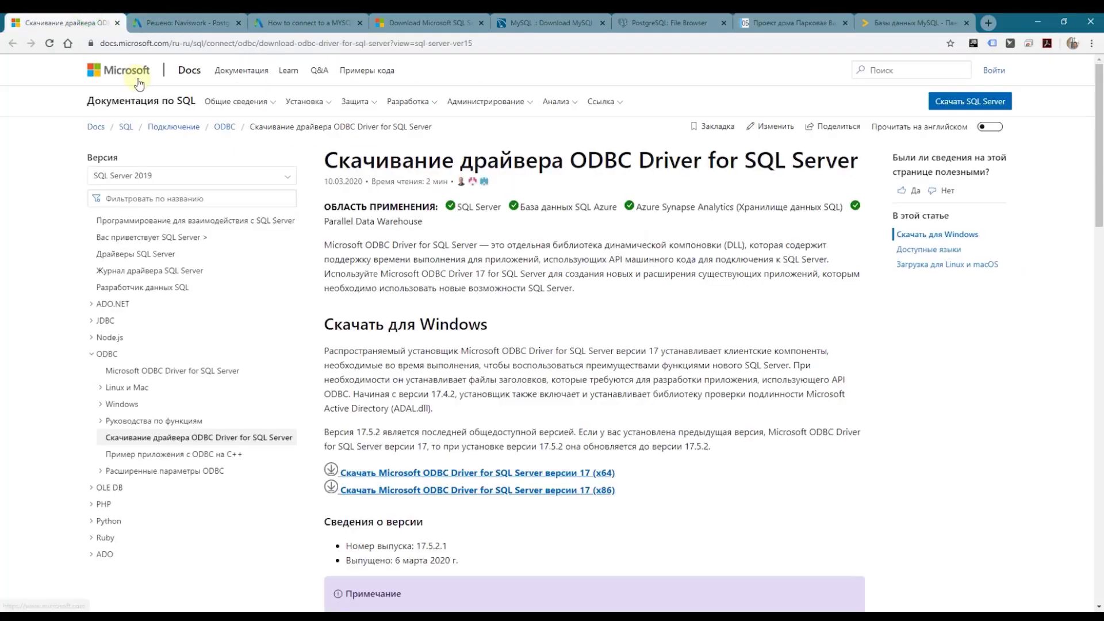
drag(389, 160, 587, 160)
drag(682, 161, 805, 181)
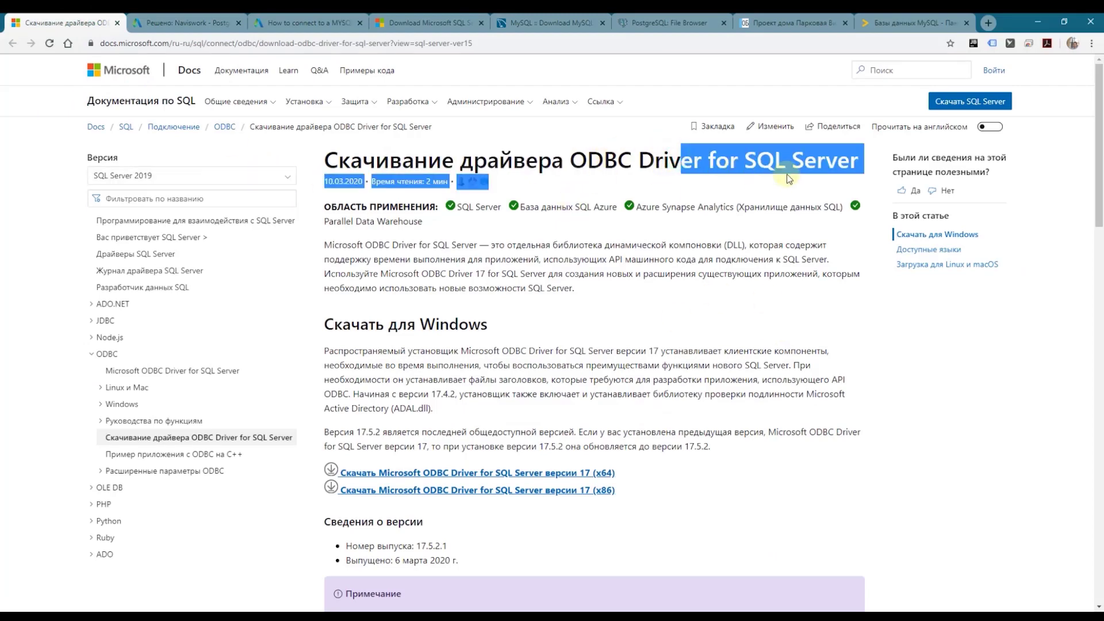
scroll(567, 391, down, 1)
scroll(573, 384, up, 1)
click(990, 126)
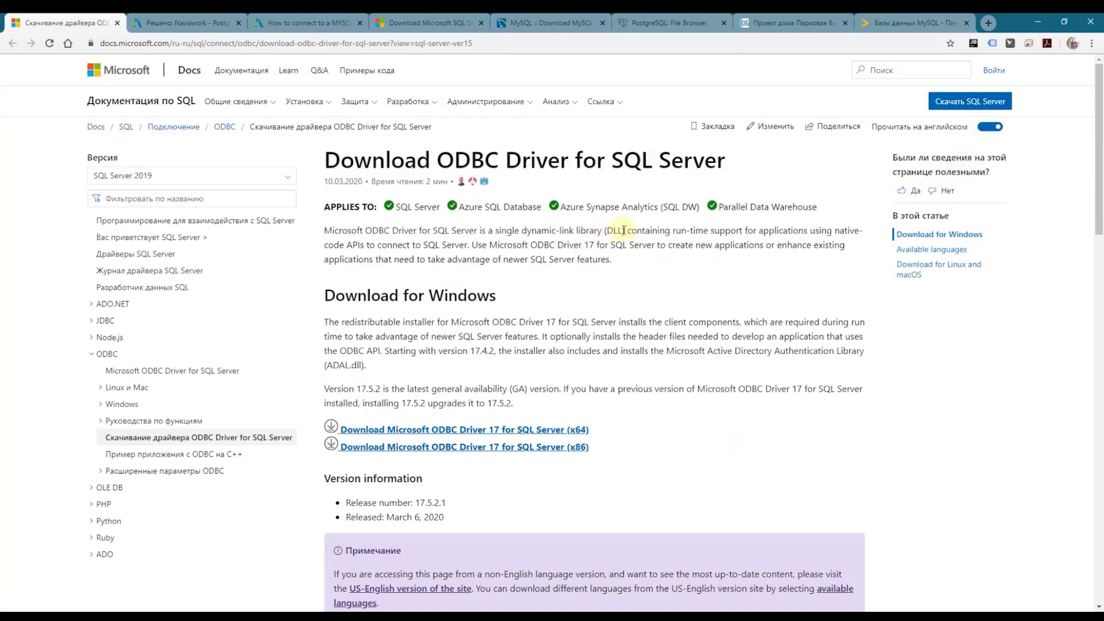
scroll(618, 227, down, 5)
scroll(598, 247, up, 4)
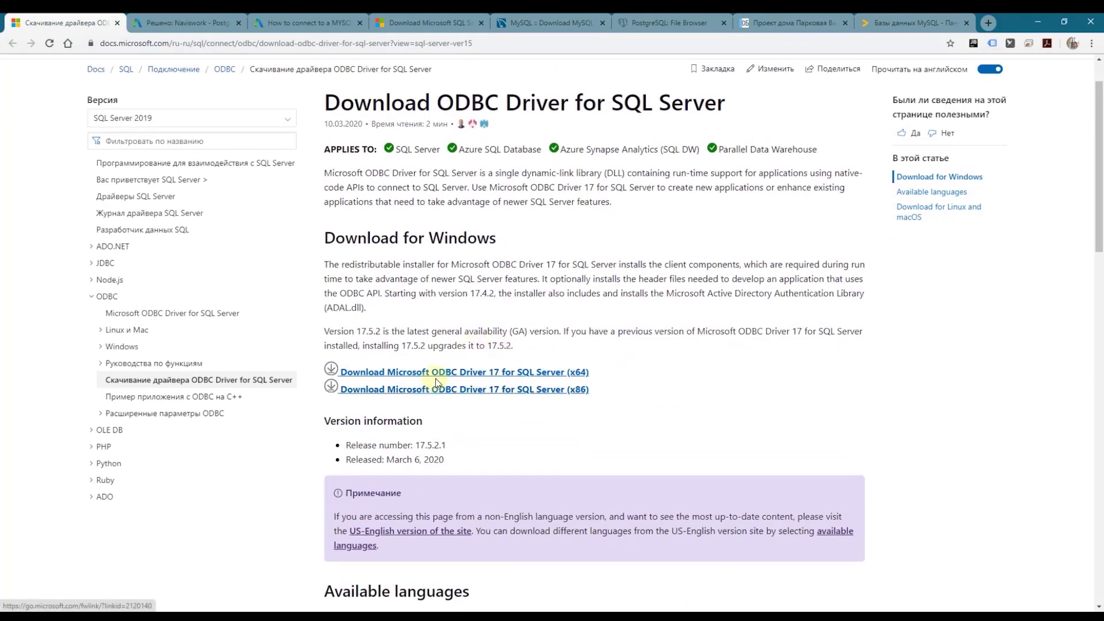
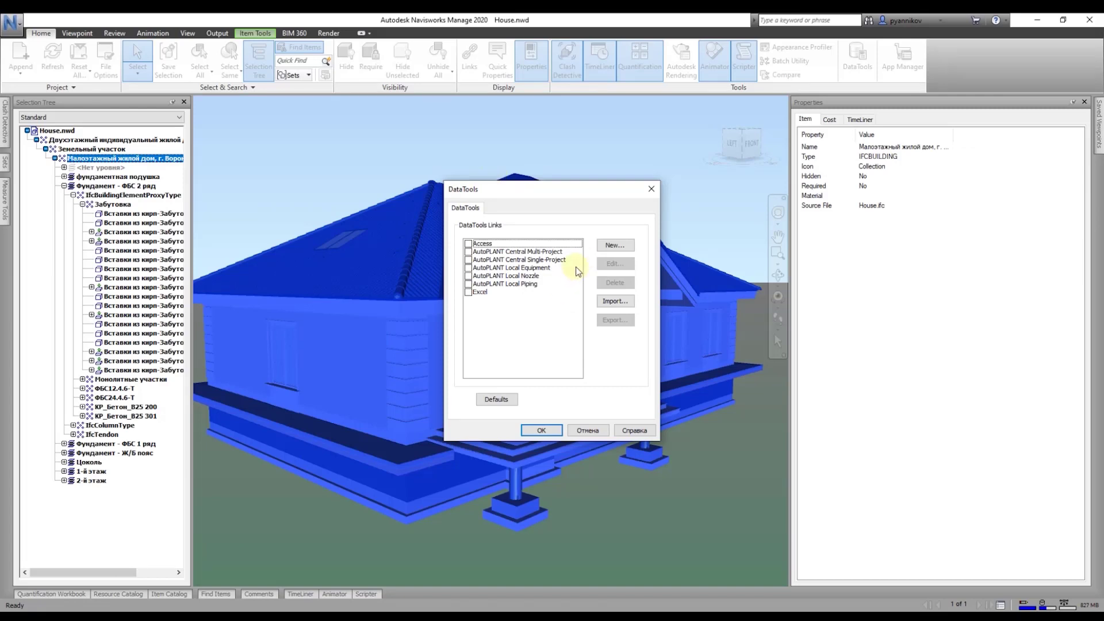
Step: Review the existing Access link's SQL query and leave its settings unchanged
click(615, 245)
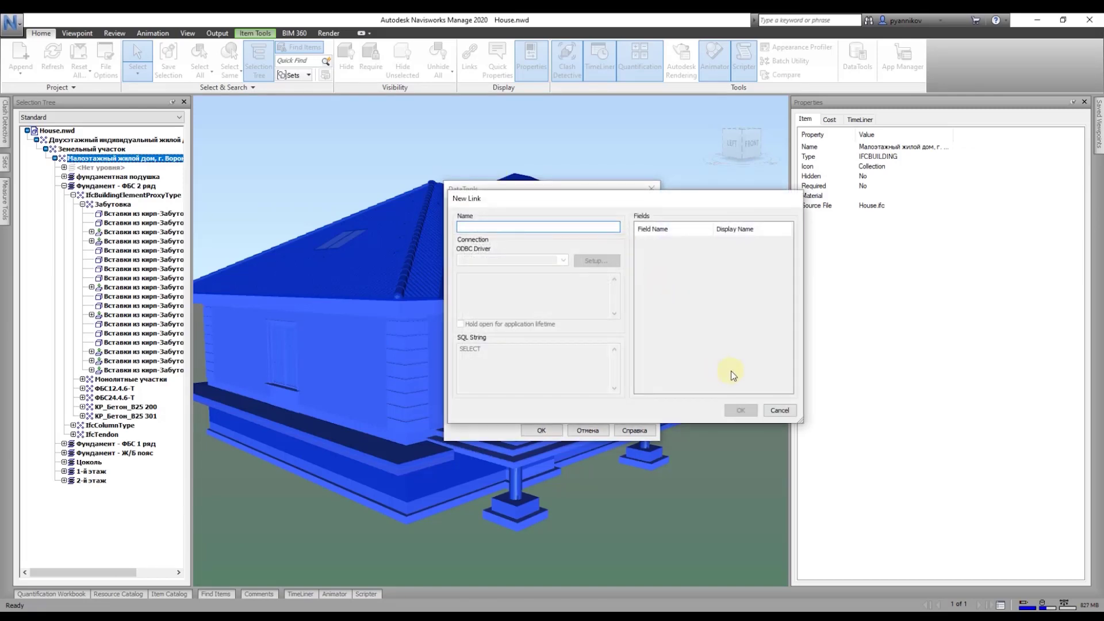
click(789, 411)
click(495, 244)
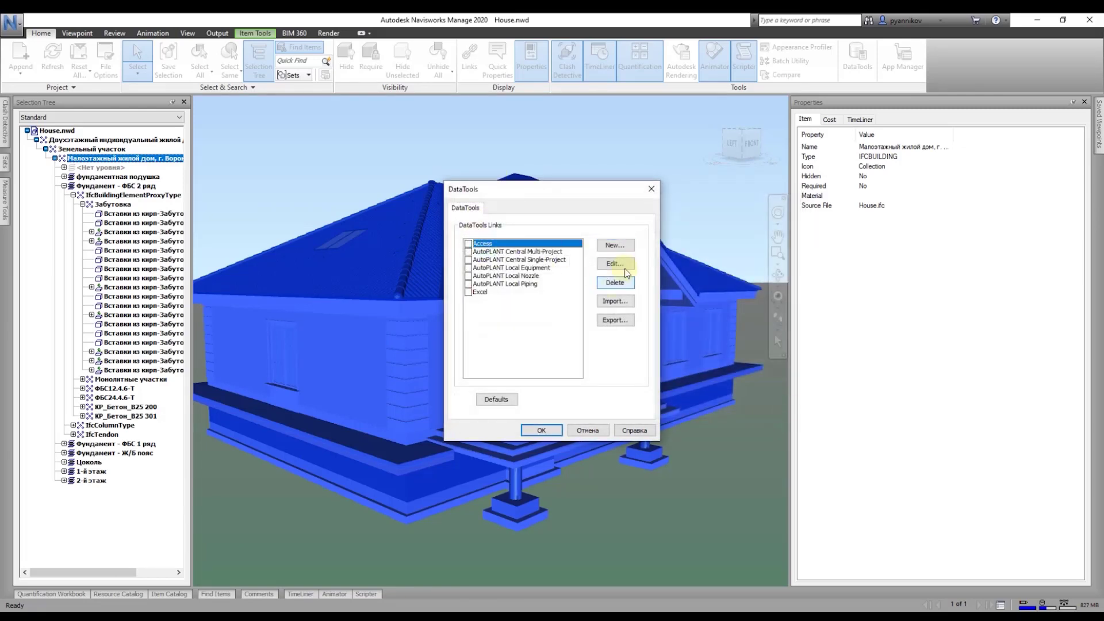
click(614, 264)
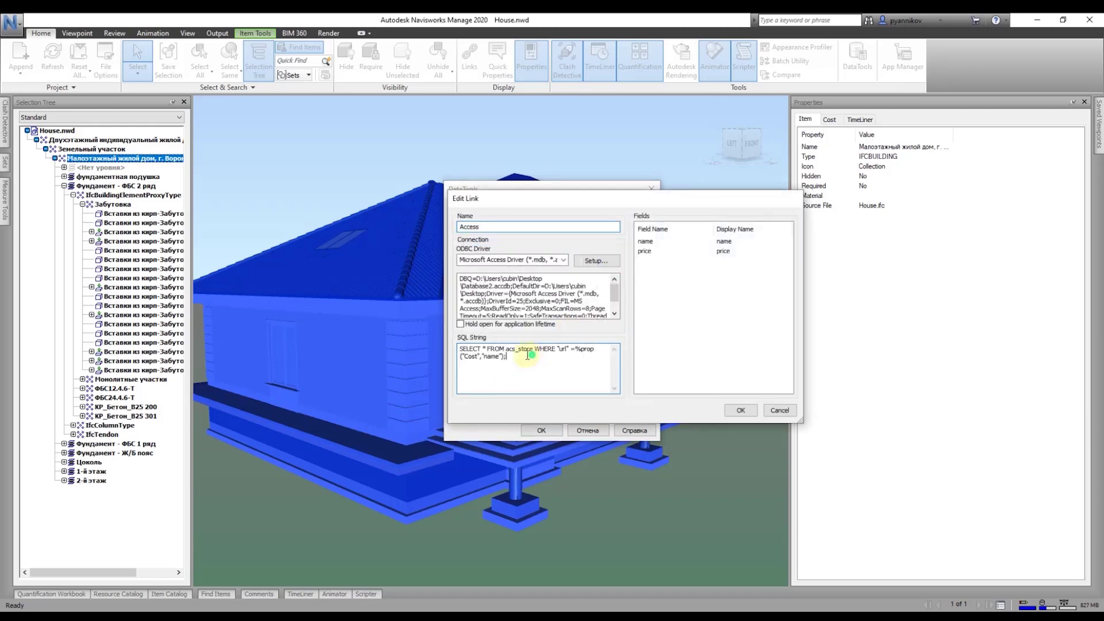
drag(525, 356, 460, 349)
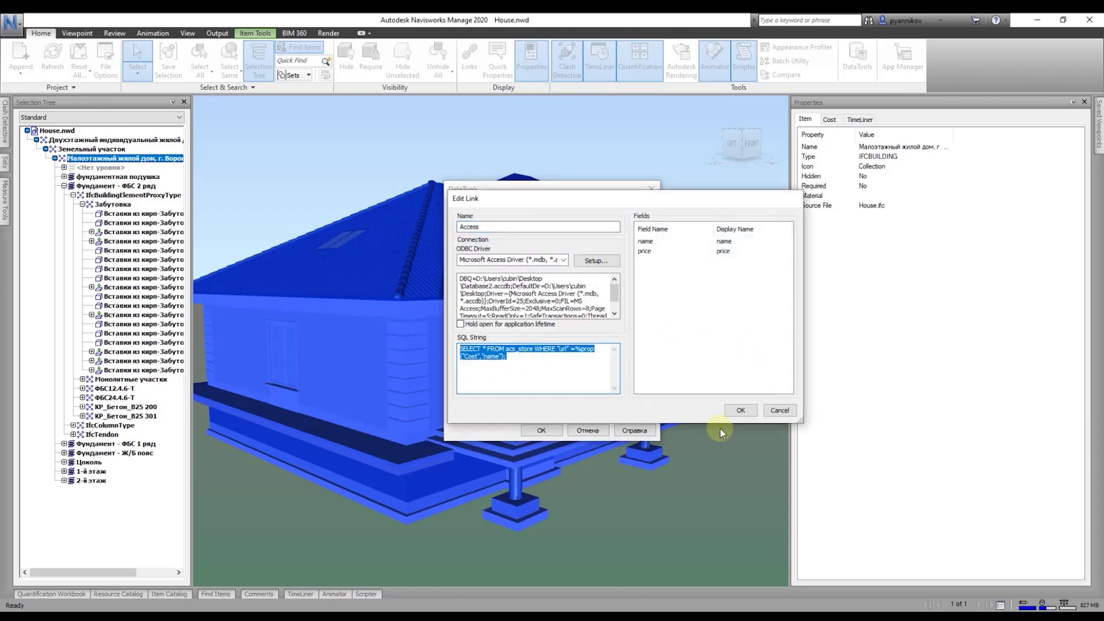
click(741, 410)
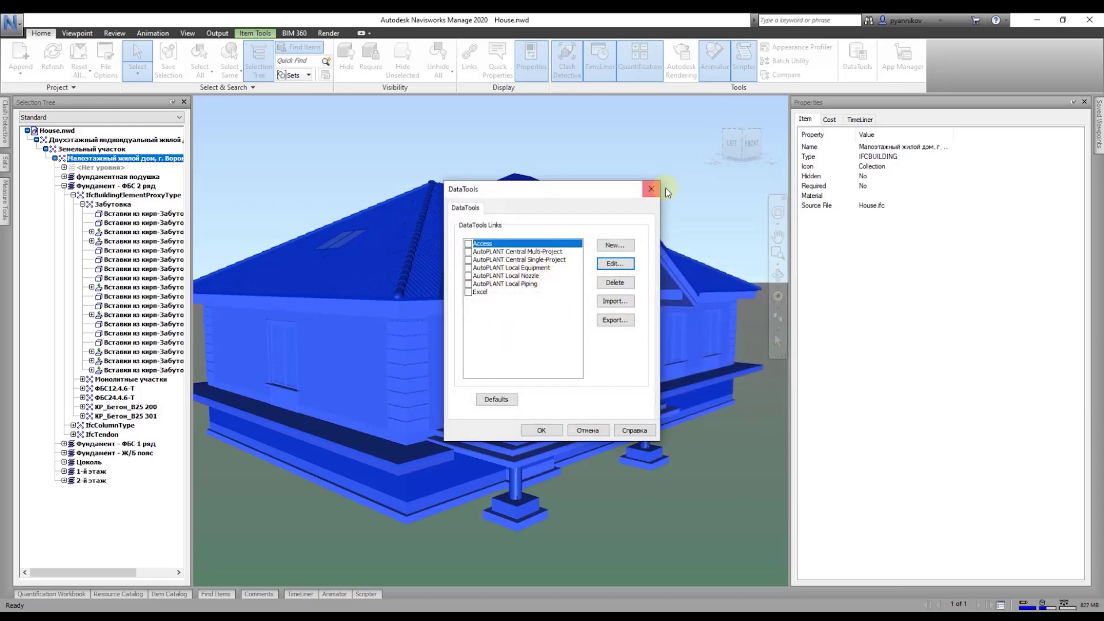
Step: Create a new link named 'SQL server' that uses ODBC Driver 17 for SQL Server
click(615, 246)
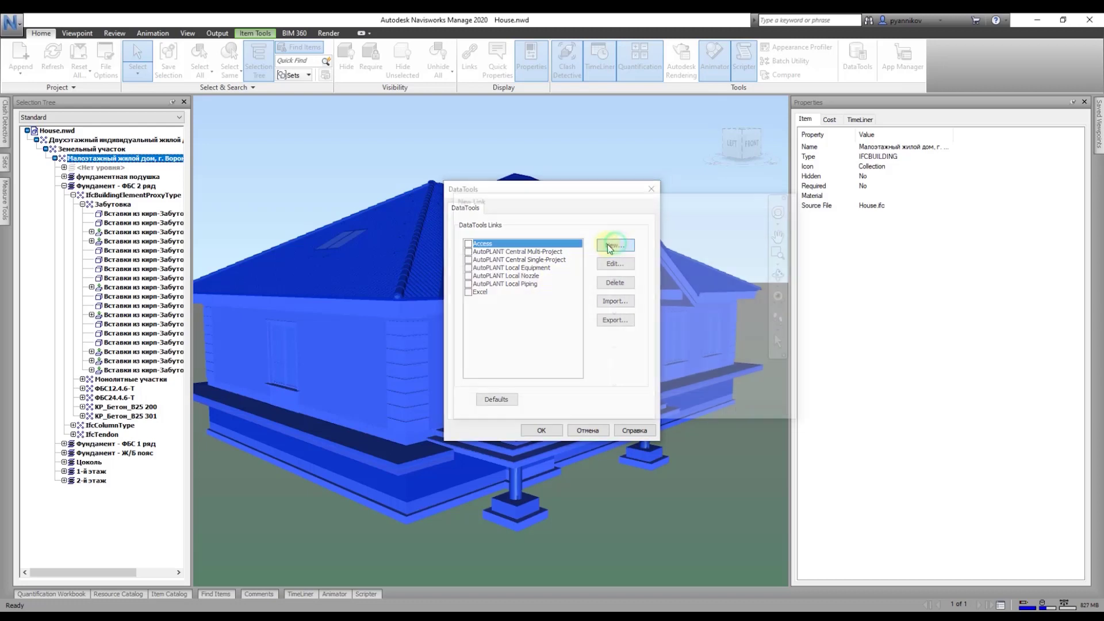
text(SQL server)
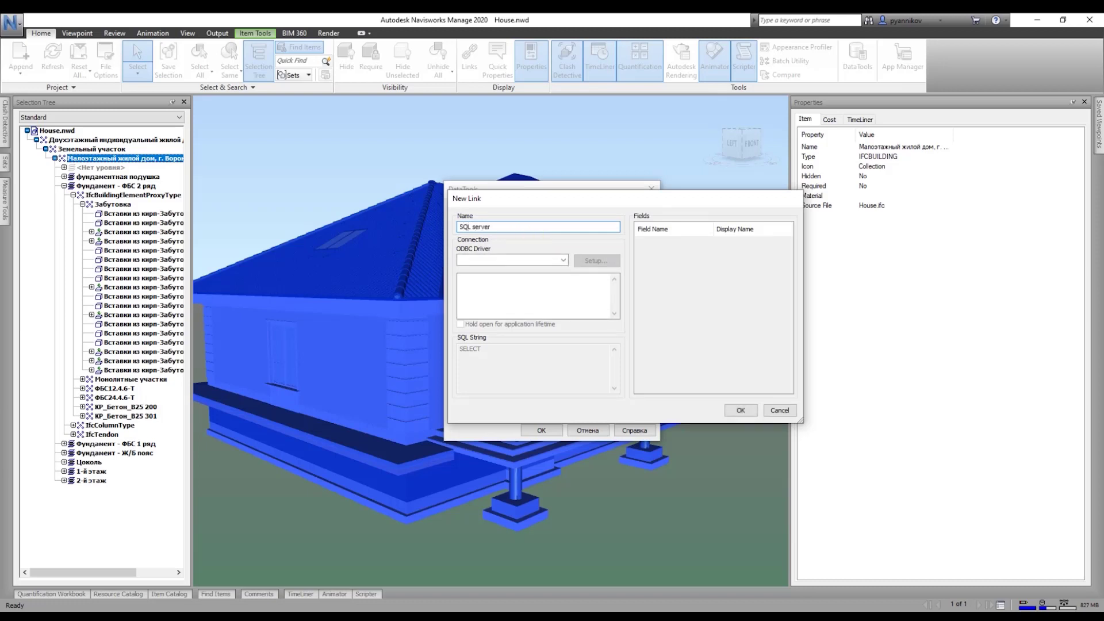
click(563, 259)
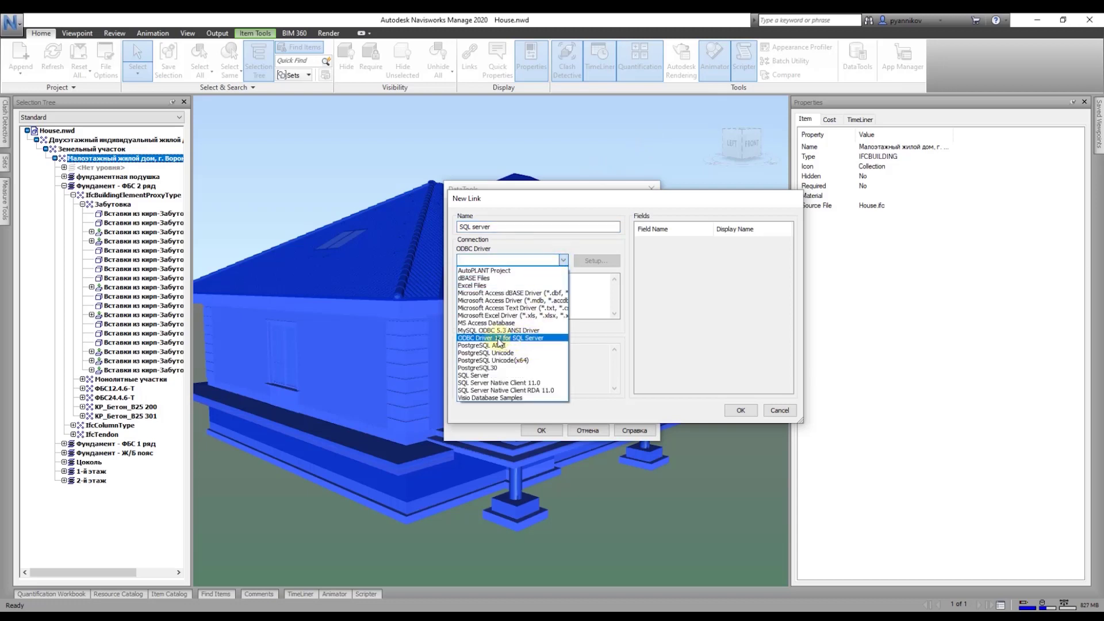
click(498, 340)
click(596, 261)
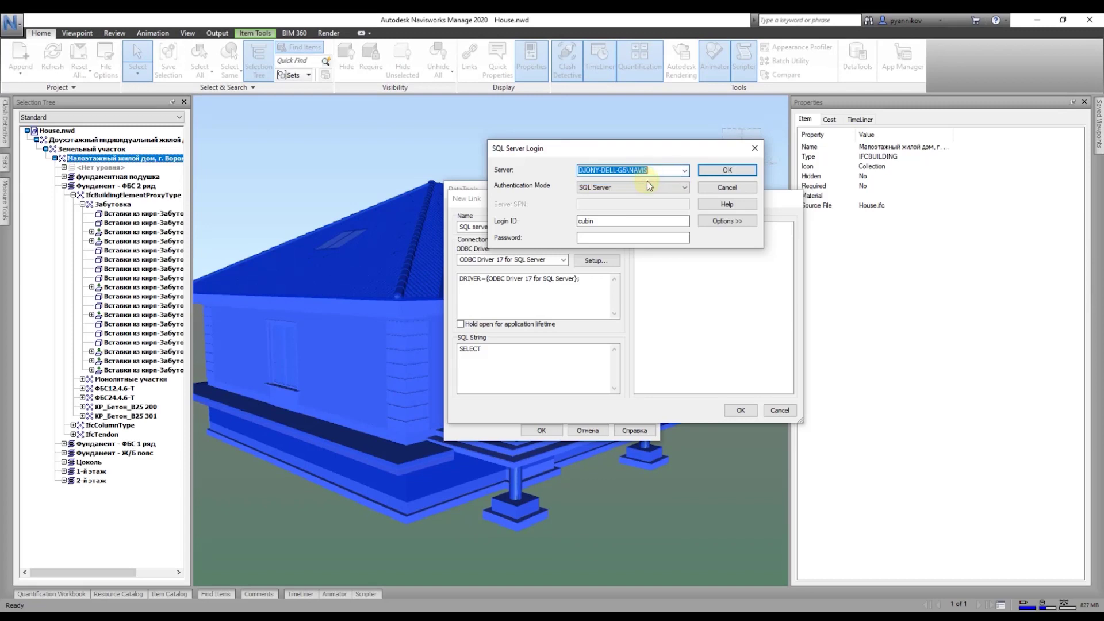
Step: Connect with Windows Integrated authentication to the osipbove database and confirm the login settings
click(683, 188)
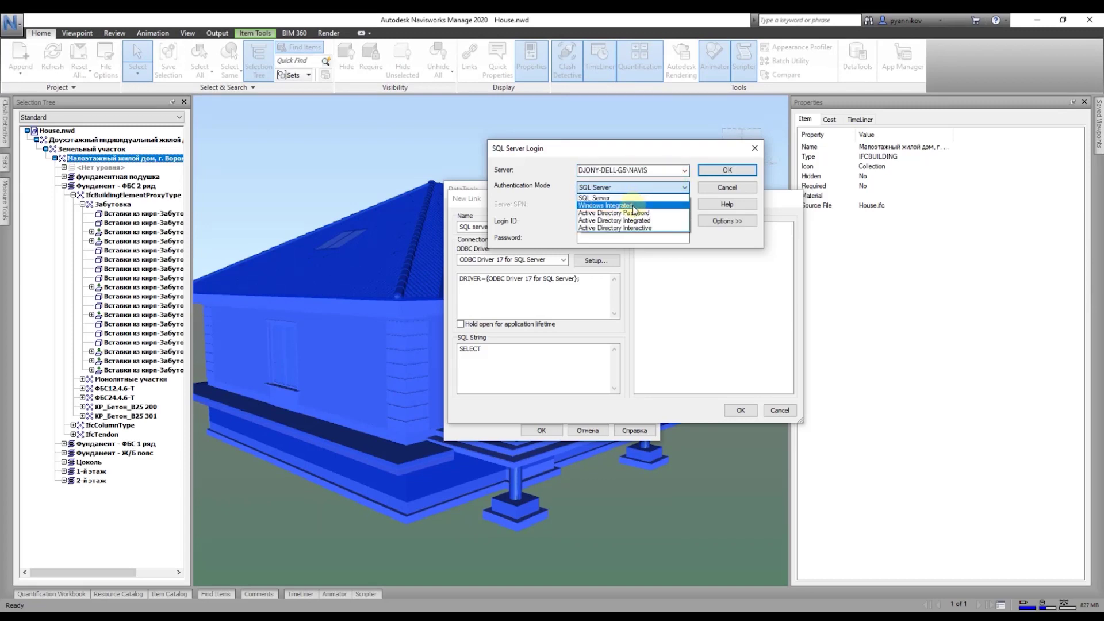
click(633, 206)
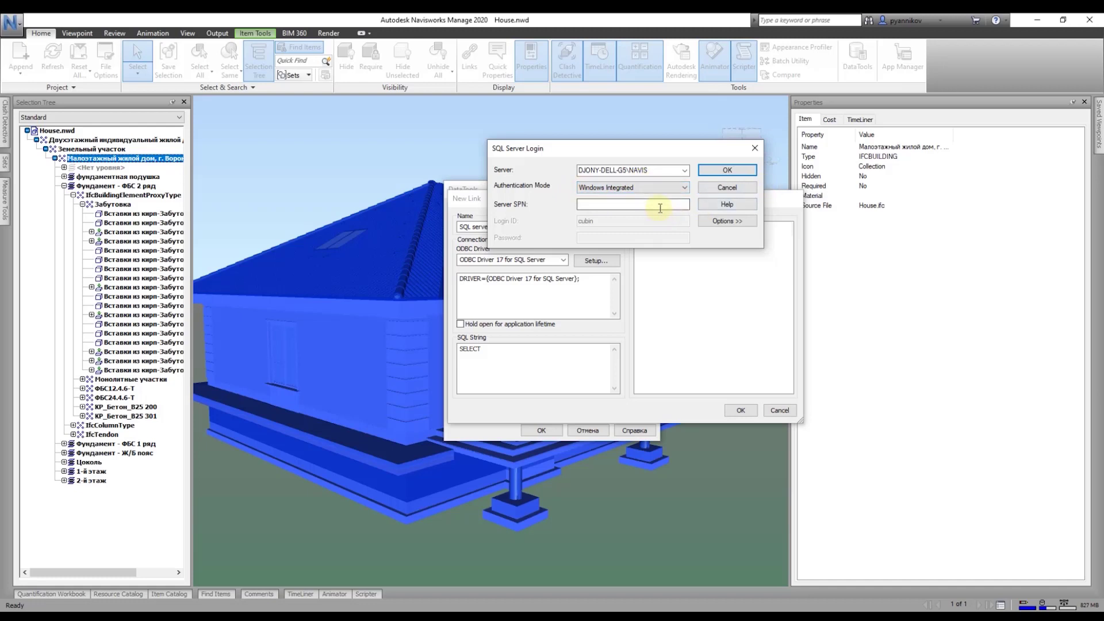
click(723, 223)
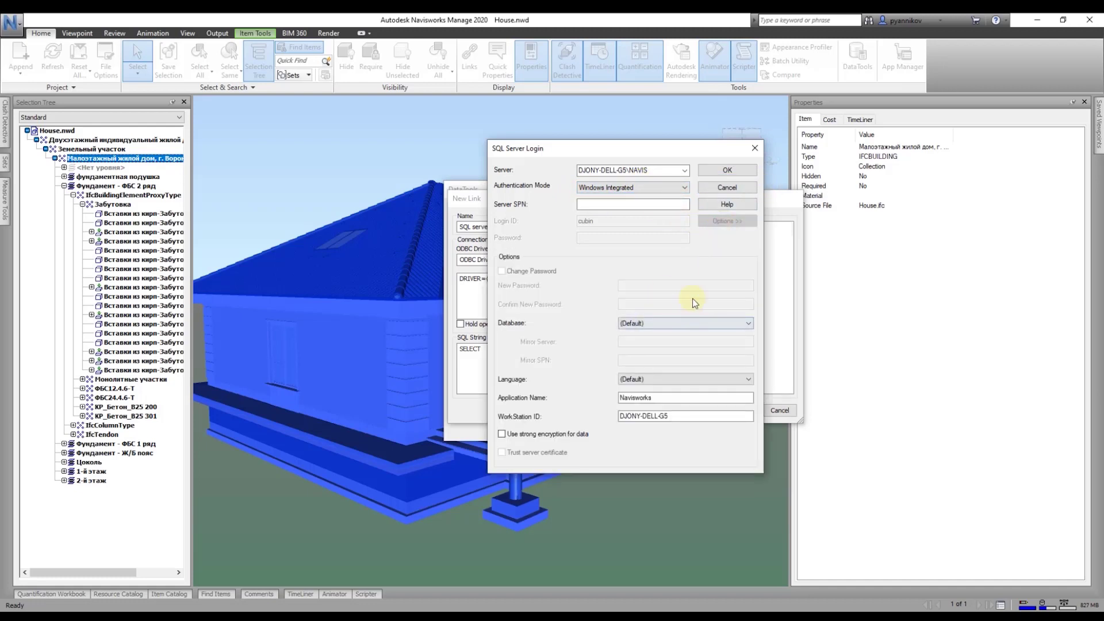
click(698, 323)
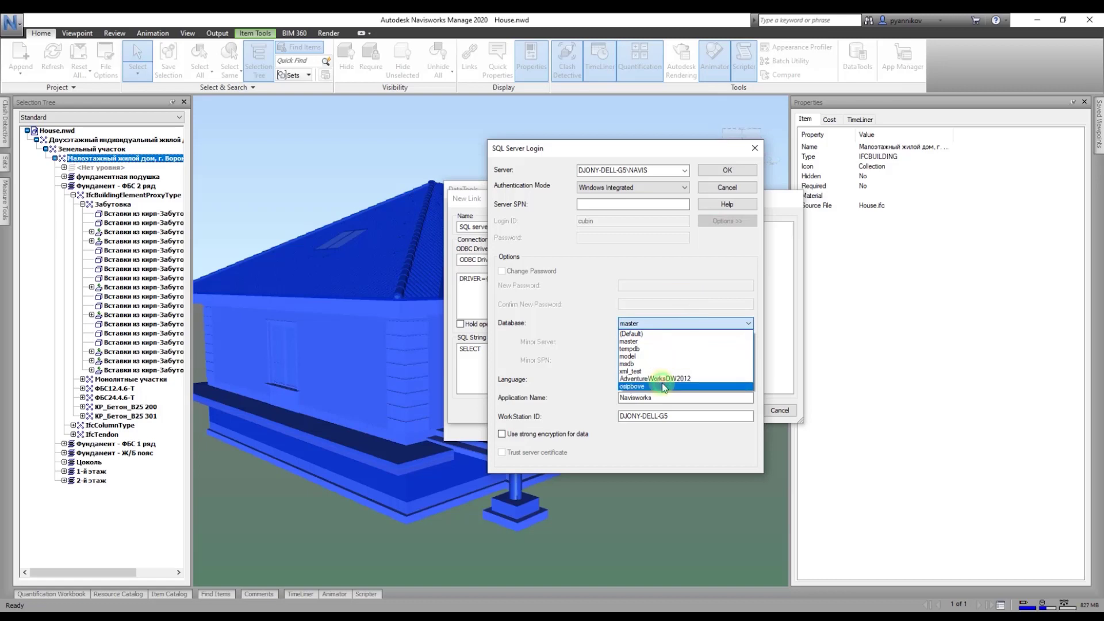
click(664, 386)
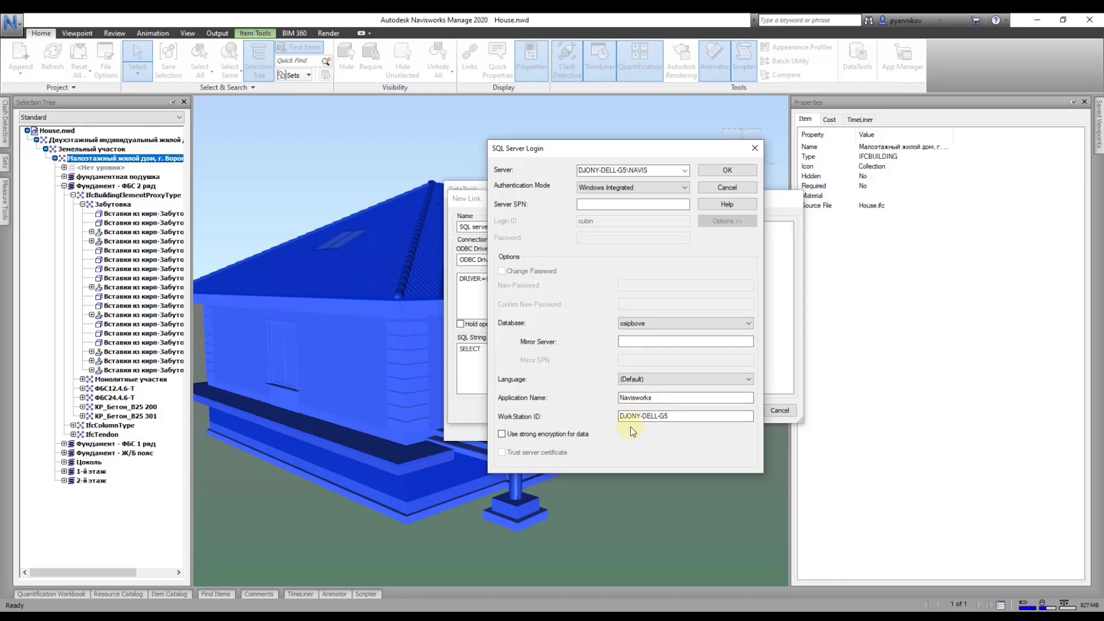
click(727, 170)
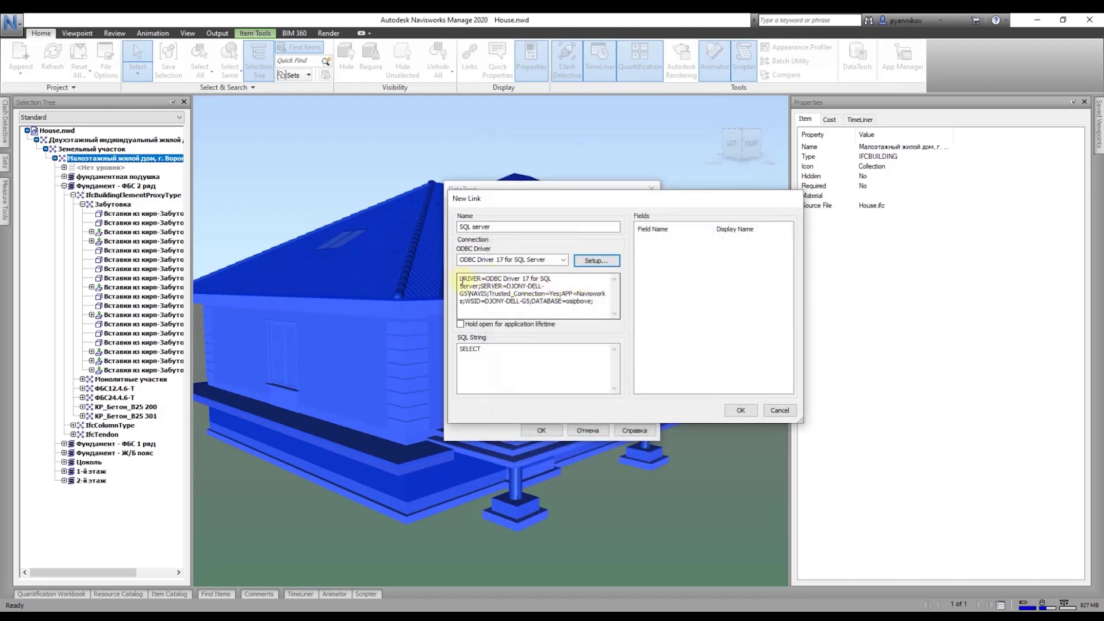
Step: Paste the Access query into the SQL string and change table acs_store to store
drag(461, 280, 566, 306)
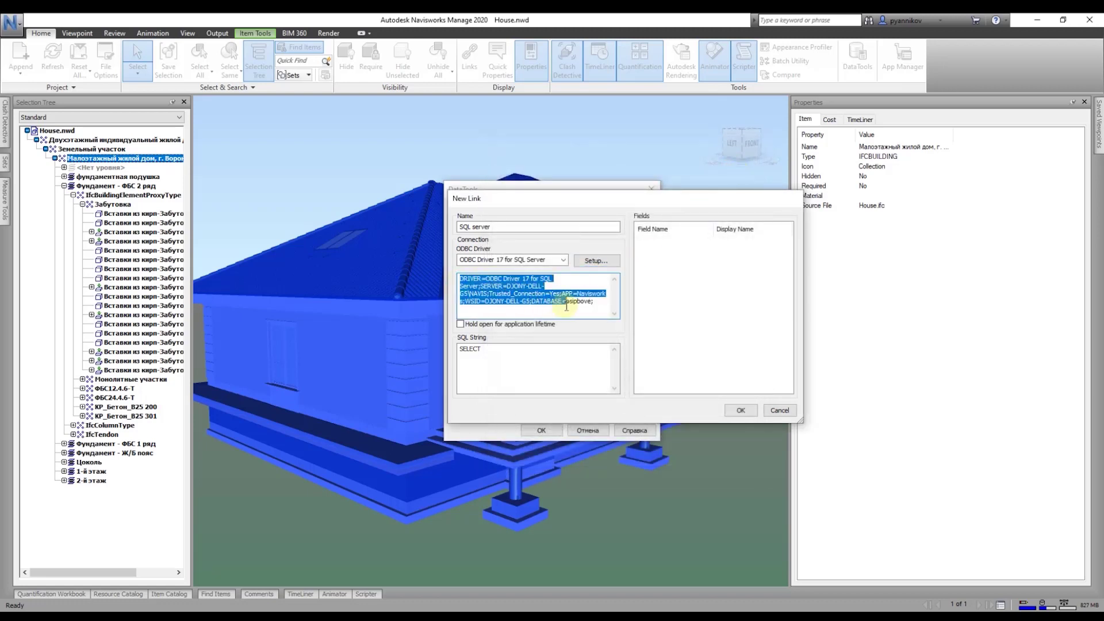
click(581, 313)
drag(510, 356, 422, 343)
text(SELECT * FROM acs_store WHERE "url" =%prop("Cost","name");)
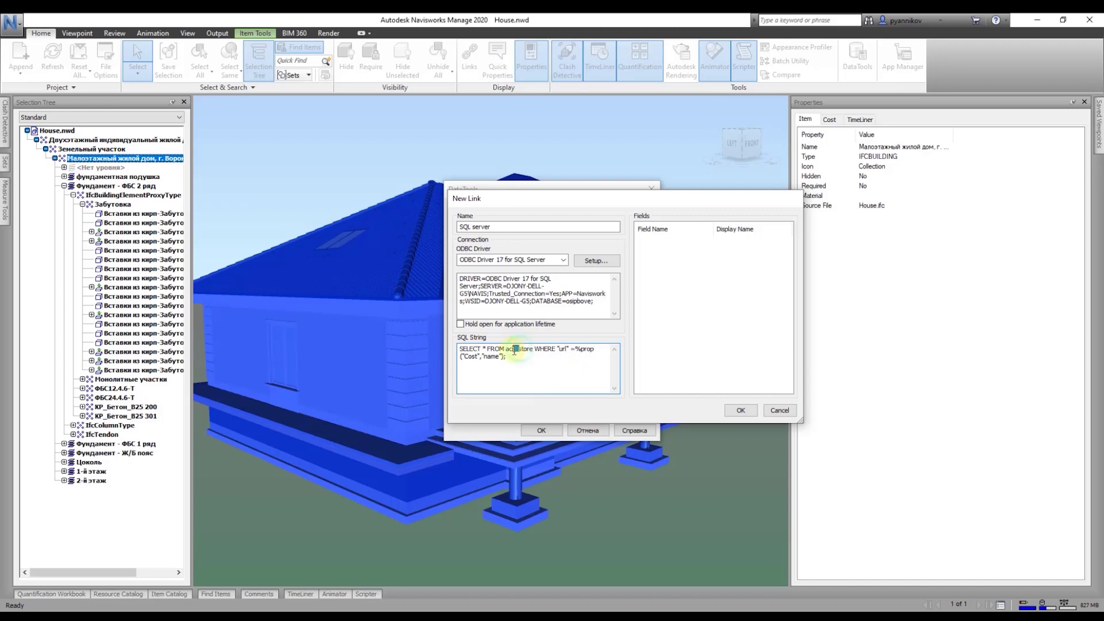
key(Delete)
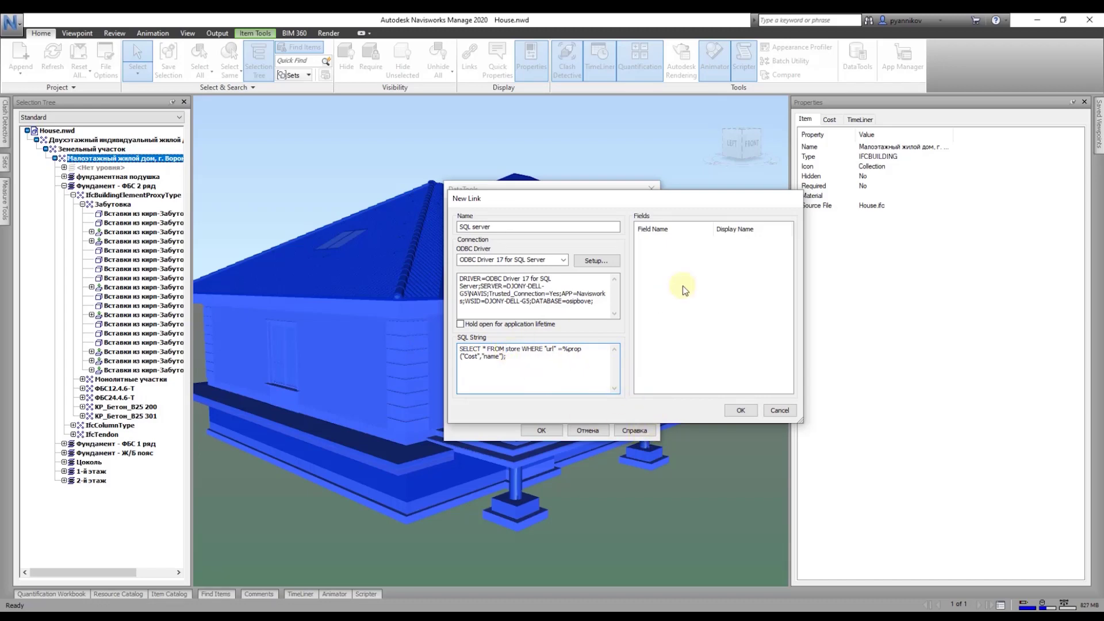
Step: Add the url field and copy the square_building column name from the store table
double_click(669, 231)
text(url)
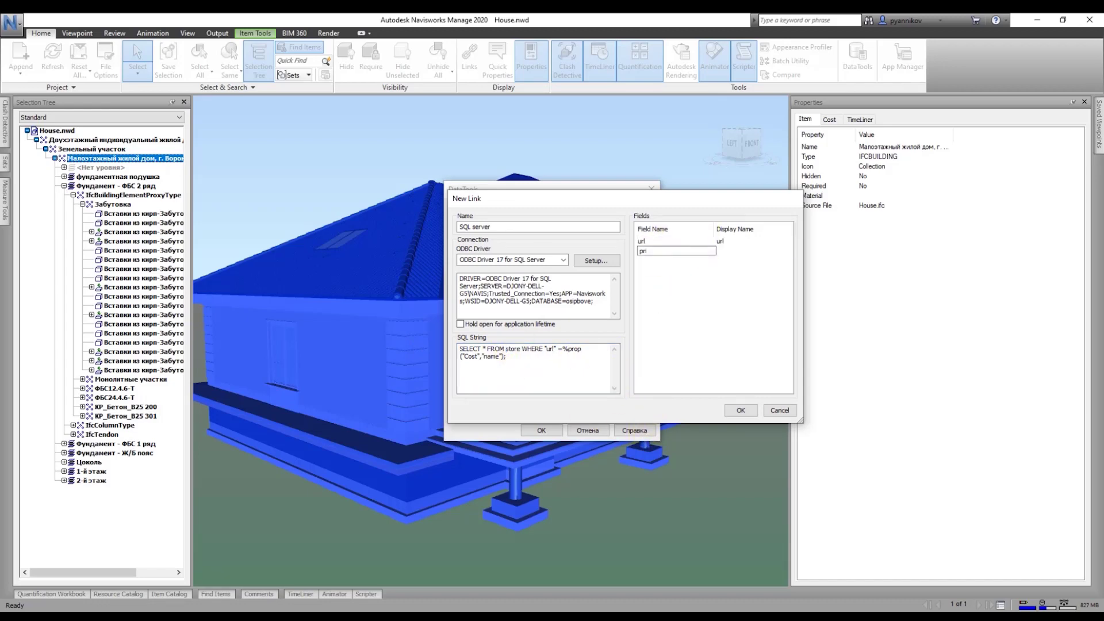
key(Return)
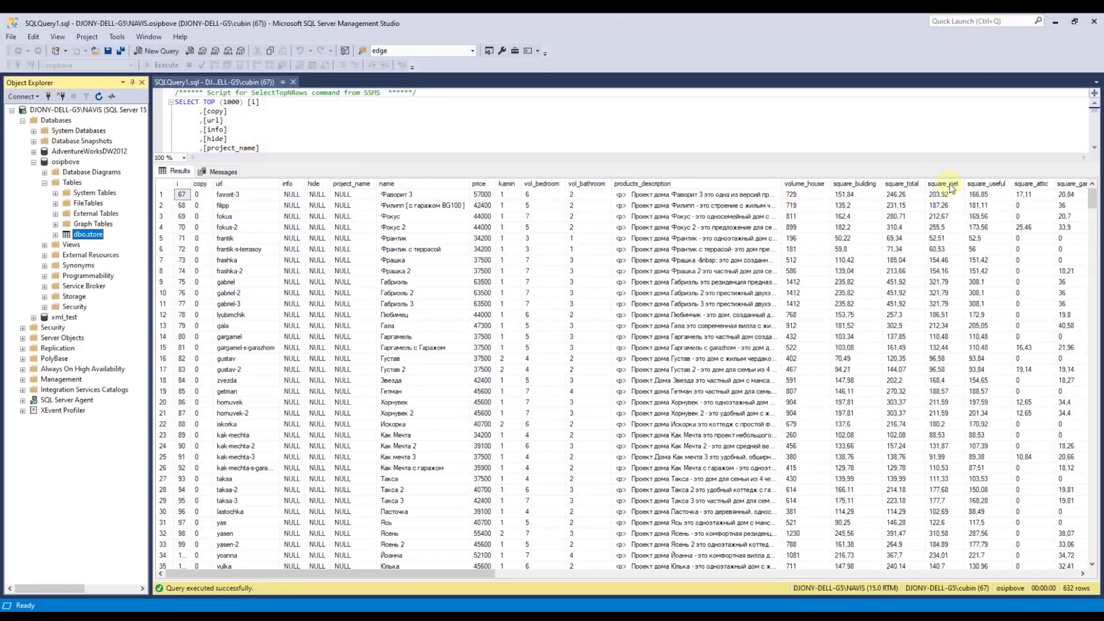
click(56, 235)
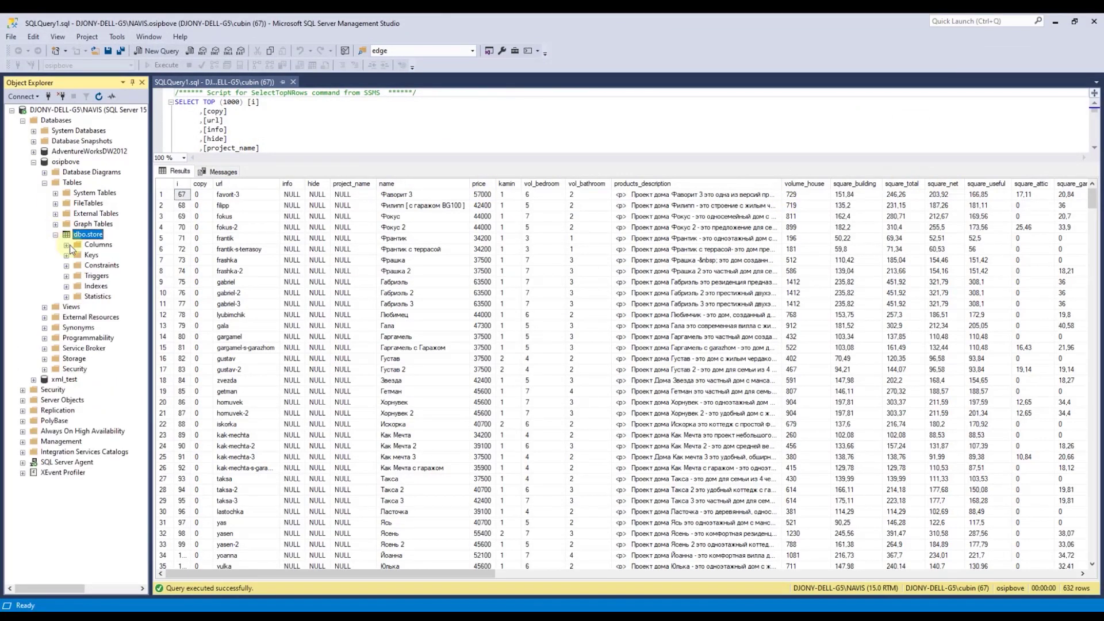
click(67, 246)
drag(279, 163, 279, 358)
click(66, 110)
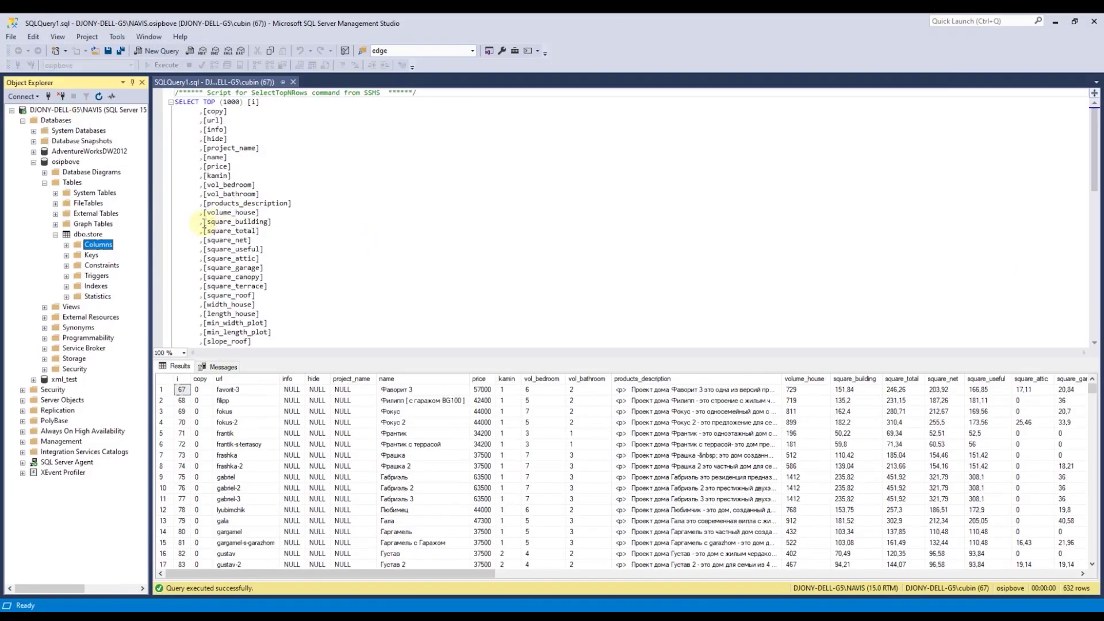
double_click(227, 222)
key(ctrl+c)
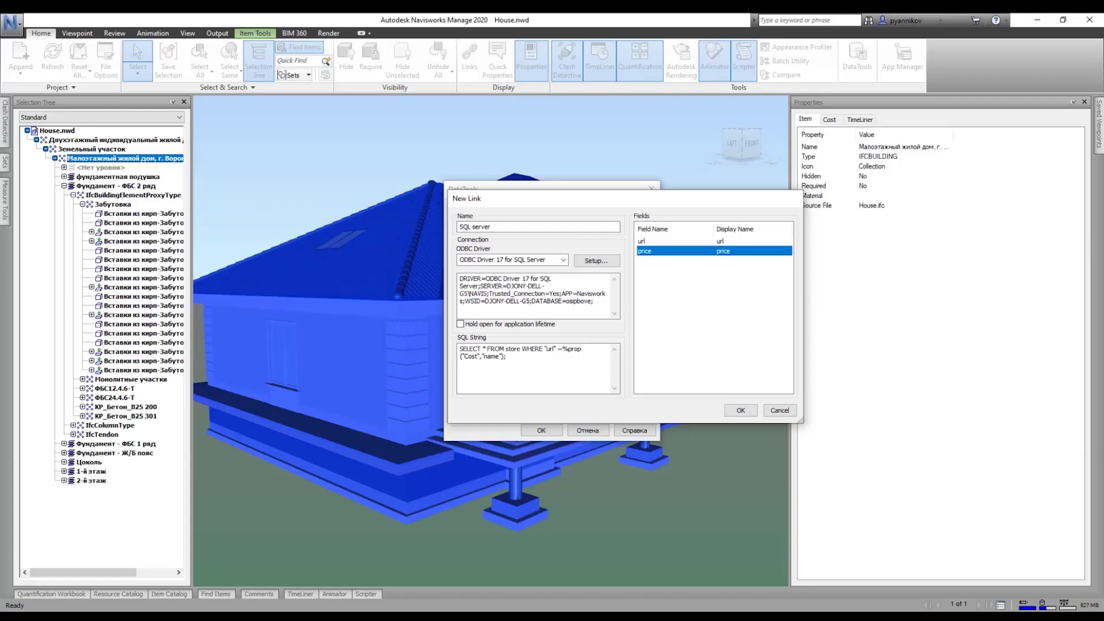
click(655, 261)
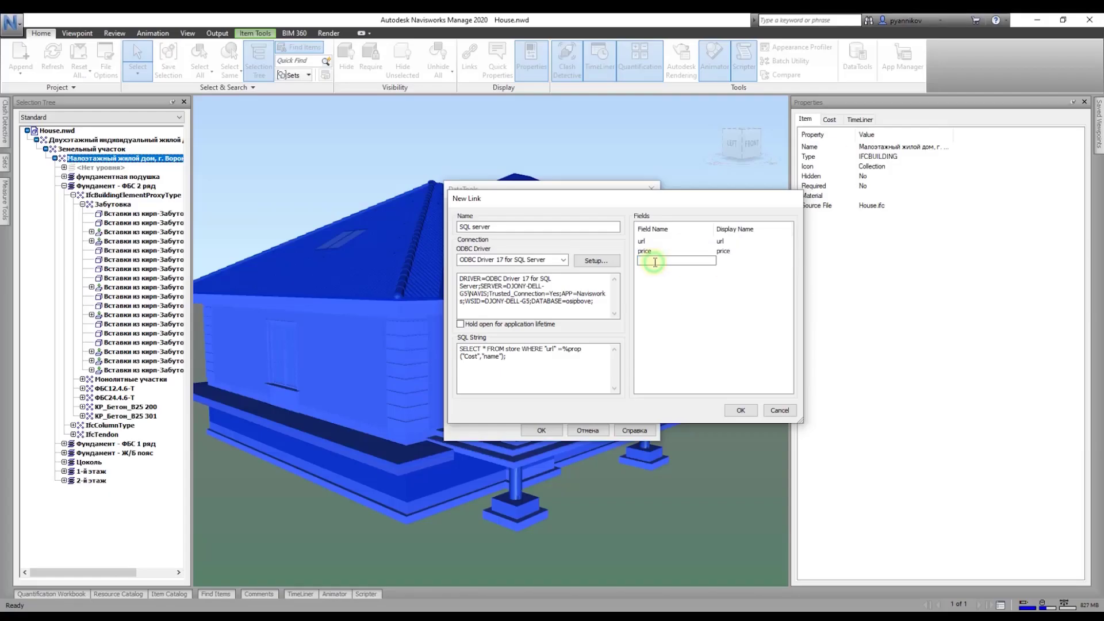
Step: Add square_building, enable the SQL server link, and check price 84900.000 and square_building 309.170
key(ctrl+v)
click(740, 410)
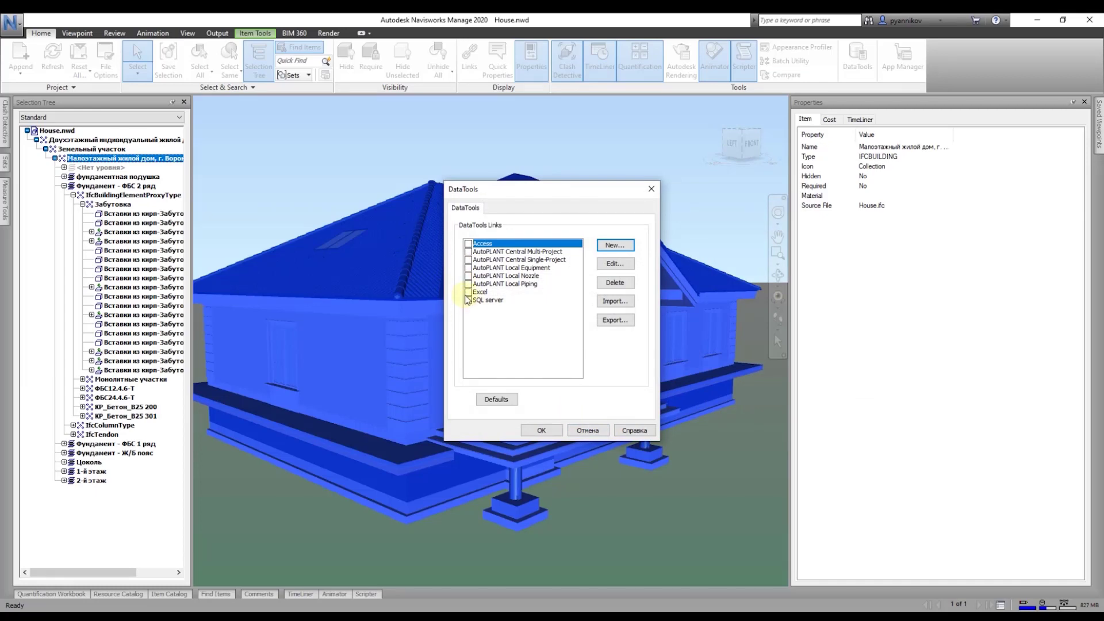
click(468, 300)
click(541, 429)
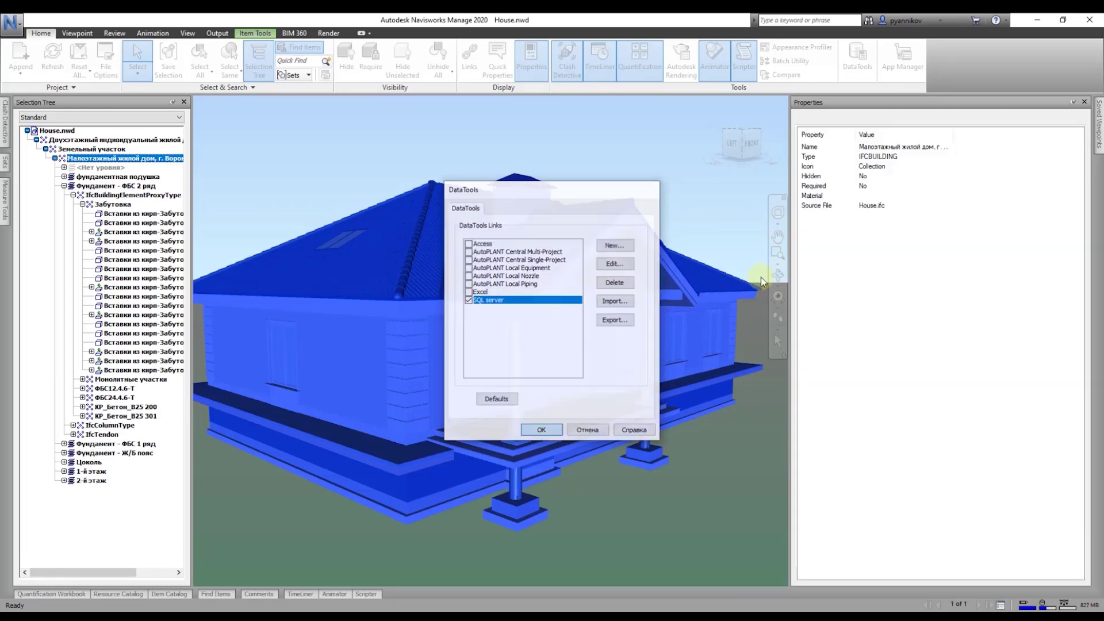
click(862, 120)
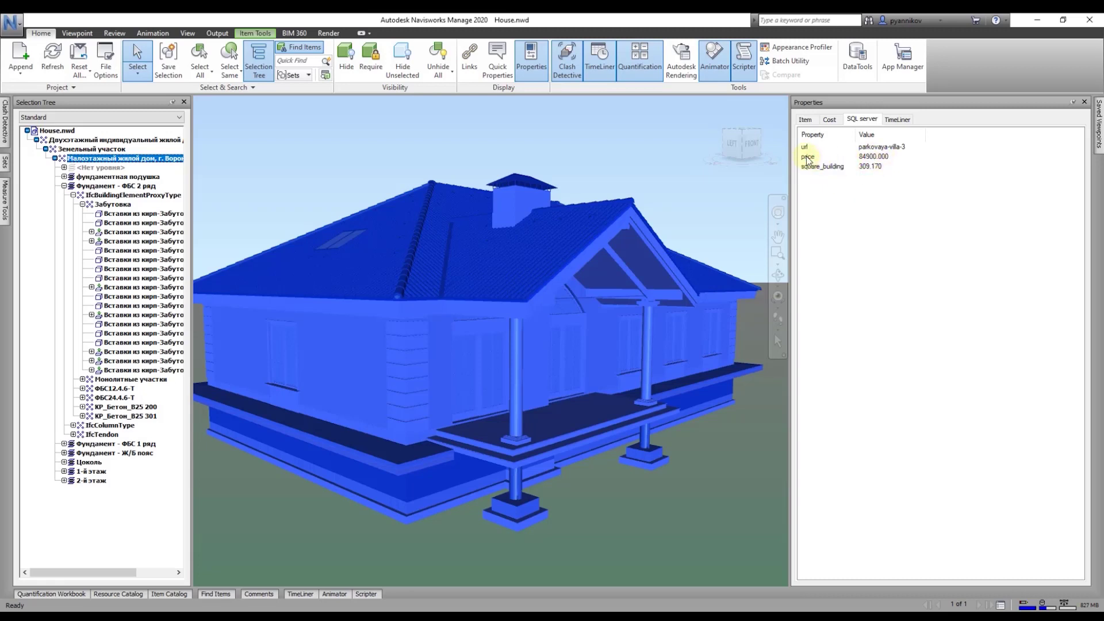
Step: Recheck the SQL server link in DataTools, then return to the ODBC driver download page in Chrome
click(115, 186)
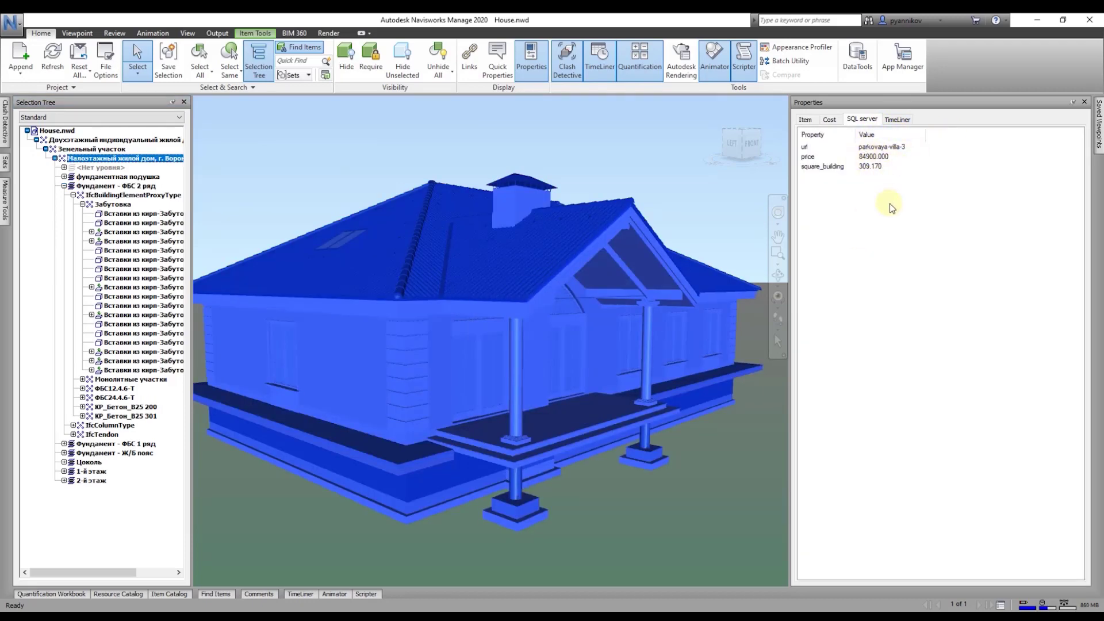
click(858, 56)
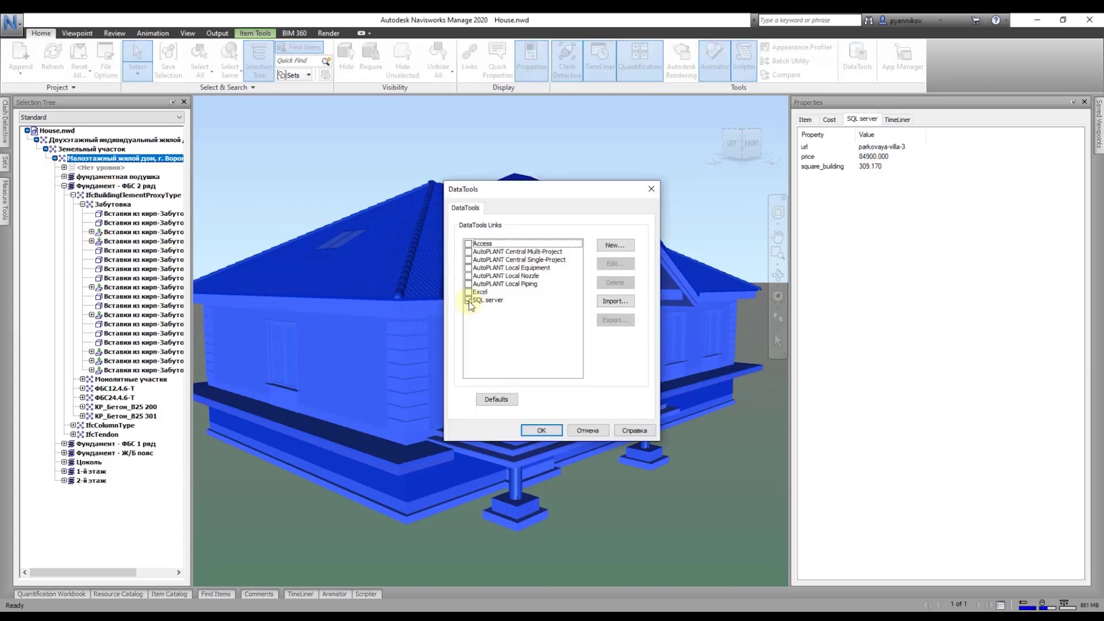
click(469, 300)
click(594, 429)
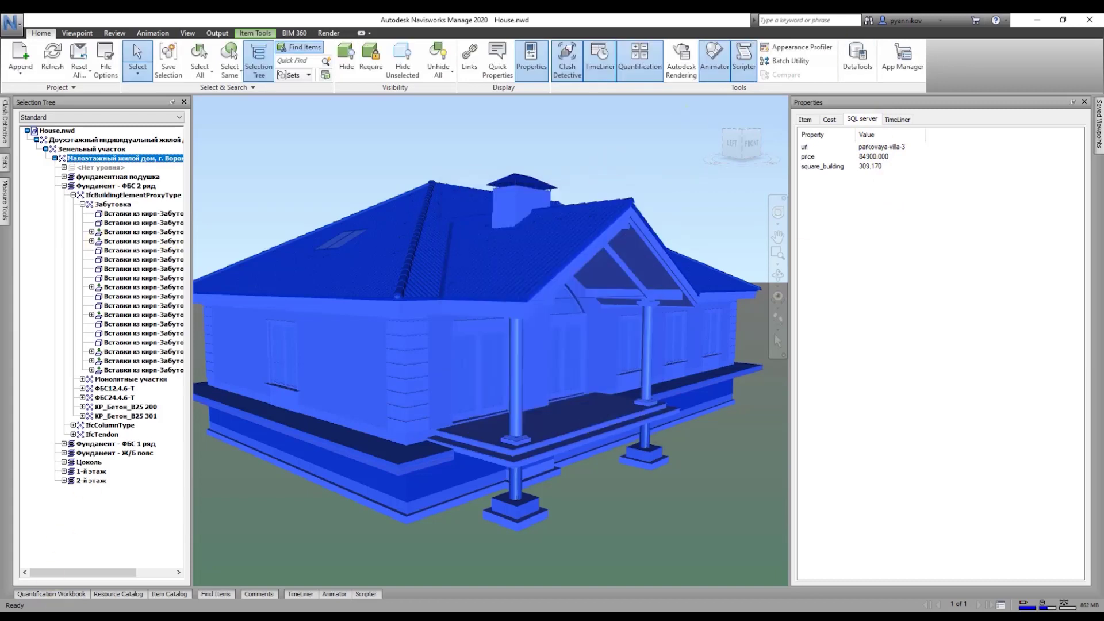
click(132, 569)
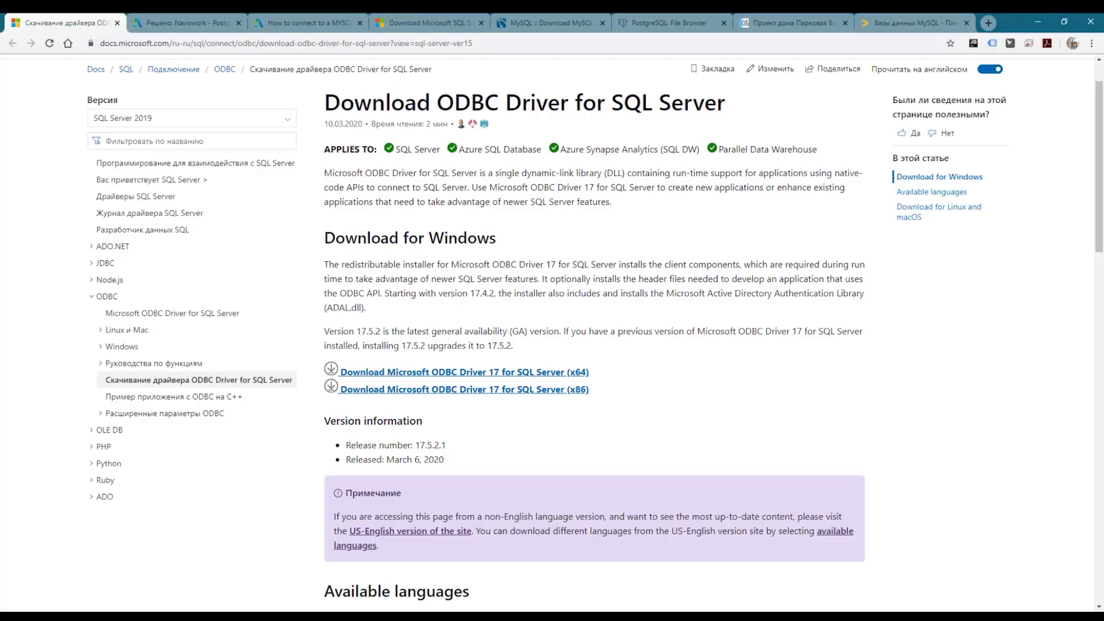
Step: Read the Autodesk forum threads on Navisworks with Postgres and Data Tools with MySQL
click(193, 25)
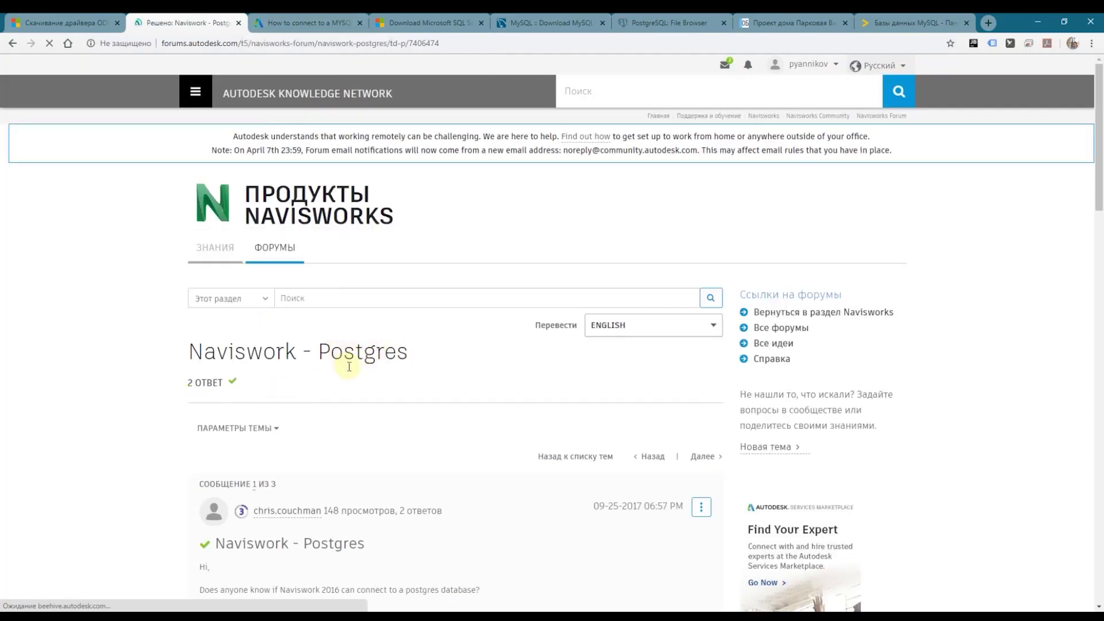
scroll(354, 356, down, 4)
scroll(404, 326, down, 3)
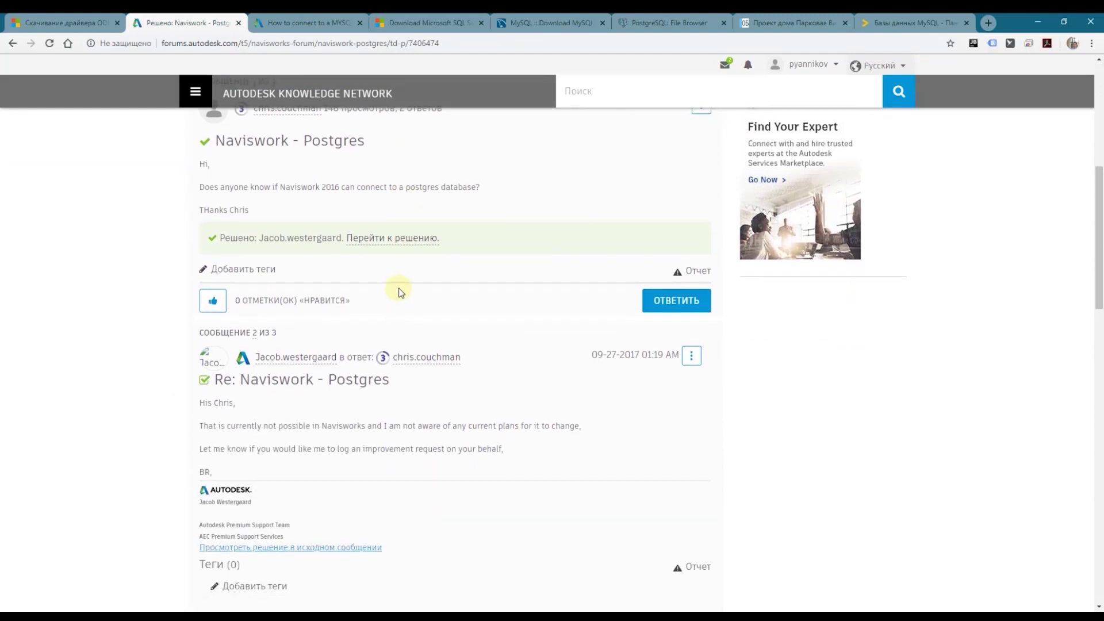
scroll(399, 322, down, 2)
scroll(397, 322, down, 4)
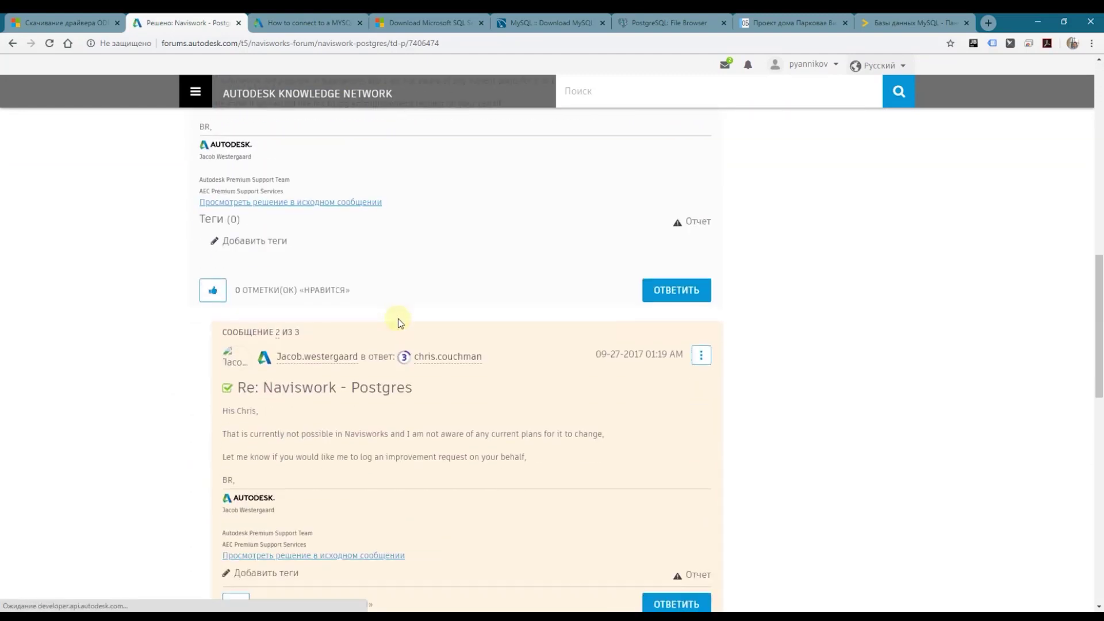
scroll(450, 392, down, 2)
scroll(454, 389, down, 3)
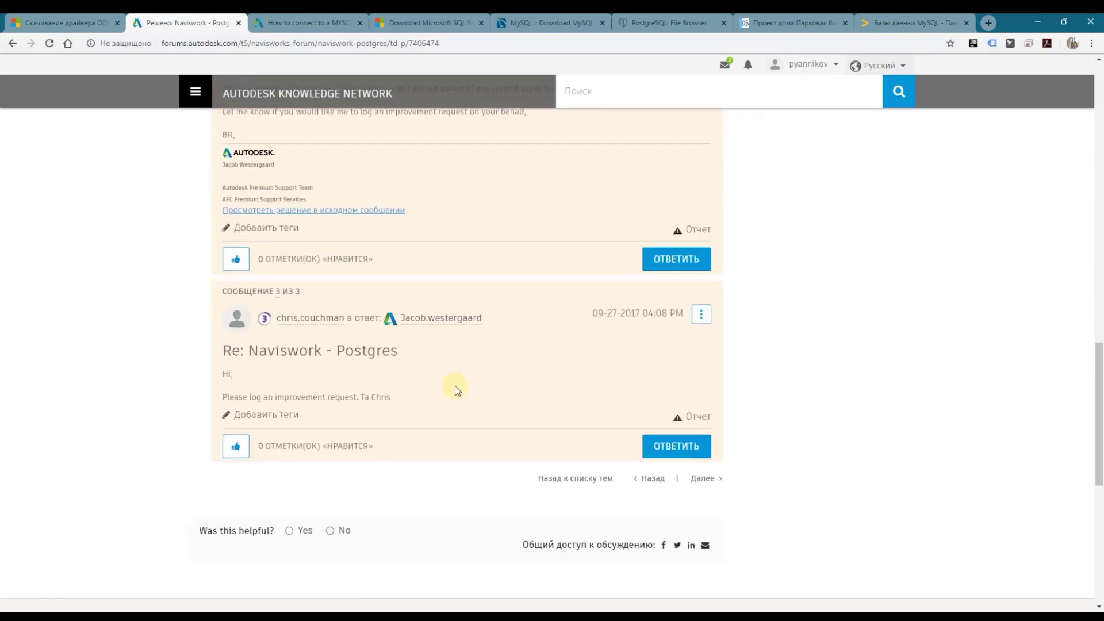
scroll(454, 385, up, 15)
click(300, 23)
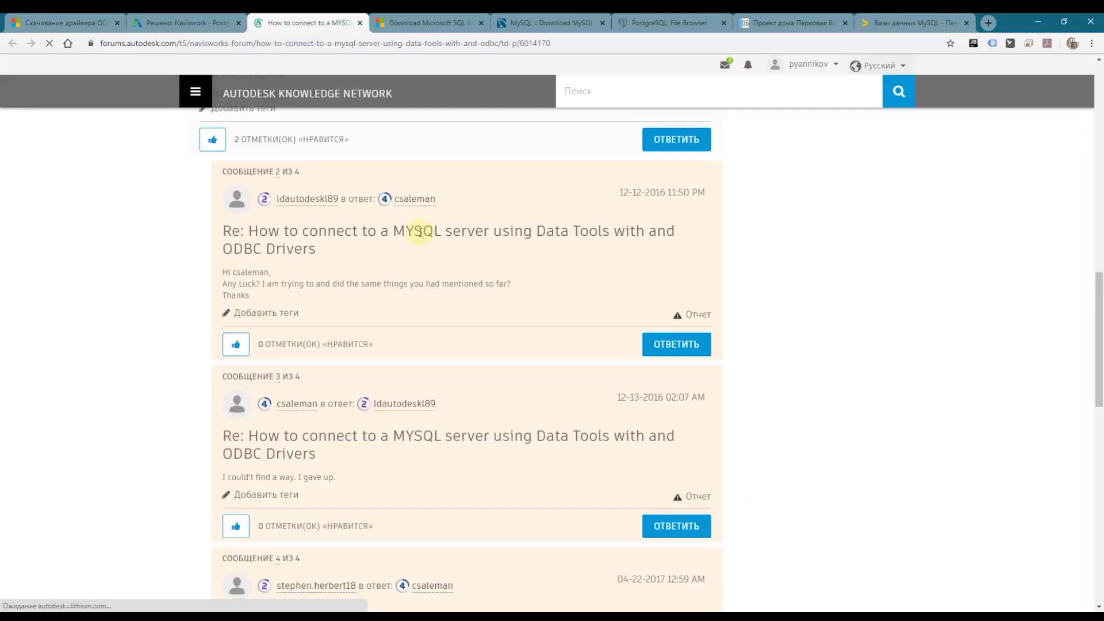
scroll(405, 299, up, 9)
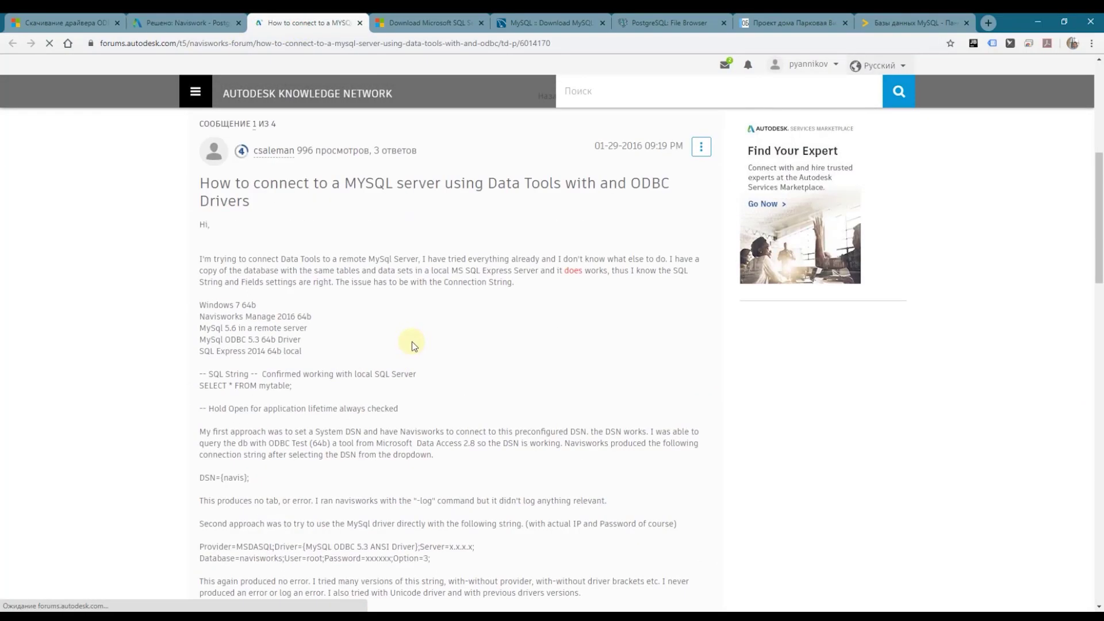
scroll(412, 341, down, 5)
scroll(413, 341, down, 7)
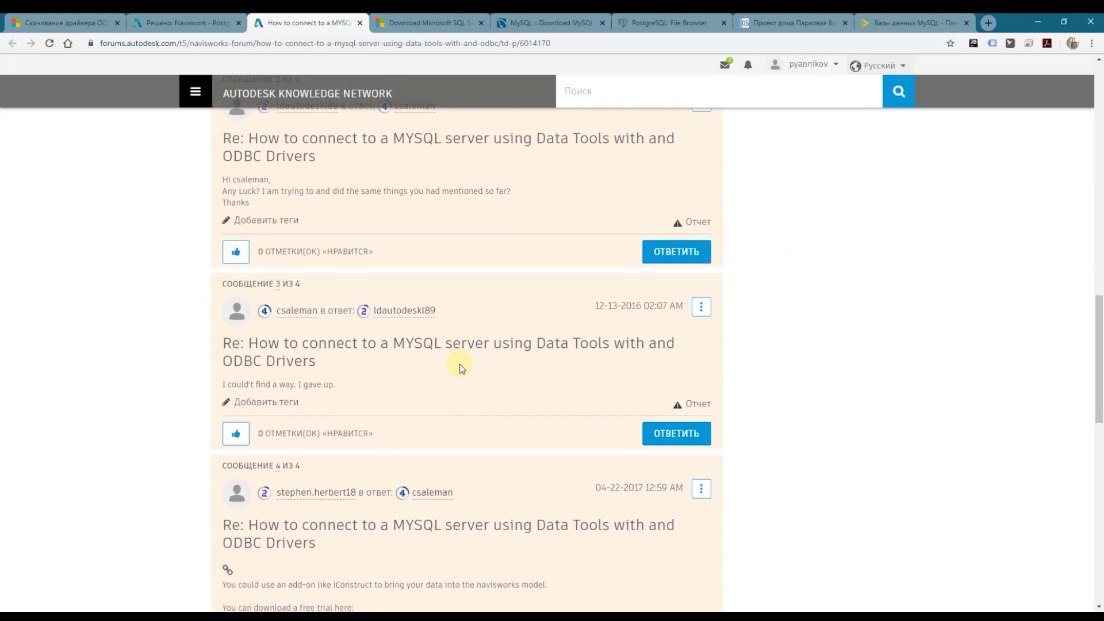
scroll(460, 367, down, 4)
scroll(460, 364, down, 6)
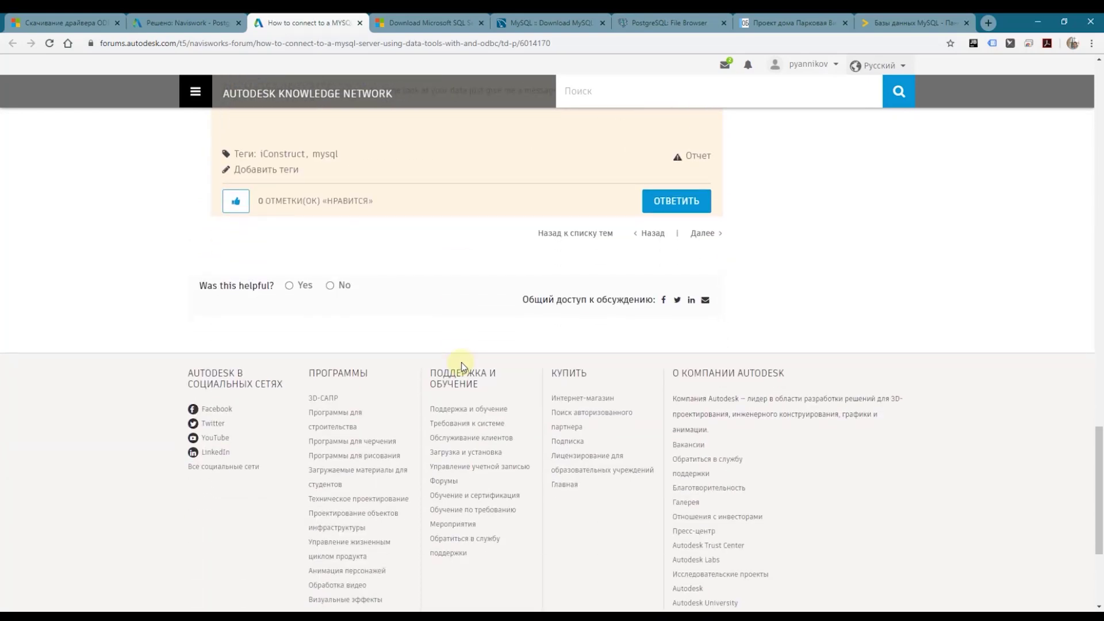
scroll(461, 362, up, 3)
scroll(460, 363, up, 6)
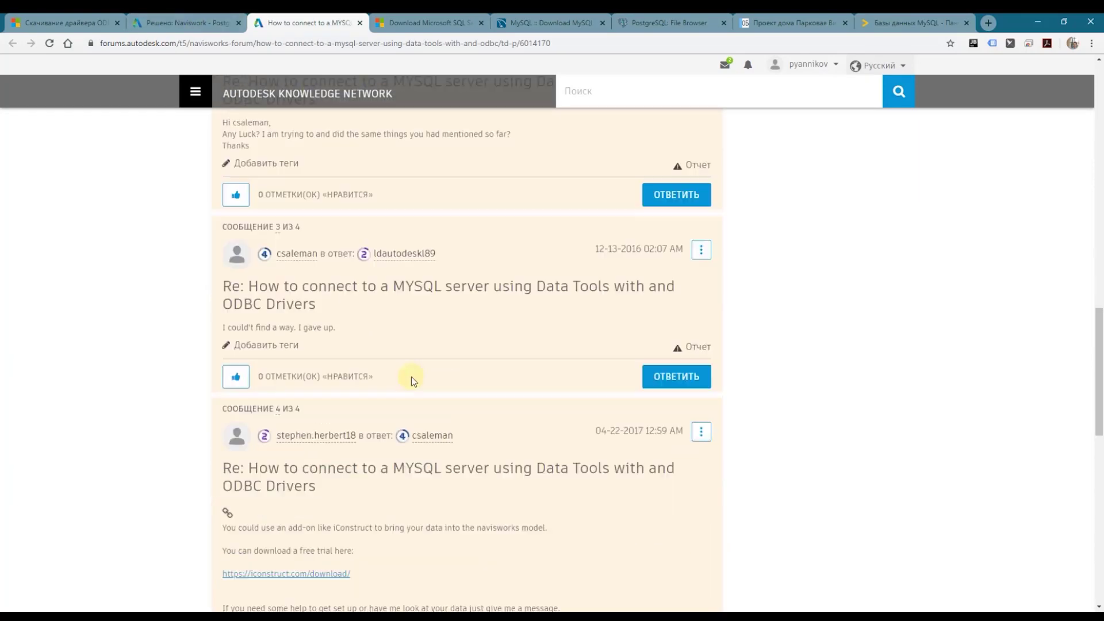
scroll(412, 377, down, 5)
scroll(357, 298, up, 10)
click(198, 24)
scroll(261, 271, down, 5)
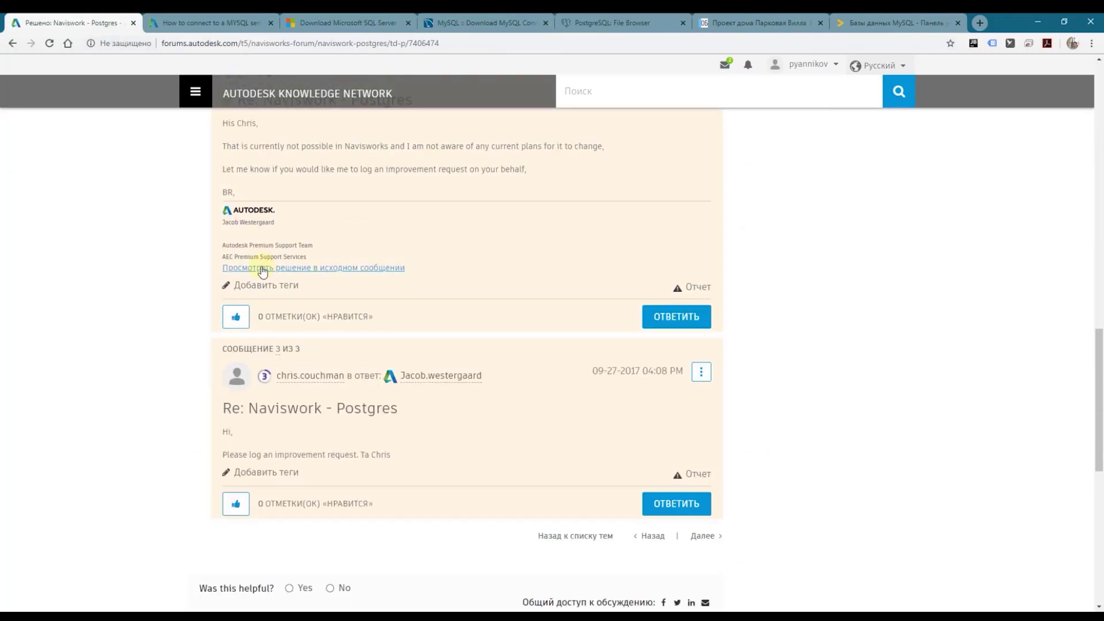
scroll(403, 226, up, 1)
scroll(403, 227, up, 10)
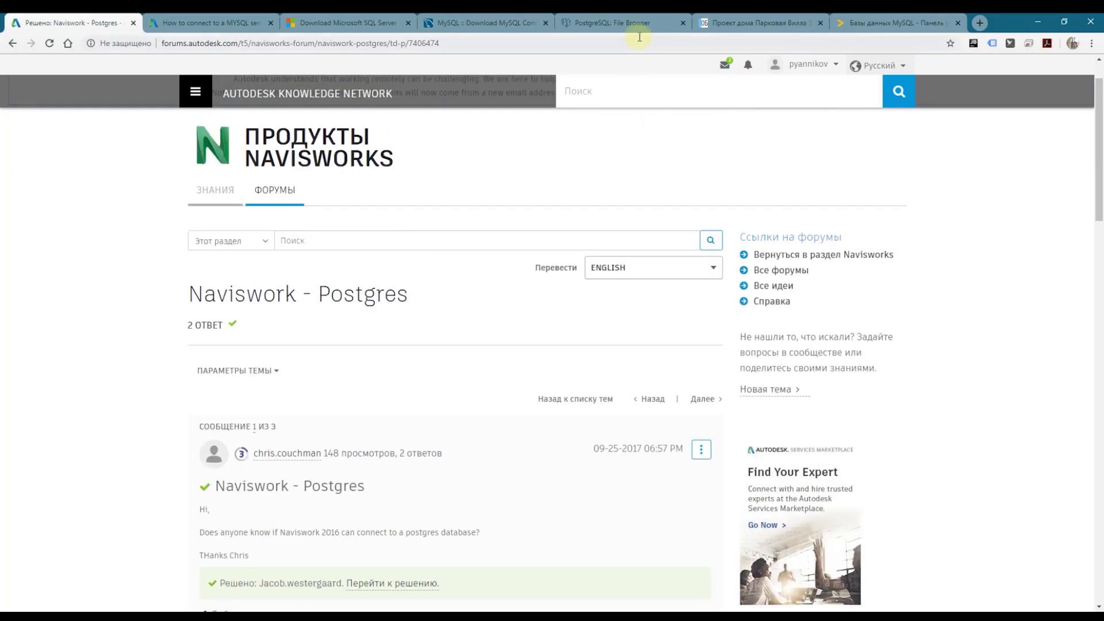
Step: Show the PostgreSQL psqlodbc driver file listing and launch pgAdmin 4
click(638, 24)
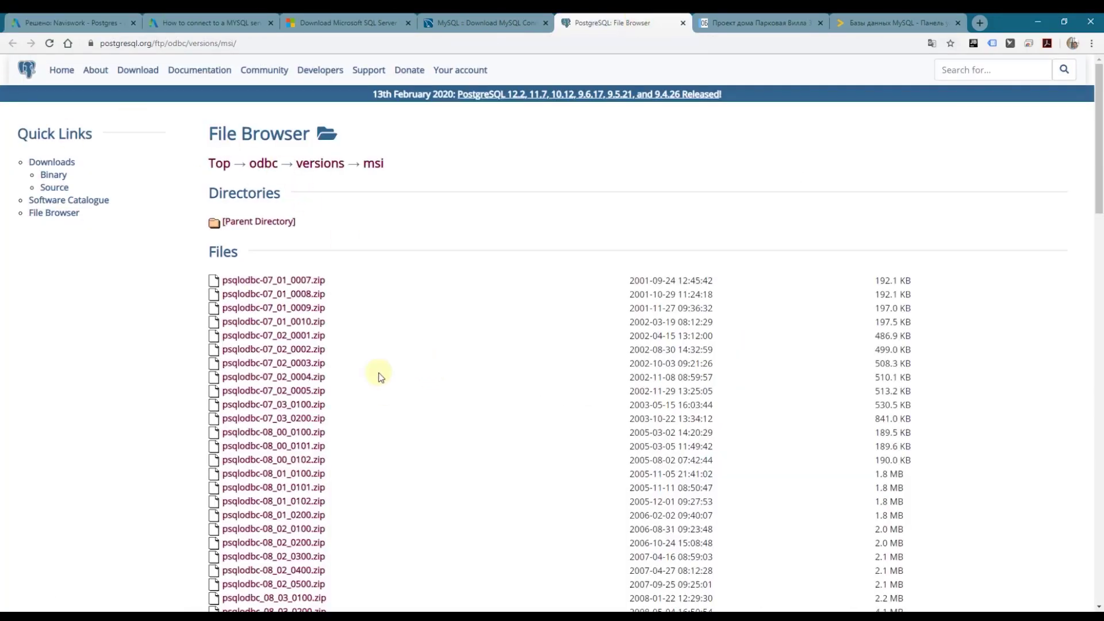
scroll(492, 518, down, 20)
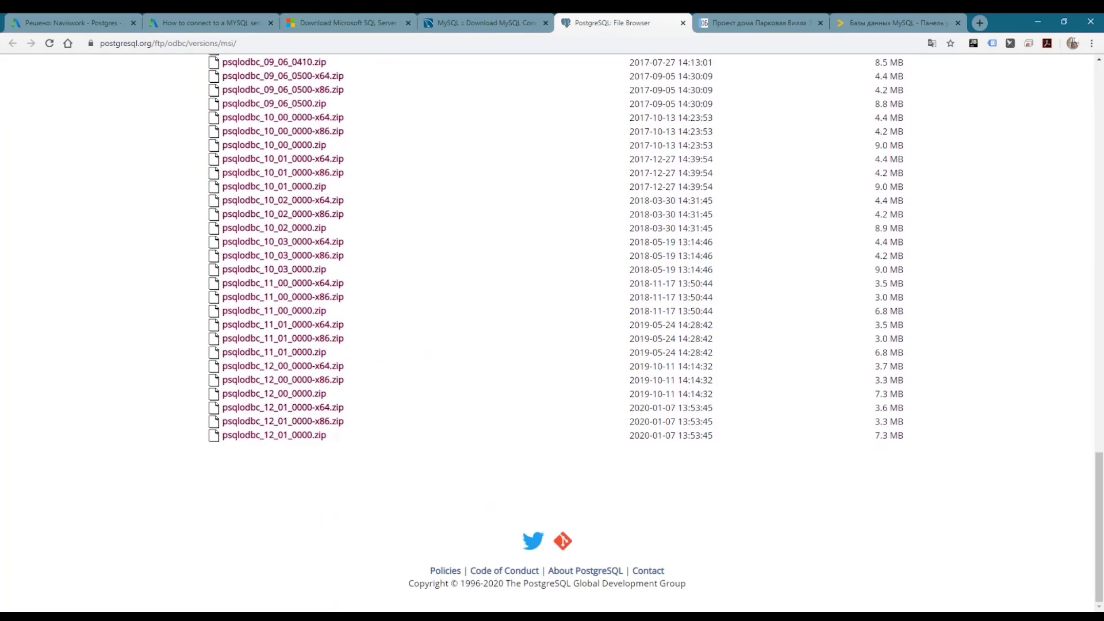
key(super)
scroll(115, 546, down, 10)
click(334, 480)
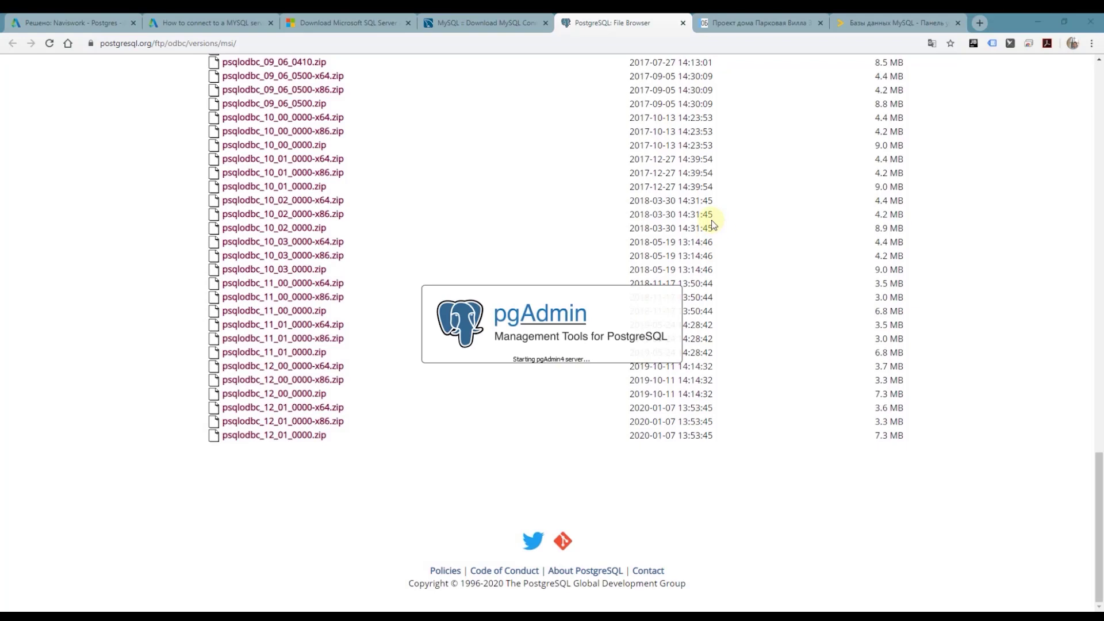
Step: Unlock pgAdmin with the master password and navigate to test_navis's store table
text(****)
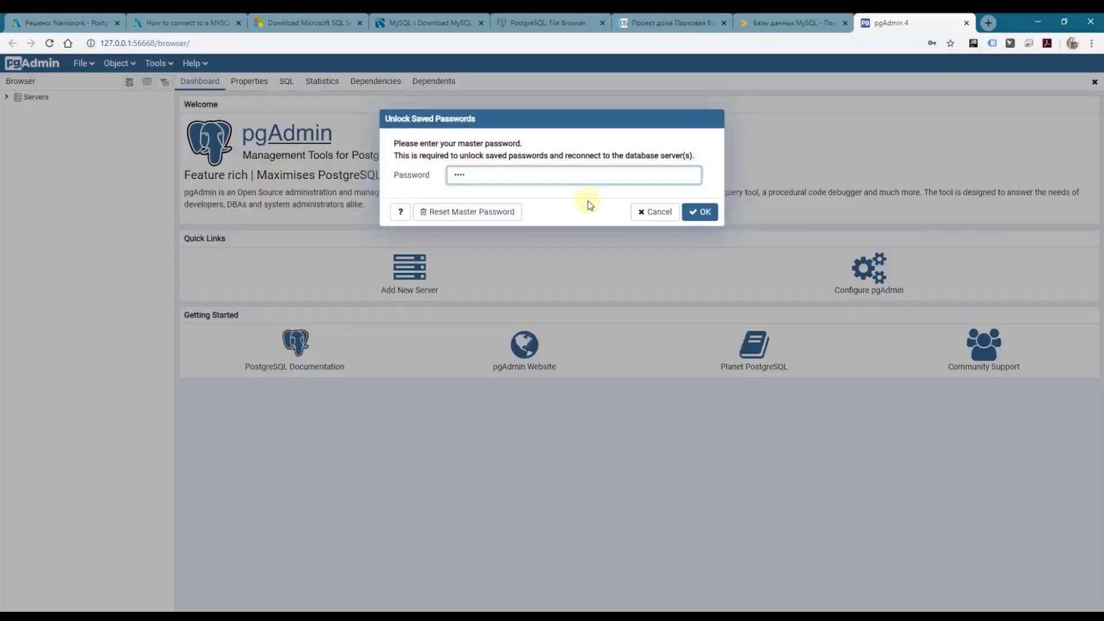
key(Return)
click(42, 147)
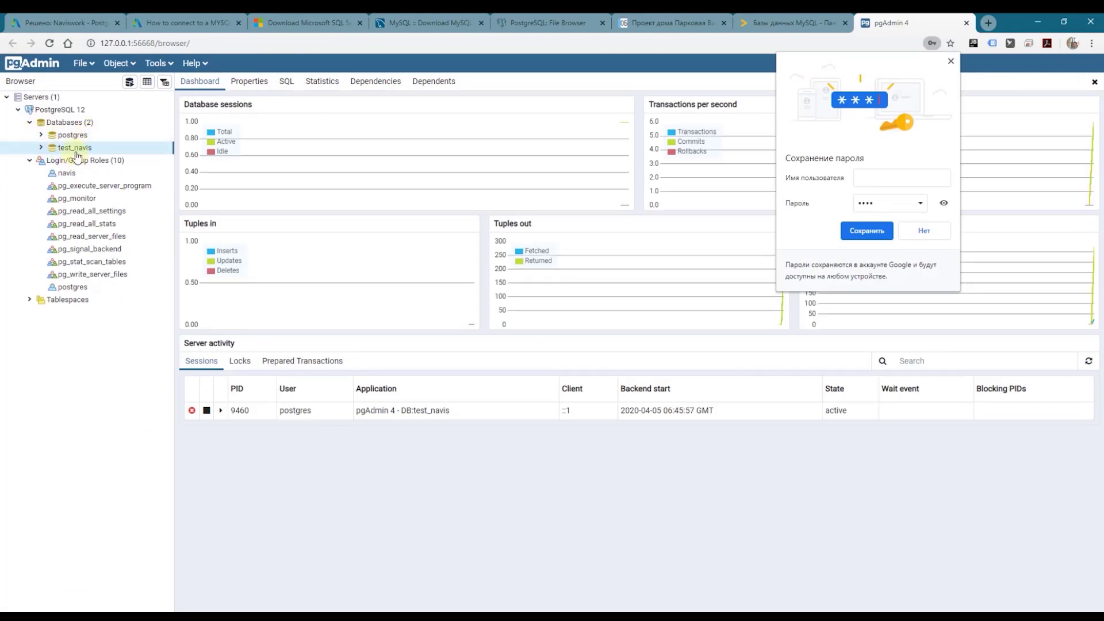
click(42, 147)
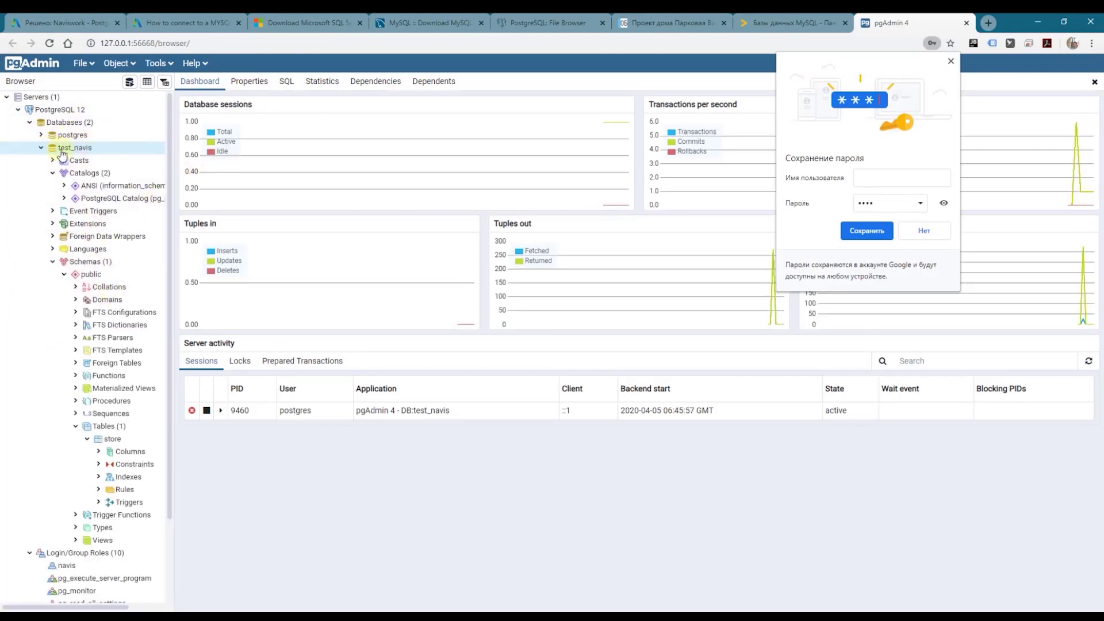
scroll(112, 248, down, 3)
scroll(108, 246, up, 3)
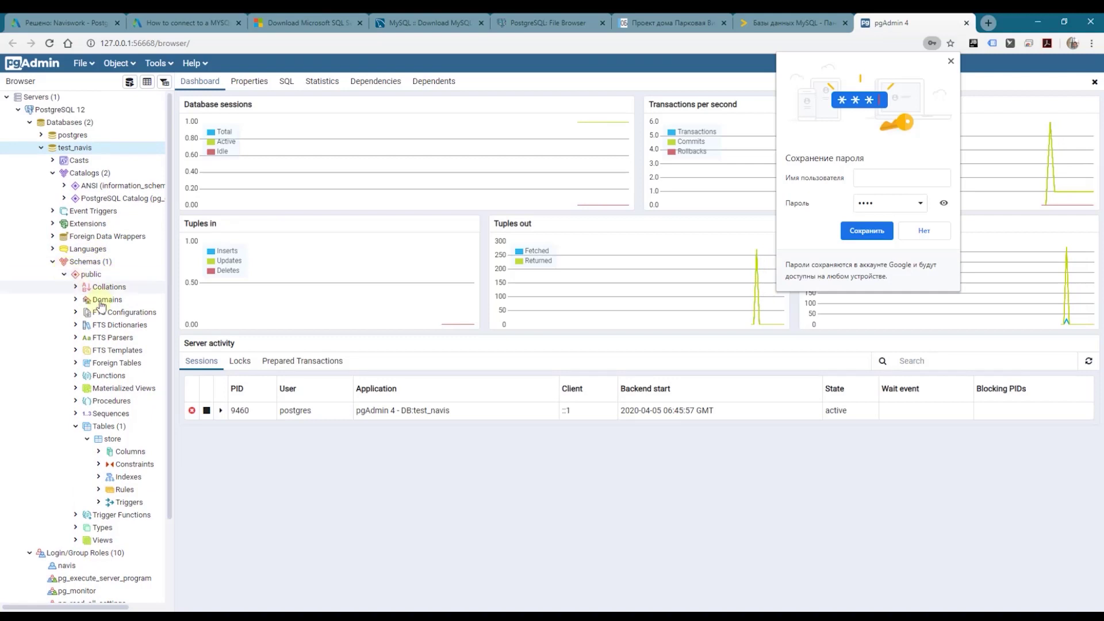
click(109, 426)
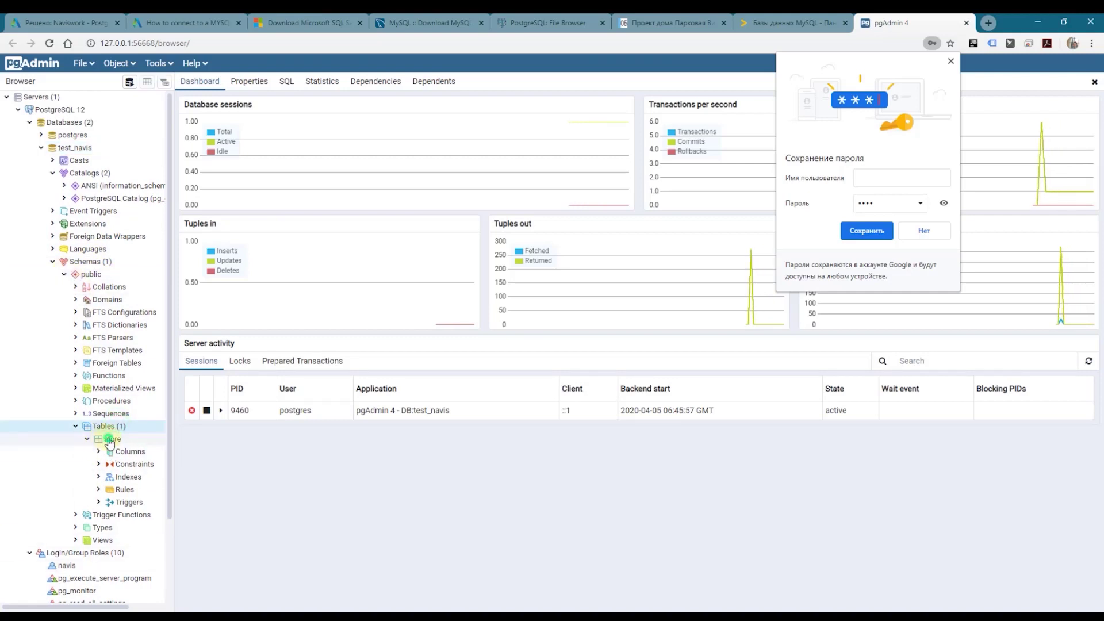
click(110, 440)
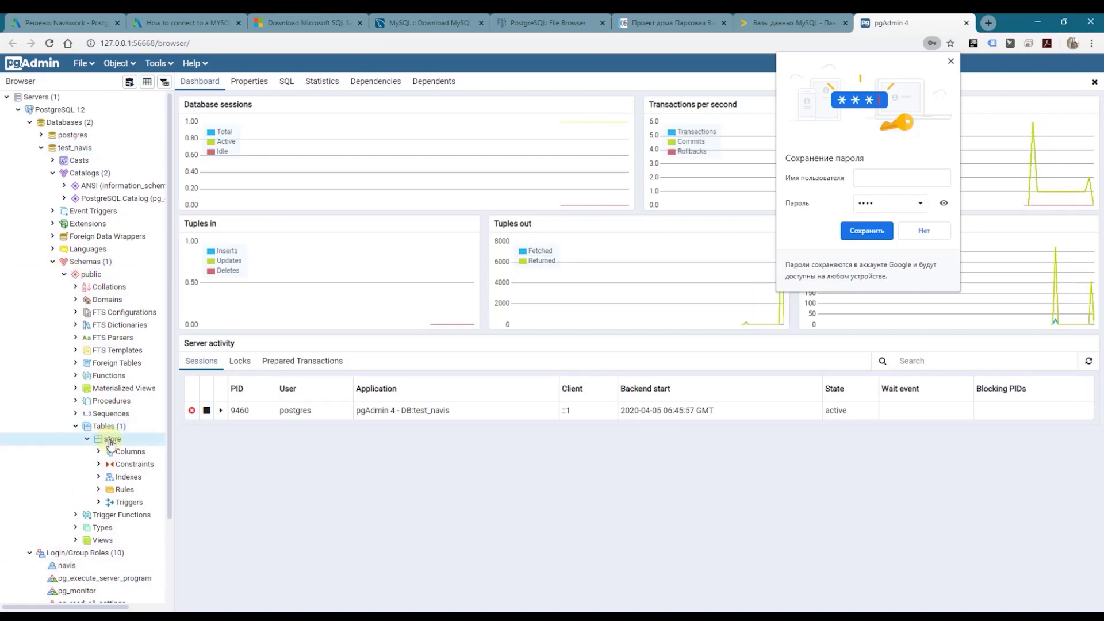
Step: Check pgAdmin's help options and the PostgreSQL 12 server, then return to the psqlodbc listing
click(547, 23)
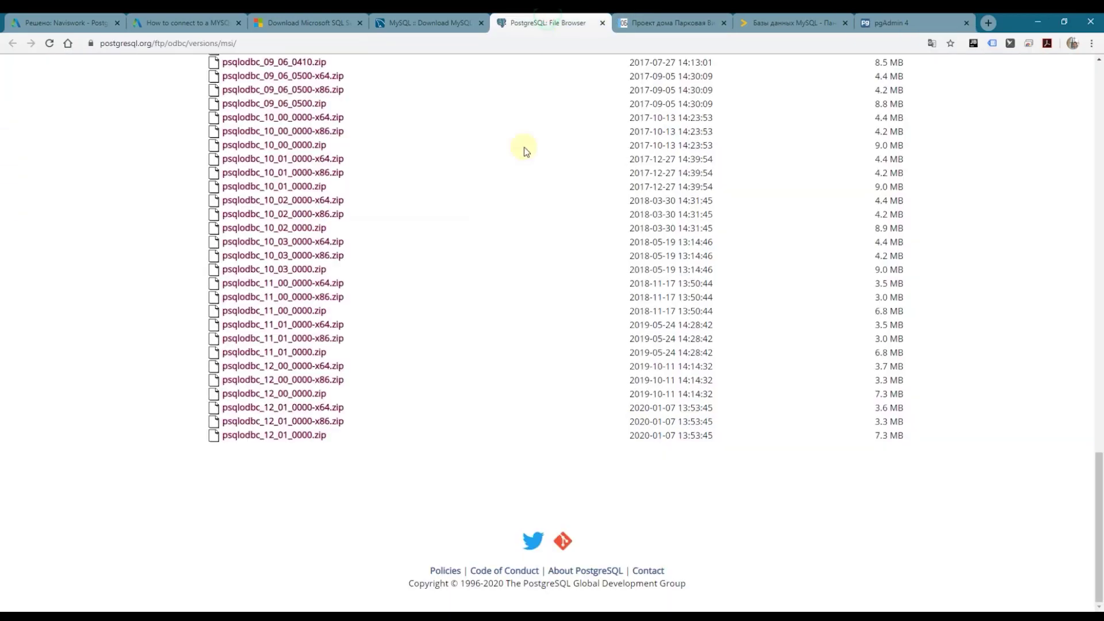
click(909, 23)
click(194, 64)
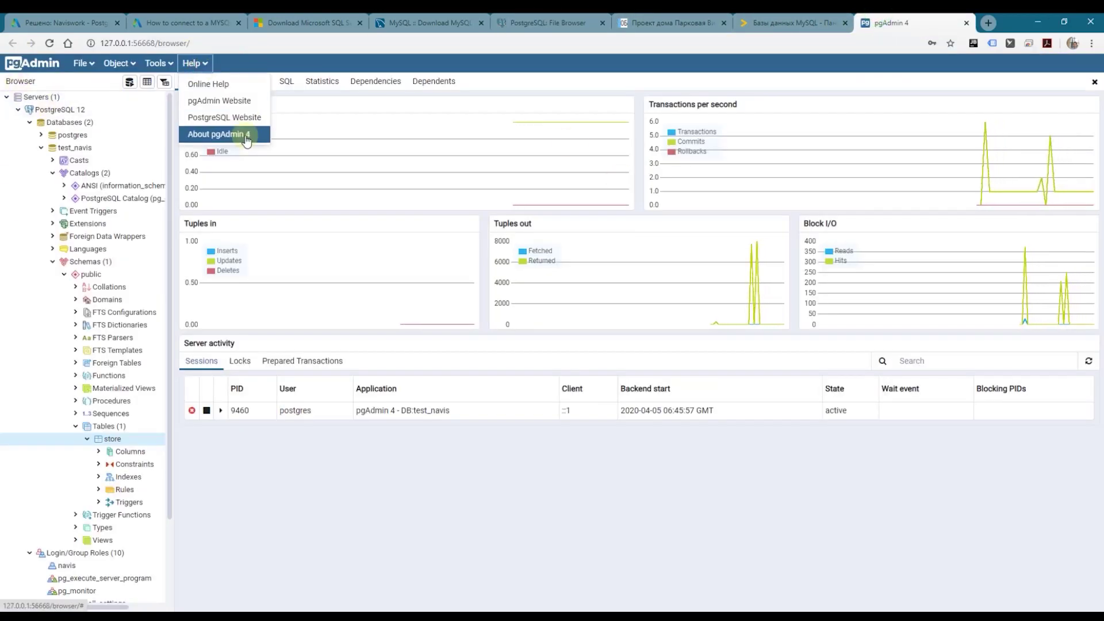
click(81, 110)
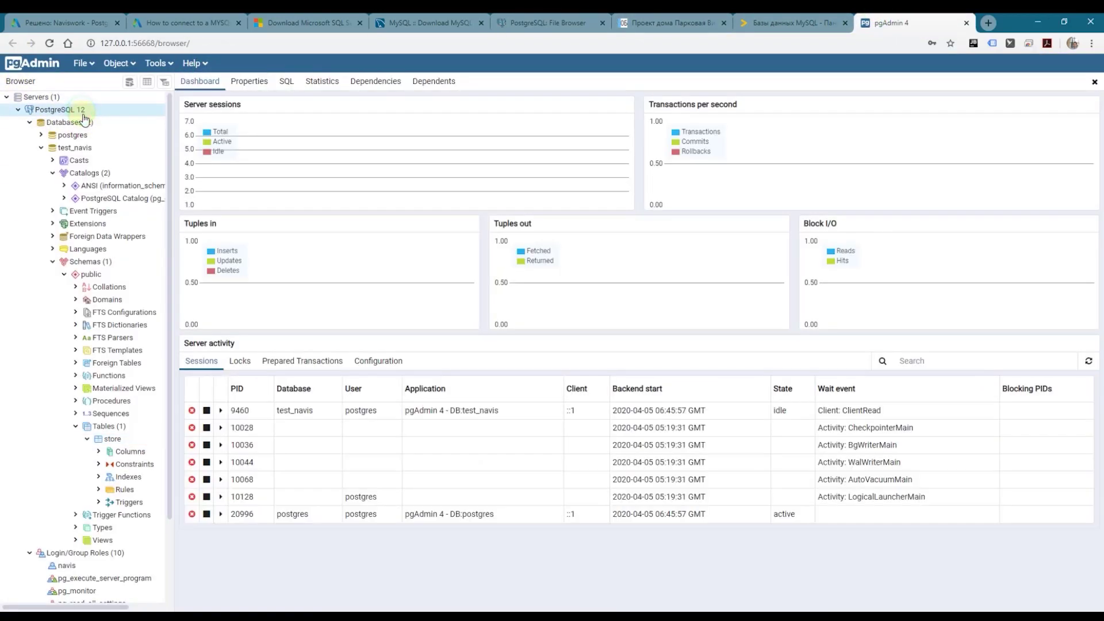
click(549, 23)
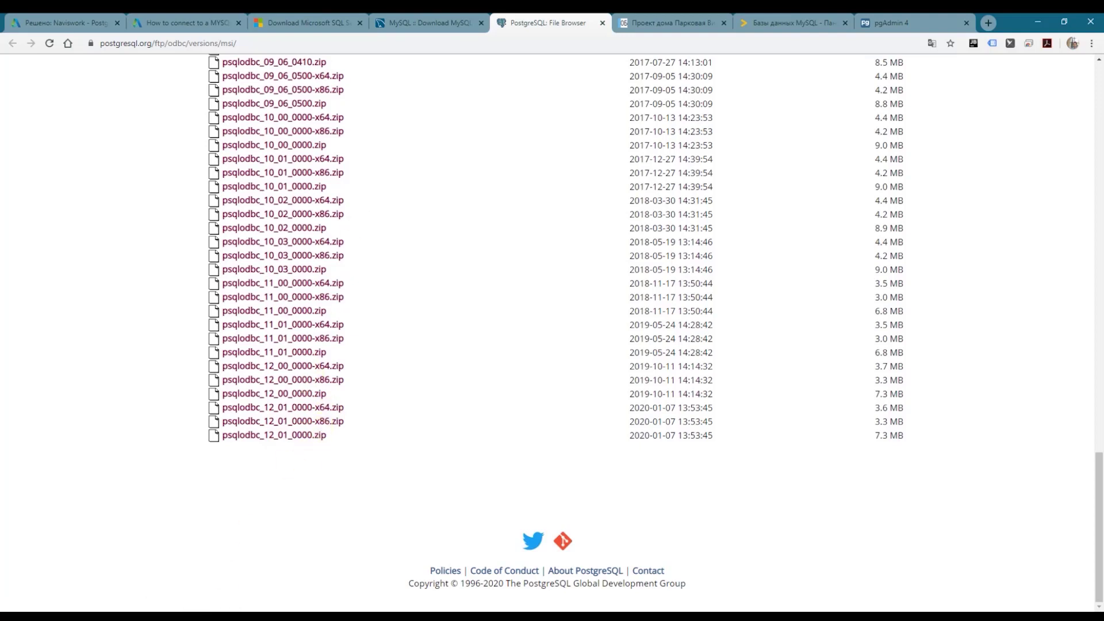
click(41, 617)
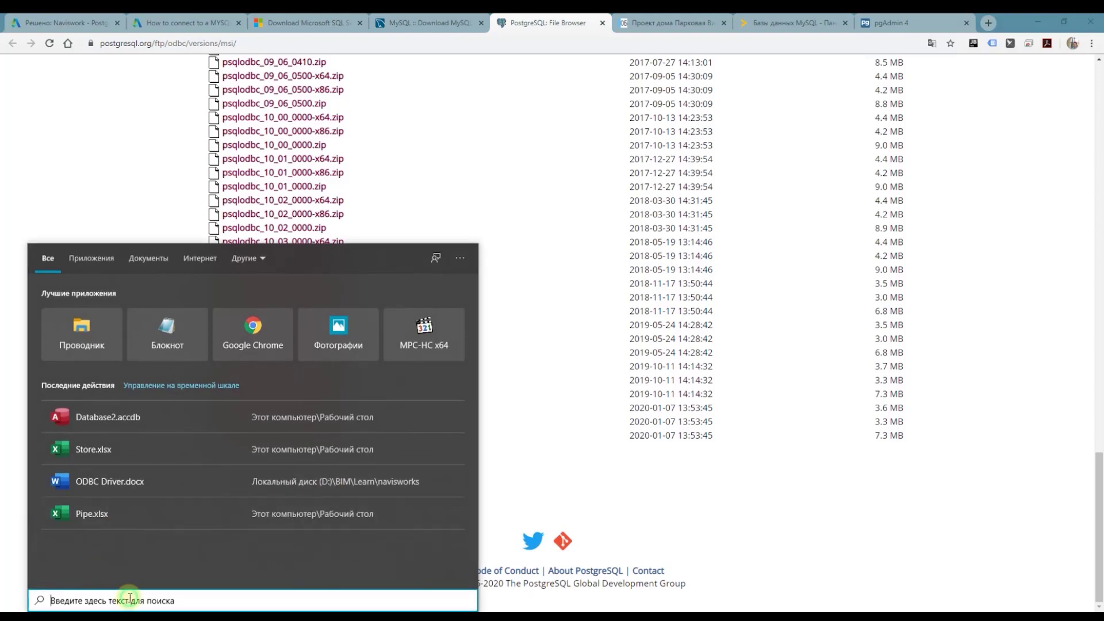
Step: In ODBC Data Sources (64-bit), confirm the PostgreSQL ANSI and Unicode drivers, including x64, are installed
text(odbc)
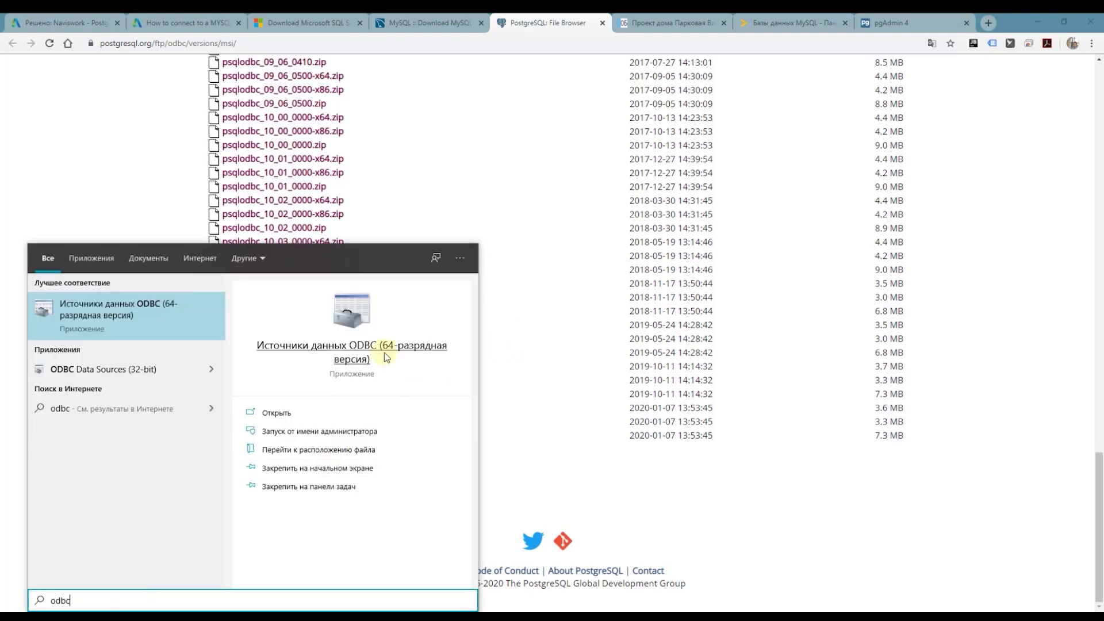
click(390, 347)
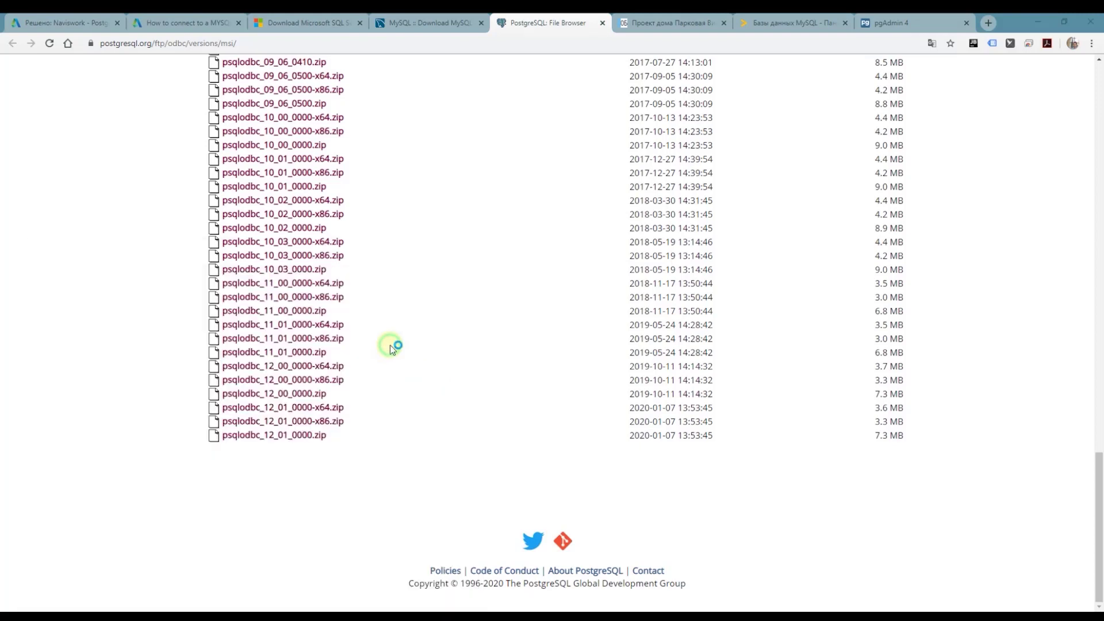
click(684, 234)
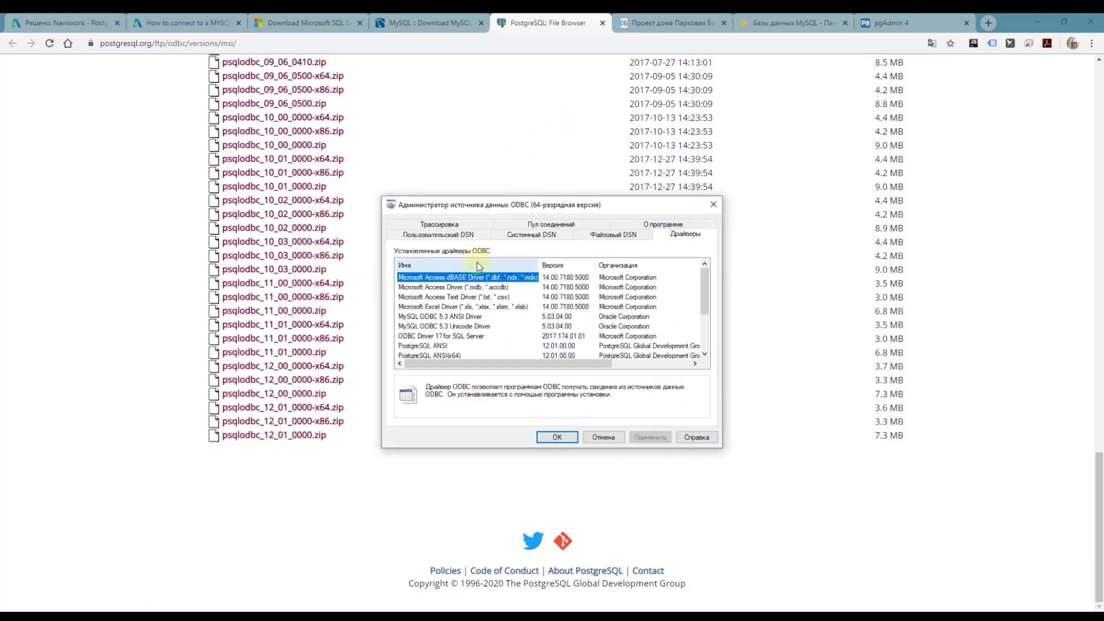
scroll(460, 348, down, 1)
click(439, 318)
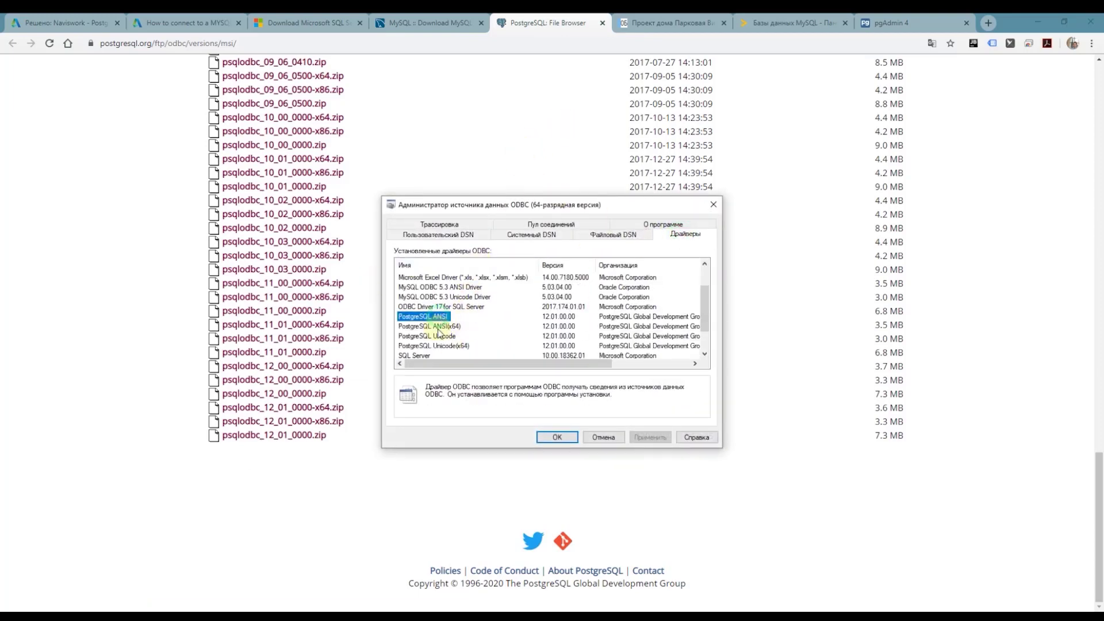
click(441, 327)
click(446, 337)
click(453, 347)
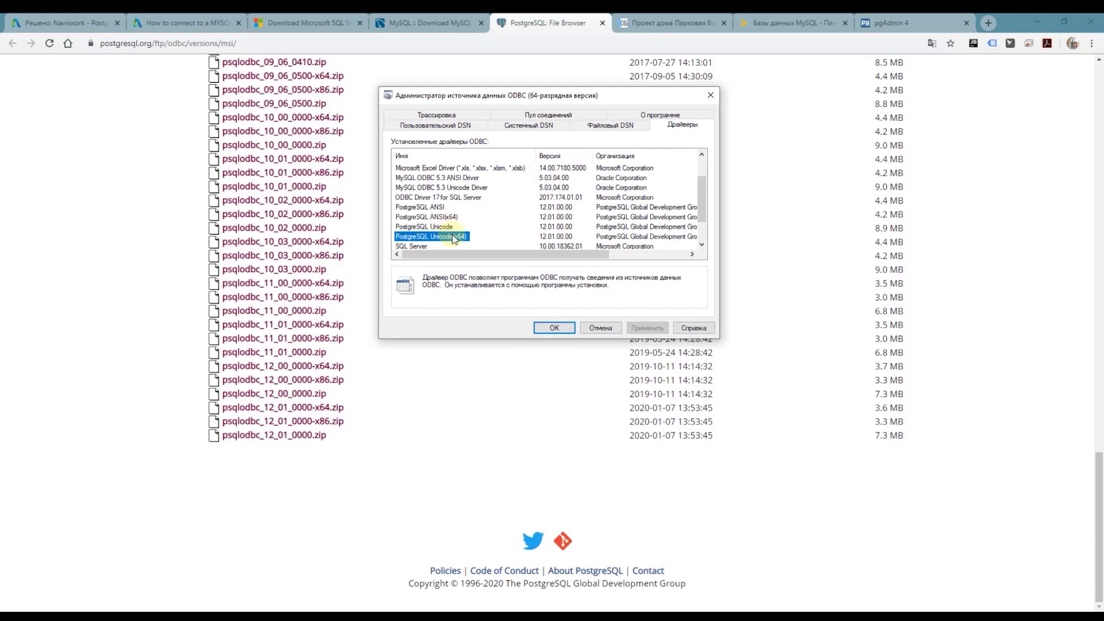
click(445, 238)
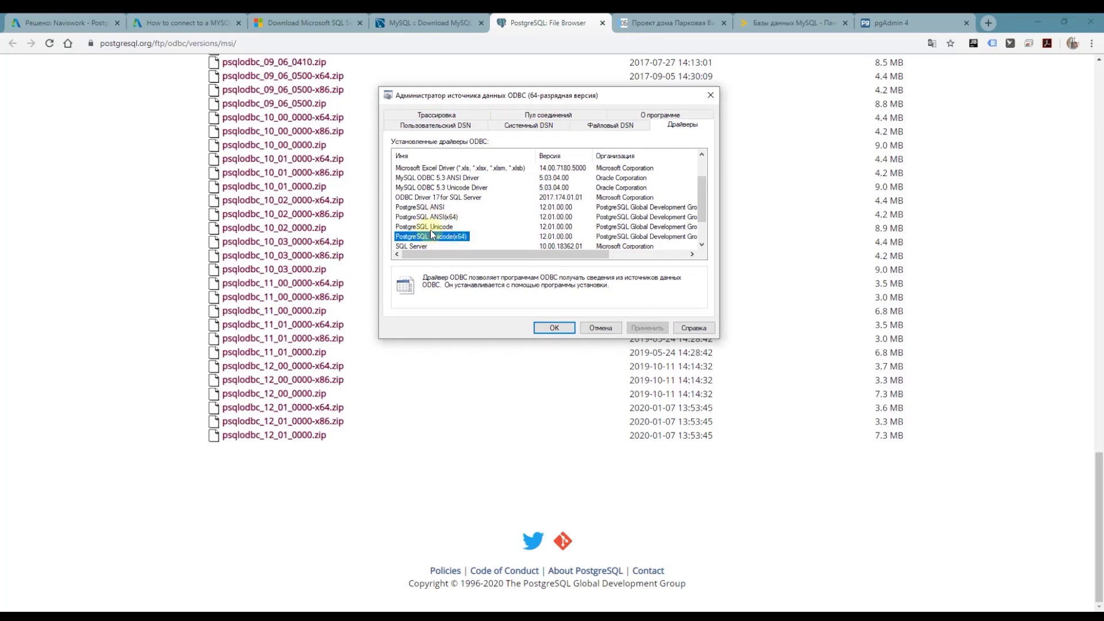
click(441, 217)
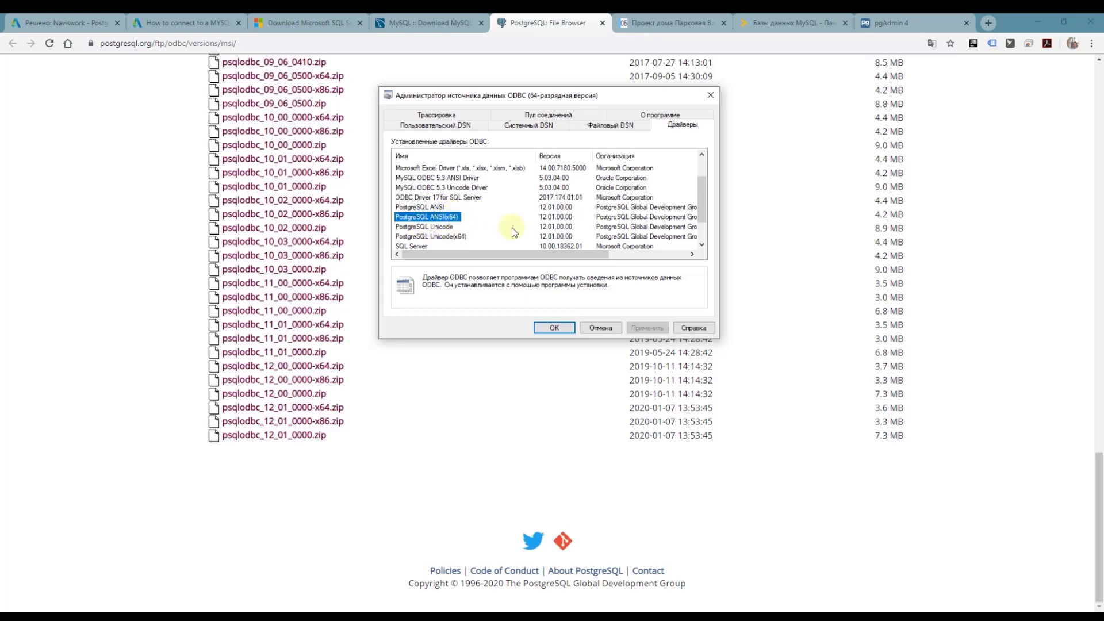
click(601, 327)
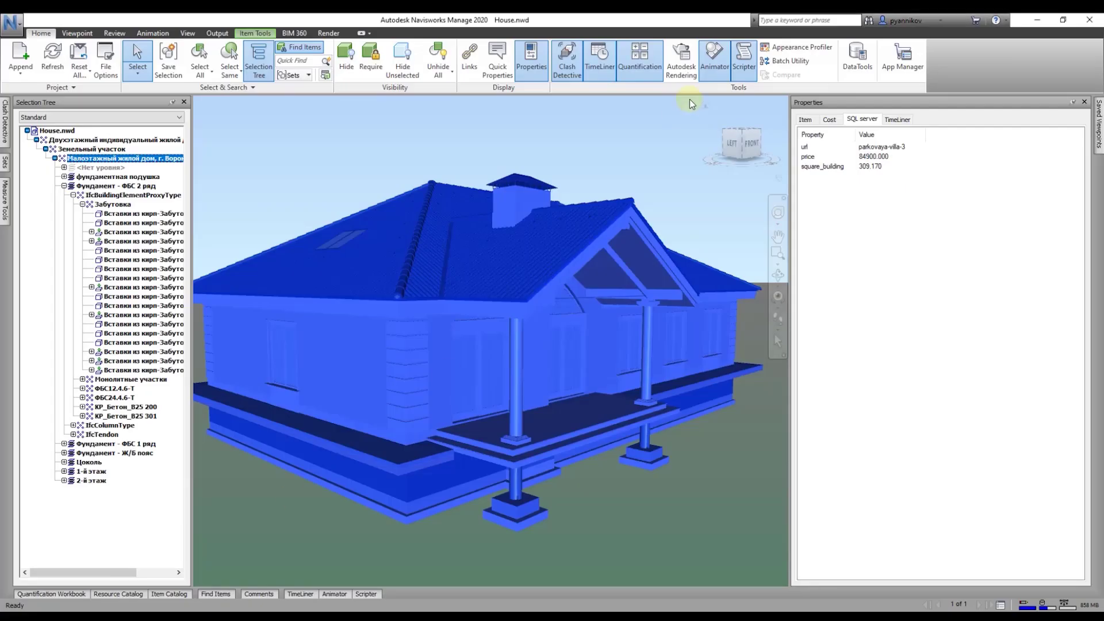
Step: Create a new DataTools link named 'PostgreSQL' using the PostgreSQL ANSI driver
click(853, 80)
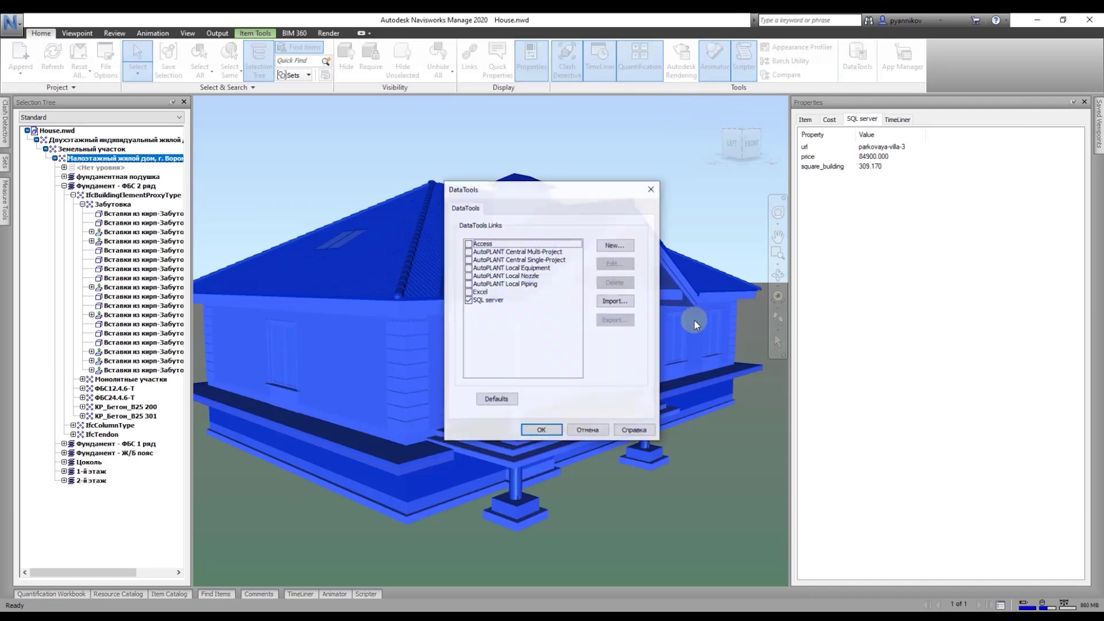
click(477, 300)
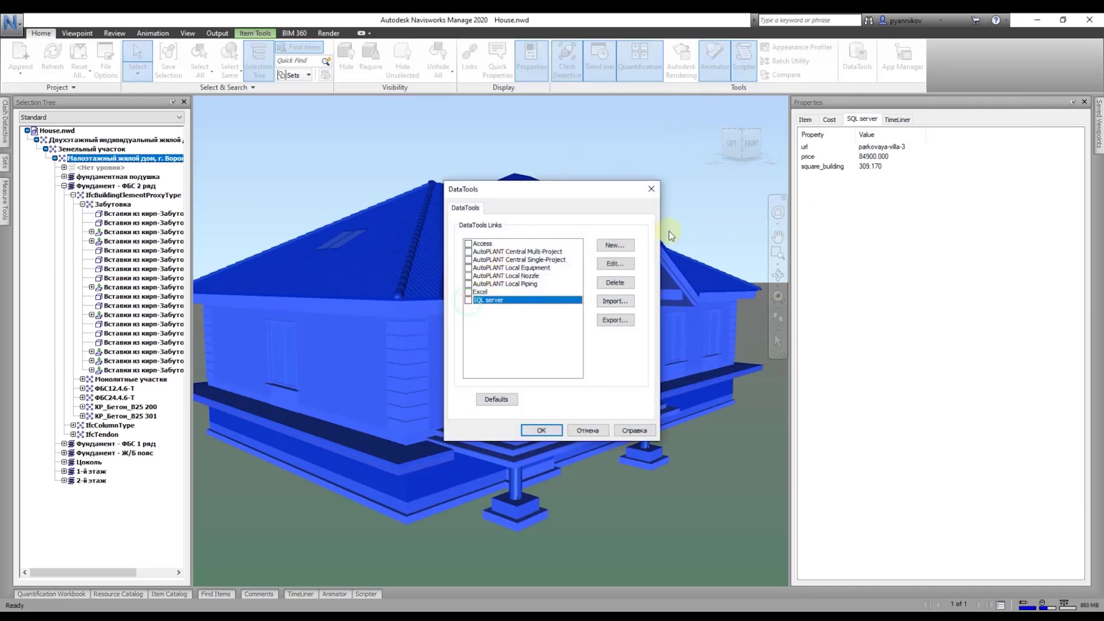
click(615, 245)
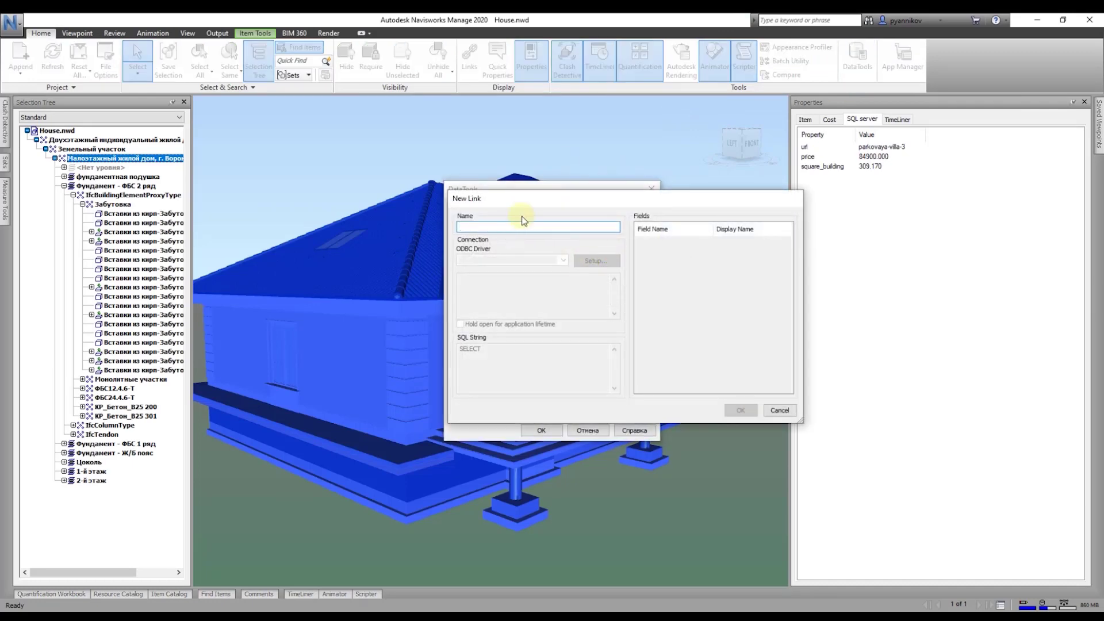
text(PostgreSQL)
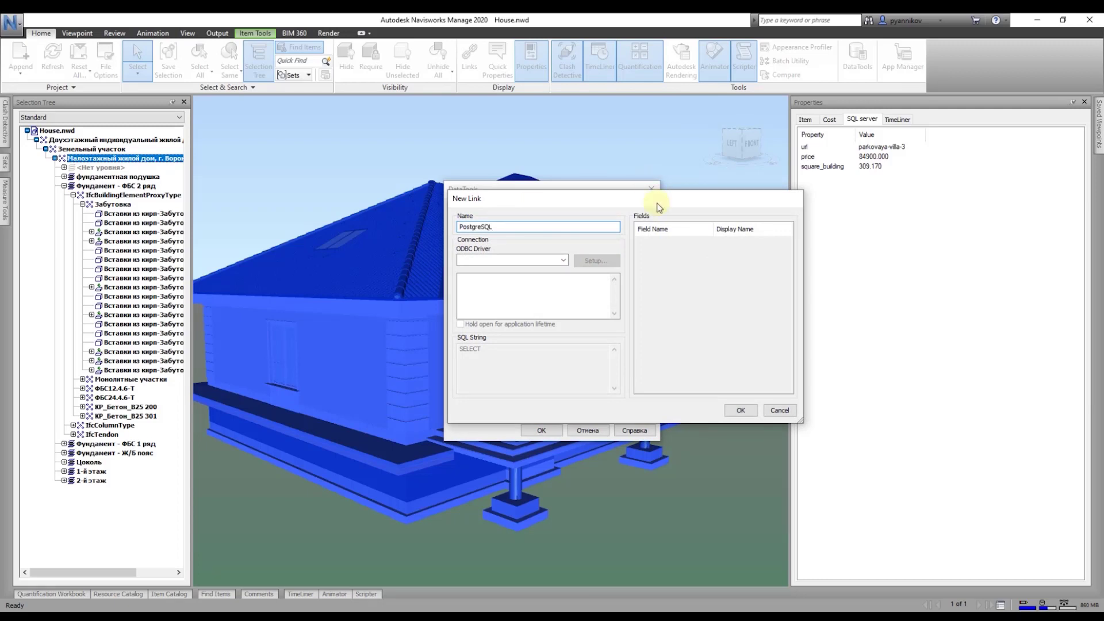
click(563, 260)
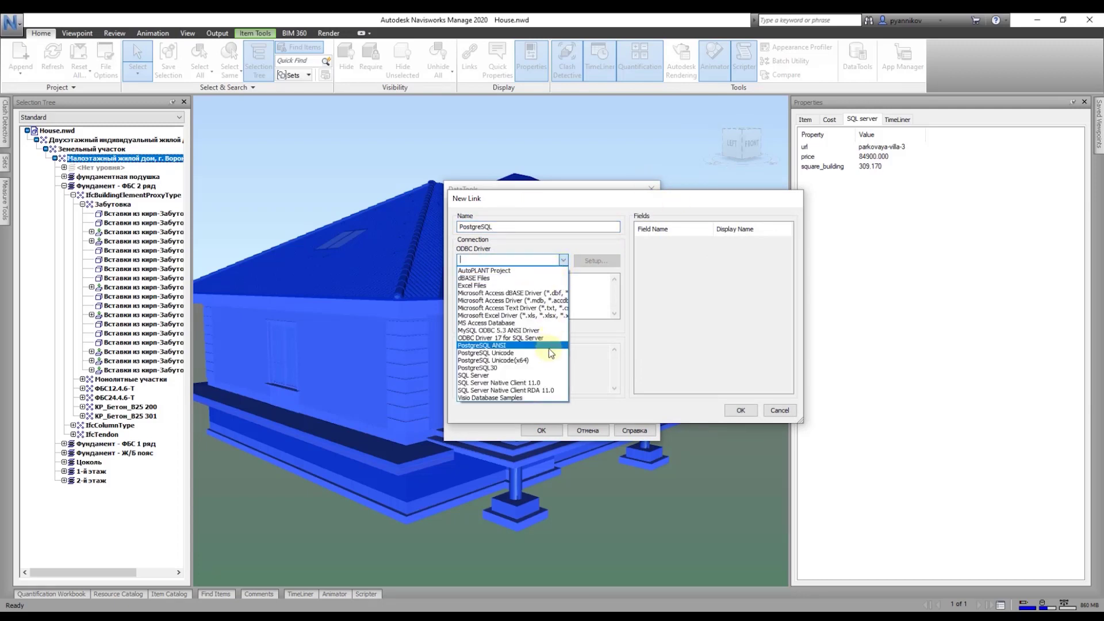
click(517, 354)
click(596, 261)
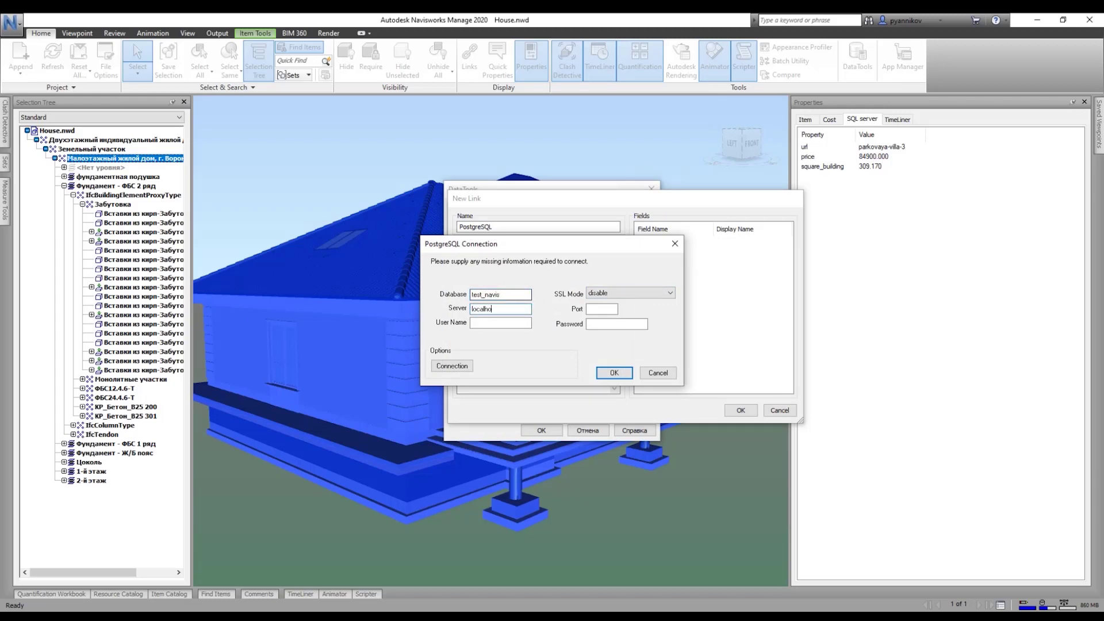
Step: Set the connection to database test_navis on localhost port 5432 with the user's password
text(1234)
click(452, 366)
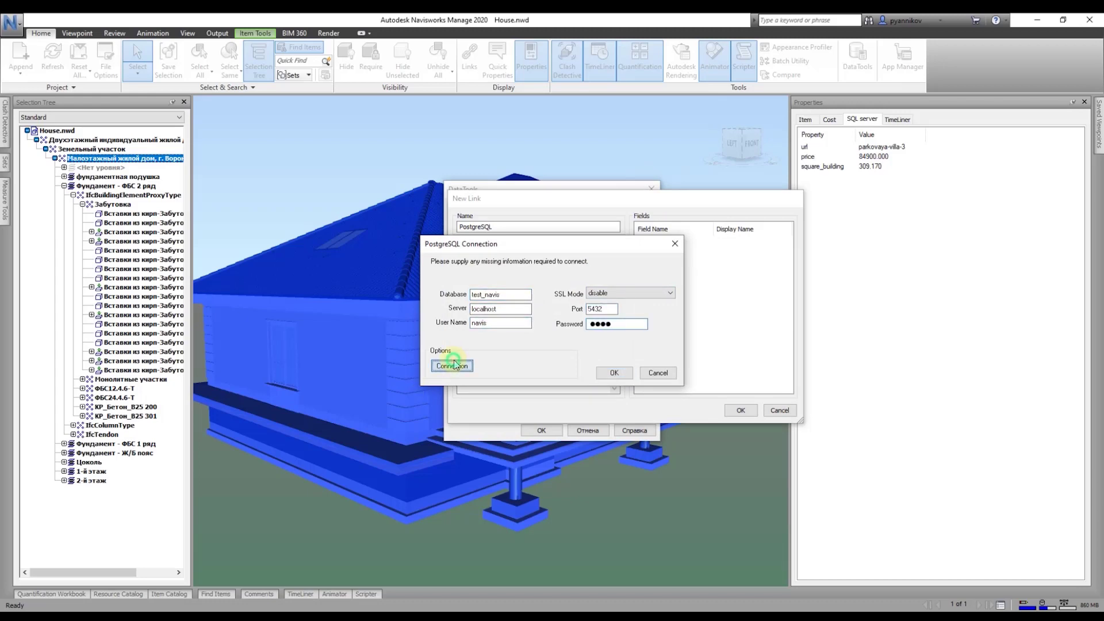
click(460, 218)
click(450, 419)
click(614, 373)
click(543, 357)
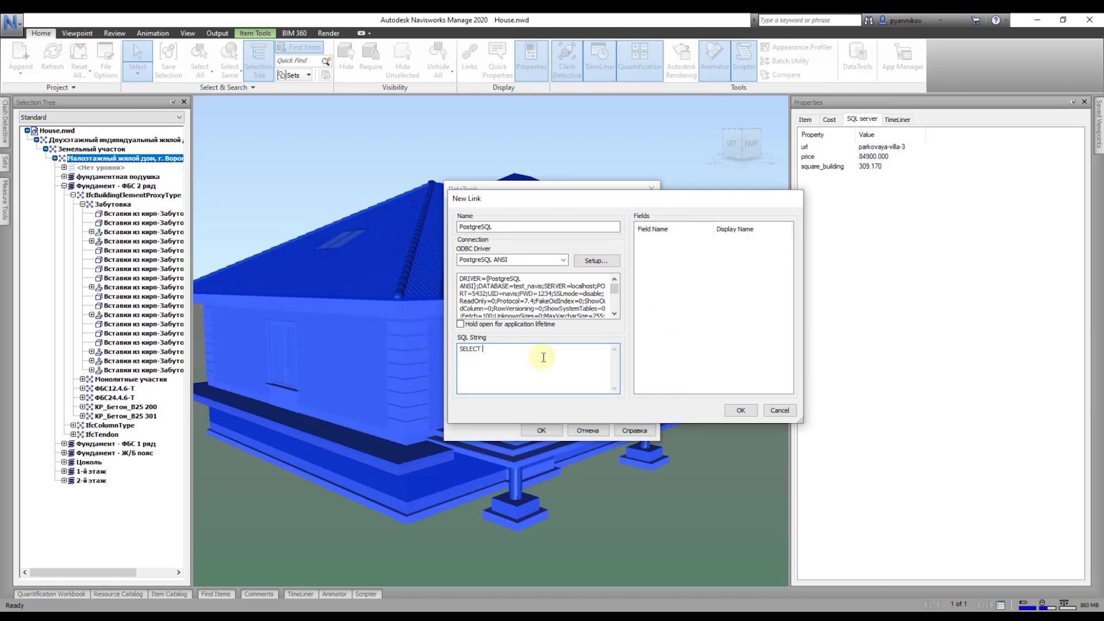
Step: Enter the query SELECT * FROM public.store WHERE url=%prop and add name and price fields
key(ctrl+a)
text(SELECT *F)
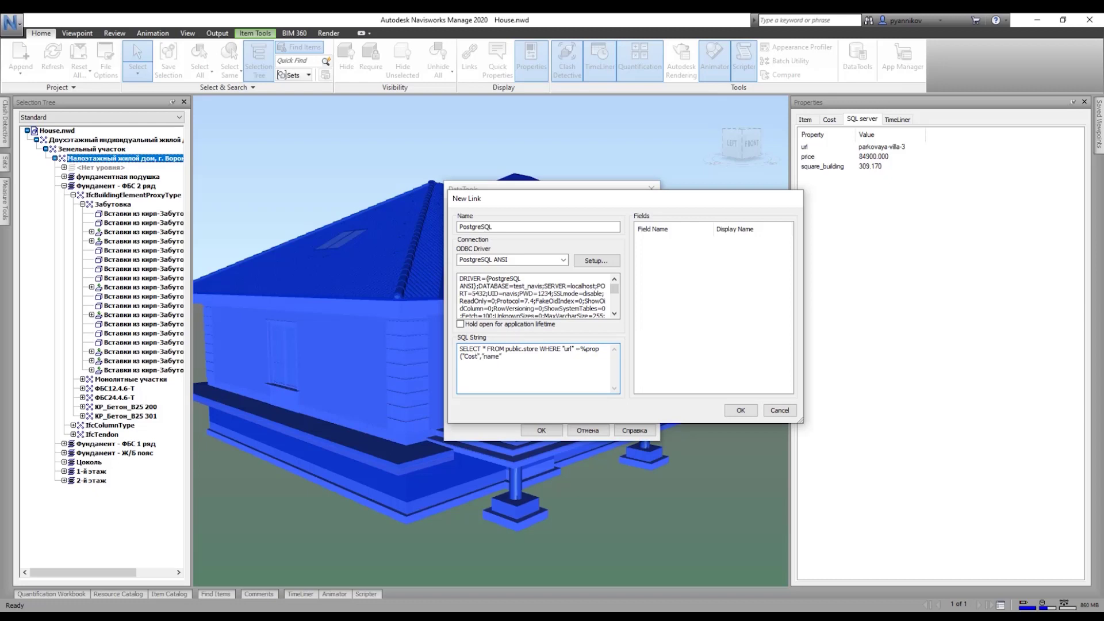
click(662, 240)
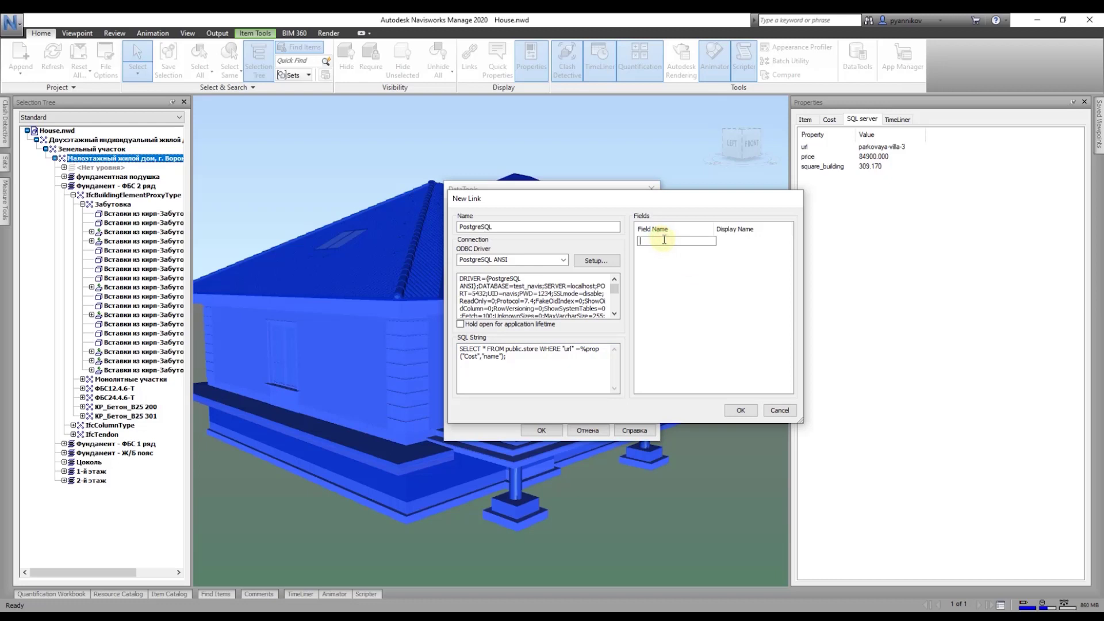
text(name)
key(Return)
click(684, 251)
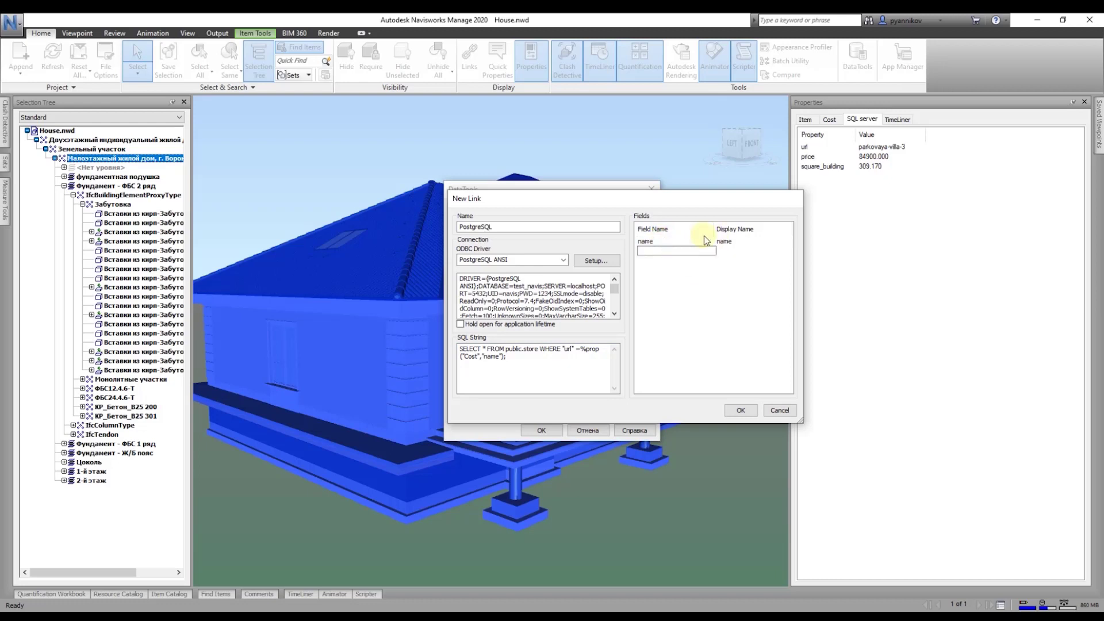
key(Return)
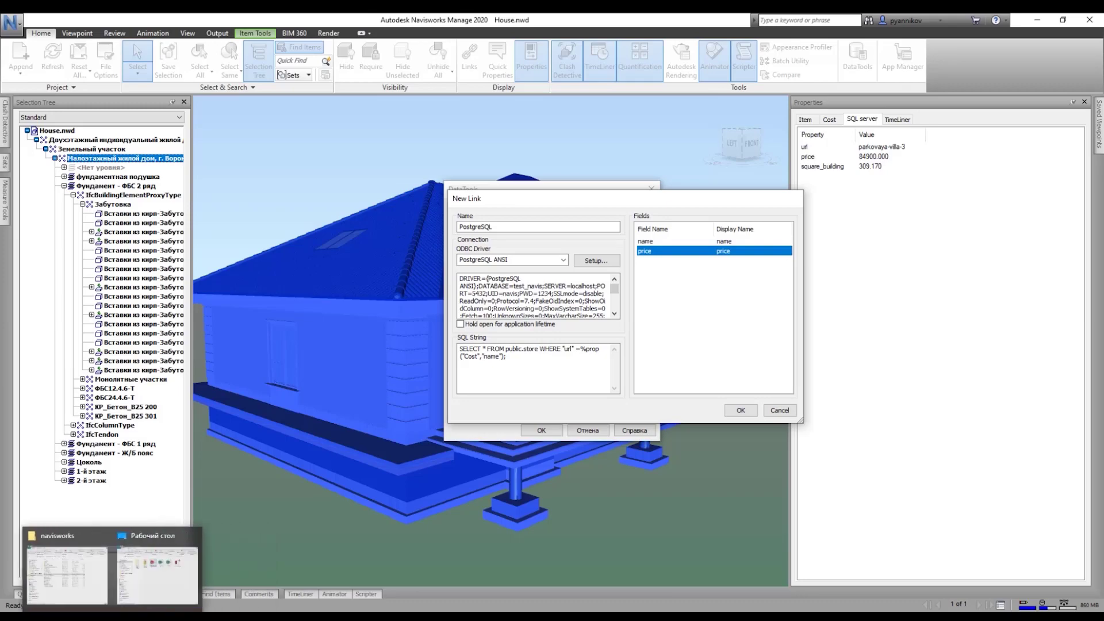
Step: Check the store columns in pgAdmin, add the info field, then save and enable the PostgreSQL link
click(126, 599)
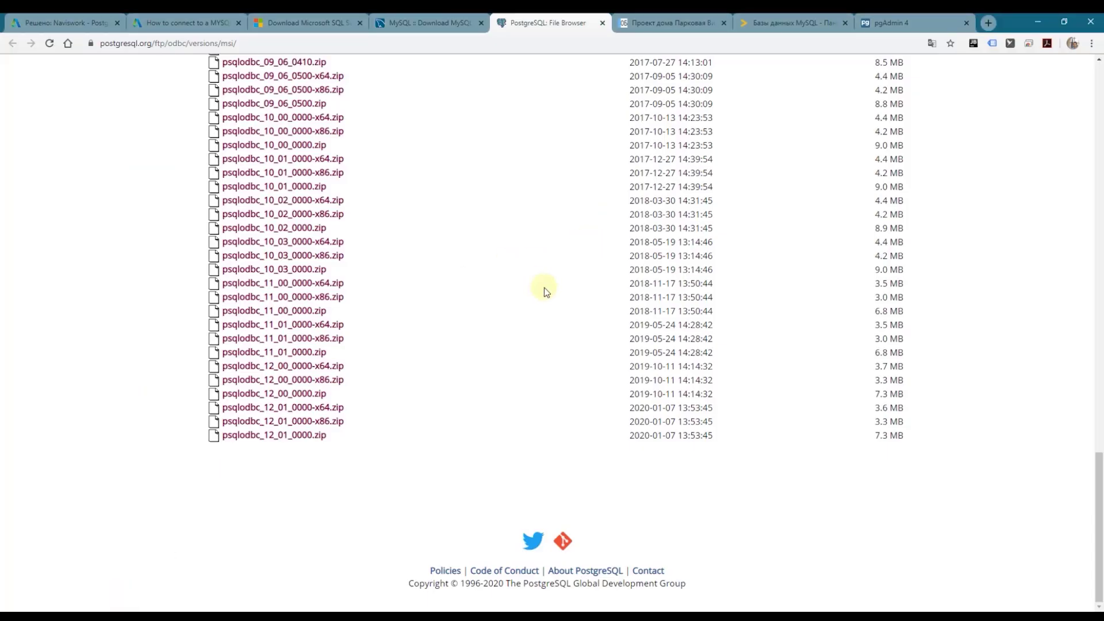
click(880, 22)
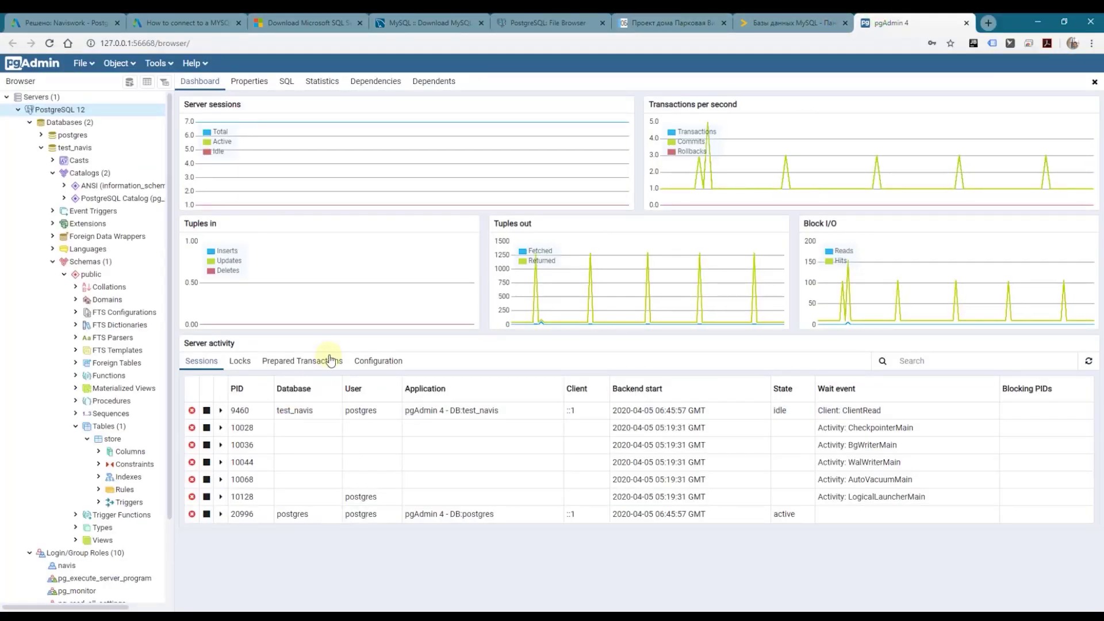
click(99, 453)
scroll(105, 456, down, 4)
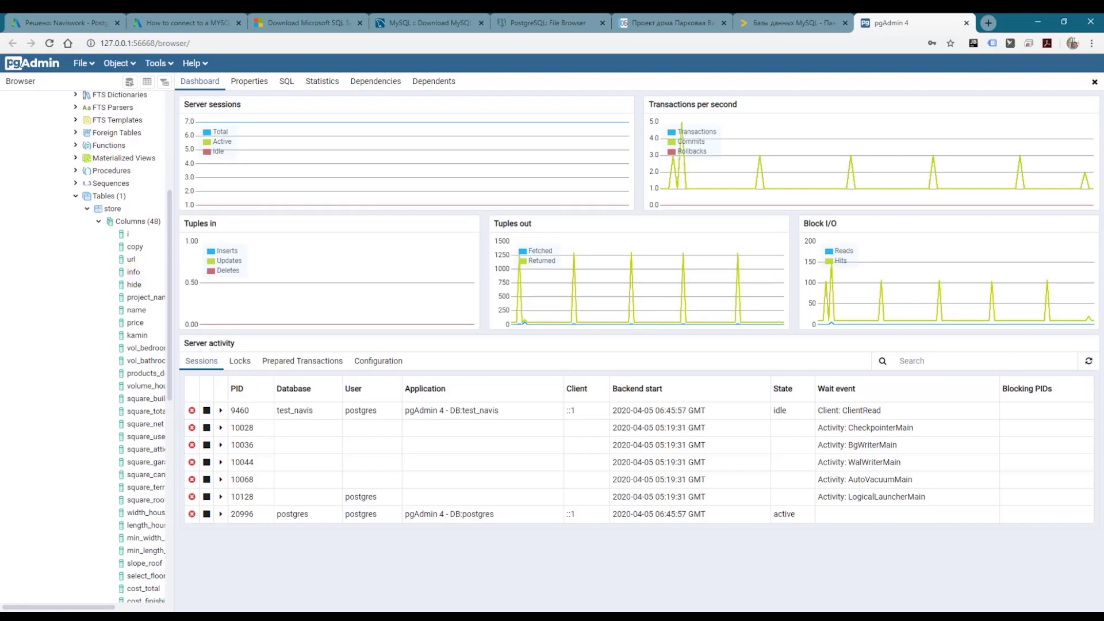
mouse_move(183, 617)
click(183, 575)
click(676, 260)
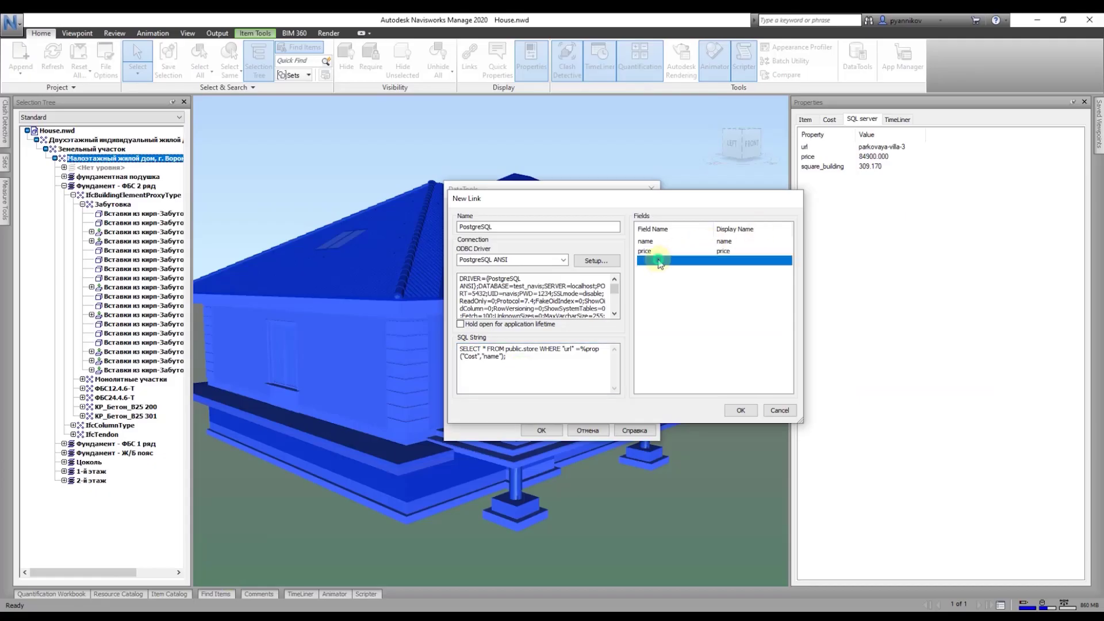
click(740, 410)
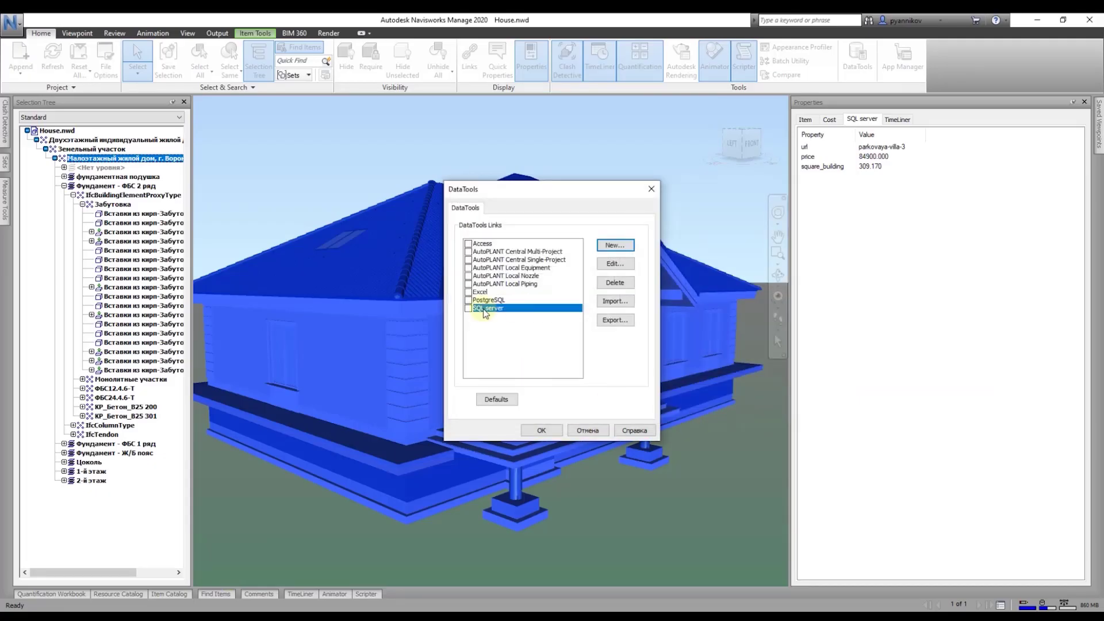
click(468, 299)
click(541, 430)
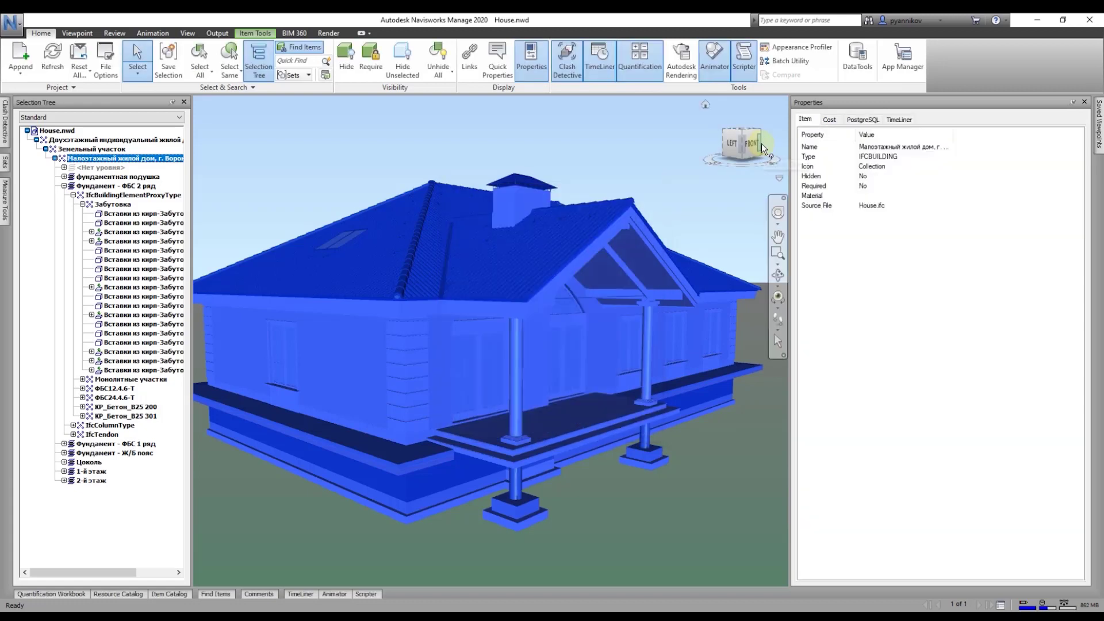
Step: Show the house's PostgreSQL properties with the property name column widened
click(864, 120)
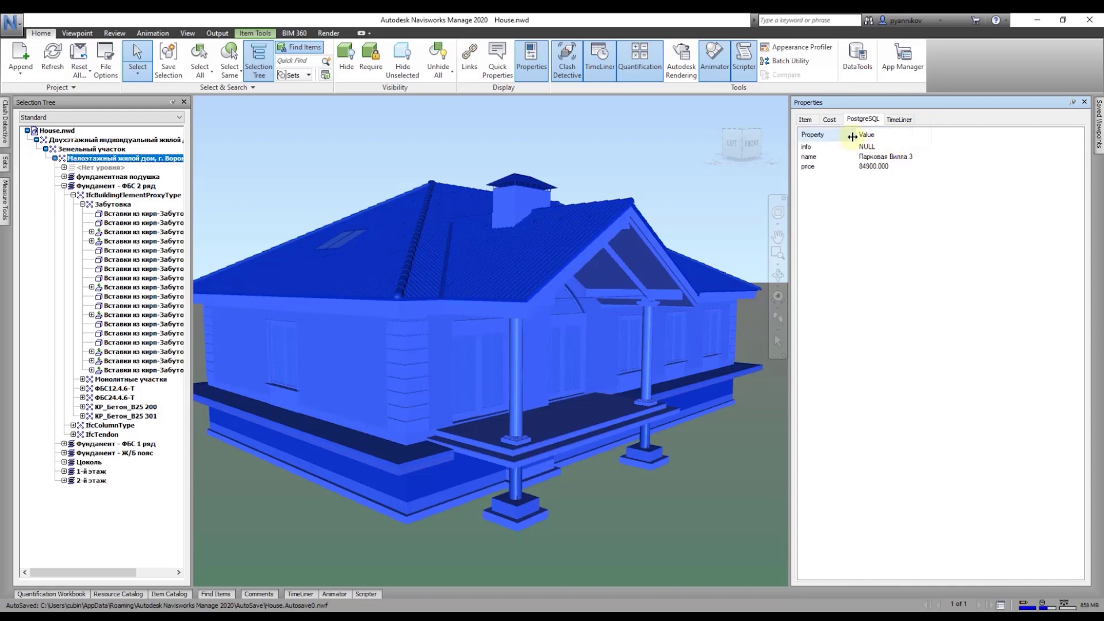
drag(855, 134, 866, 135)
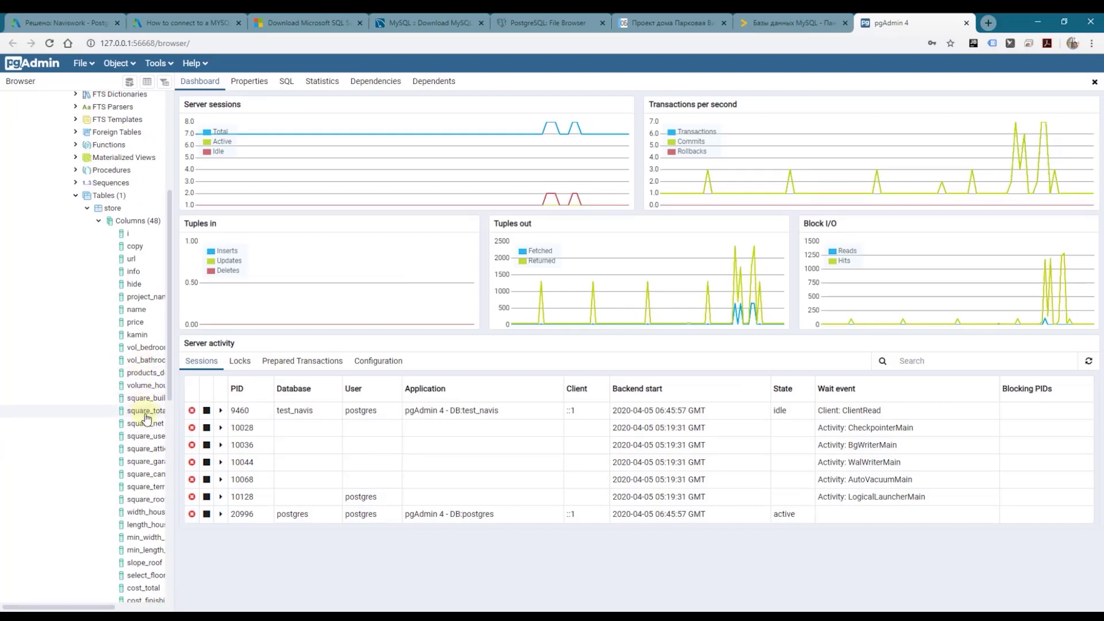
scroll(138, 379, down, 3)
drag(173, 382, 220, 408)
scroll(157, 348, down, 5)
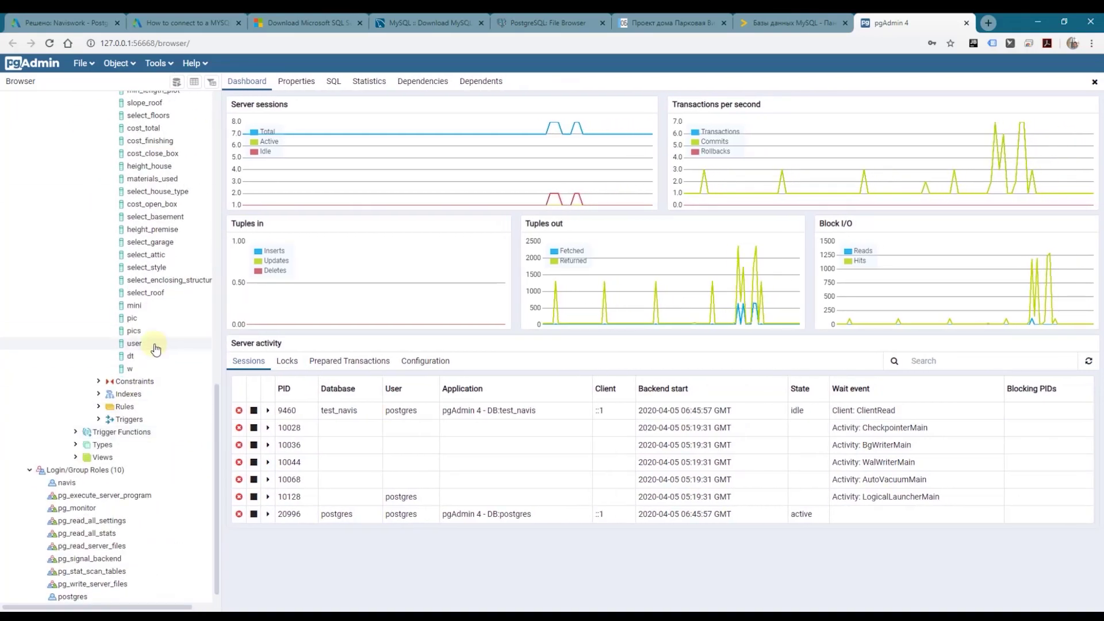
scroll(160, 218, up, 4)
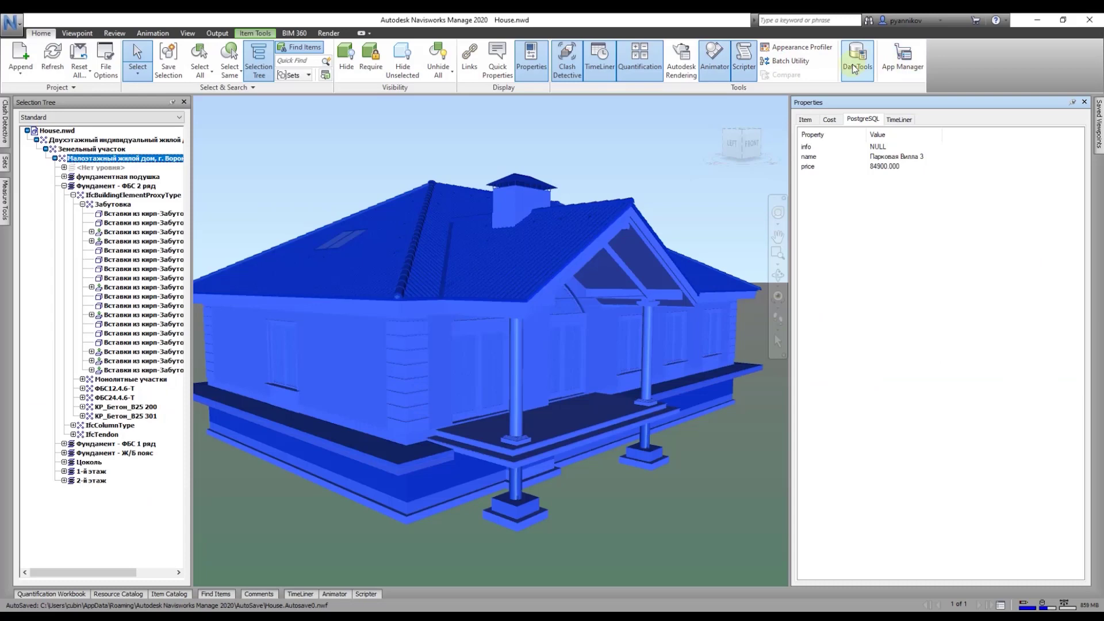
Step: Add the cost_total field to the PostgreSQL DataTools link and save the settings
click(857, 57)
click(487, 300)
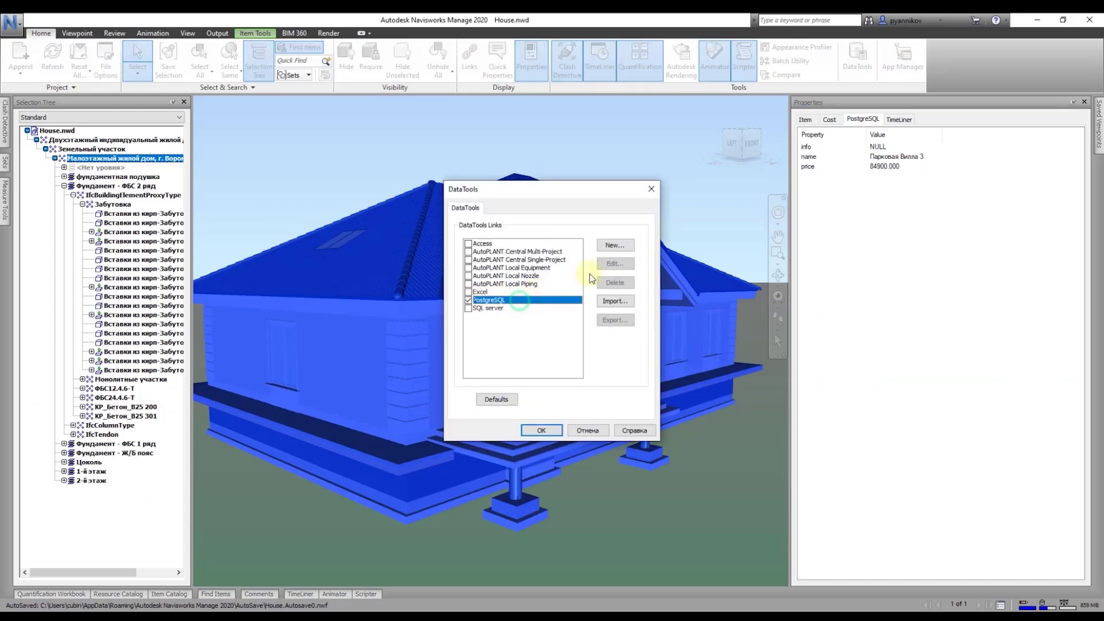
click(615, 263)
double_click(650, 271)
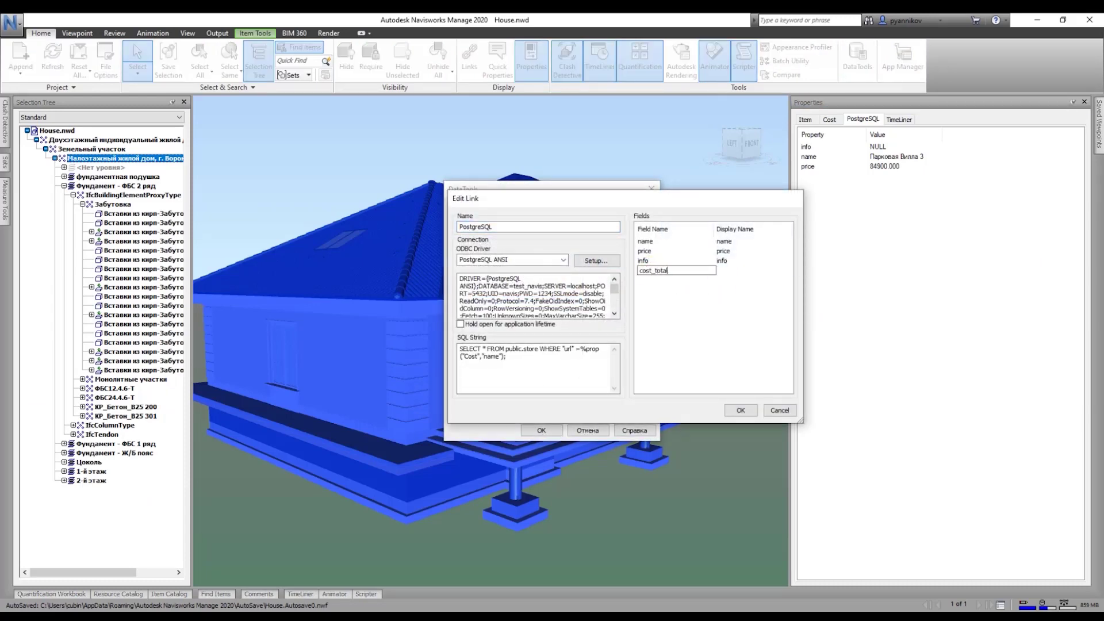
text(cost_total)
key(Return)
click(741, 410)
click(542, 431)
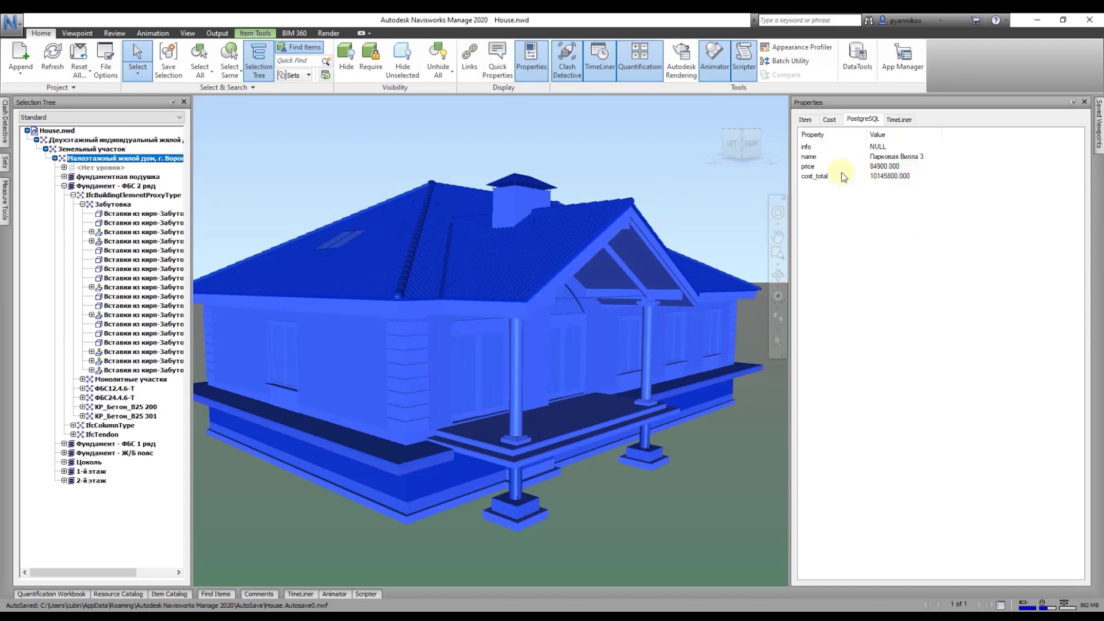
Step: Check the new cost_total 10145800.000, name and info values, then bring up the Naviswork - Postgres thread
click(826, 178)
click(813, 158)
click(811, 147)
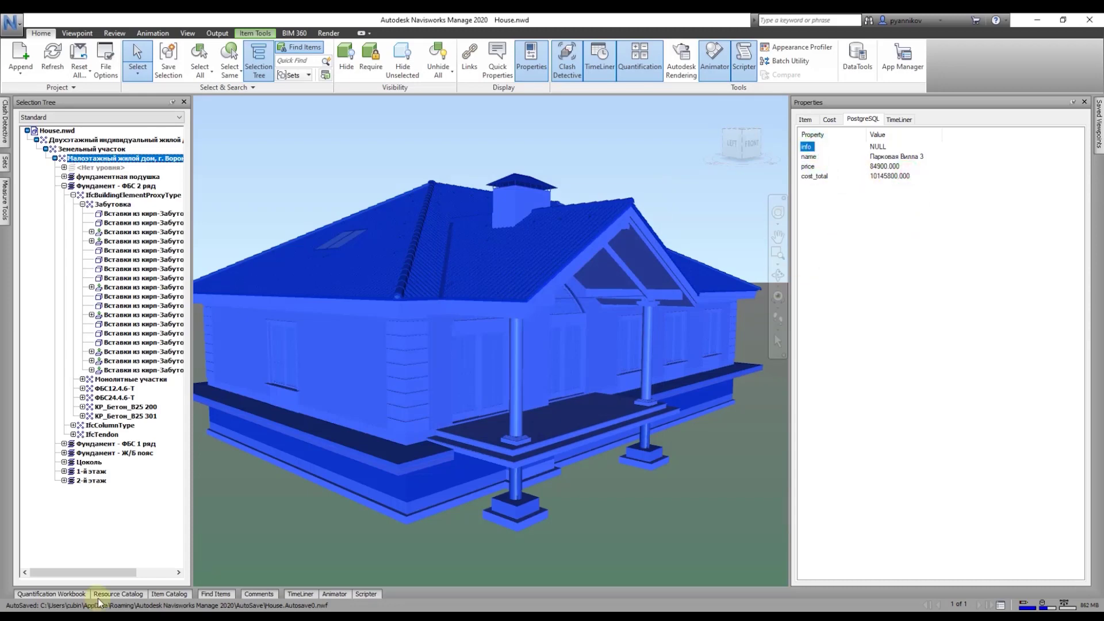
click(99, 613)
click(63, 23)
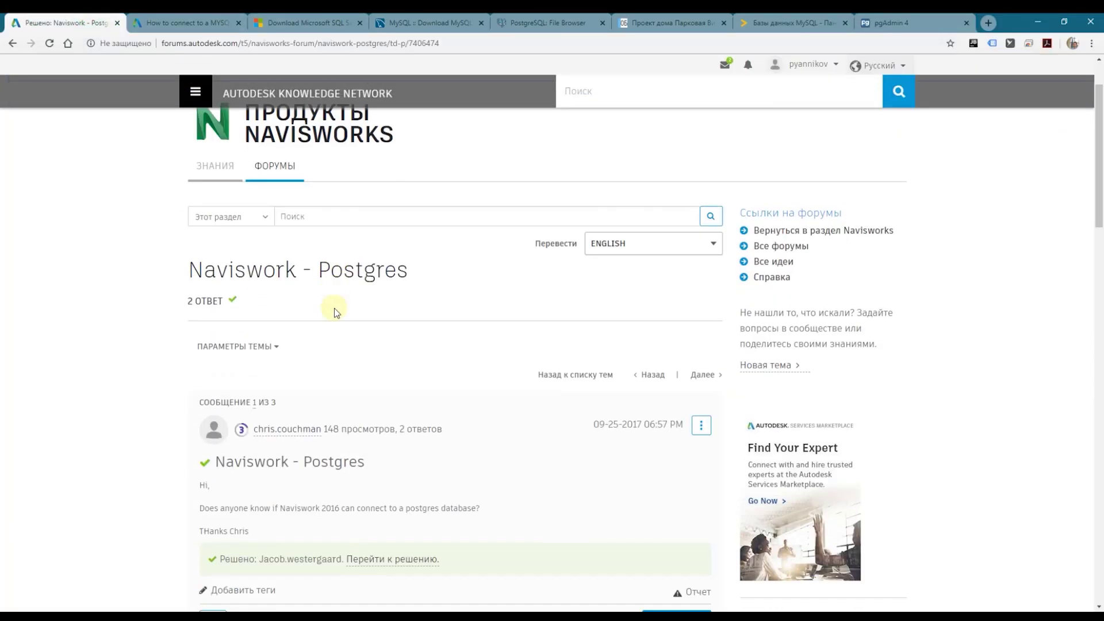
Step: Read the Naviswork - Postgres thread replies, then go to the PostgreSQL driver downloads page
scroll(335, 262, down, 1)
drag(186, 240, 432, 240)
scroll(471, 310, down, 8)
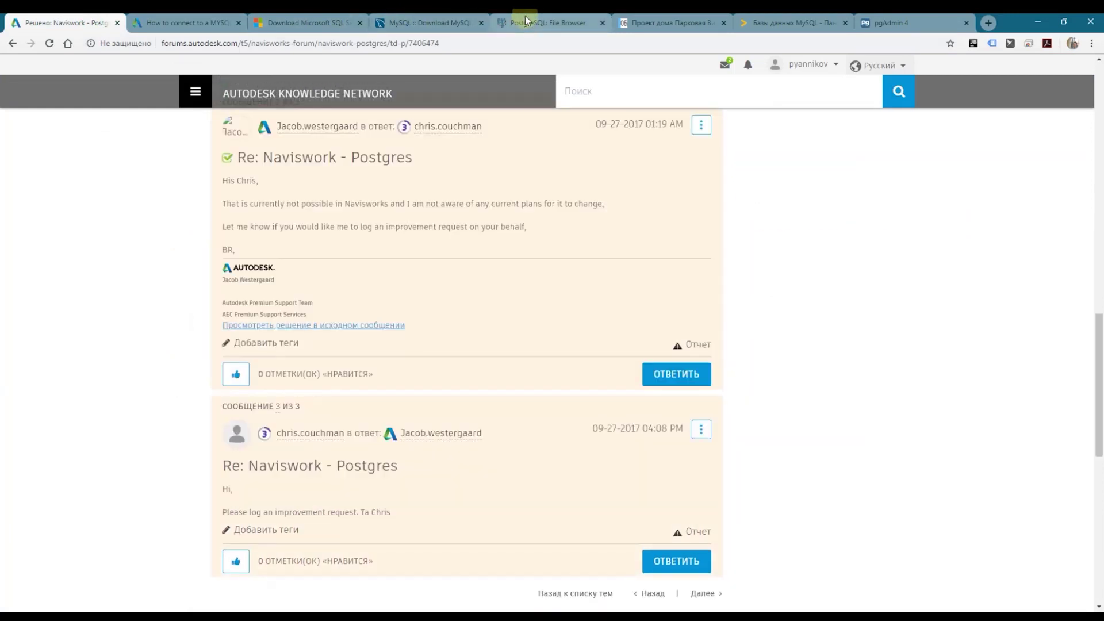
click(535, 23)
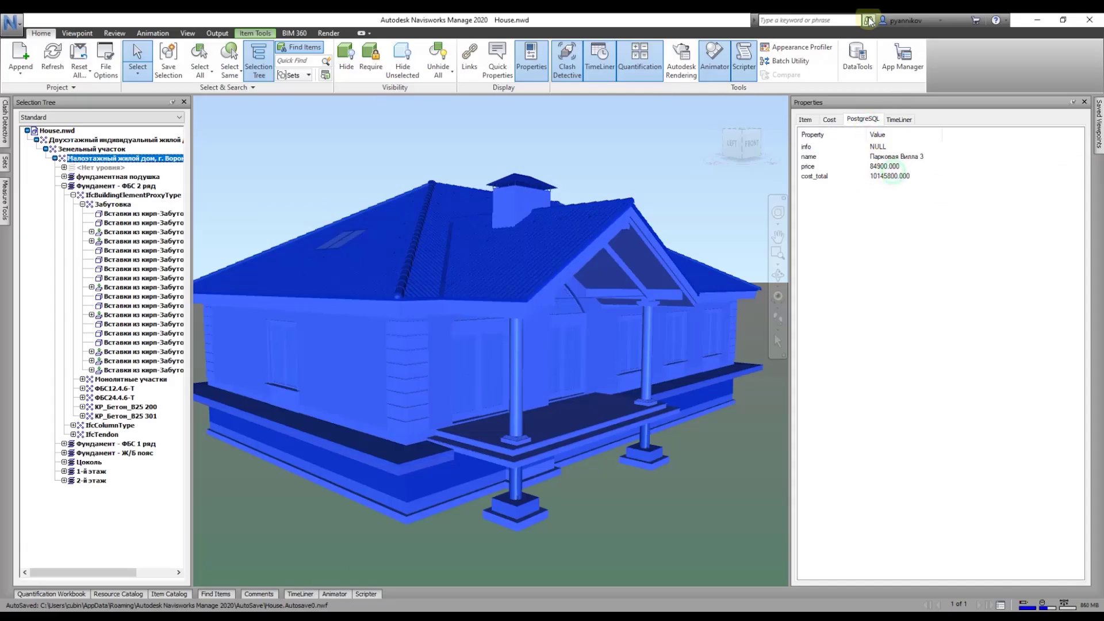
Step: Switch the PostgreSQL link's ODBC driver to PostgreSQL Unicode(x64) and dismiss the out-of-memory error
click(857, 58)
click(489, 300)
click(626, 265)
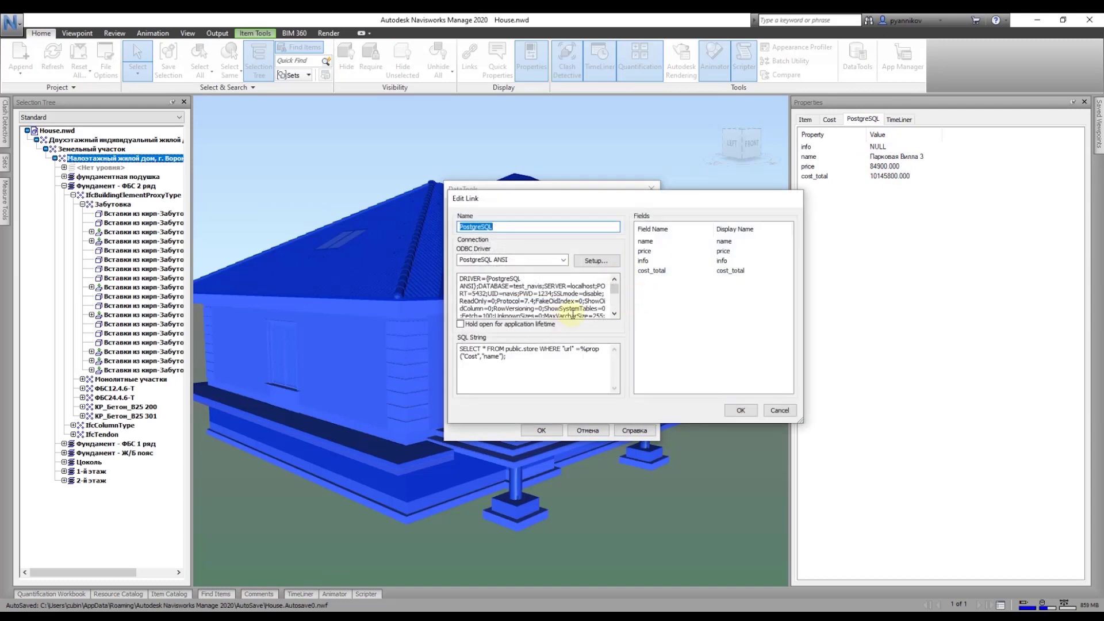
click(563, 260)
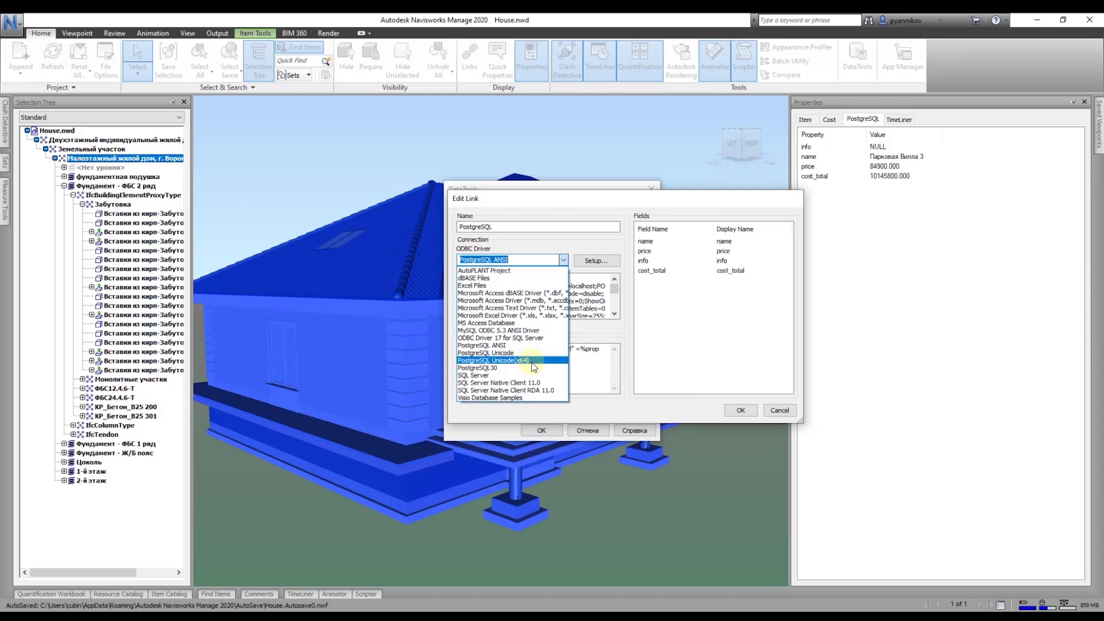
click(533, 367)
click(601, 262)
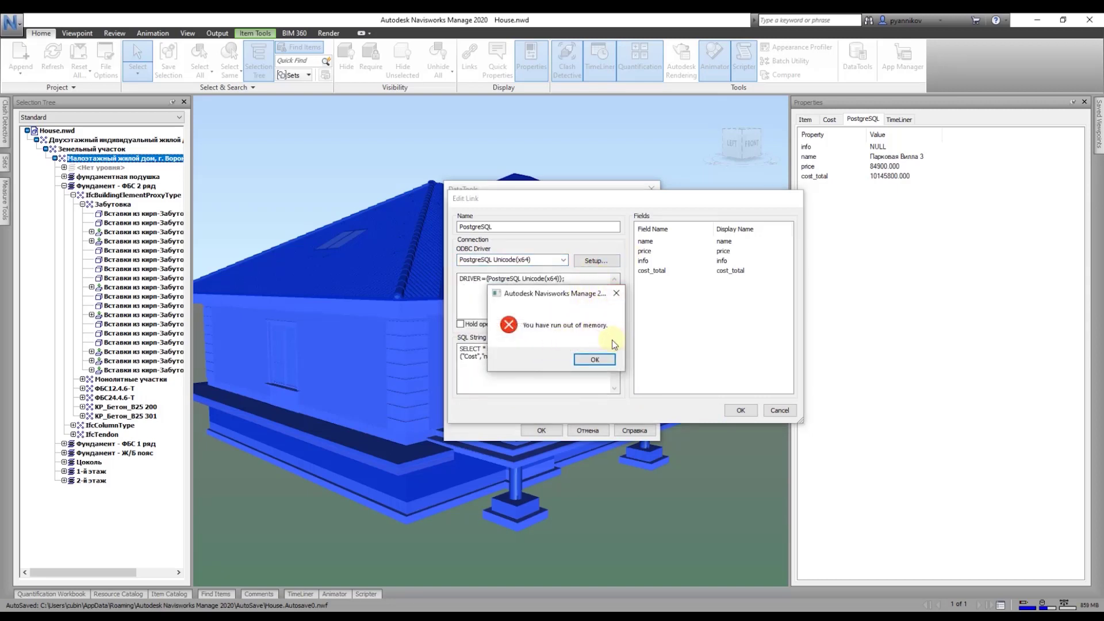
click(594, 359)
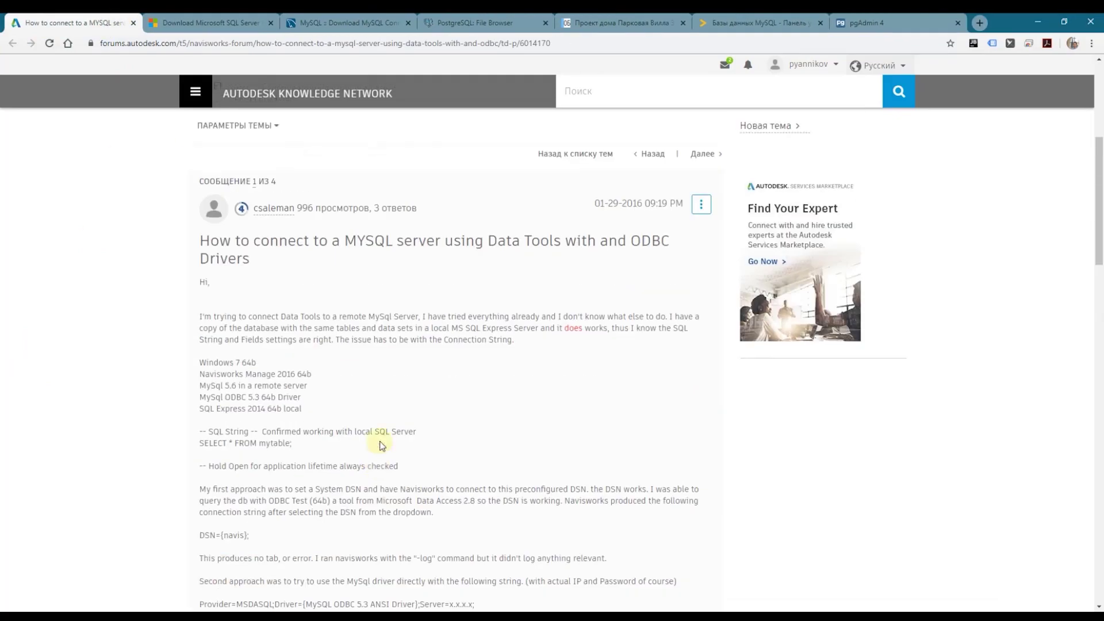
Step: Scroll through the MySQL Data Tools forum thread
scroll(380, 441, up, 2)
scroll(379, 440, down, 3)
scroll(455, 244, down, 1)
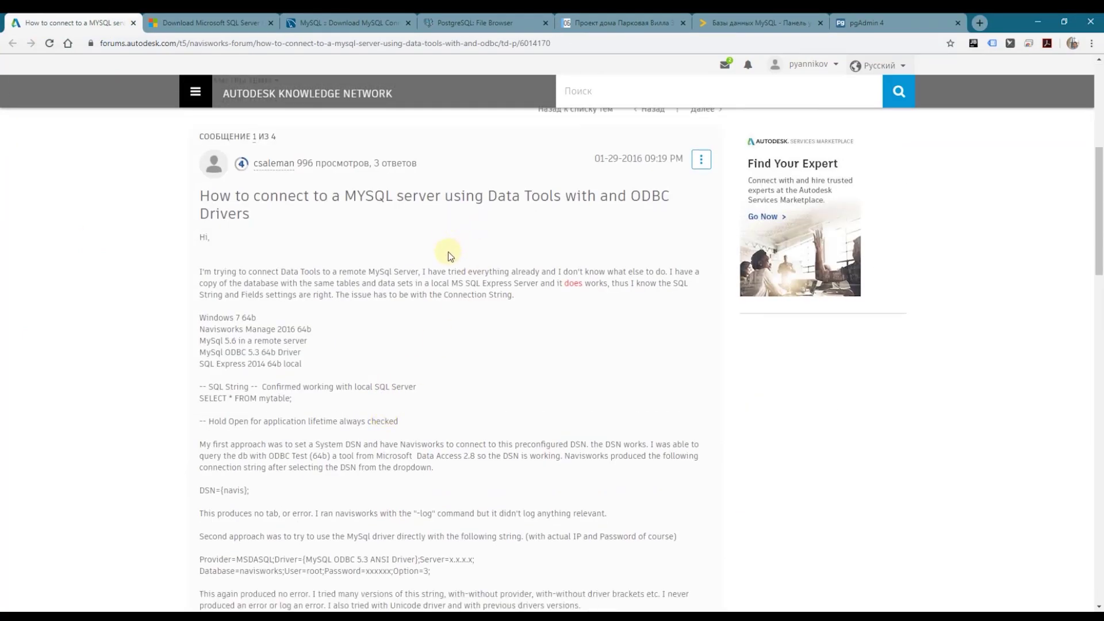
scroll(419, 344, down, 20)
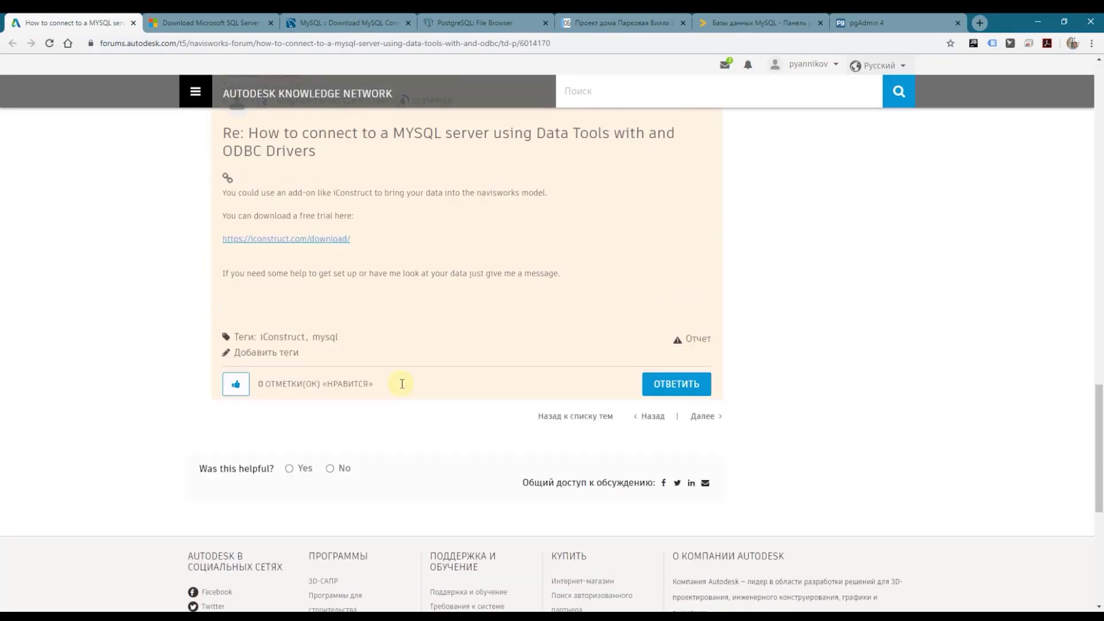
scroll(402, 384, up, 15)
Step: Look over the house project page, then bring up Timeweb's MySQL databases list
click(604, 22)
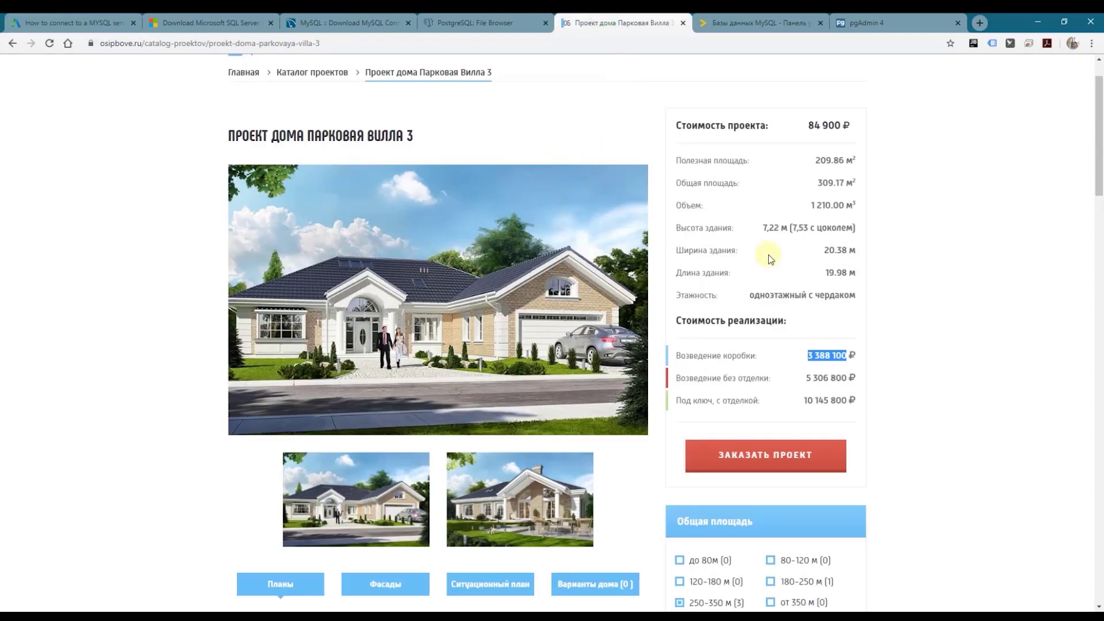
scroll(764, 242, down, 10)
scroll(423, 346, up, 6)
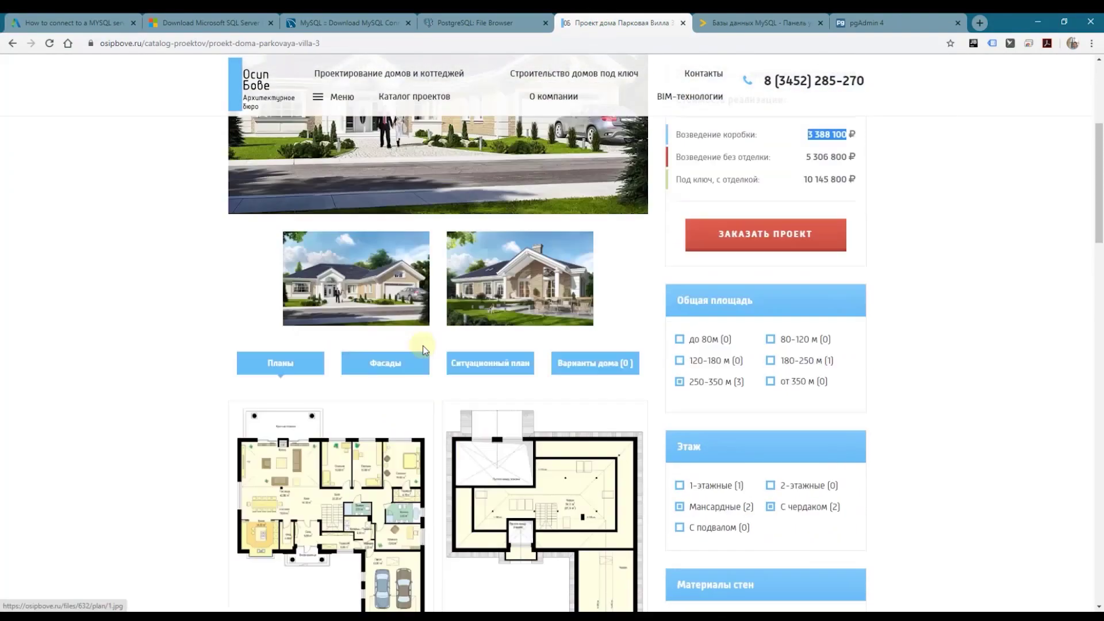
scroll(423, 346, up, 5)
click(734, 18)
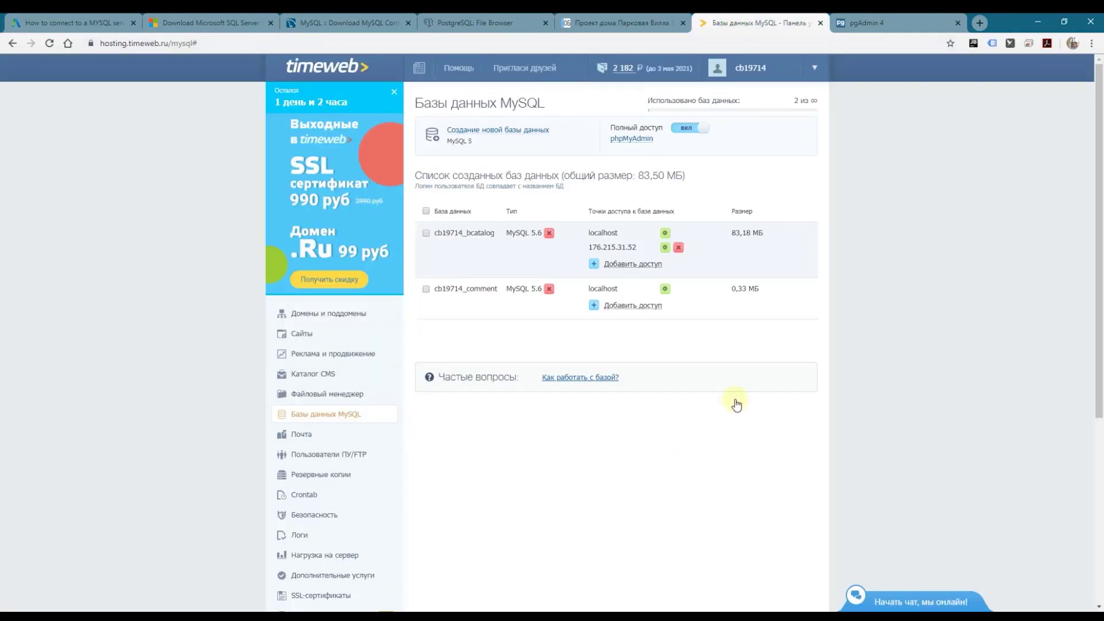
drag(489, 233, 452, 237)
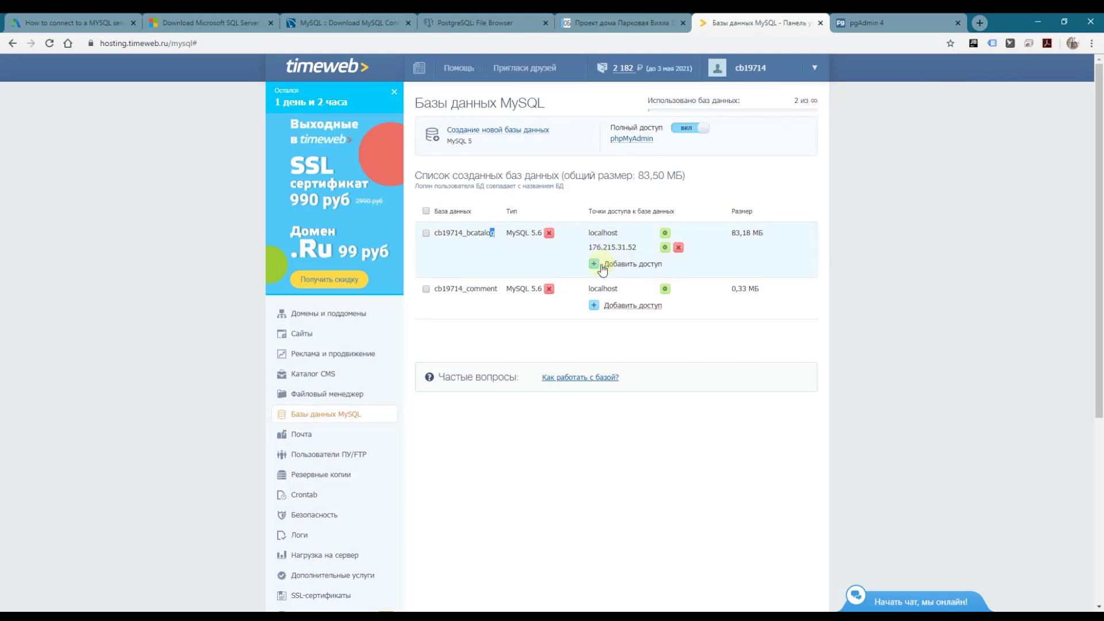
drag(590, 247, 636, 248)
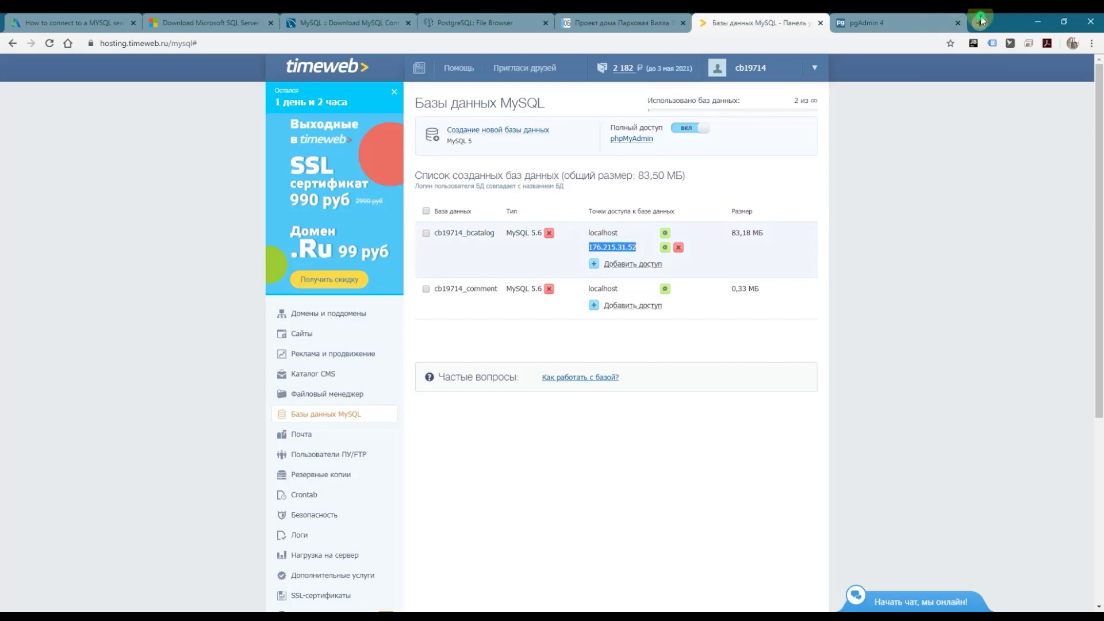
click(982, 22)
click(344, 204)
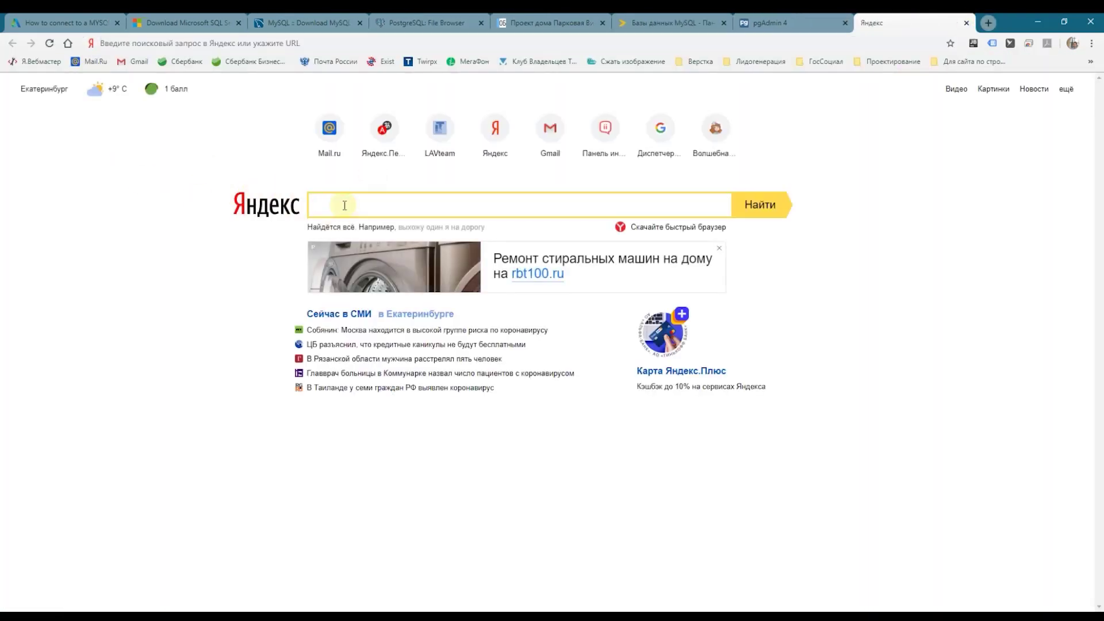
text(my ip)
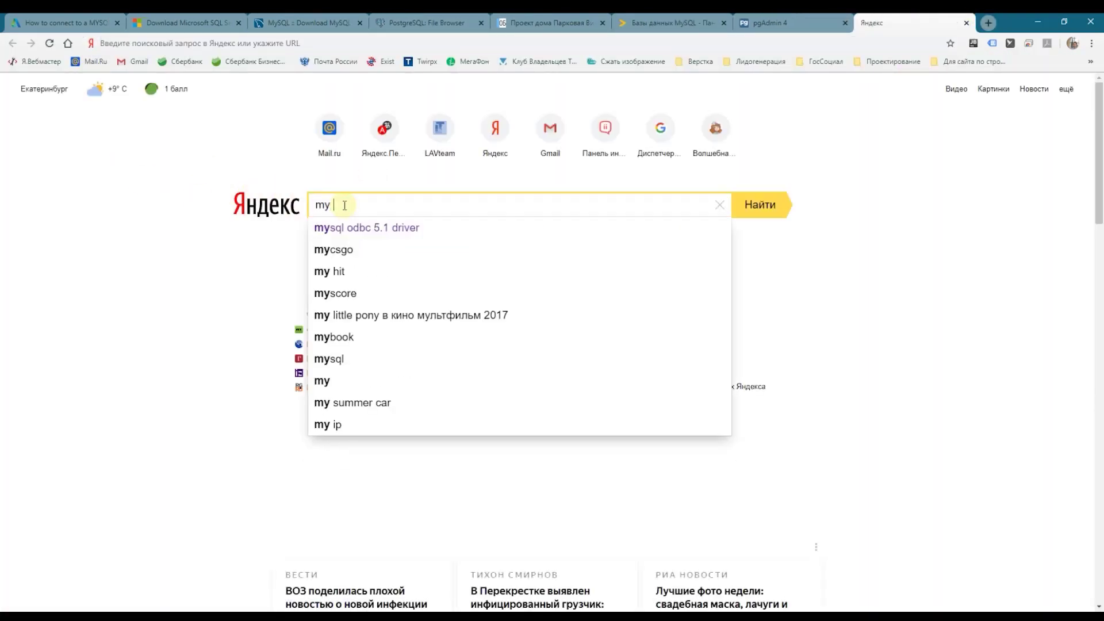
key(Return)
Step: Copy this computer's IP from the results and open phpMyAdmin from the hosting panel
double_click(190, 188)
click(670, 22)
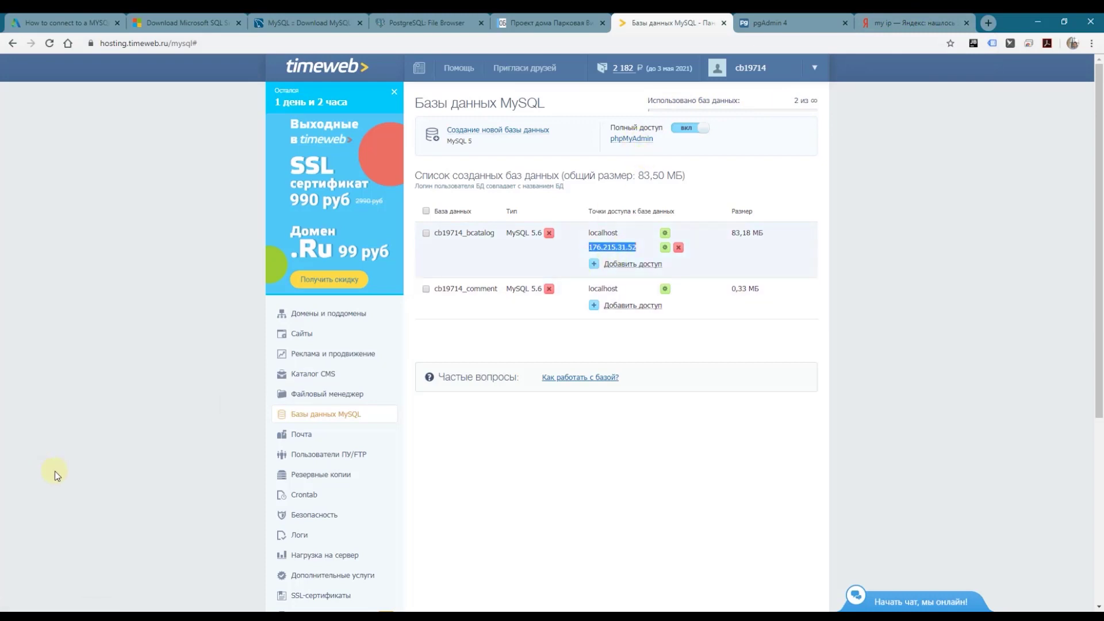
click(621, 141)
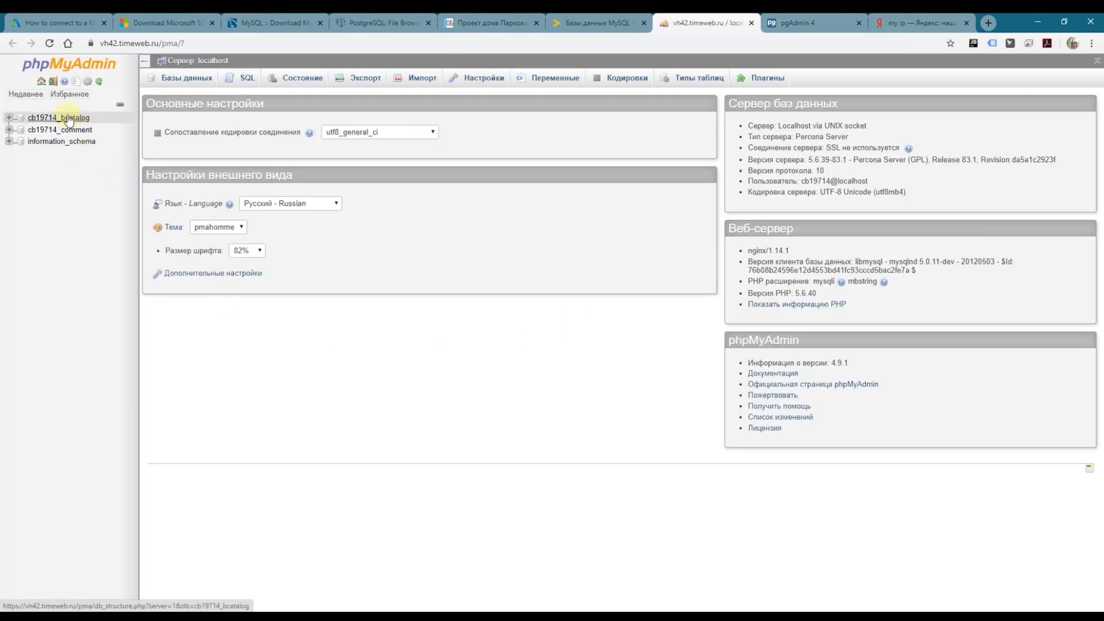
Step: Browse the data rows of cb19714_bcatalog's store table
click(67, 117)
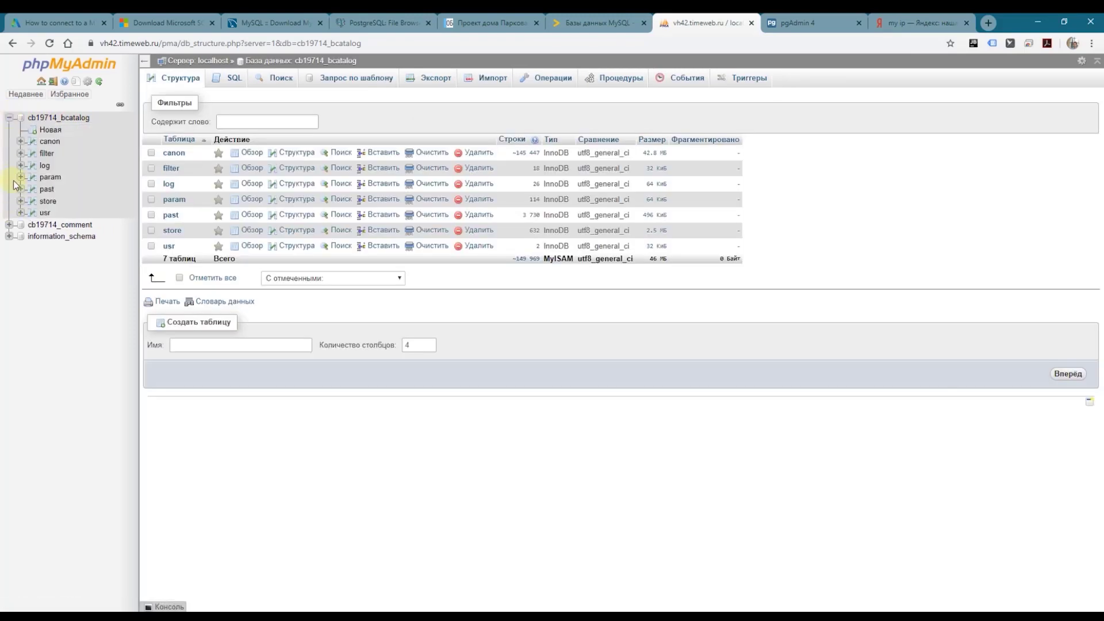
click(49, 197)
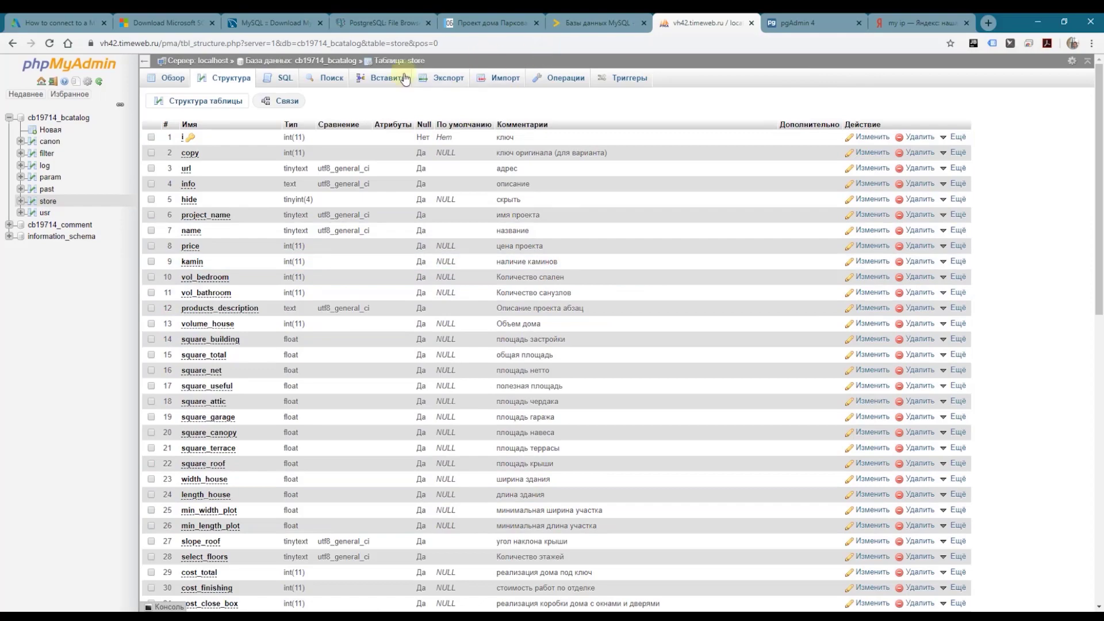
click(173, 82)
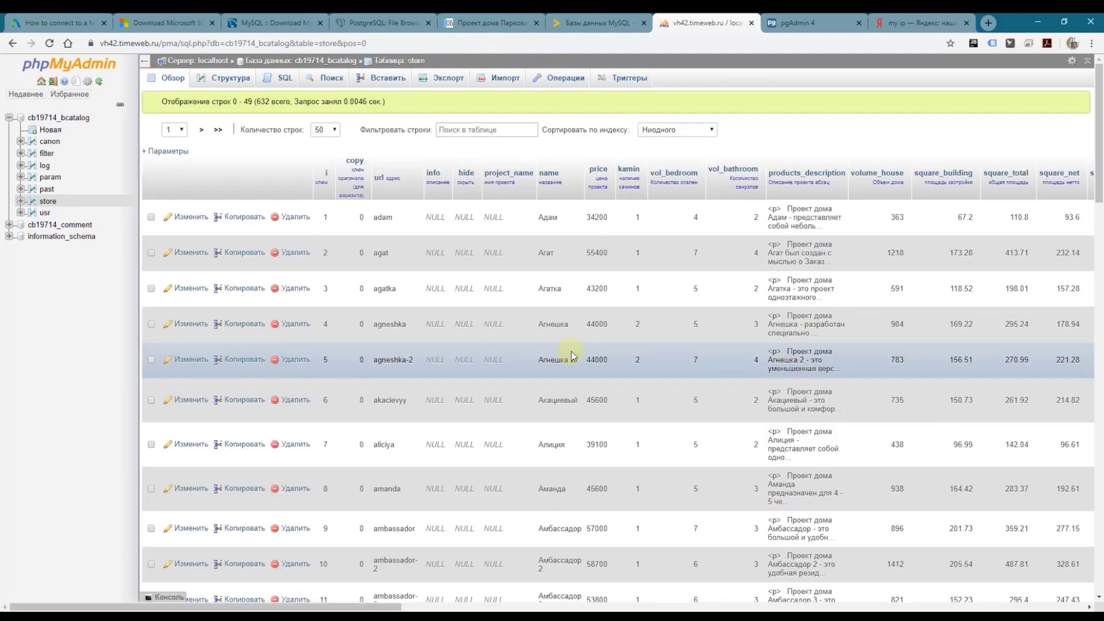
scroll(554, 340, down, 20)
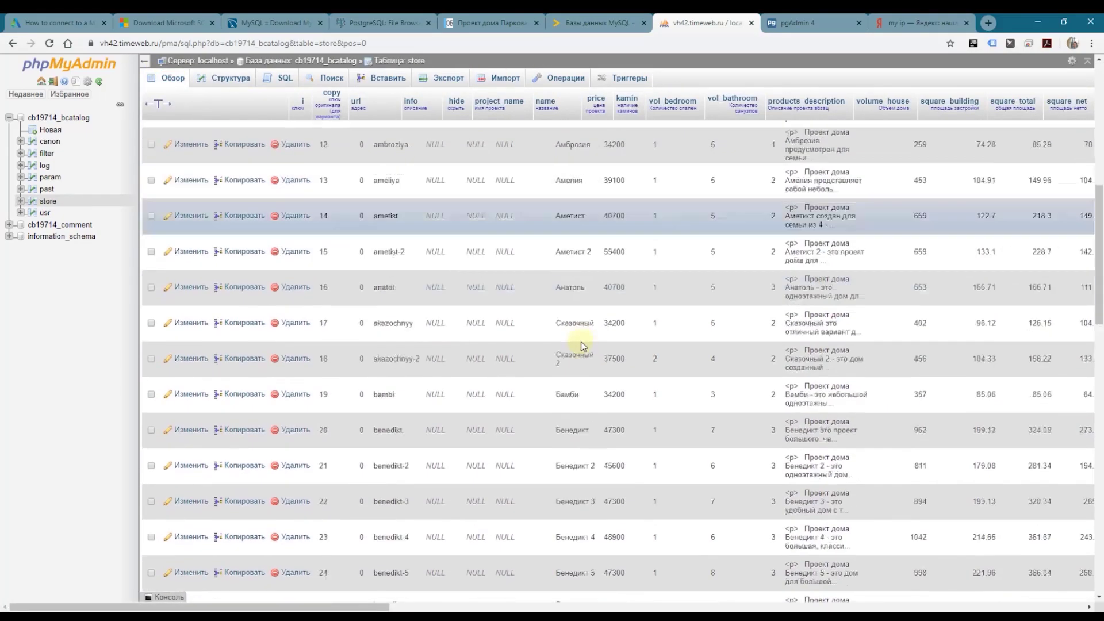
scroll(585, 344, down, 5)
scroll(578, 339, up, 20)
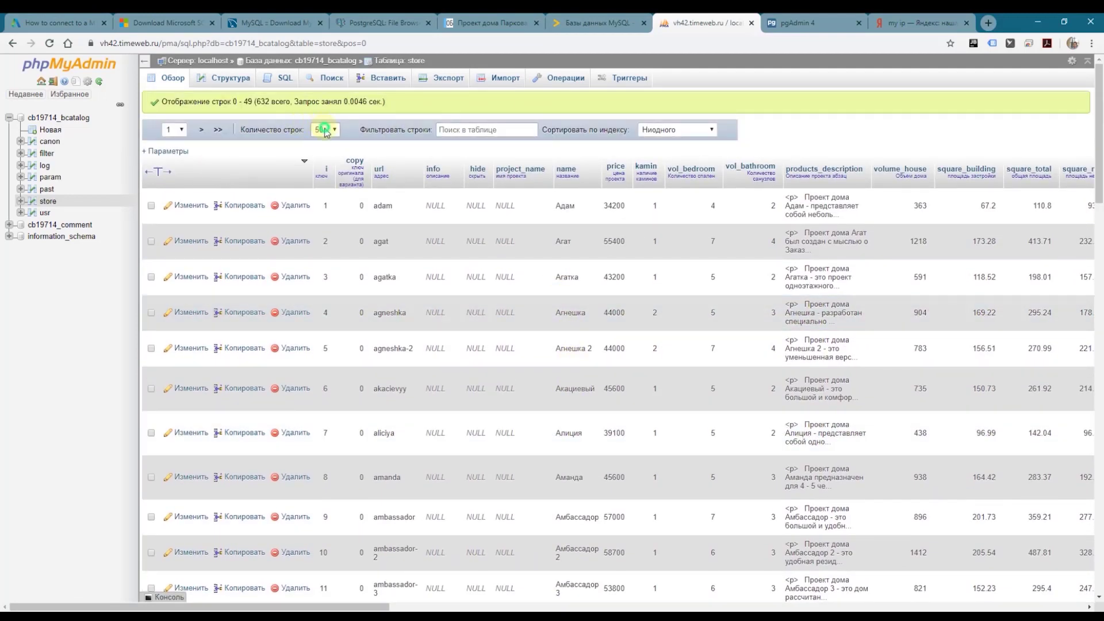
Step: Show 500 rows per page and filter the store rows by 'villa-3'
click(326, 129)
click(322, 181)
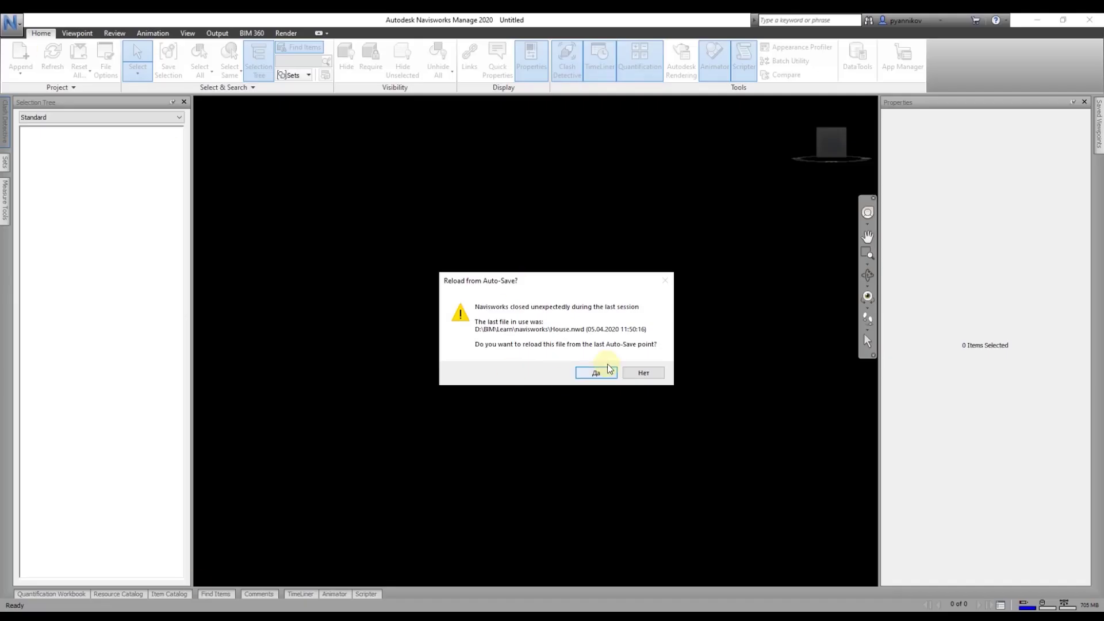
click(643, 374)
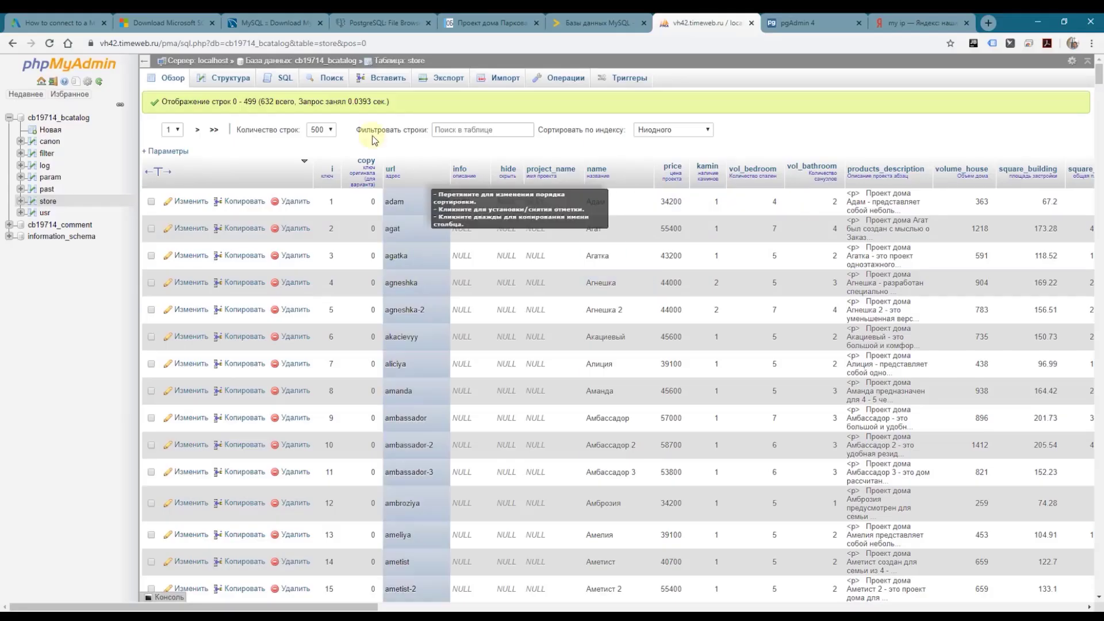
text(villa-3)
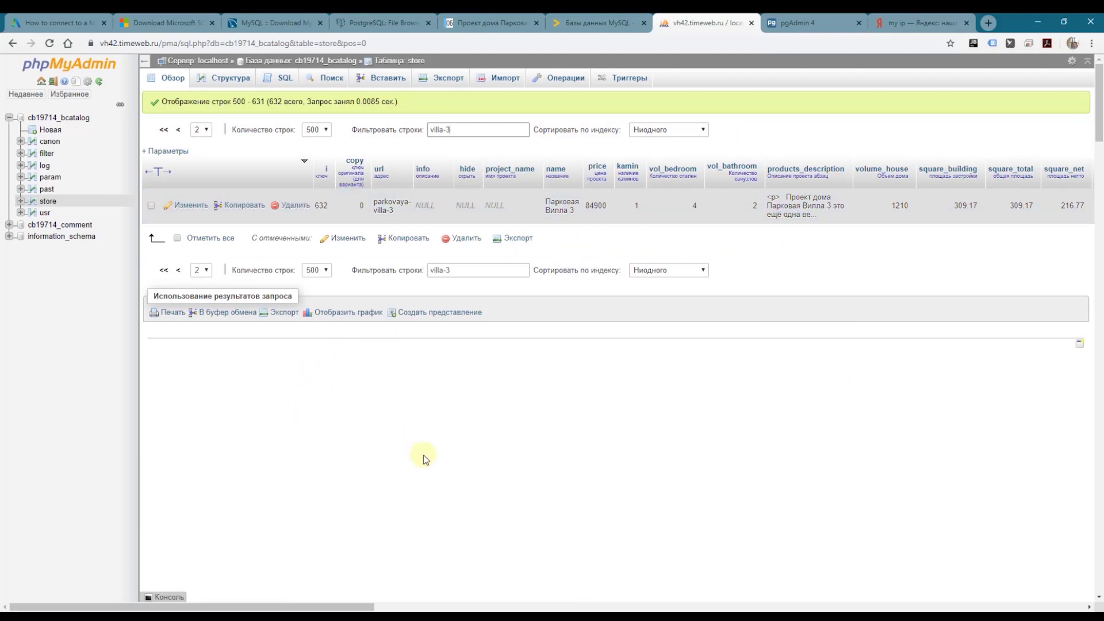
click(493, 20)
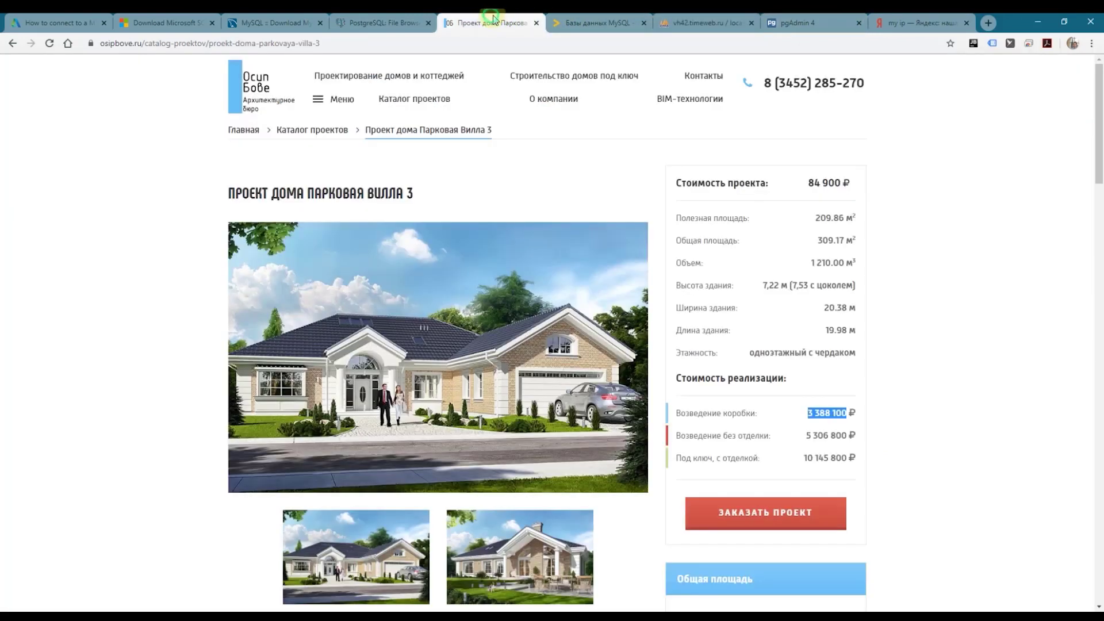
Step: Select the 84 900 project price, then check the dbo.store table in SSMS
click(820, 185)
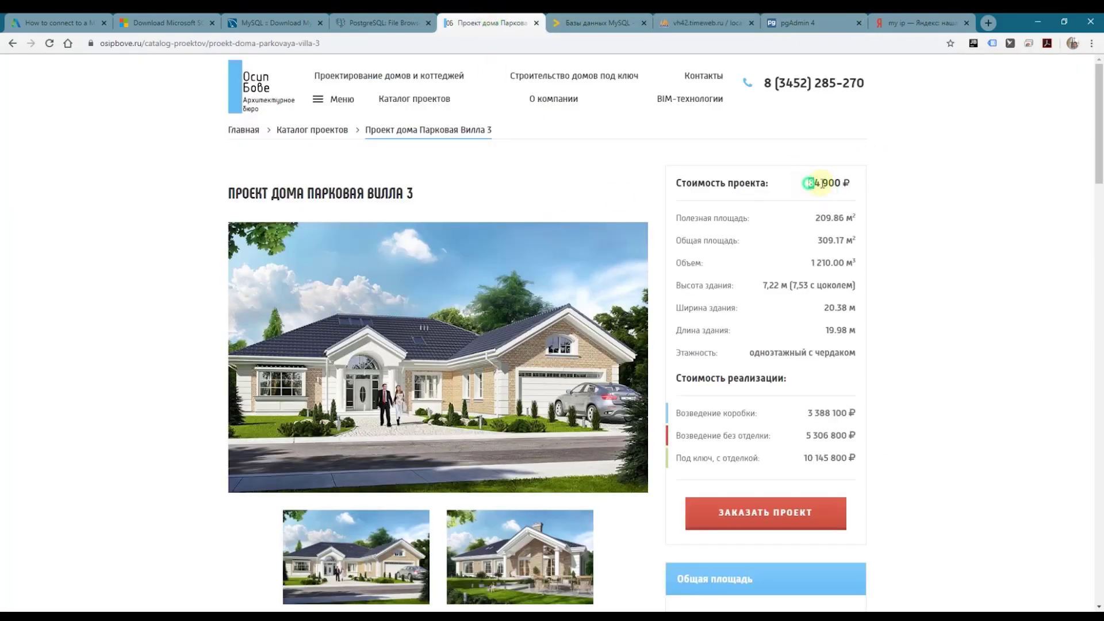
double_click(822, 184)
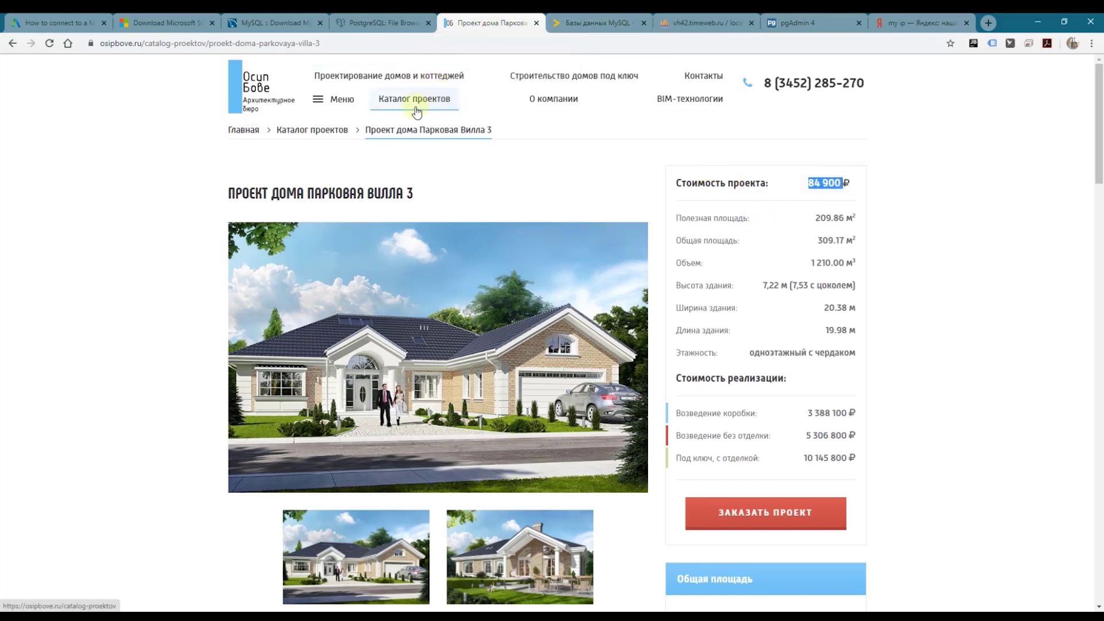
key(alt+Tab)
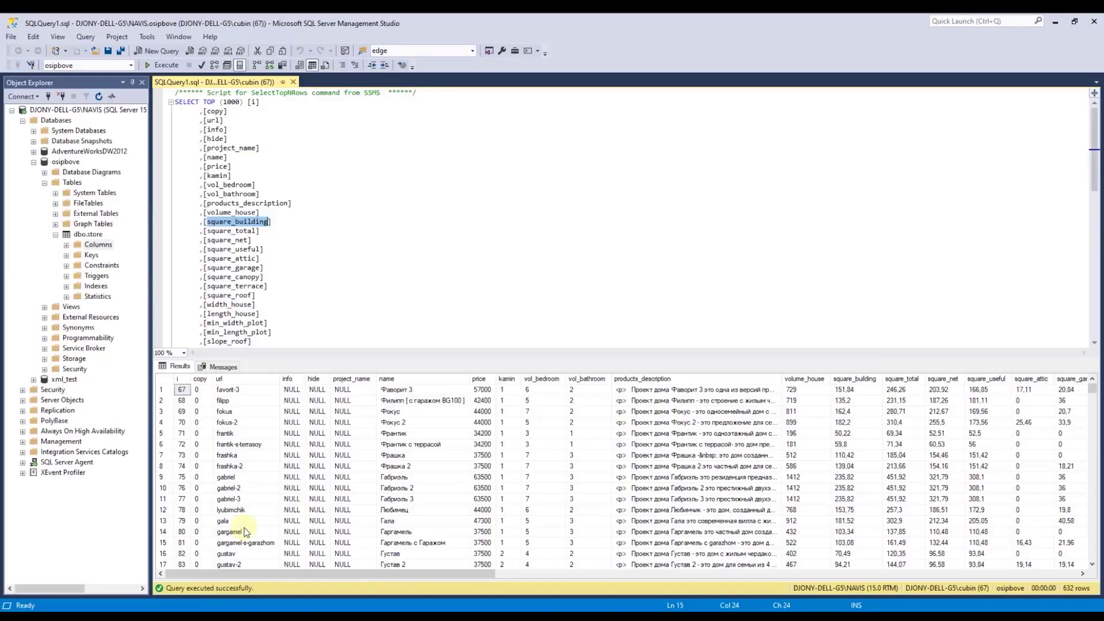
click(55, 234)
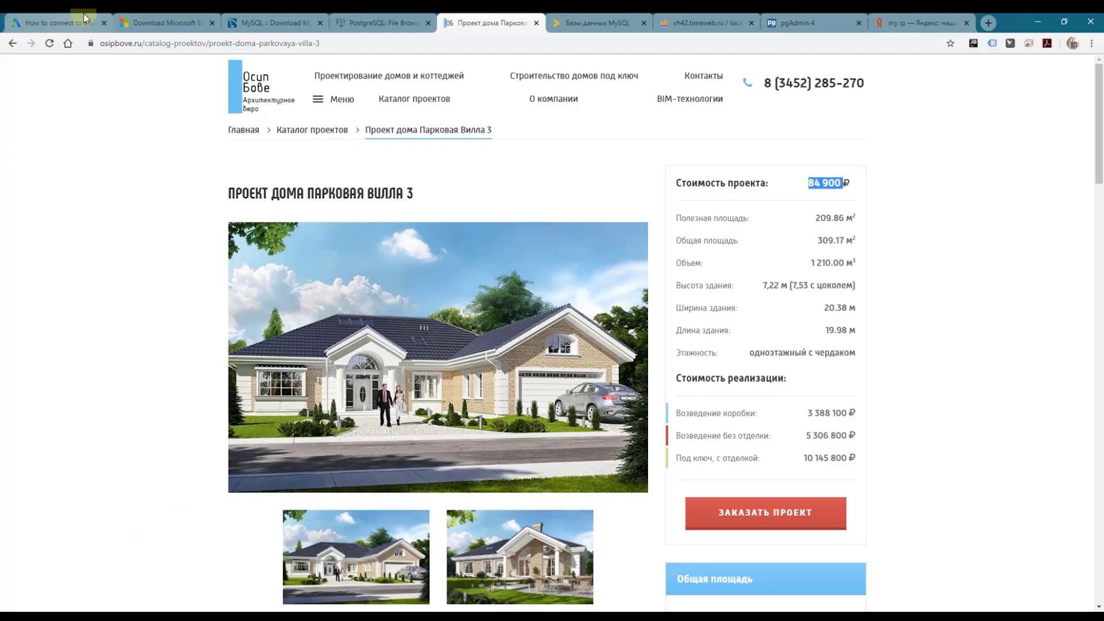
click(158, 17)
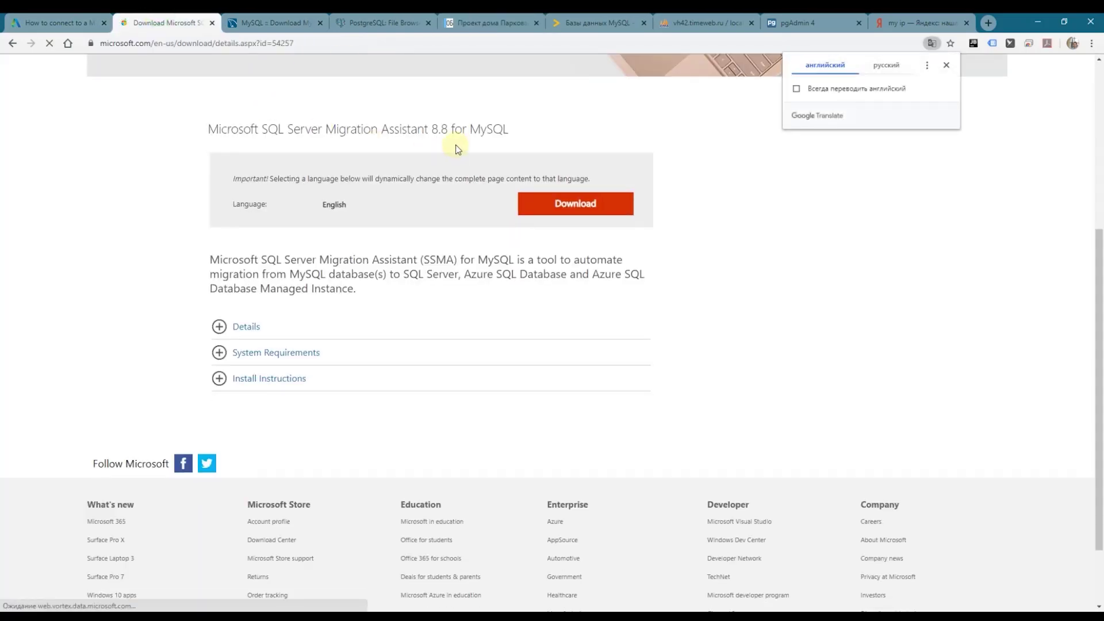
Step: Select the SQL Server Migration Assistant title on the Microsoft download page
scroll(445, 163, up, 2)
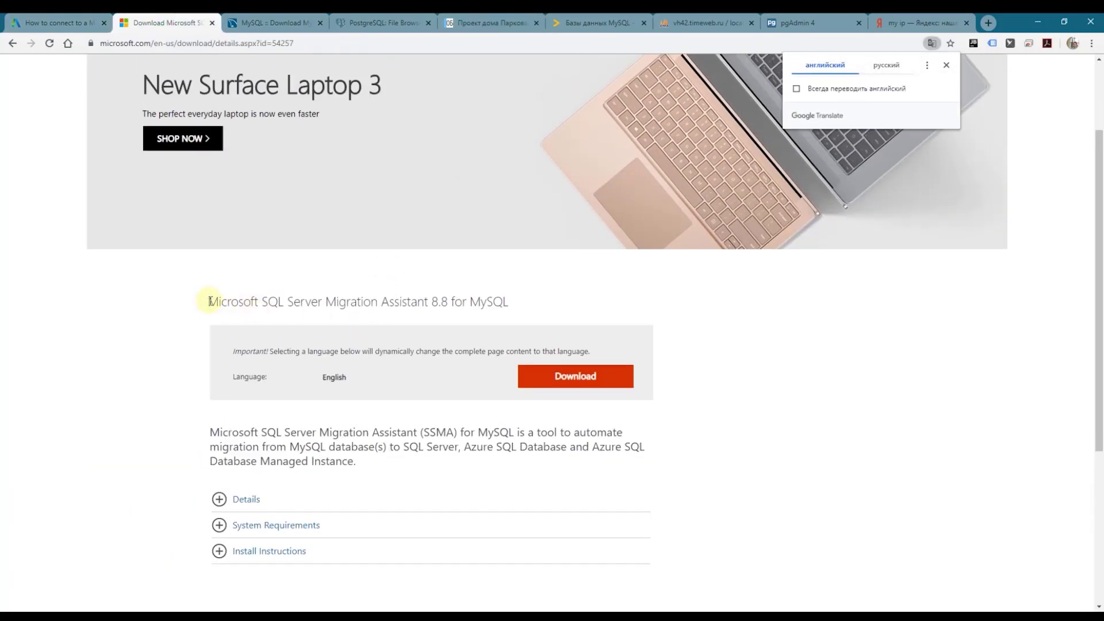
drag(208, 302, 382, 301)
scroll(846, 308, down, 2)
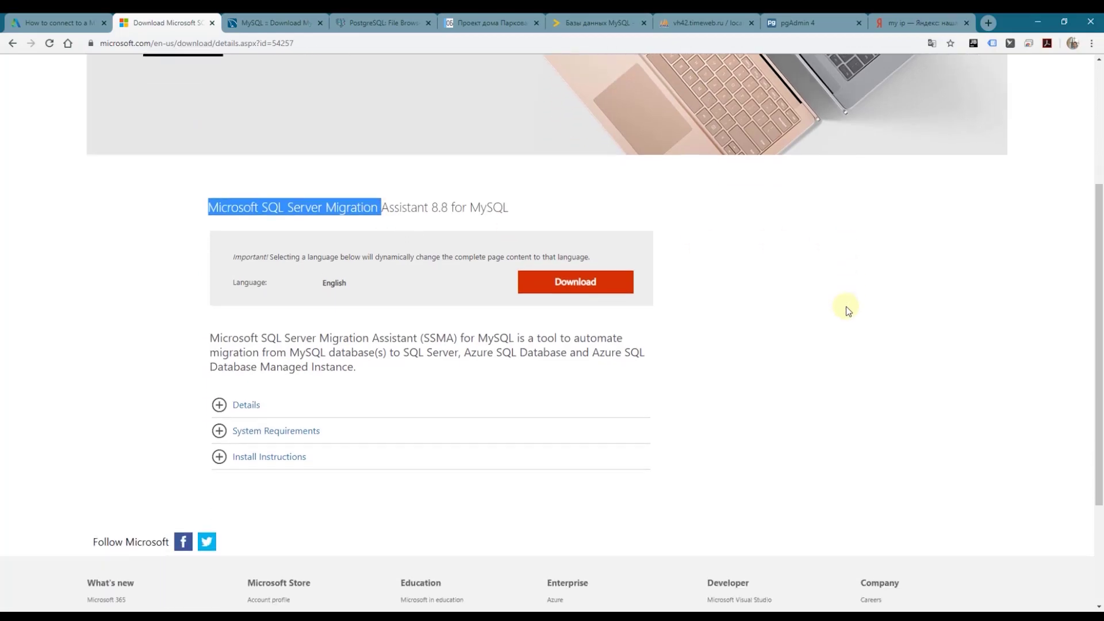
scroll(833, 291, down, 2)
scroll(823, 290, up, 5)
Step: Check Connector/ODBC archive version 5.3.4, then start a Windows search
click(281, 26)
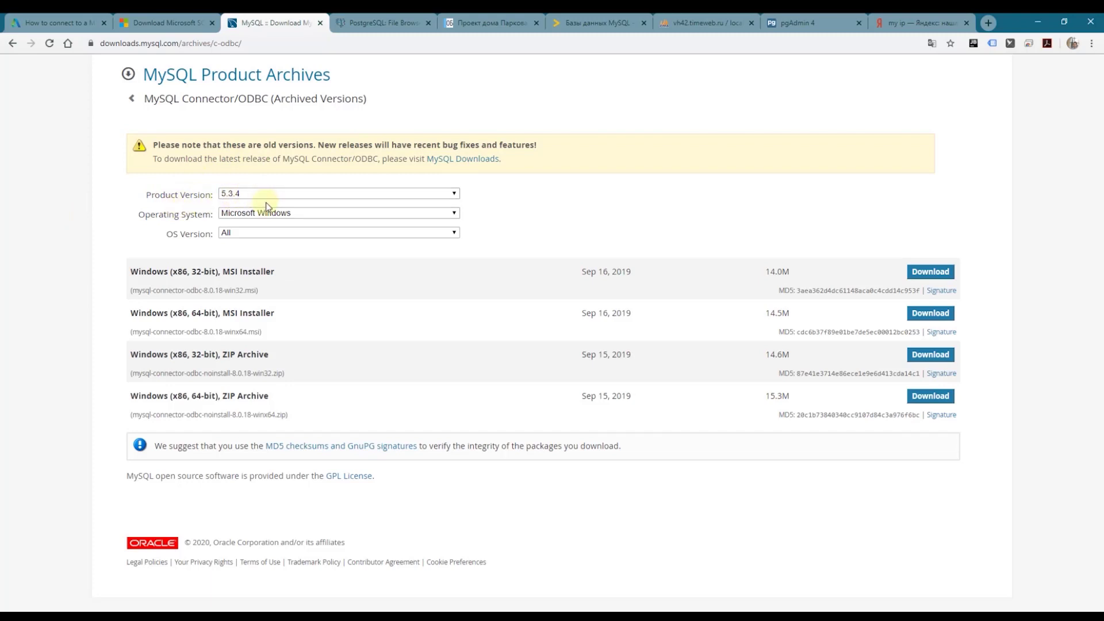
click(236, 194)
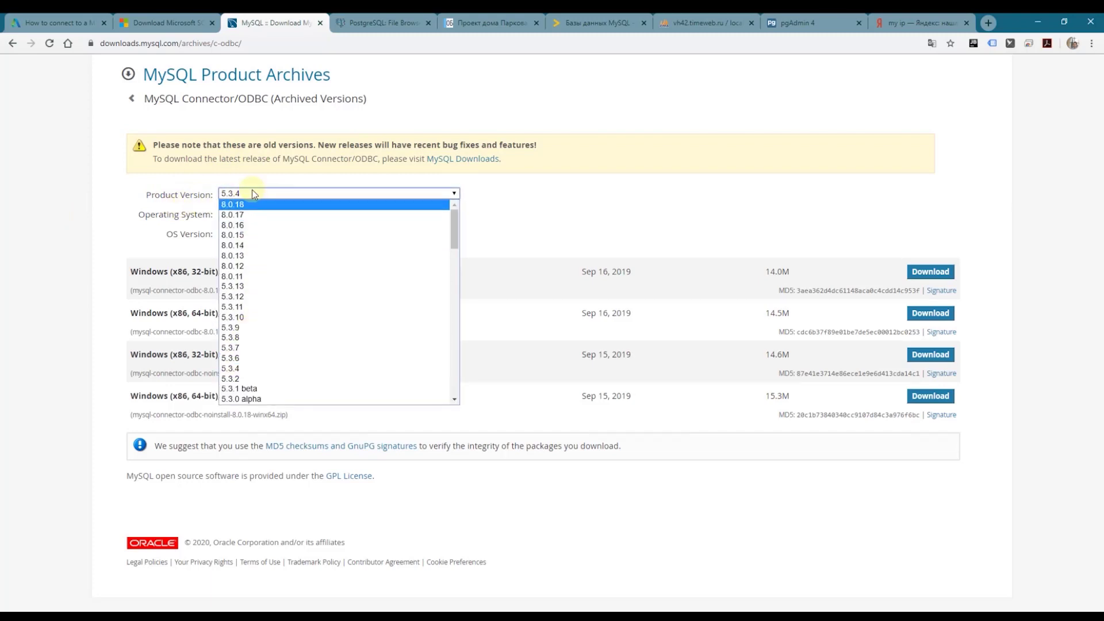
click(611, 208)
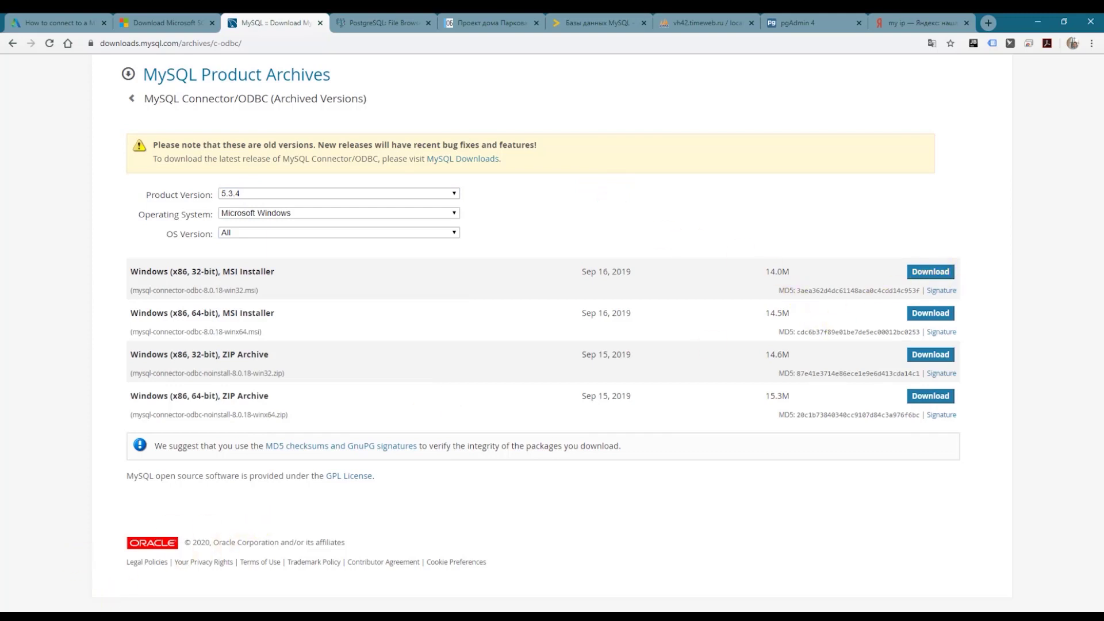
key(super)
Step: Review the MySQL ODBC 5.3 Unicode and ANSI drivers in the 64-bit ODBC administrator
text(odbc)
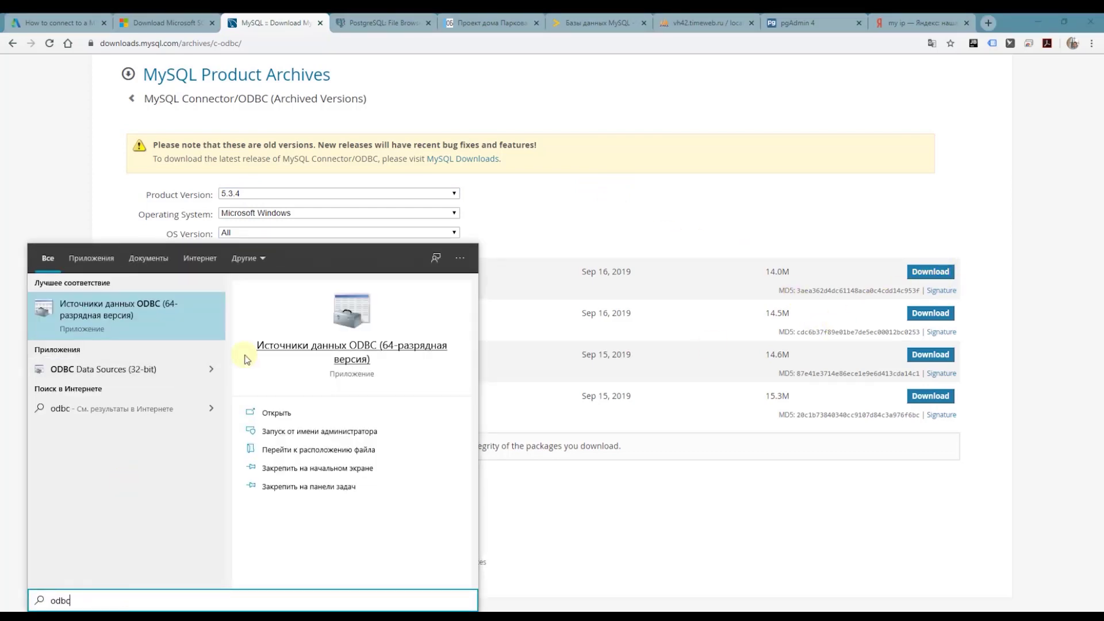
click(247, 356)
click(685, 234)
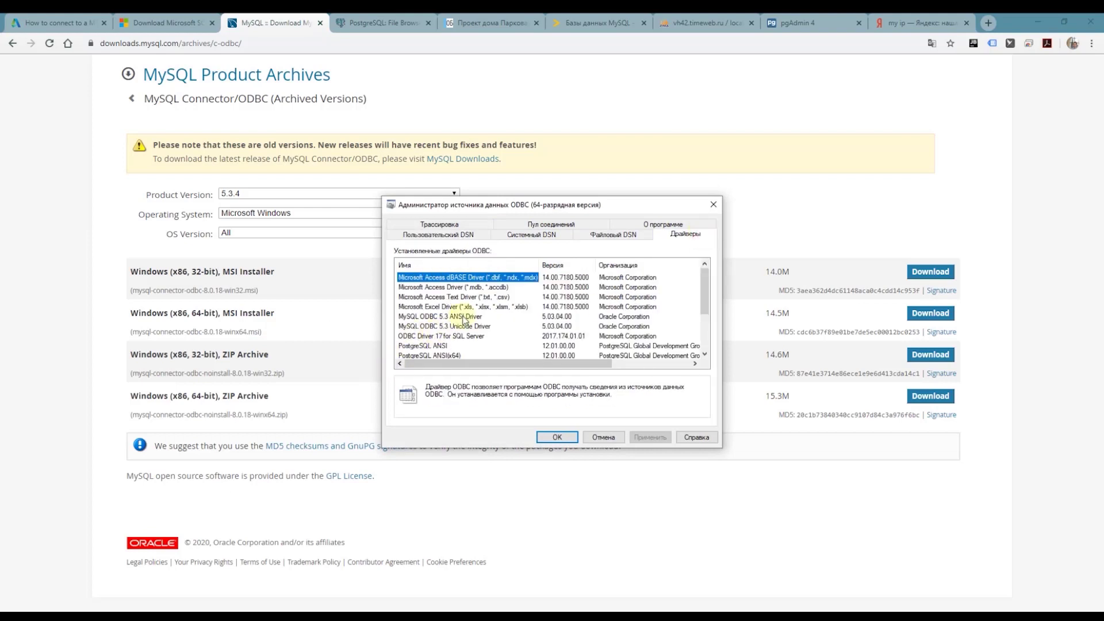
click(466, 316)
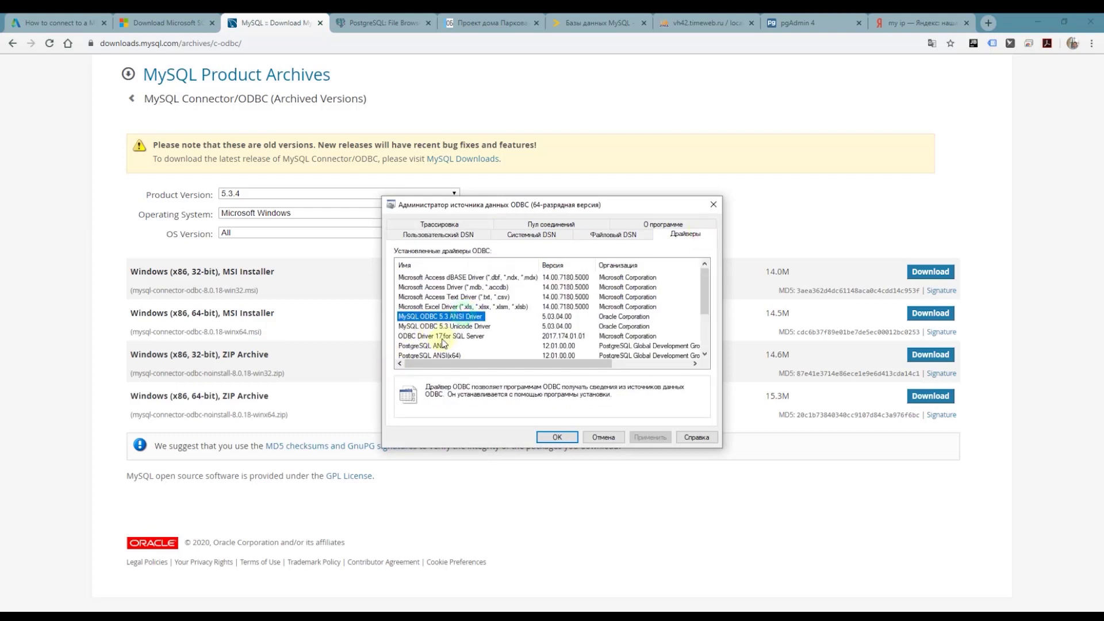
click(442, 327)
click(443, 318)
click(443, 327)
click(443, 318)
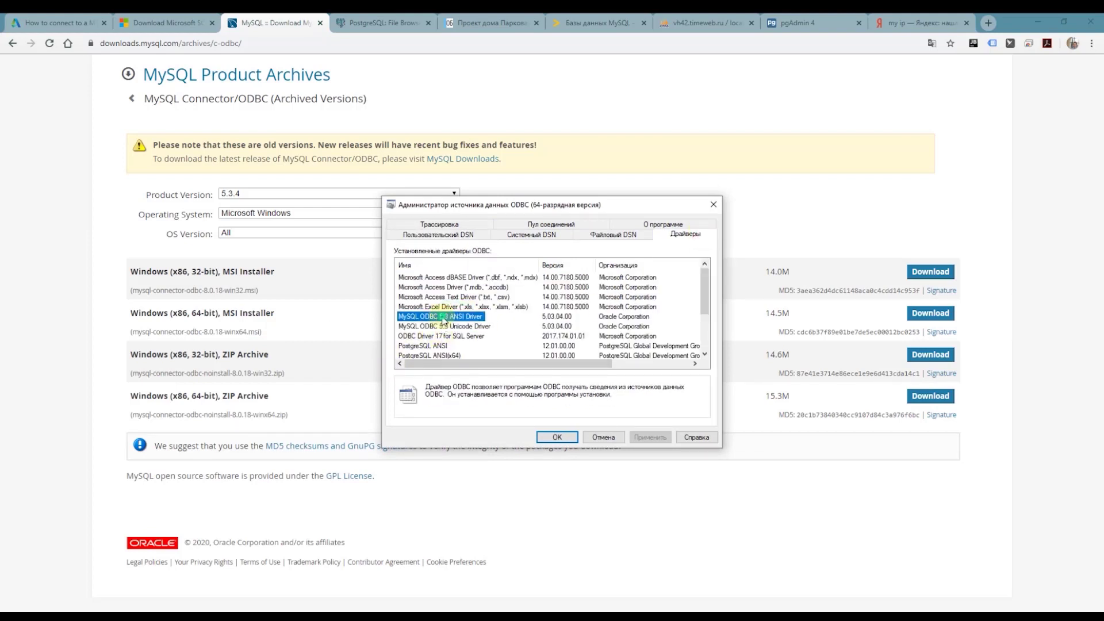
Step: Close the ODBC administrator unchanged and launch SQL Server Migration Assistant for MySQL
click(604, 438)
click(17, 607)
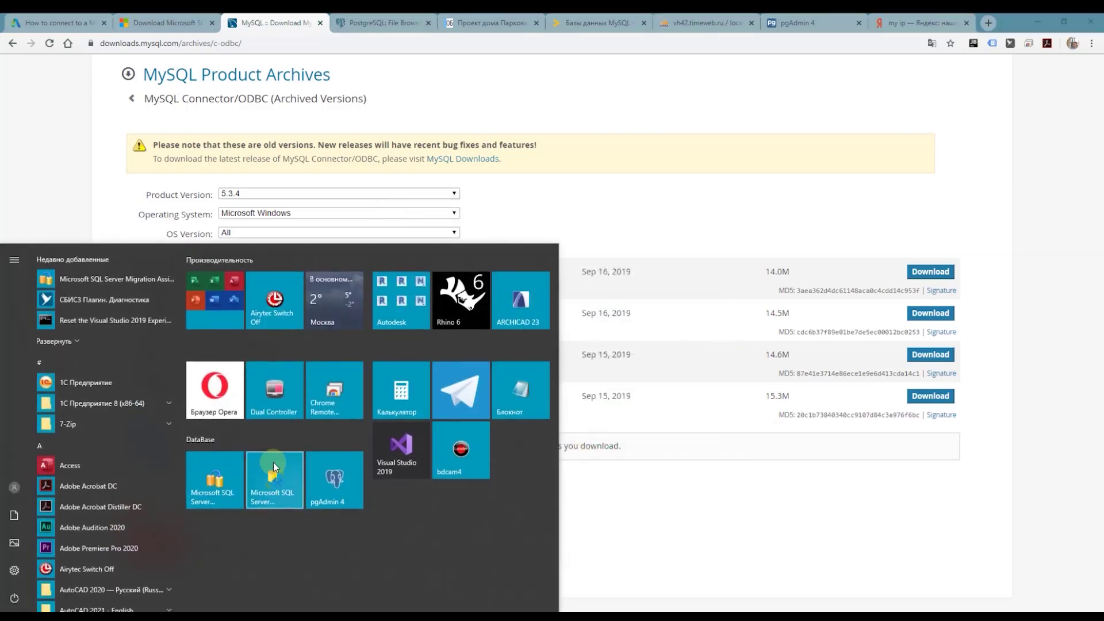
click(222, 496)
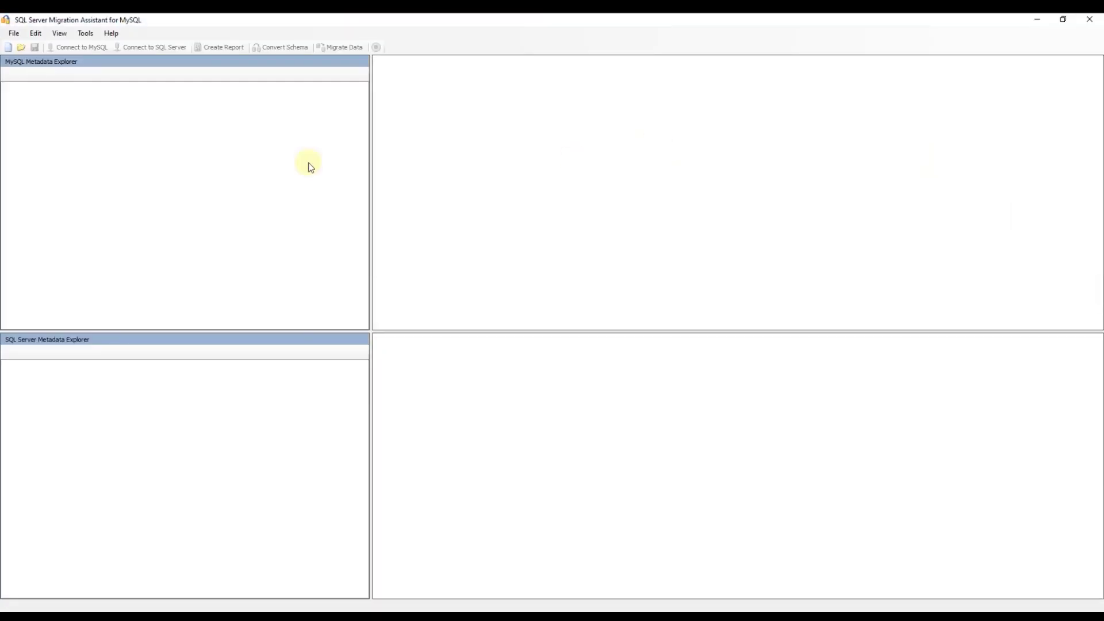
Step: Create a new migration project named osipbove_site
click(8, 47)
click(489, 300)
drag(489, 300, 261, 295)
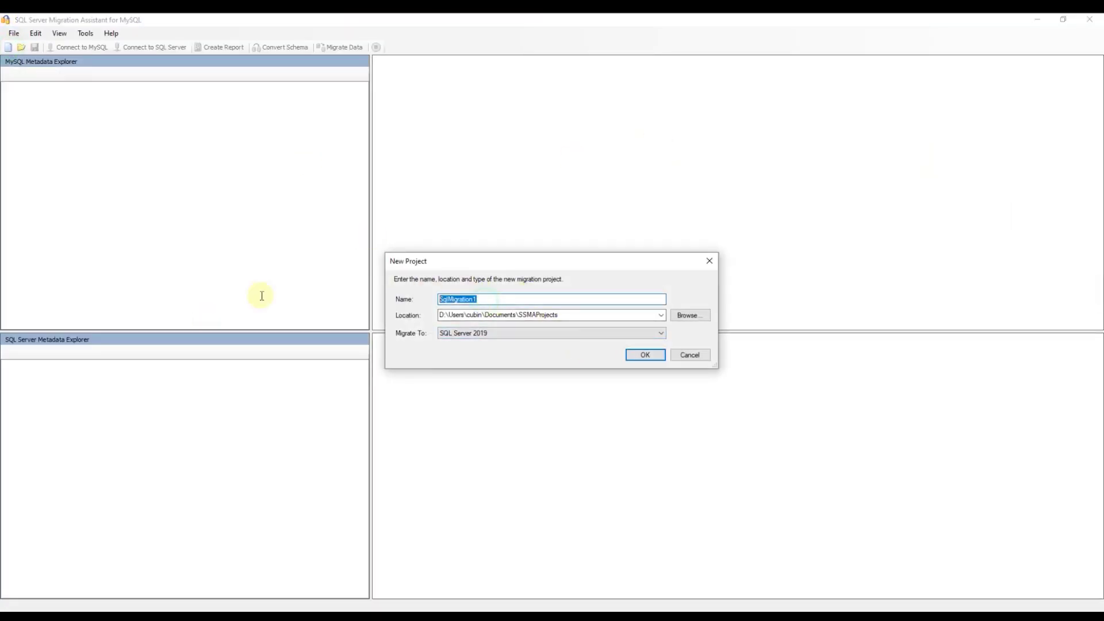
text(osipbove_)
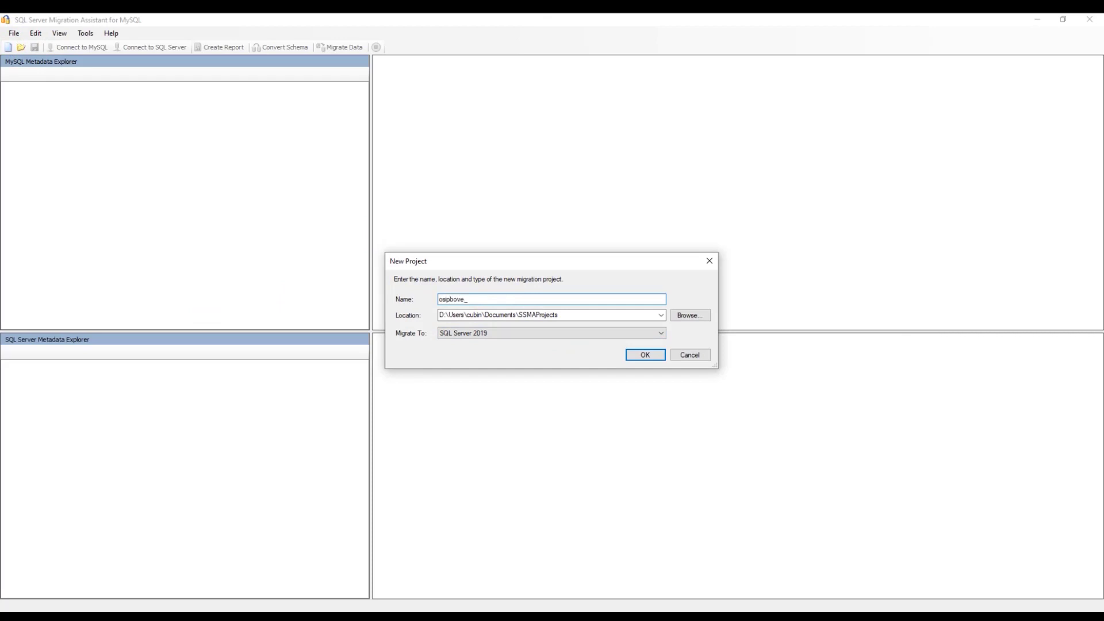
text(site)
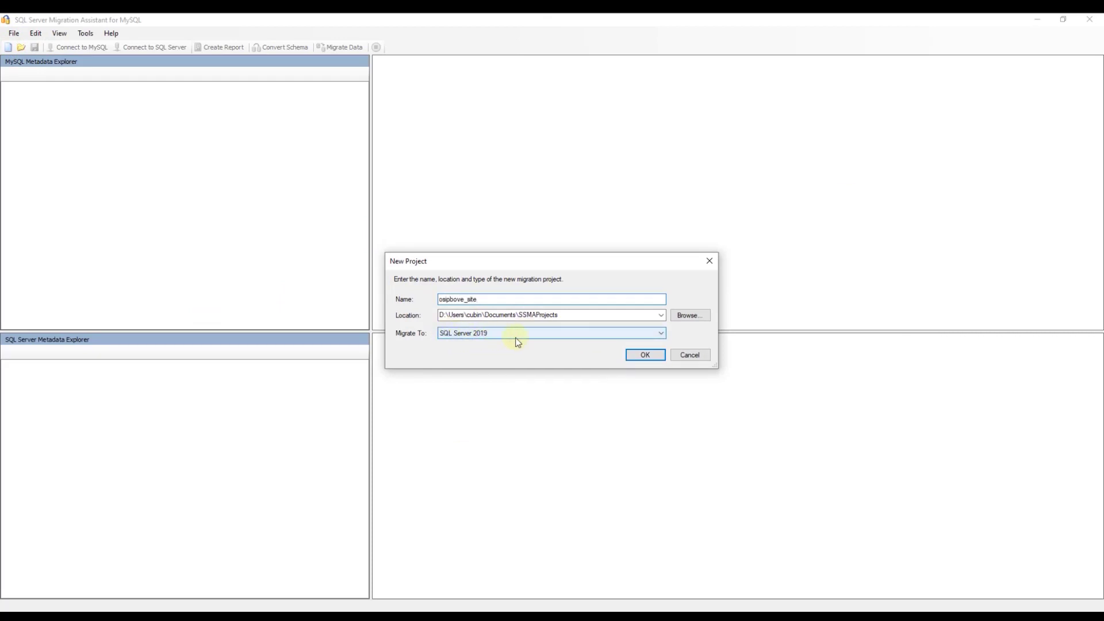
click(642, 356)
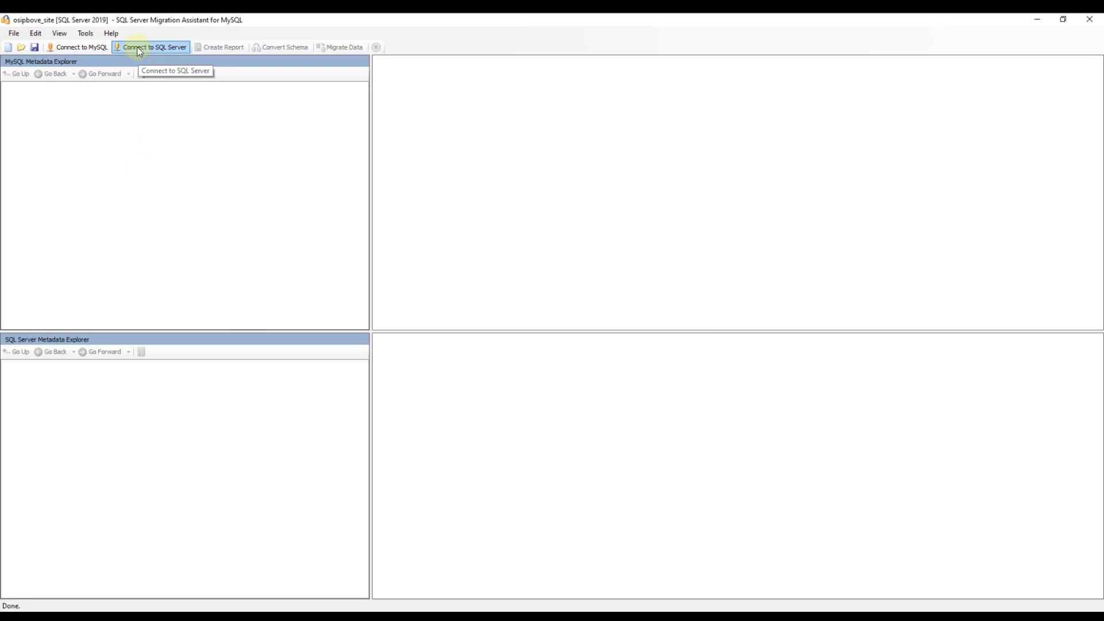
Step: Check the server name in the Connect to MySQL form, then switch to the browser
click(78, 47)
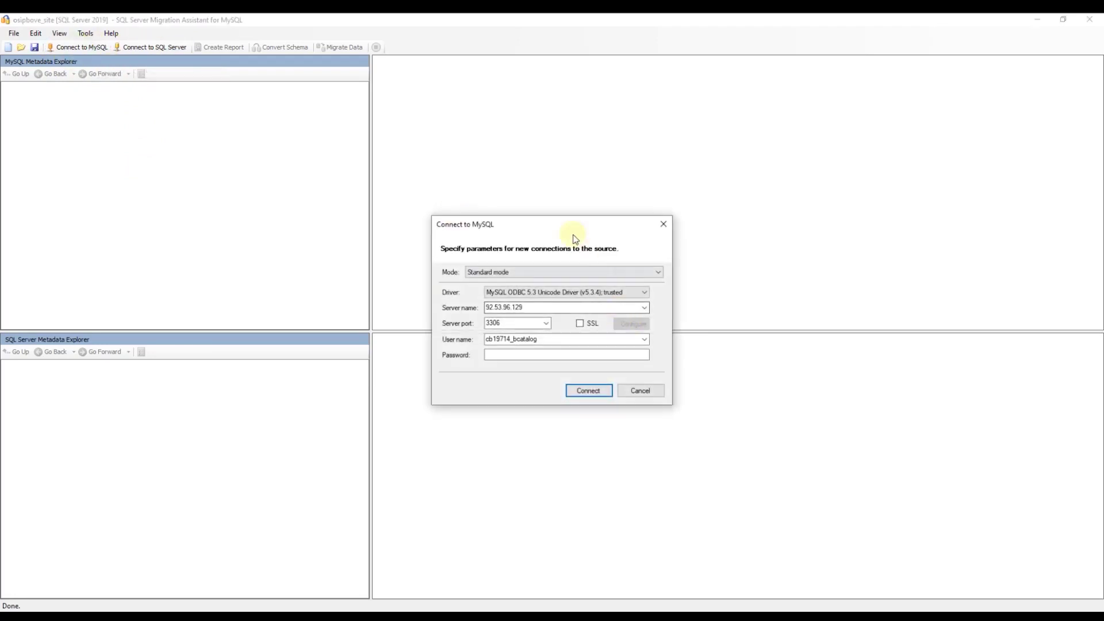
drag(575, 238, 577, 122)
click(540, 192)
click(542, 192)
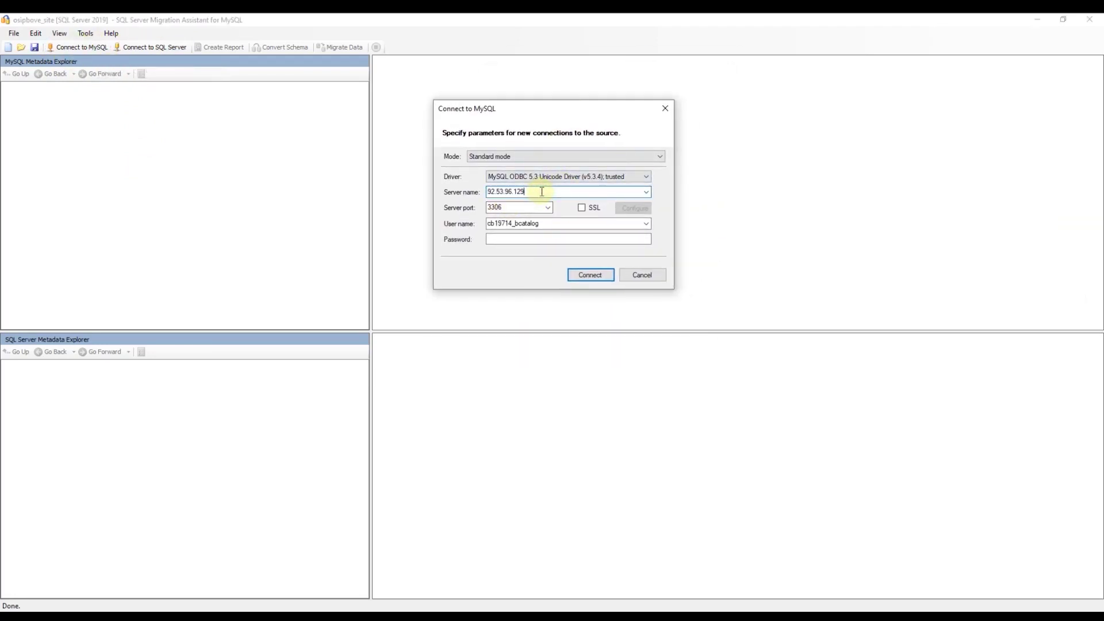
key(alt+Tab)
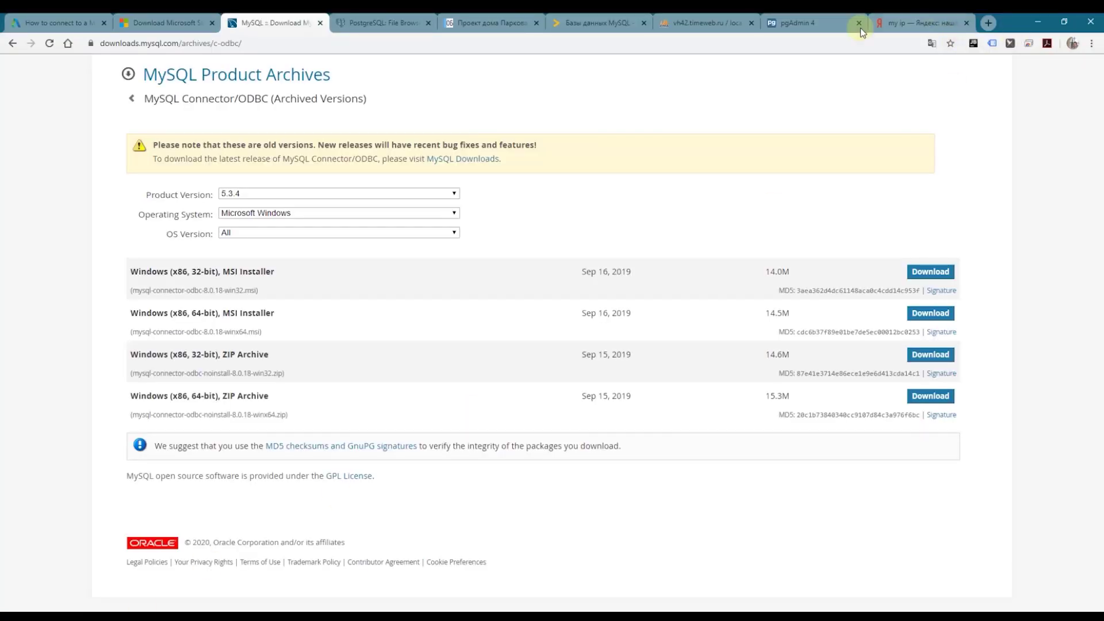
Step: Open the Timeweb hosting dashboard in a new tab and confirm server IP 92.53.96.129 for the MySQL connection form
click(613, 16)
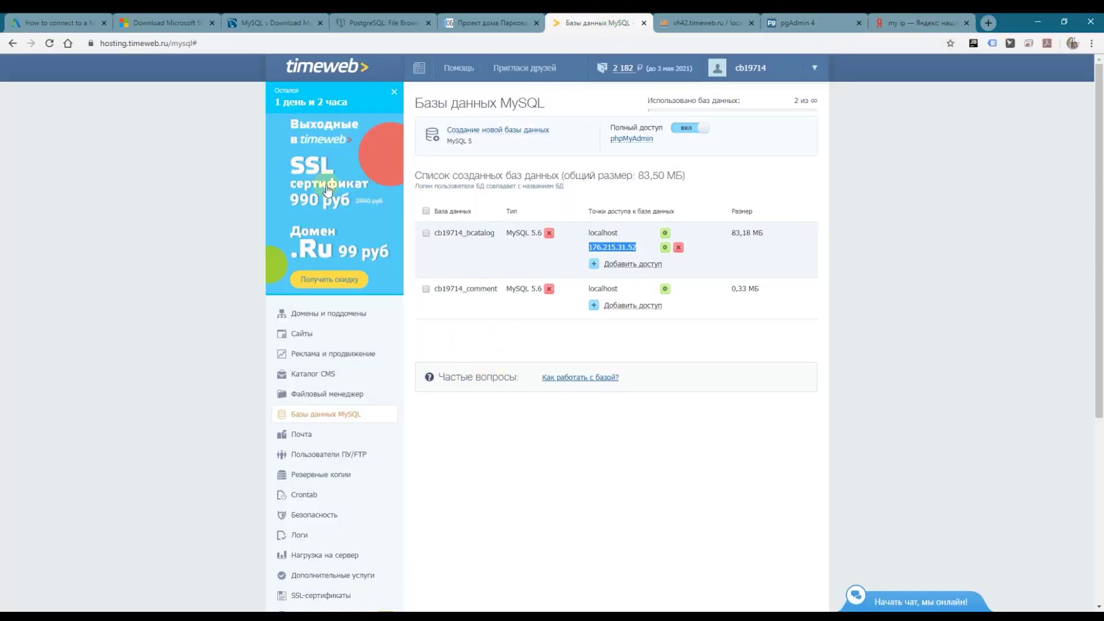
right_click(329, 67)
click(352, 80)
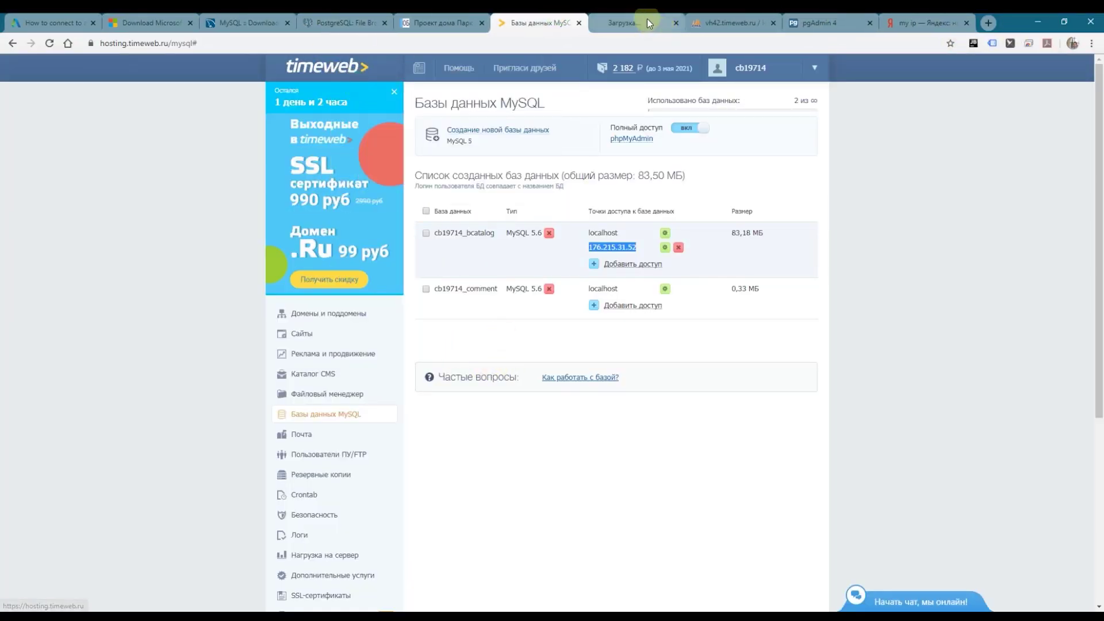
click(647, 21)
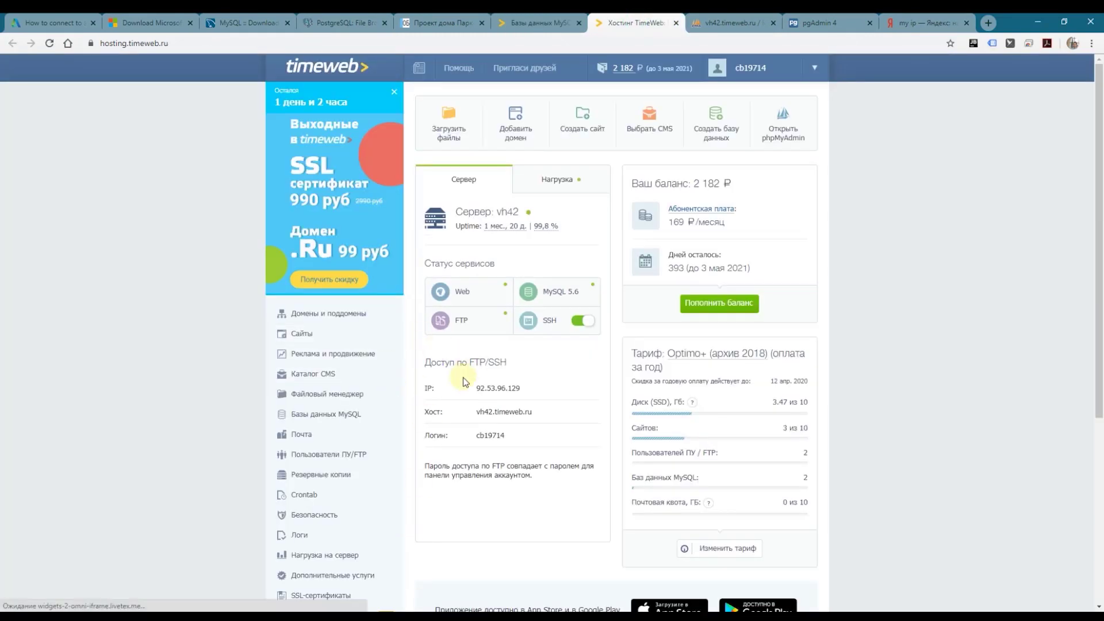
drag(472, 390, 530, 393)
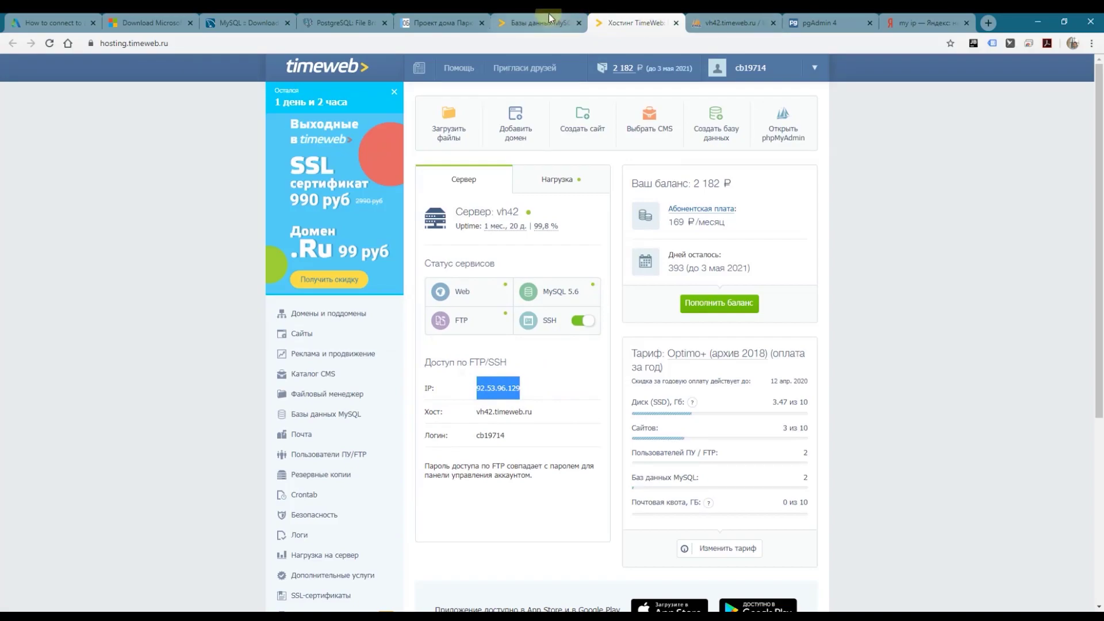
click(541, 195)
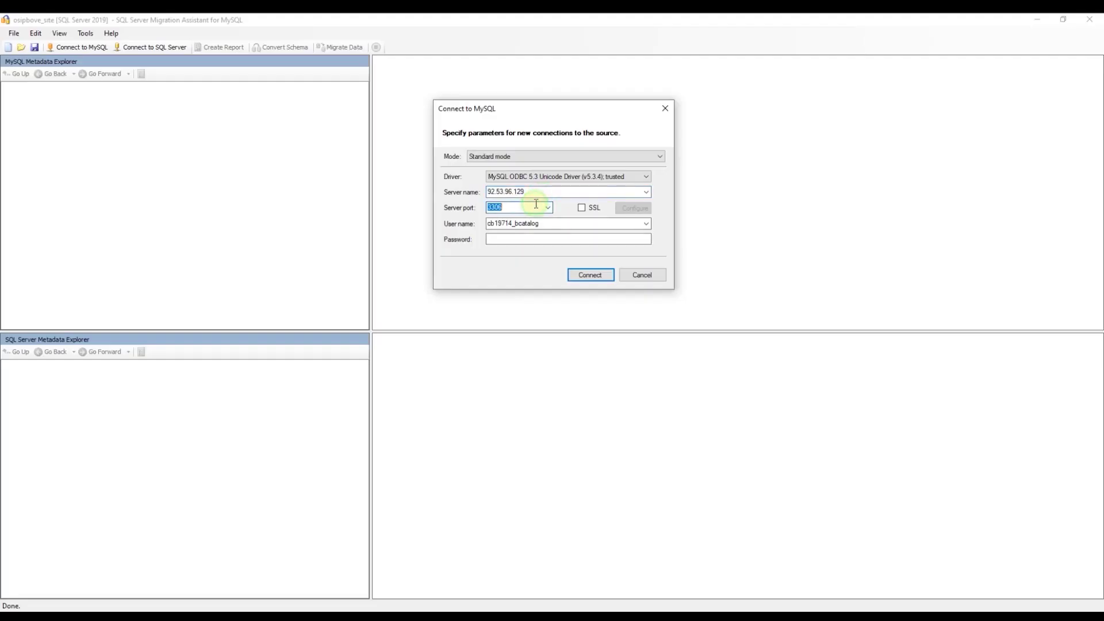
Step: Enter the database password and connect to the hosted MySQL server, loading all objects
double_click(572, 223)
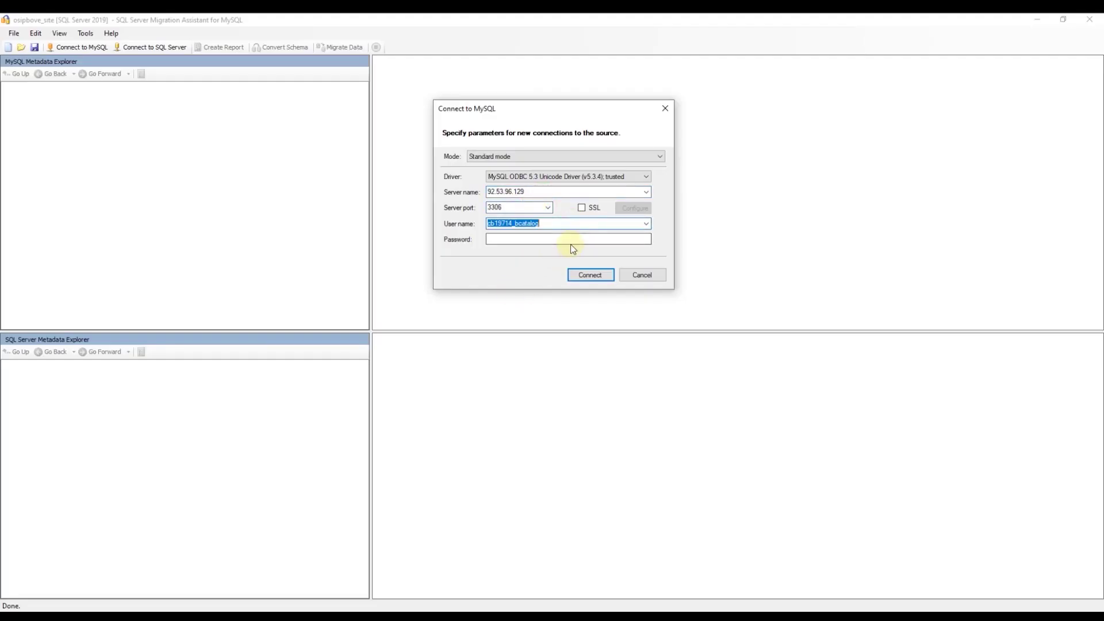
click(578, 239)
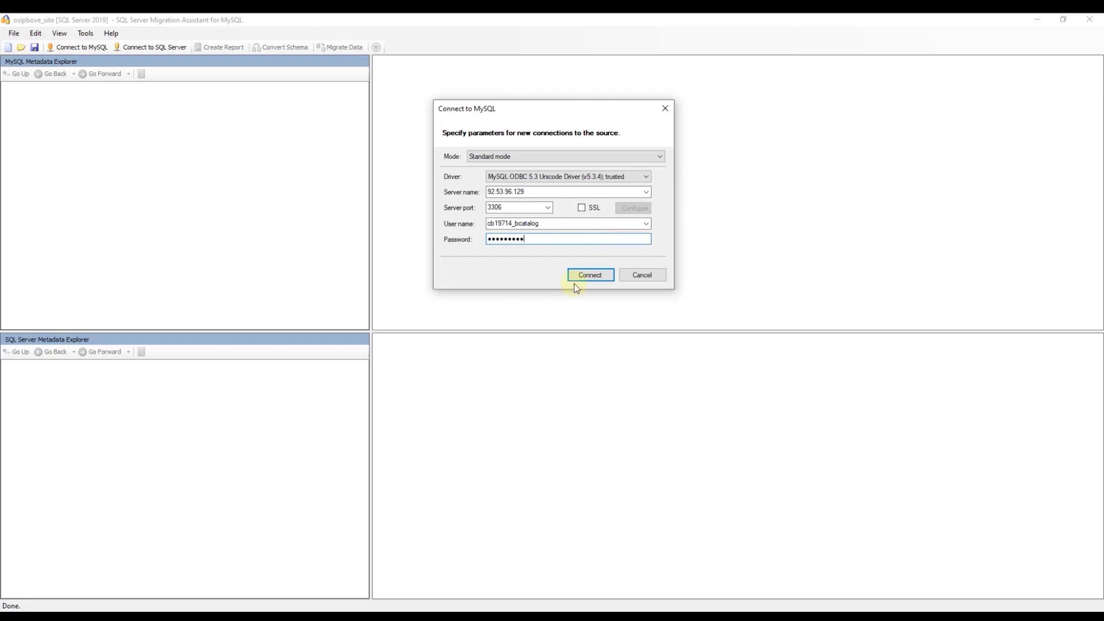
click(578, 278)
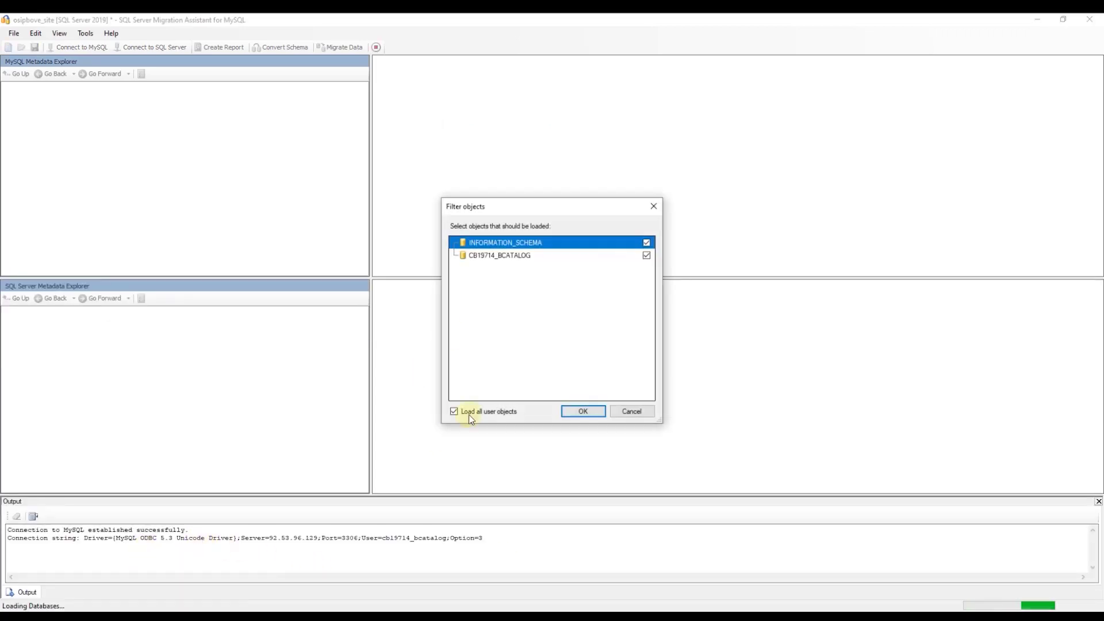
click(584, 412)
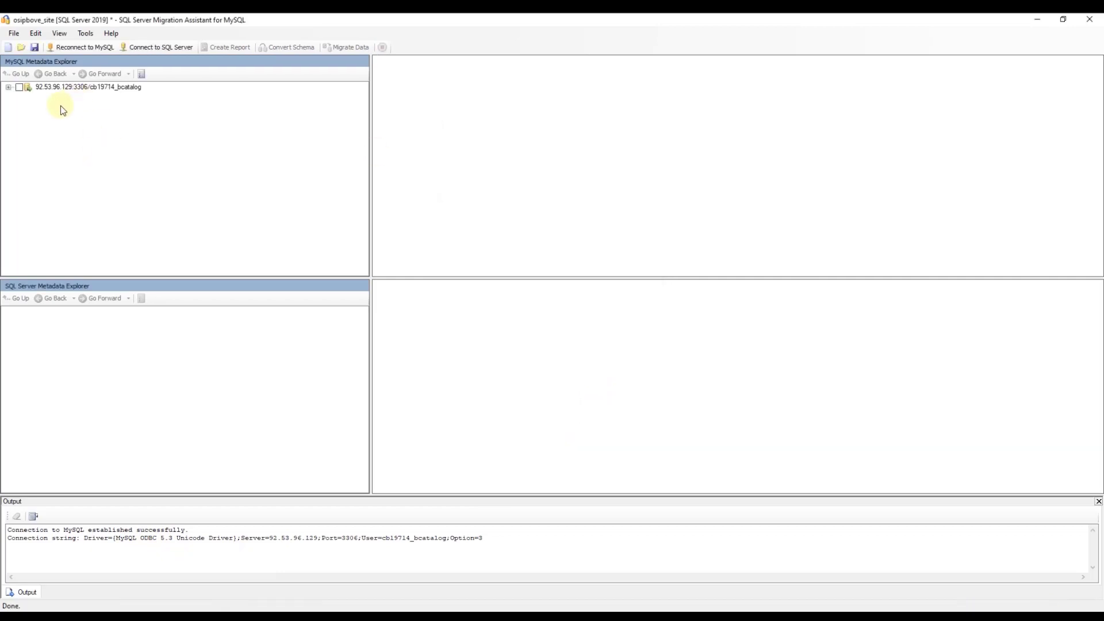
Step: Expand cb19714_bcatalog to list its seven tables and bring up the SQL Server connection form
click(8, 87)
click(19, 96)
click(29, 106)
click(40, 152)
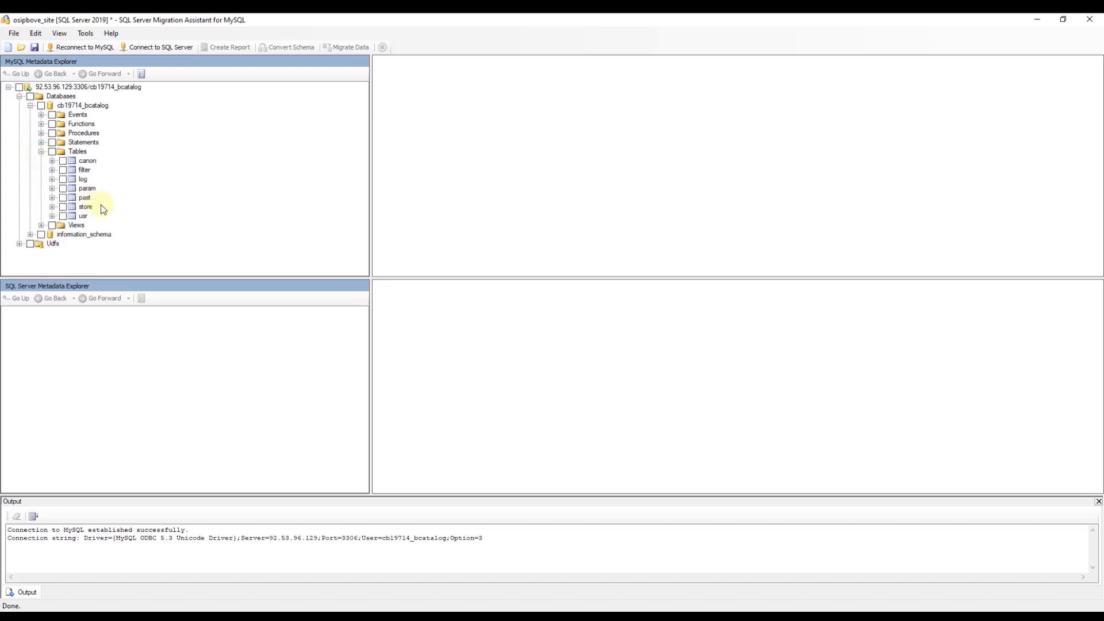
click(181, 51)
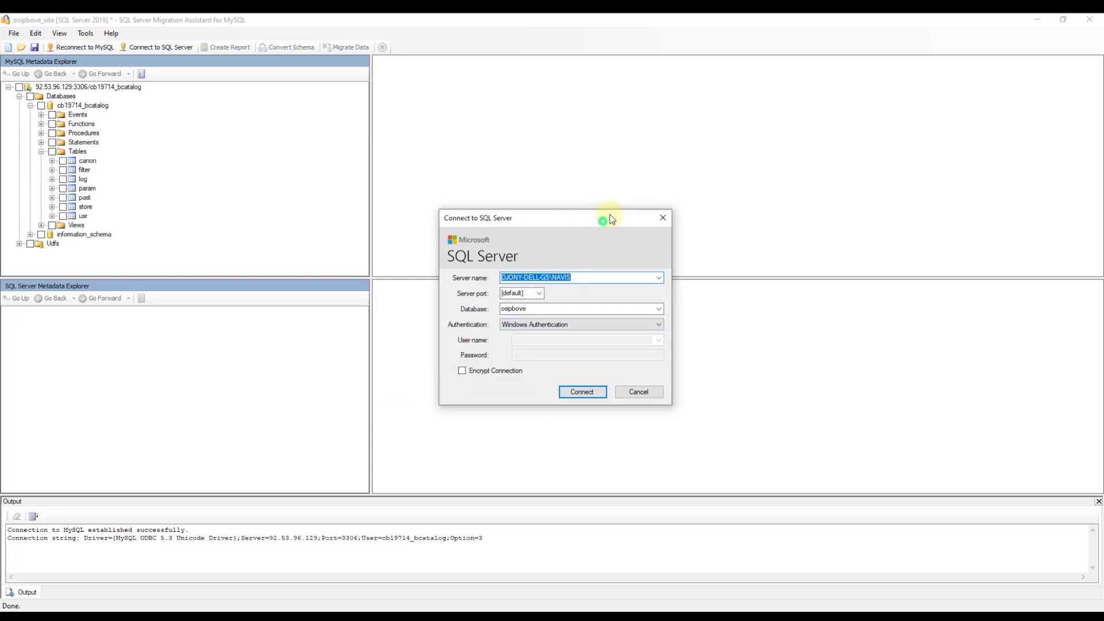
Step: Connect to the local SQL Server using Windows Authentication
drag(610, 218, 574, 76)
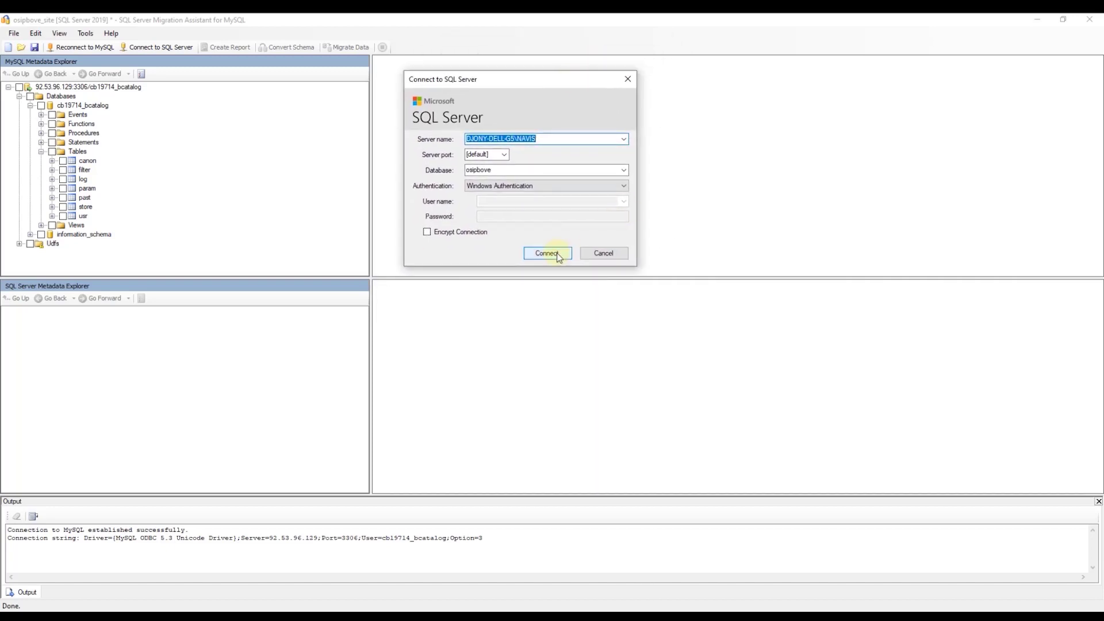
click(525, 190)
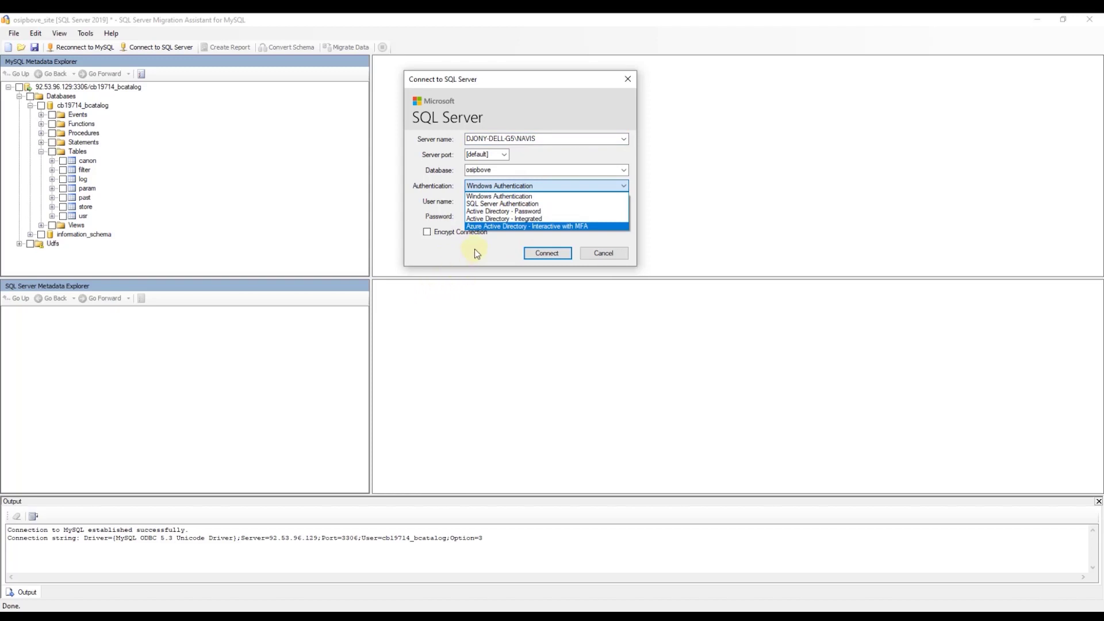
click(547, 252)
click(547, 251)
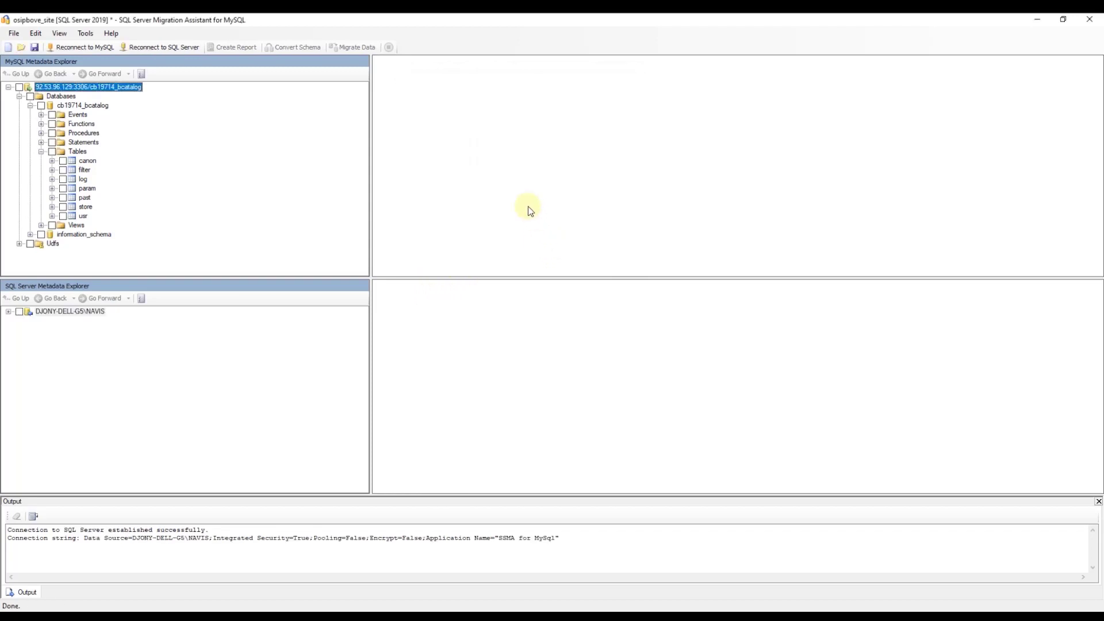
Step: List the server's databases and check cb19714_bcatalog so it maps to osipbove.cb19714_bcatalog
click(8, 312)
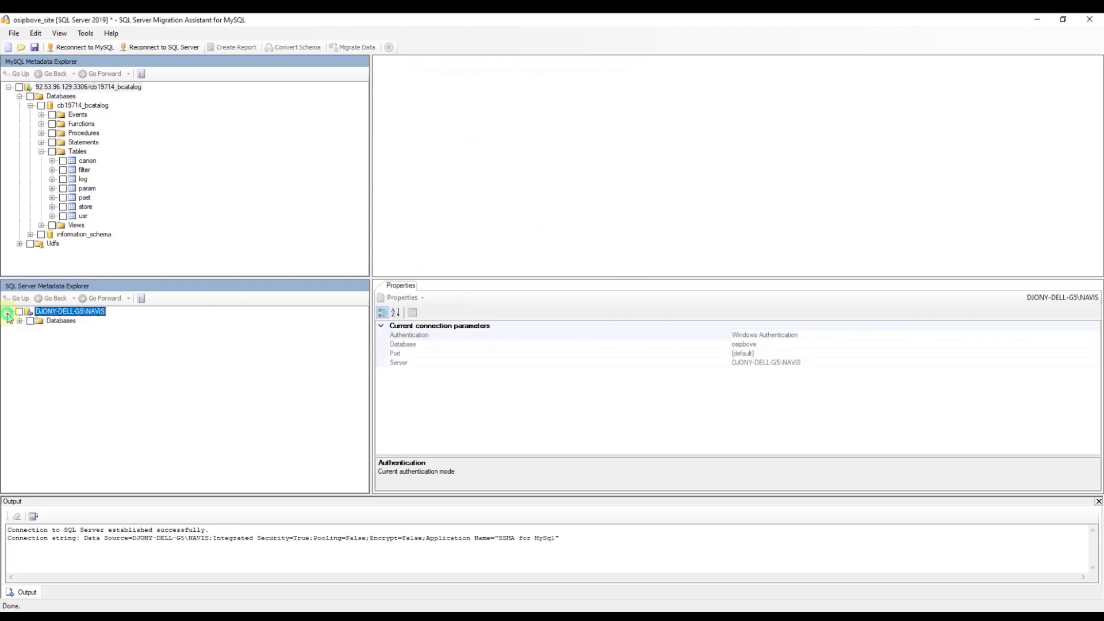
click(19, 321)
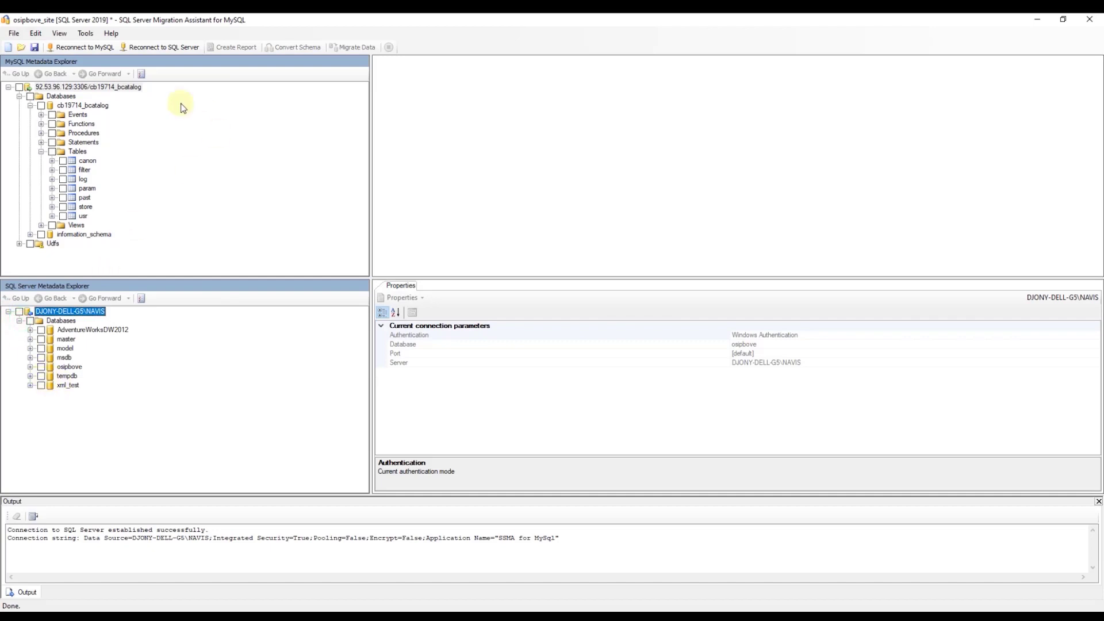
click(80, 105)
click(41, 106)
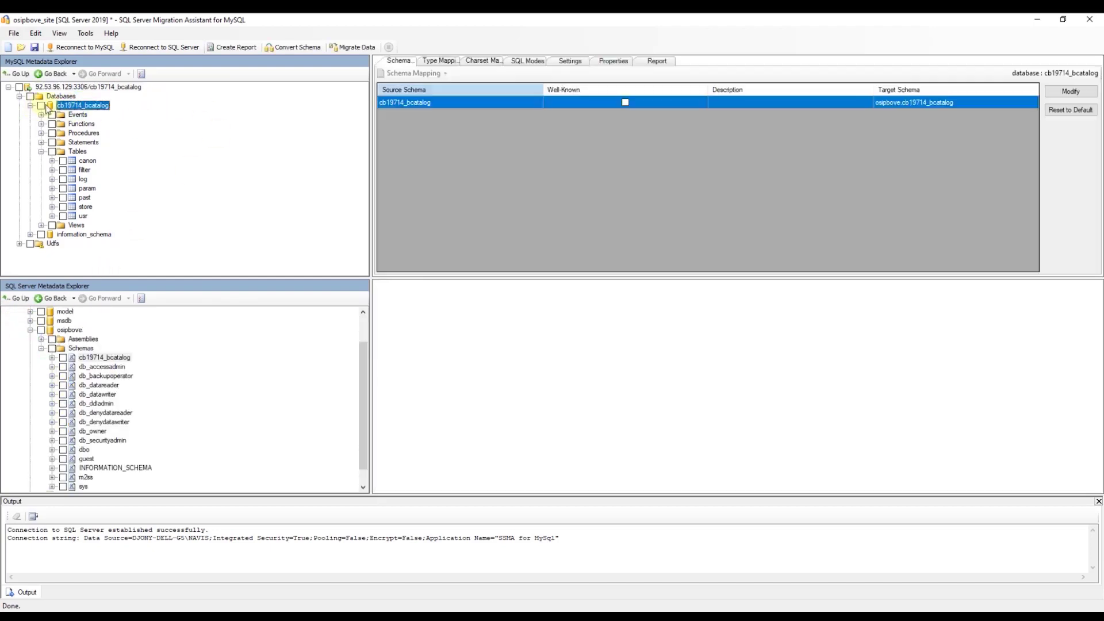
Step: Convert the checked MySQL schema to SQL Server, re-entering the MySQL password when asked
click(41, 331)
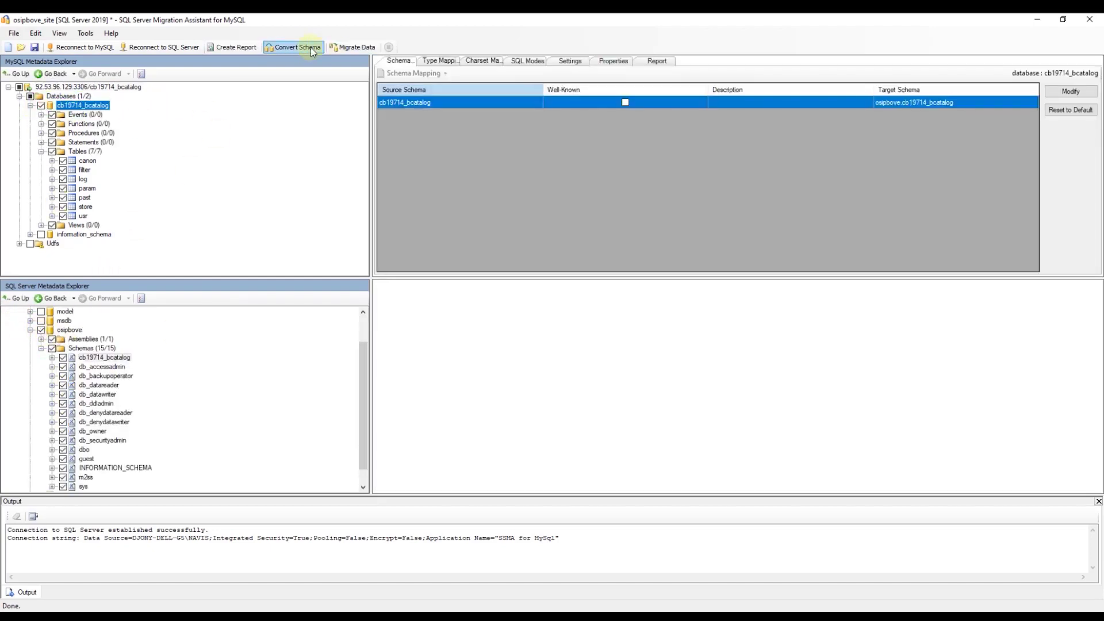
click(293, 47)
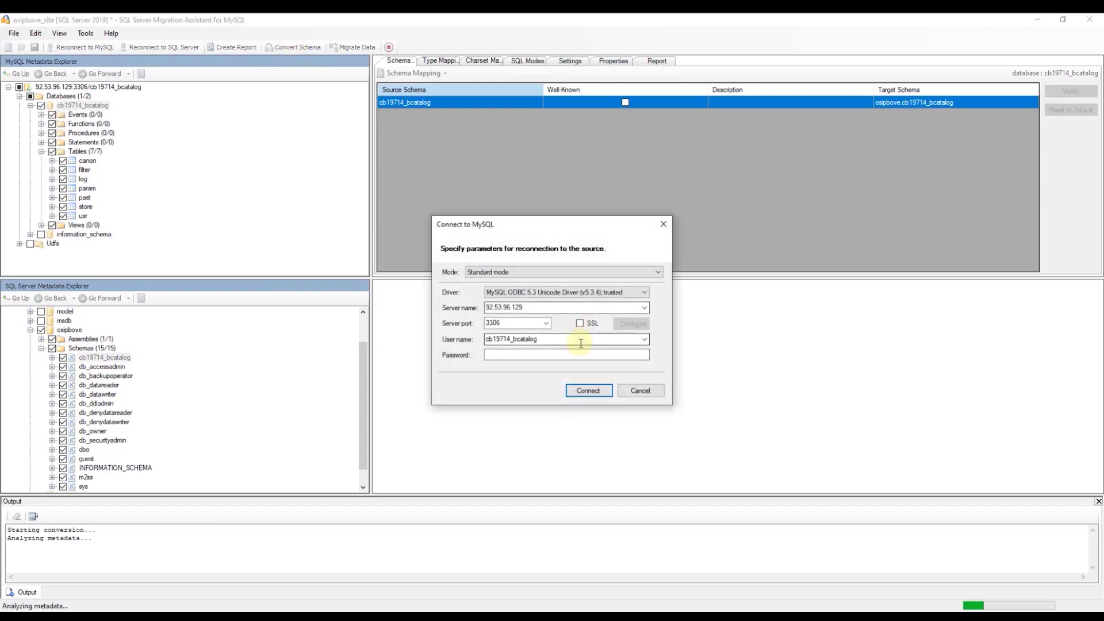
click(554, 353)
key(ctrl+v)
click(592, 392)
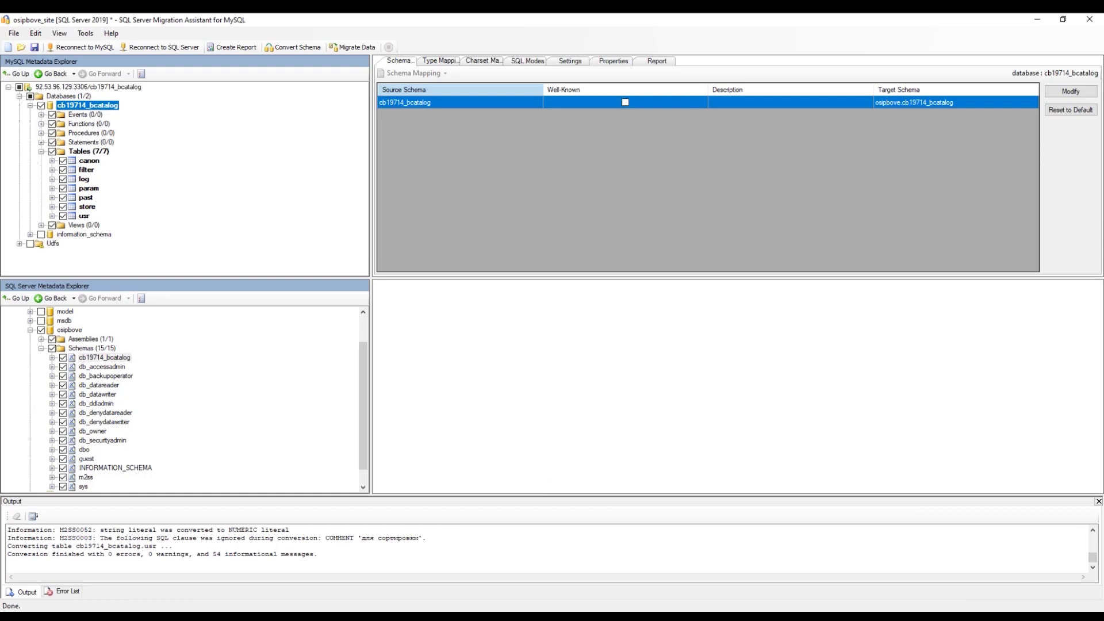
Step: Review the converted store table's data, generated SQL script and column definitions
click(53, 357)
click(63, 421)
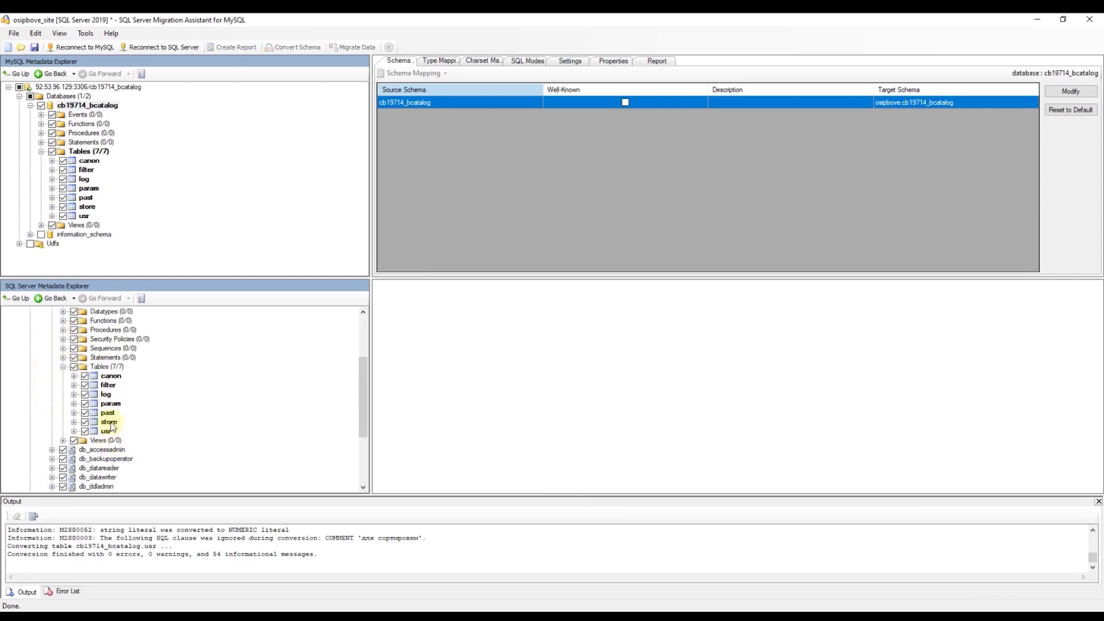
click(110, 423)
click(482, 290)
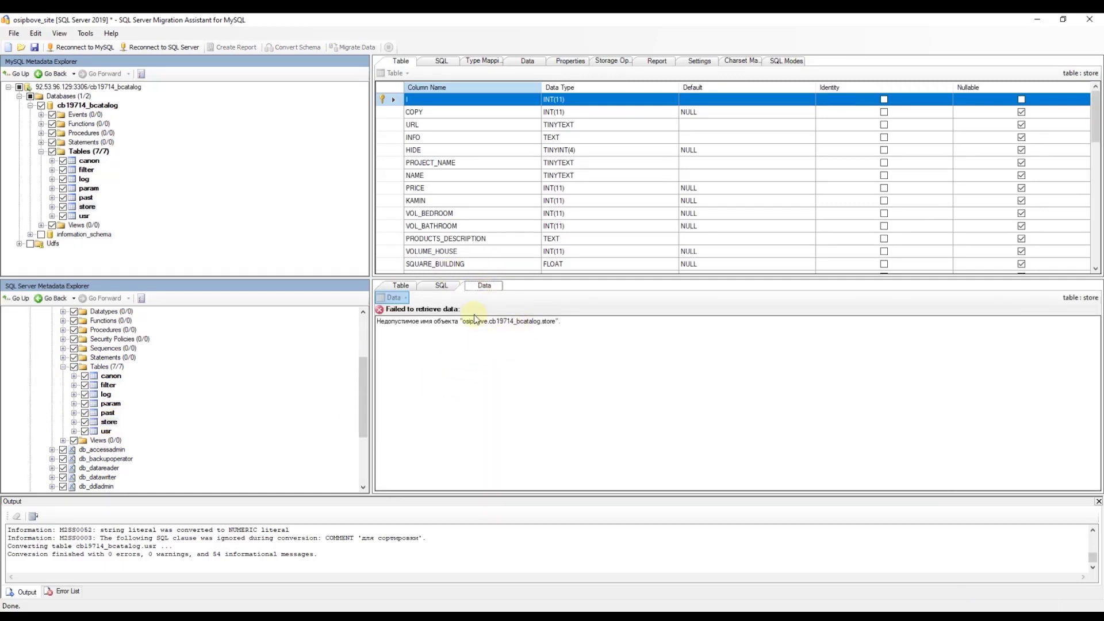
click(444, 290)
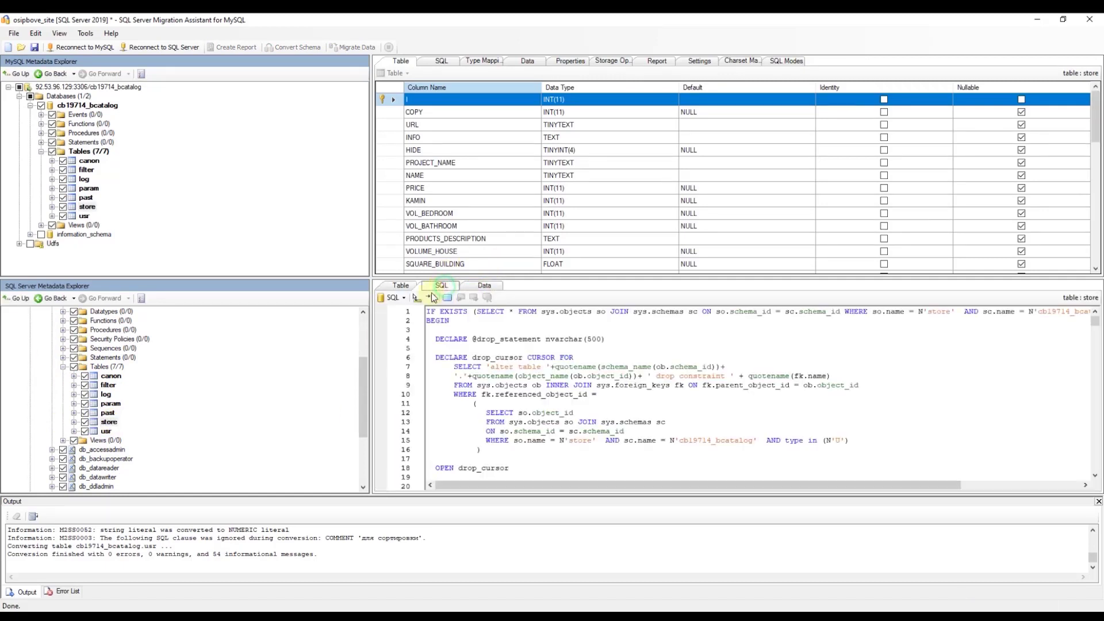
scroll(547, 371, down, 3)
click(403, 284)
scroll(534, 367, down, 5)
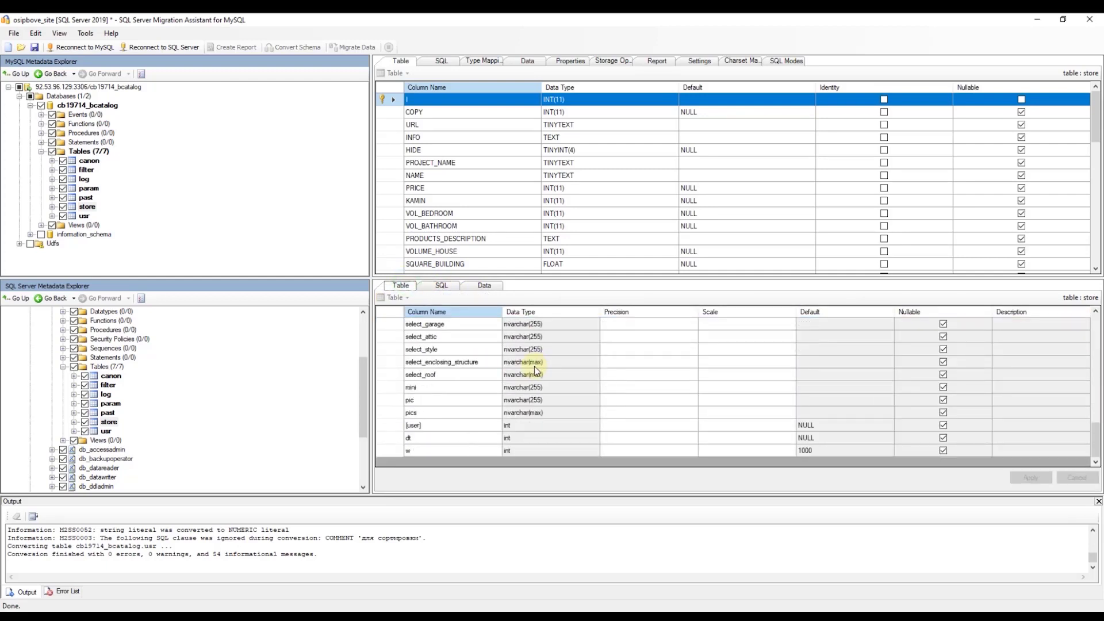
Step: Show the MySQL store table's rows with url, name, price and bedroom columns
click(526, 60)
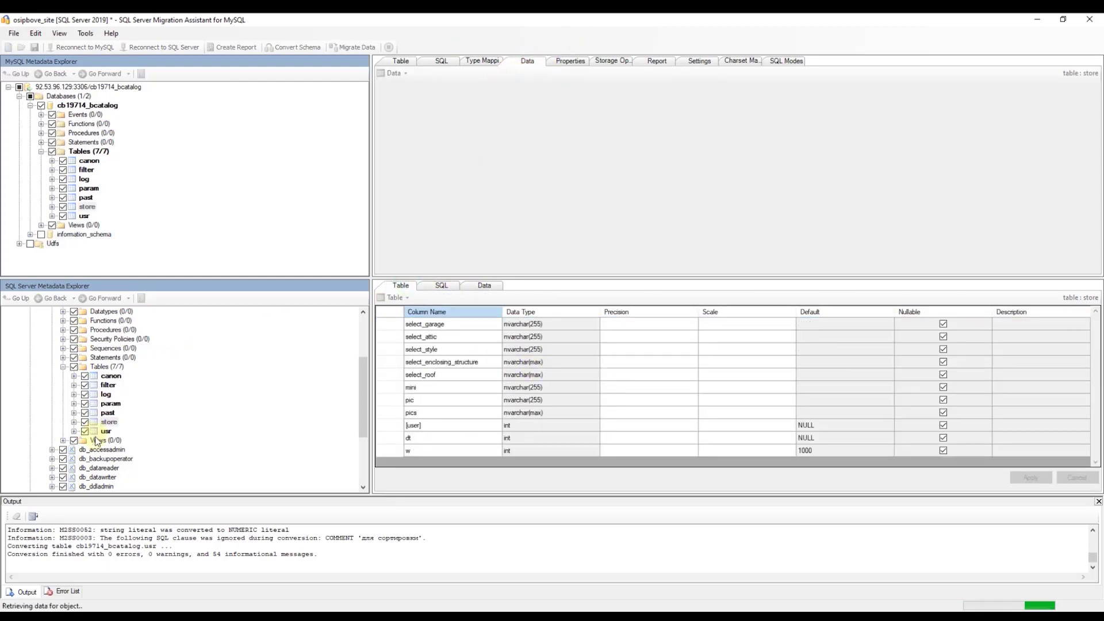
scroll(339, 241, down, 3)
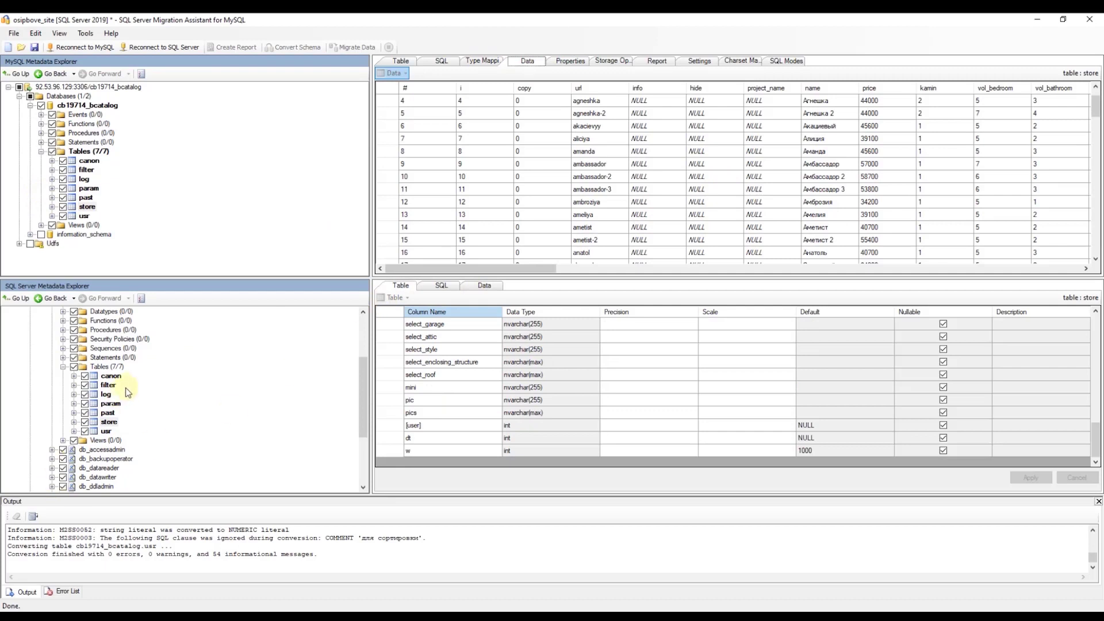
click(108, 423)
Step: Synchronize the SQL Server store table with the database, creating it empty with all columns
right_click(107, 426)
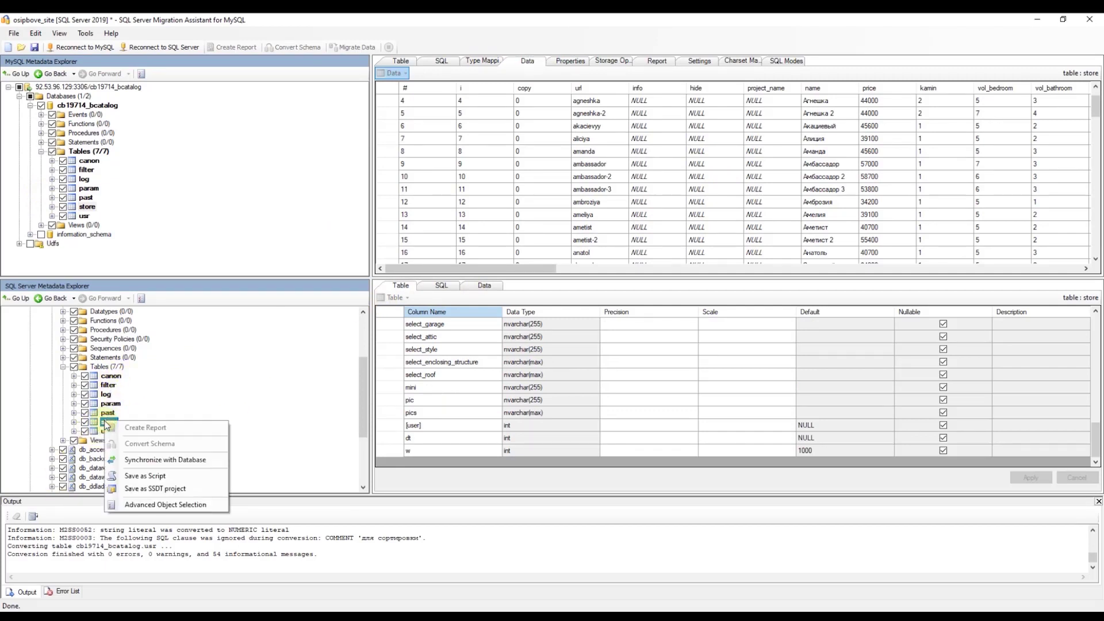
click(144, 466)
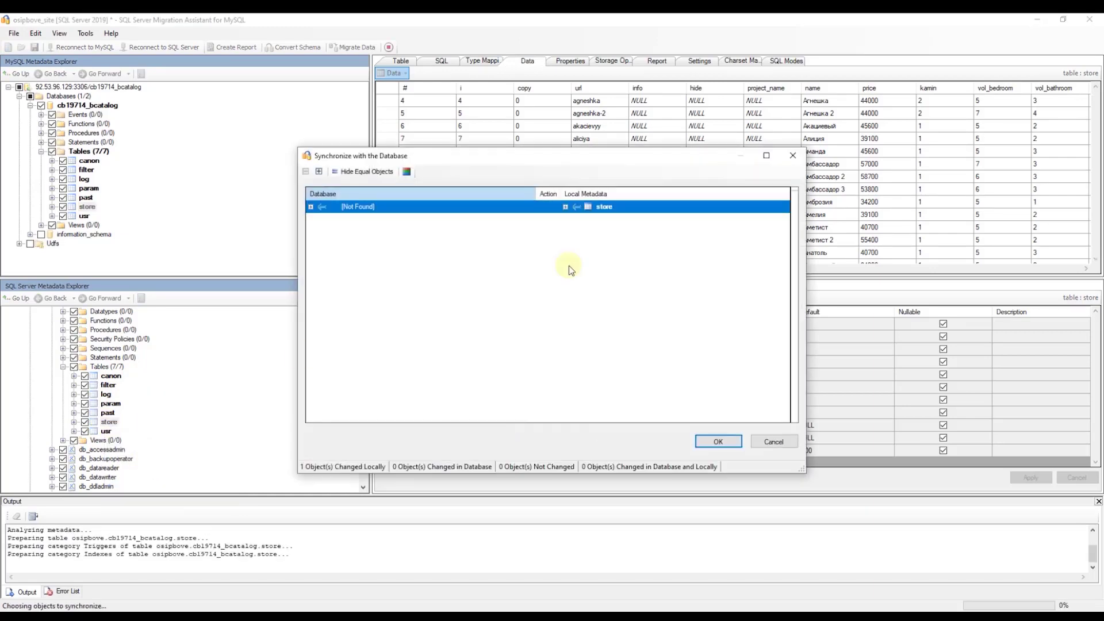
click(718, 441)
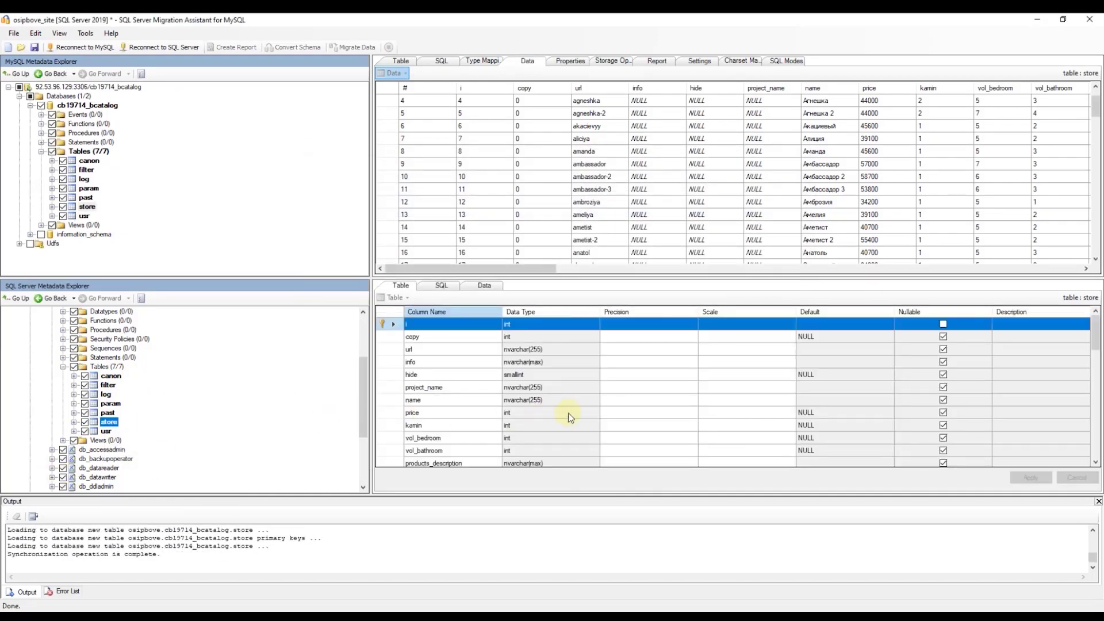
click(485, 286)
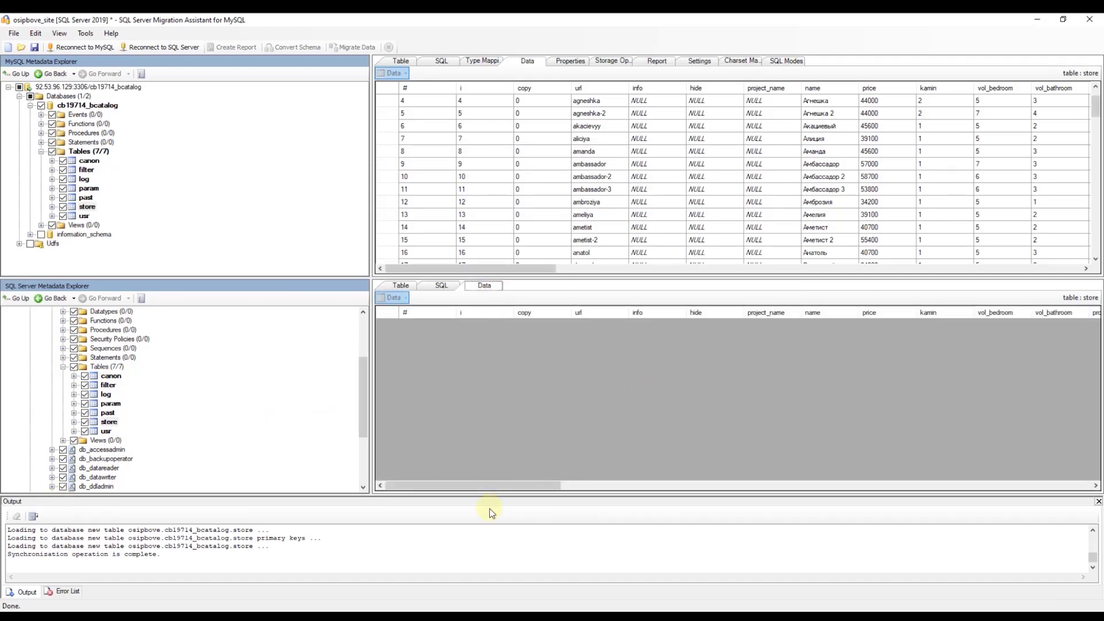
drag(499, 485, 394, 509)
click(88, 206)
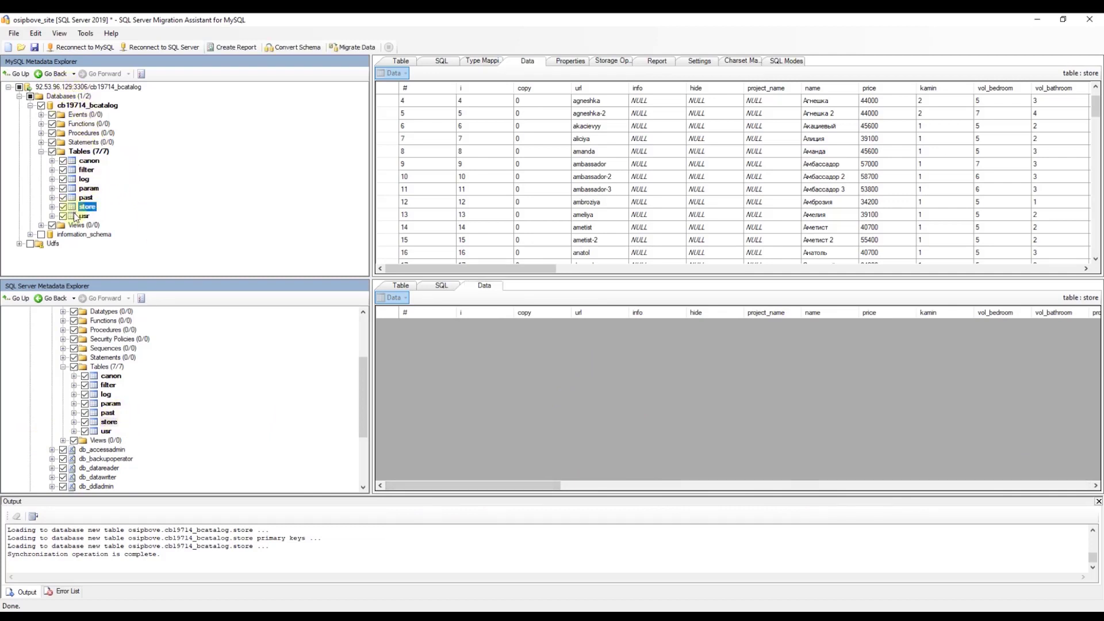
Step: Migrate the MySQL store table's data, entering the password and connecting to both servers
right_click(84, 212)
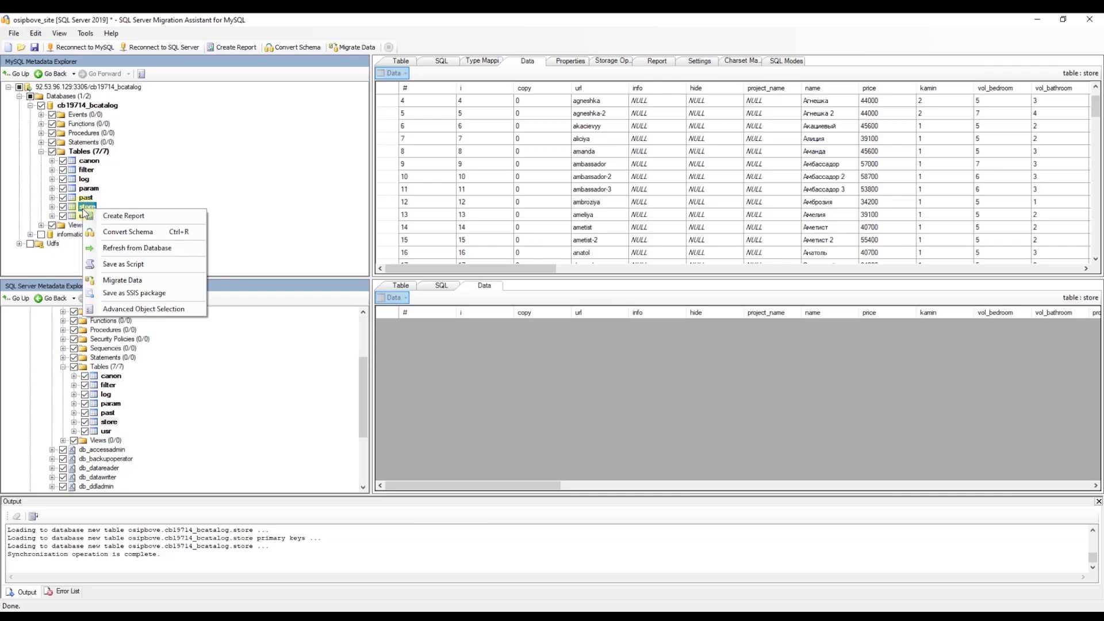
click(169, 283)
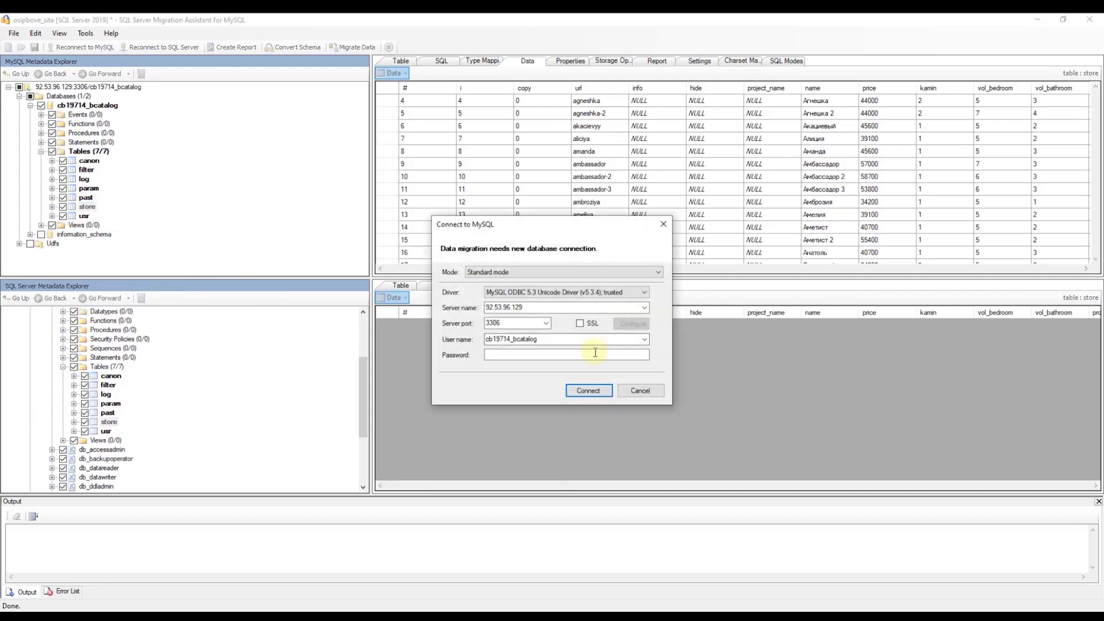
click(598, 354)
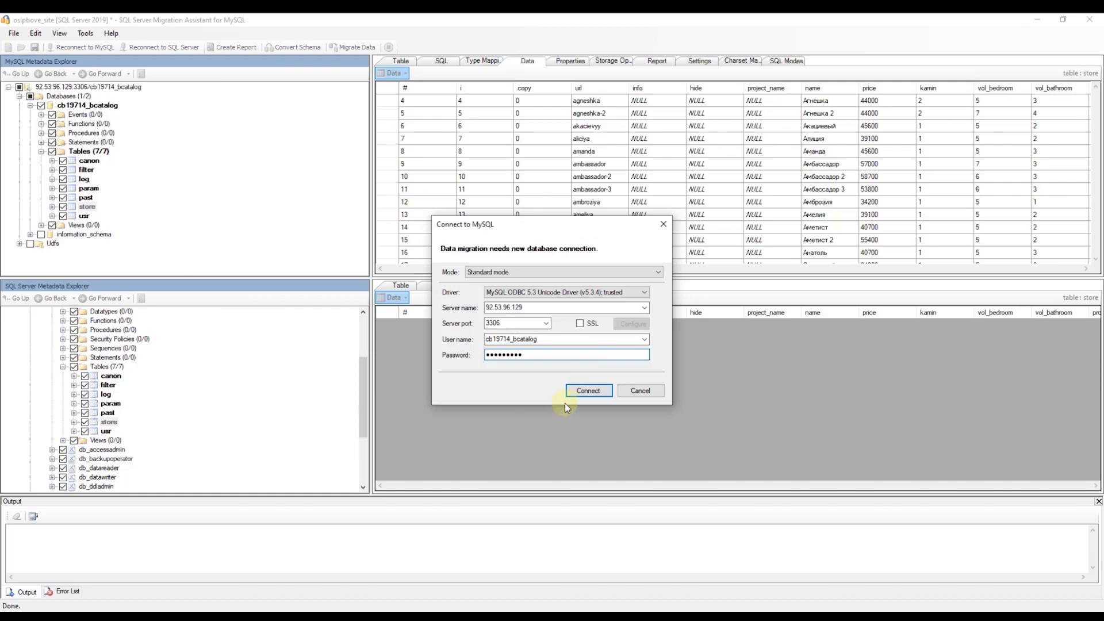
click(587, 391)
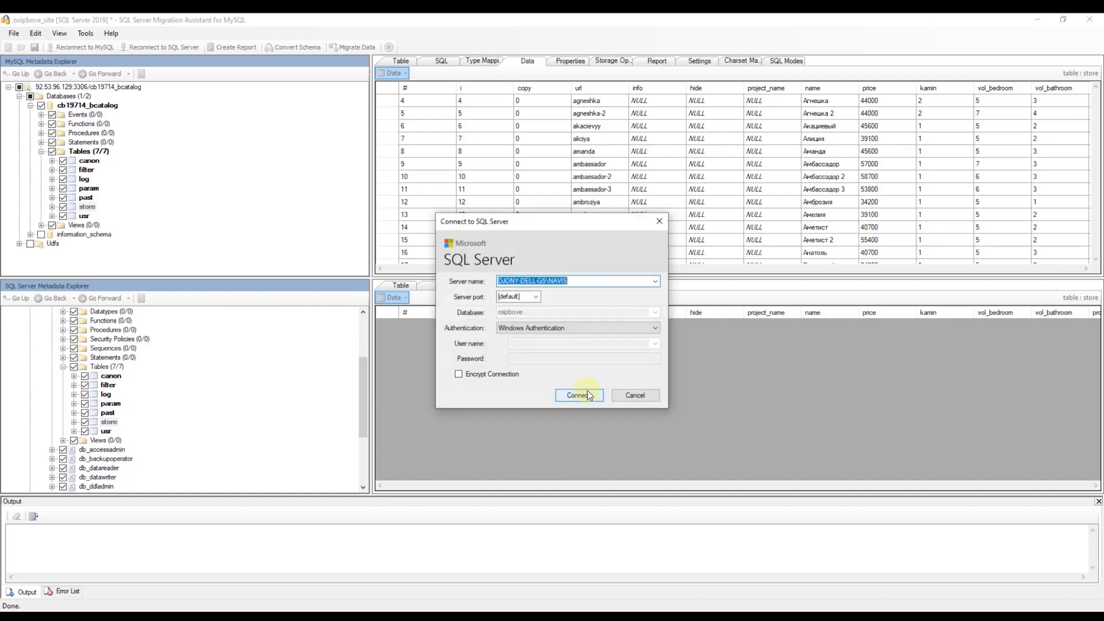
click(587, 392)
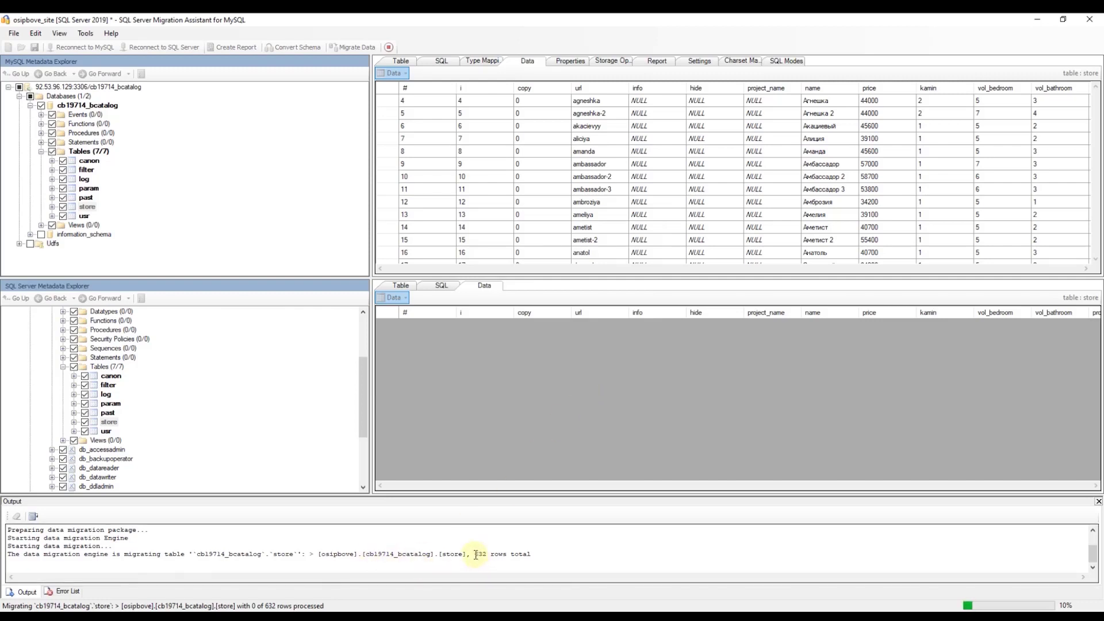
Step: Check the 632-row total and select dbo.store in Management Studio, cancelling an accidental rename
drag(475, 555, 484, 556)
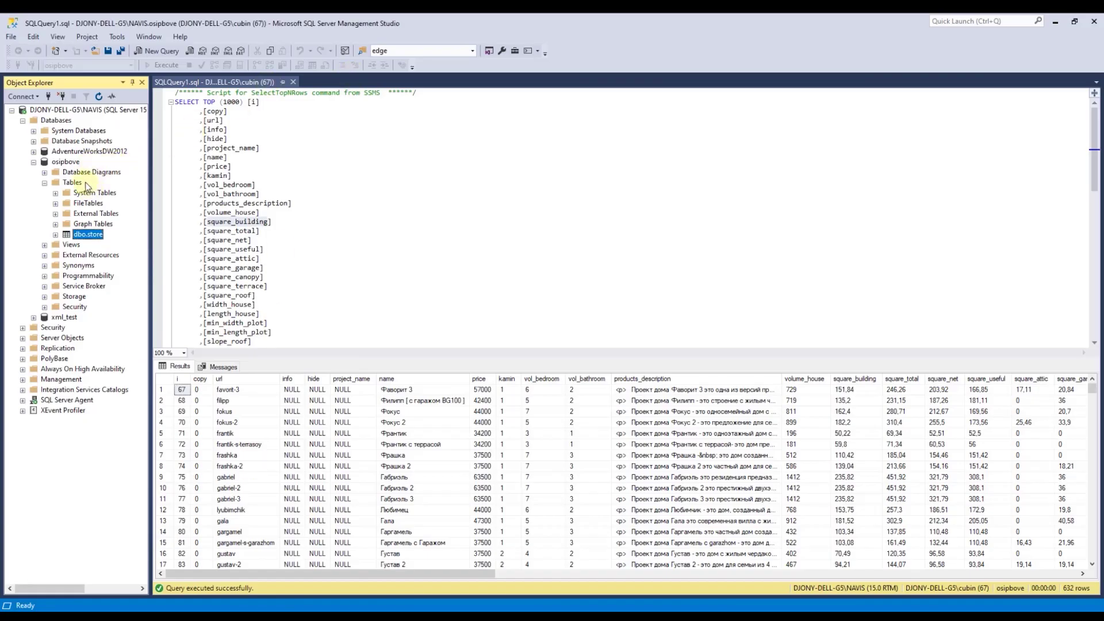
click(90, 241)
click(85, 235)
click(100, 236)
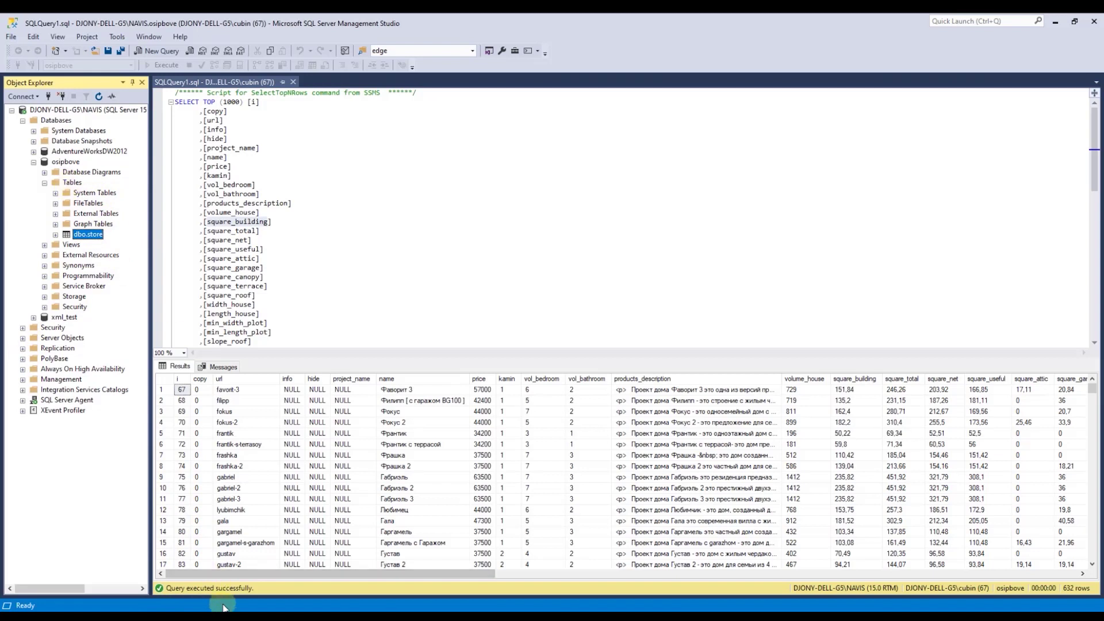
Step: Review the migration report showing 632 of 632 rows at 100%, then close it
click(67, 185)
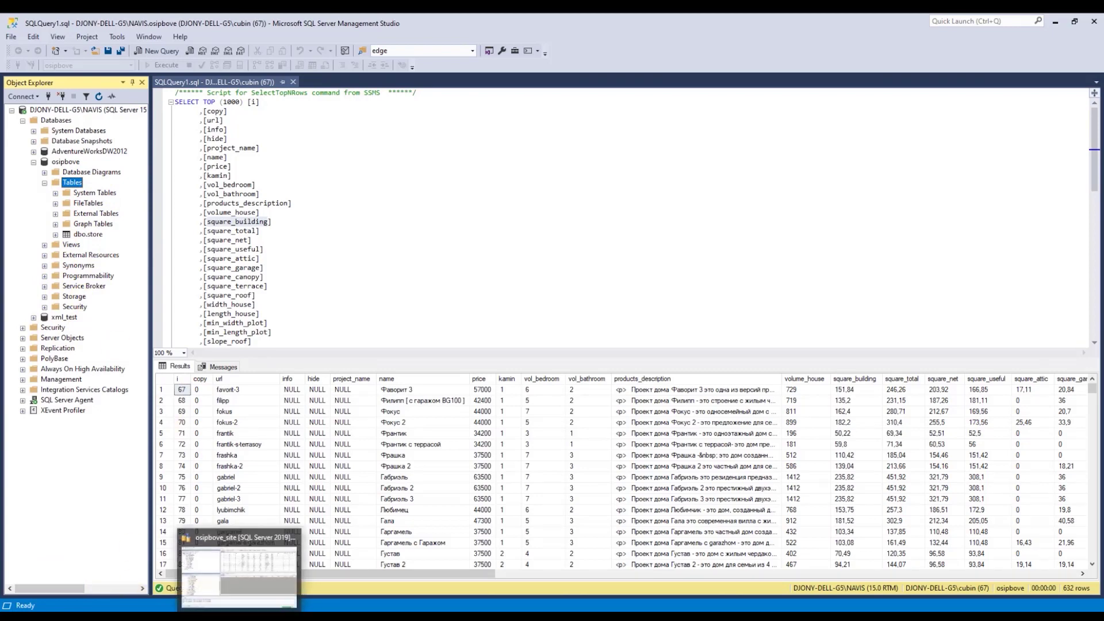
click(254, 607)
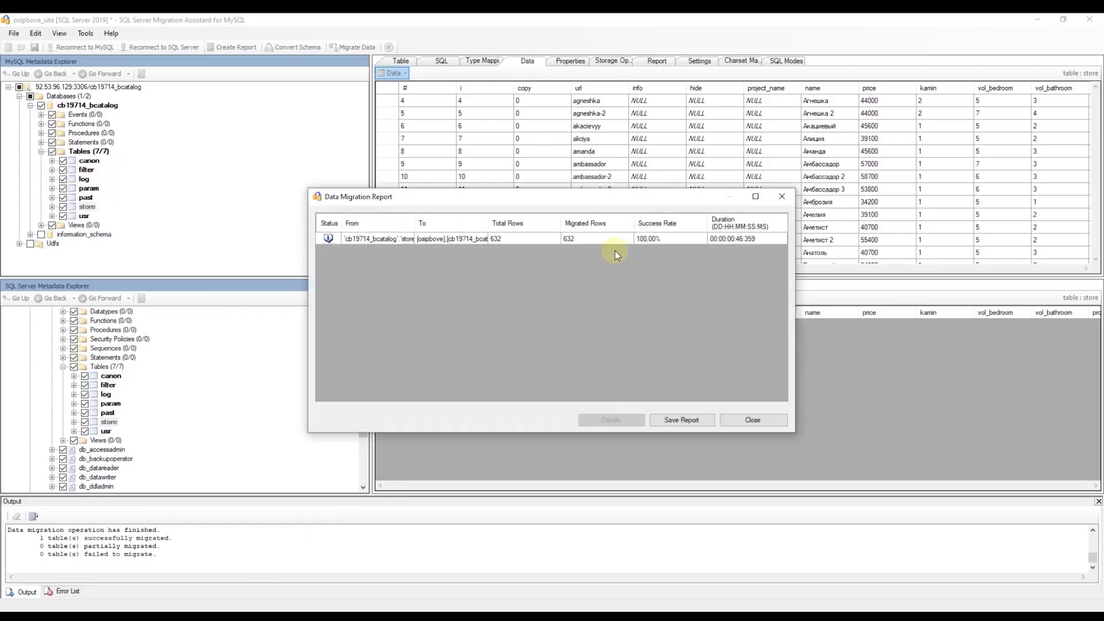
click(588, 238)
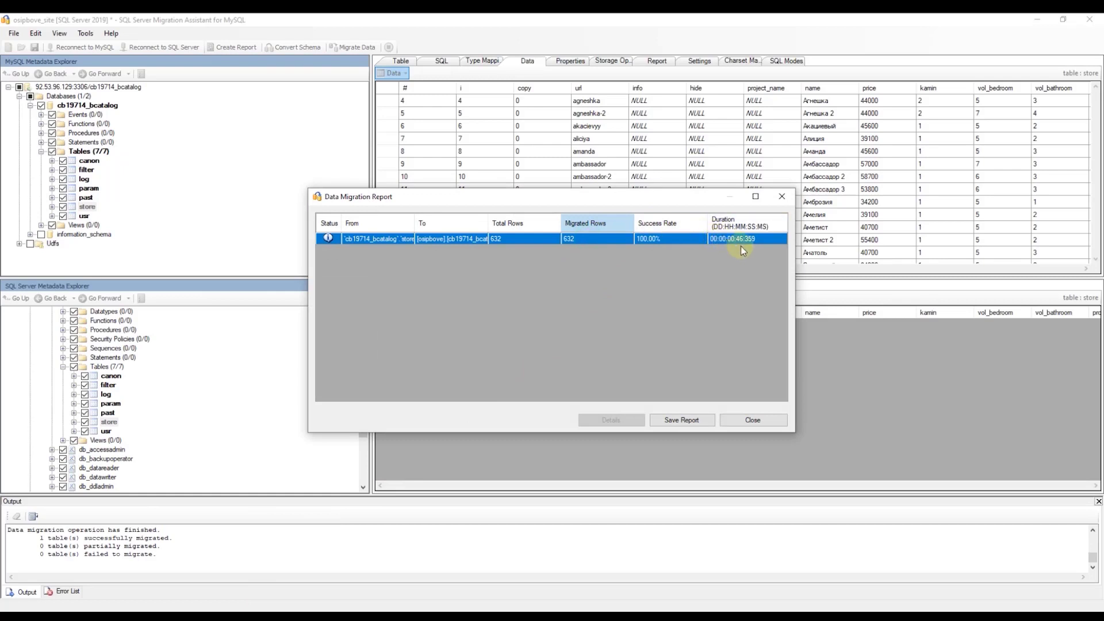
click(753, 419)
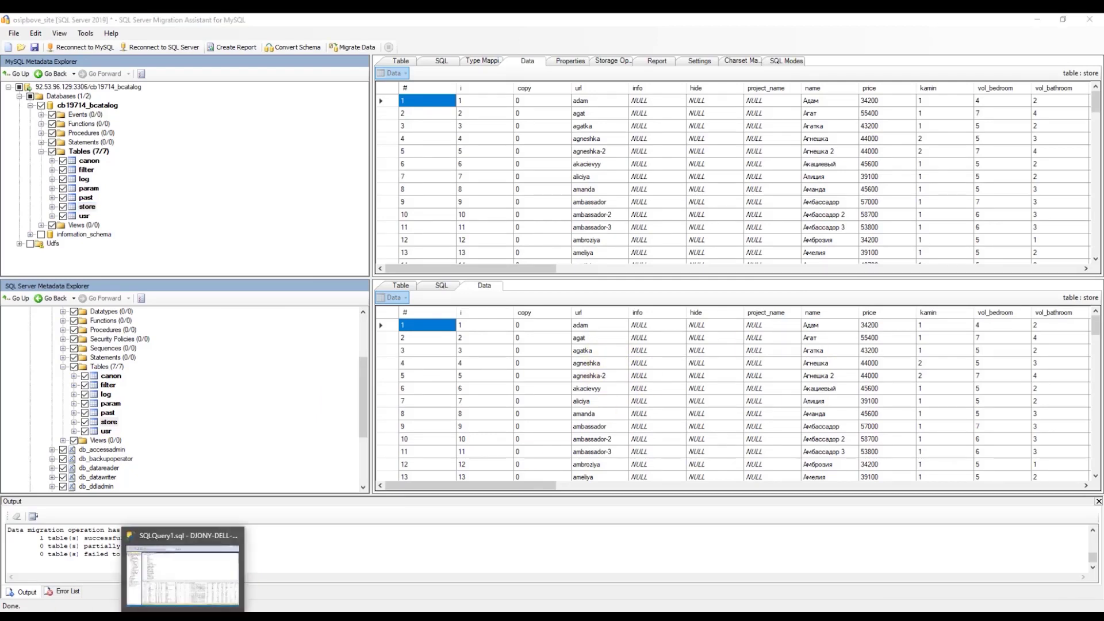
click(184, 555)
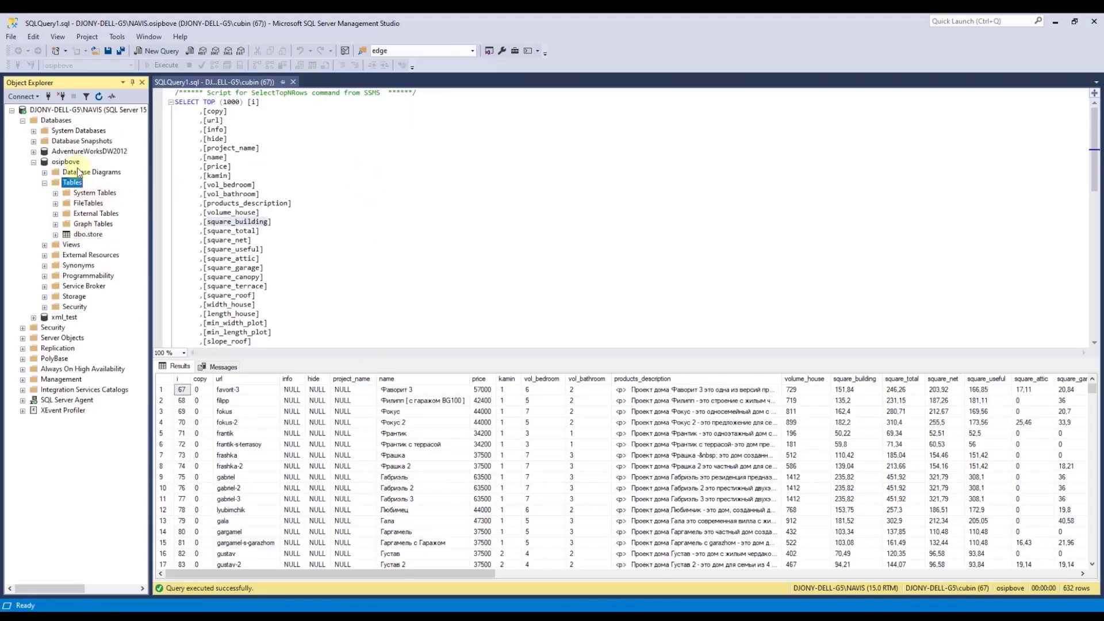
Step: Refresh osipbove's tables and select the top 1000 rows of cb19714_bcatalog.store
right_click(72, 183)
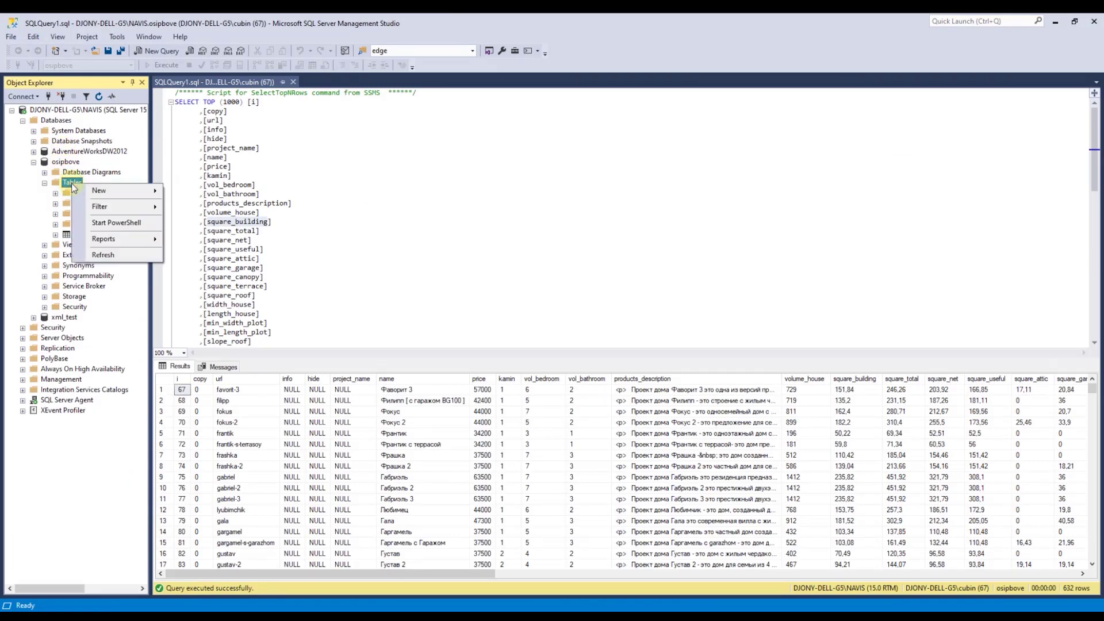
click(112, 259)
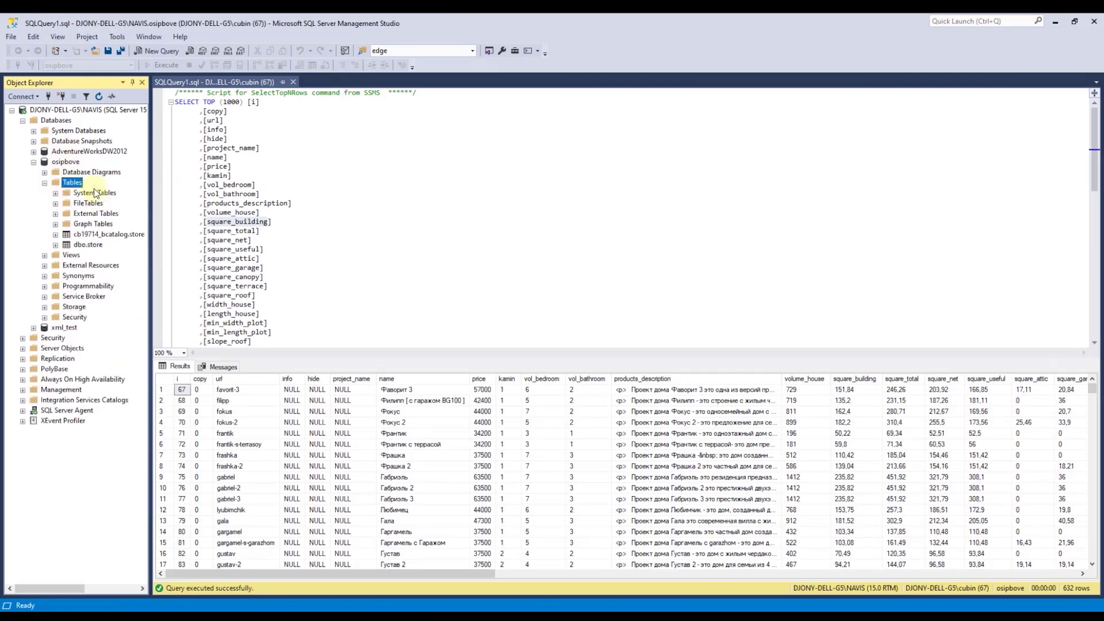
click(56, 234)
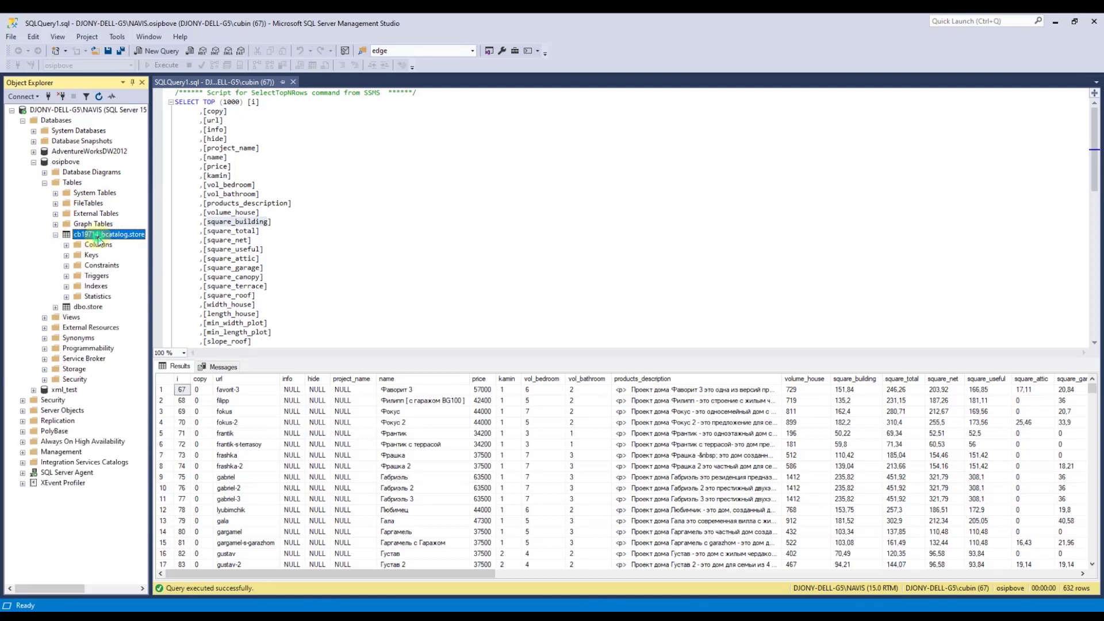
right_click(89, 234)
click(115, 268)
drag(532, 340, 565, 166)
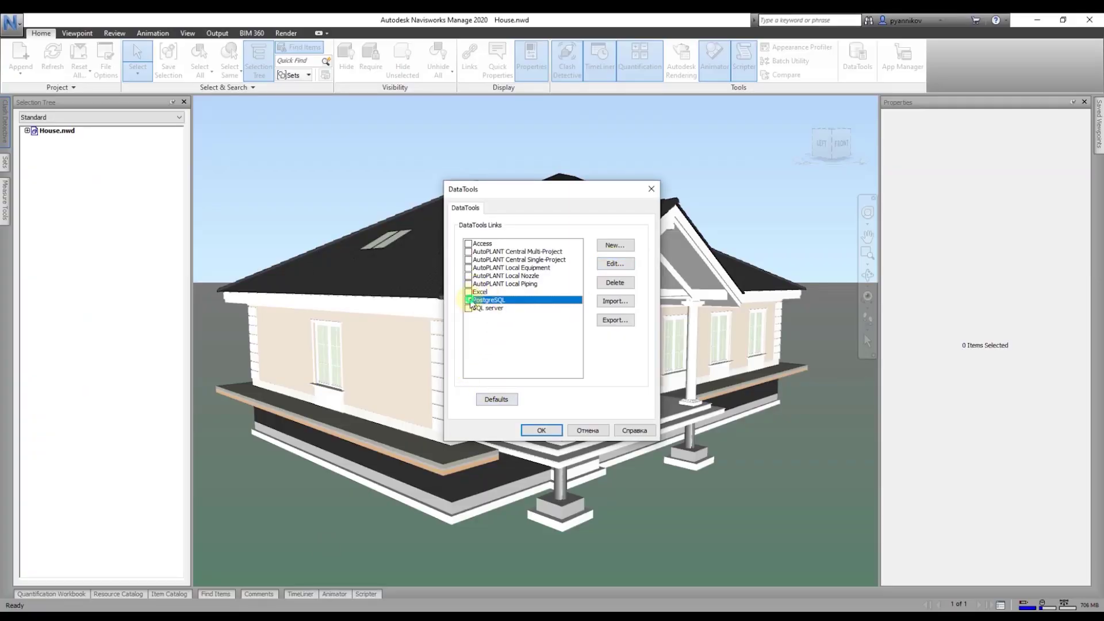
Step: Point the SQL server link's query at cb19714_bcatalog.store and save it in DataTools
click(478, 307)
click(614, 263)
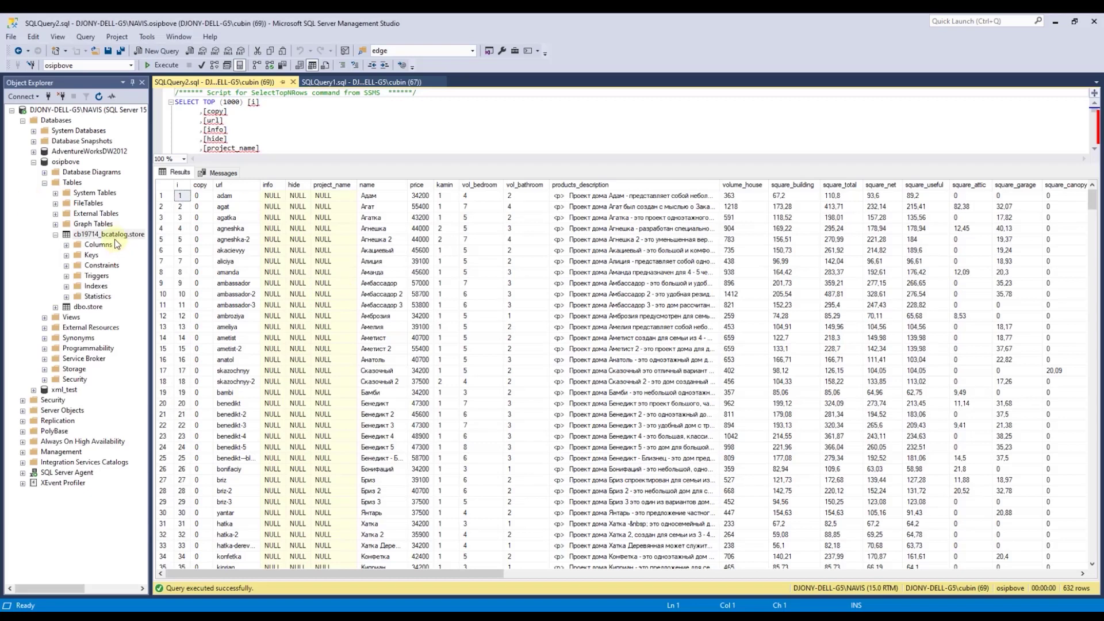
right_click(101, 234)
click(188, 462)
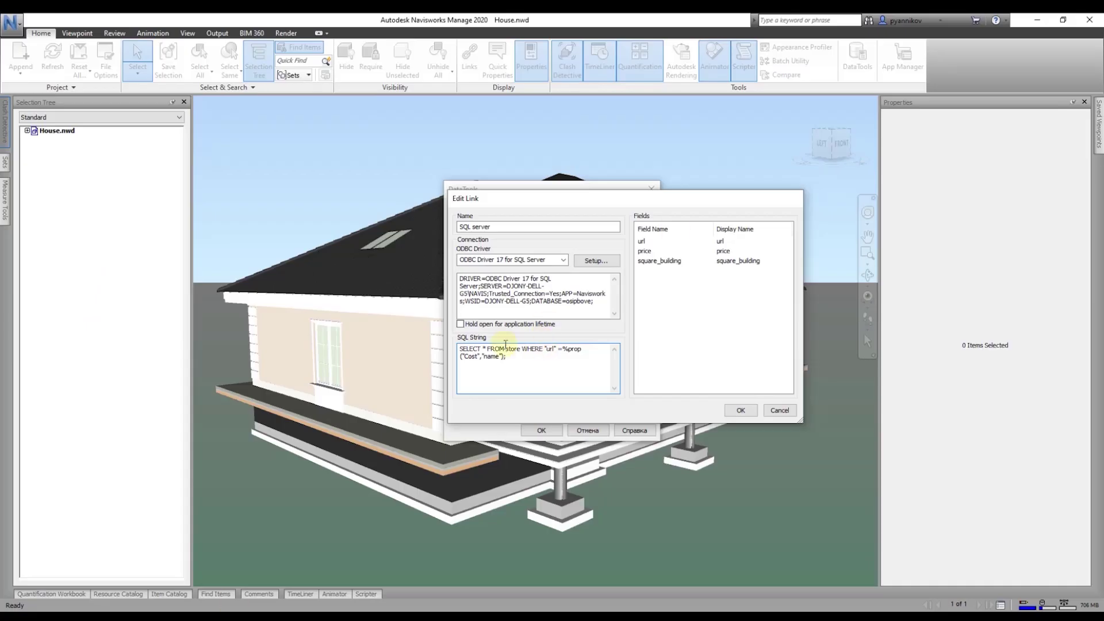
text(19714_bcata)
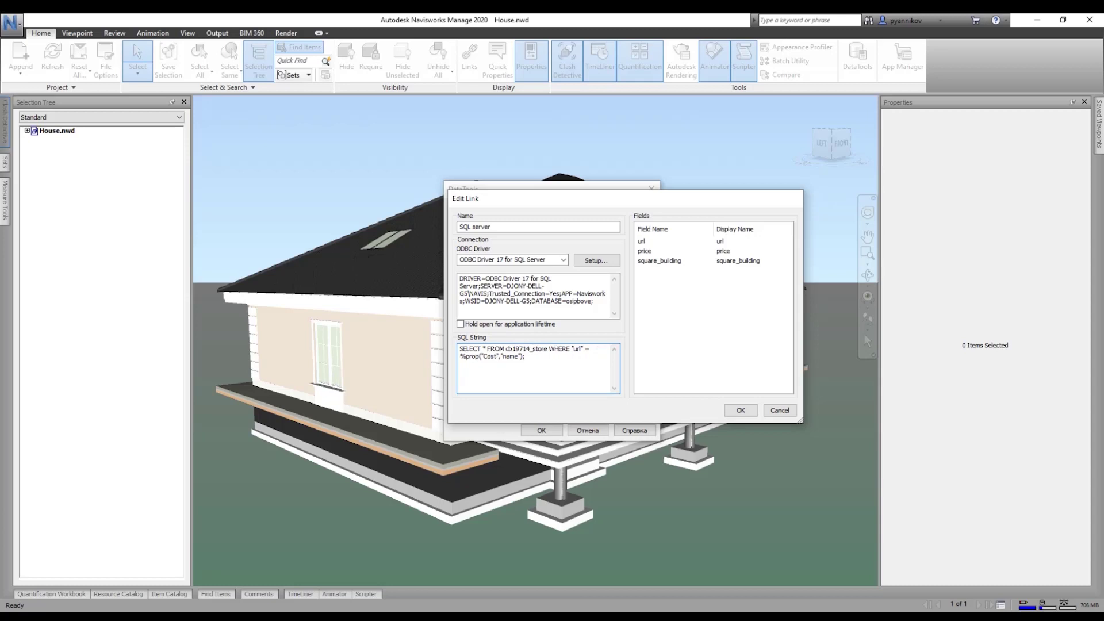
text(lo.)
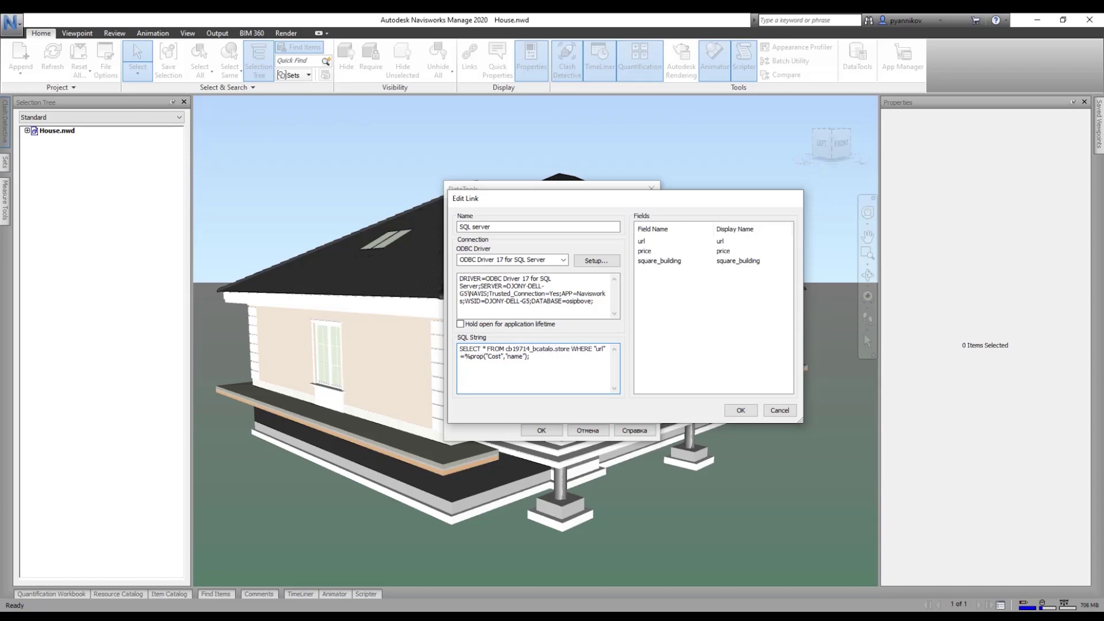
click(740, 411)
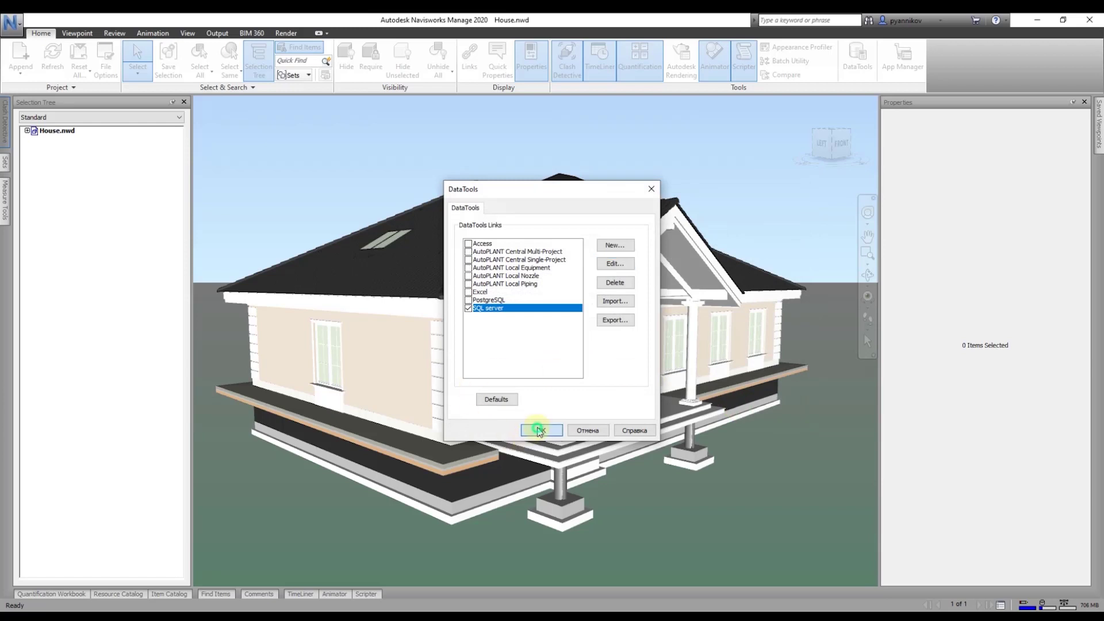
click(538, 429)
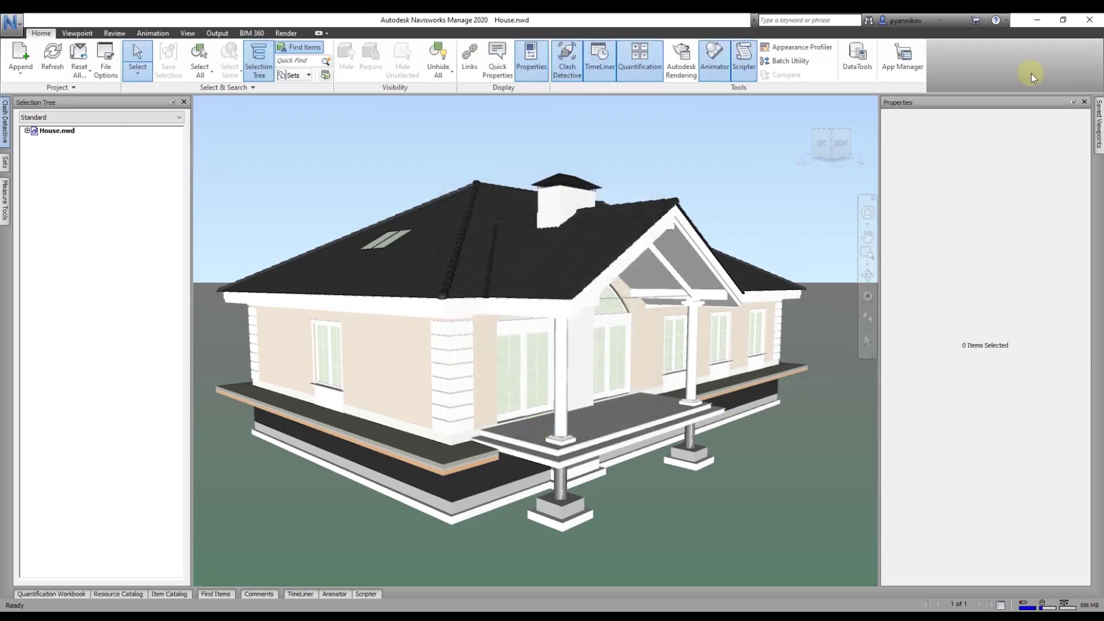
Step: Expand House.nwd's tree and select the building under Земельный участок
click(27, 130)
click(60, 140)
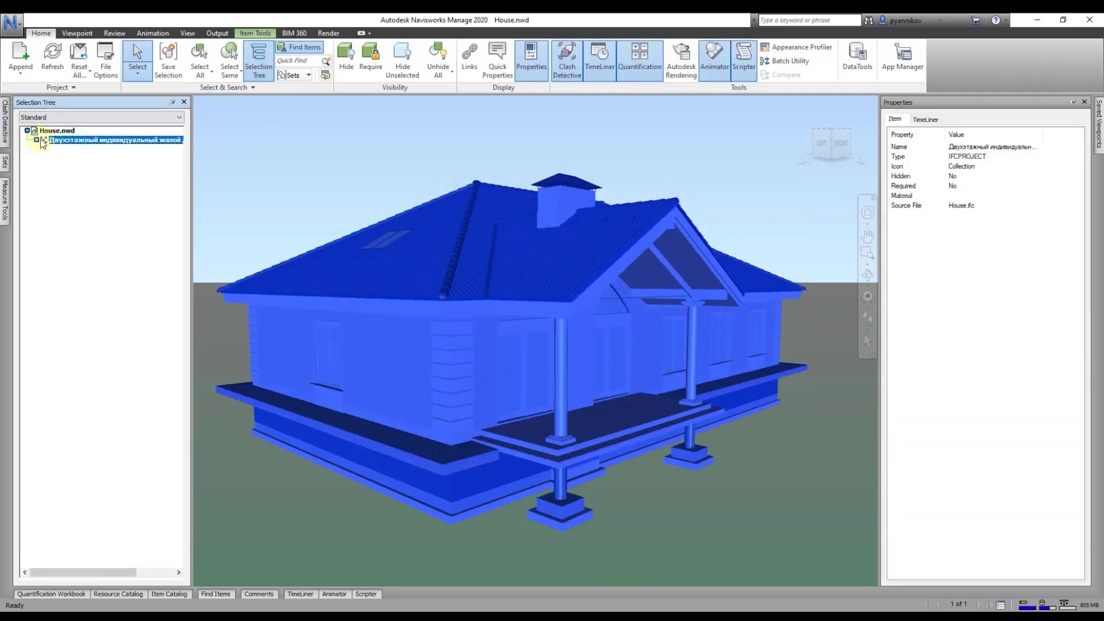
click(36, 139)
click(46, 149)
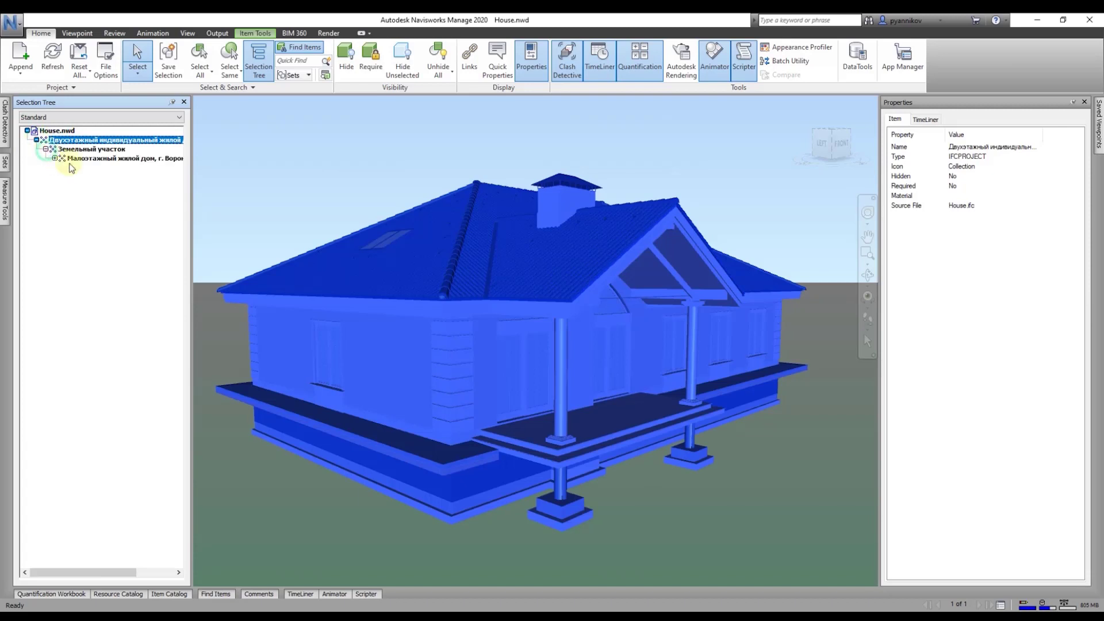
click(98, 160)
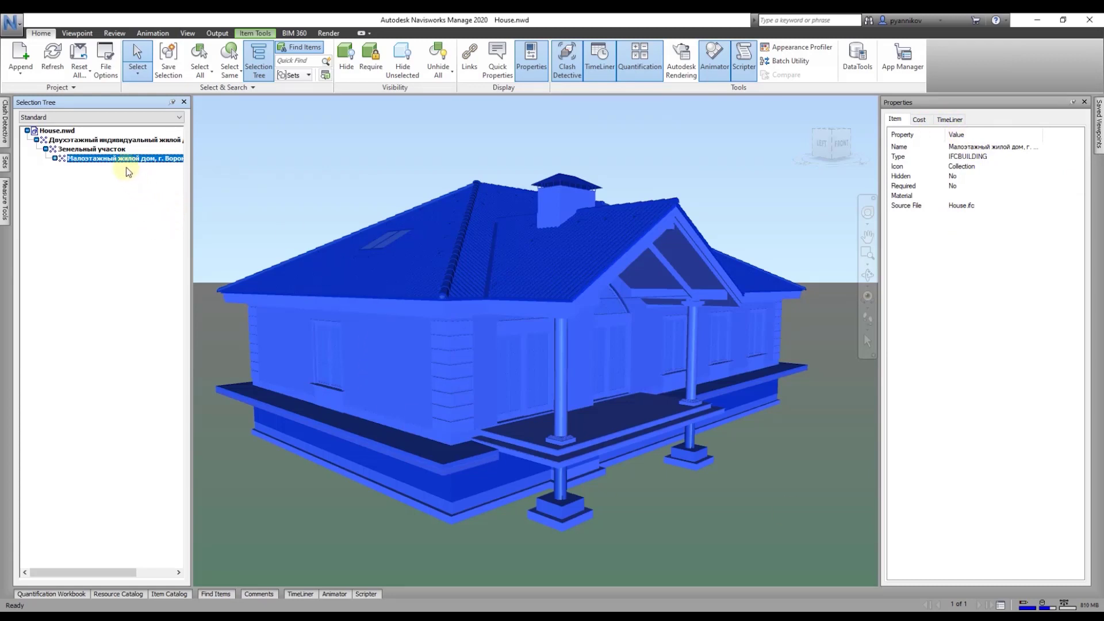
Step: Reapply the SQL server link and compare price 84900 for parkovaya-villa-3 with its web page
click(857, 57)
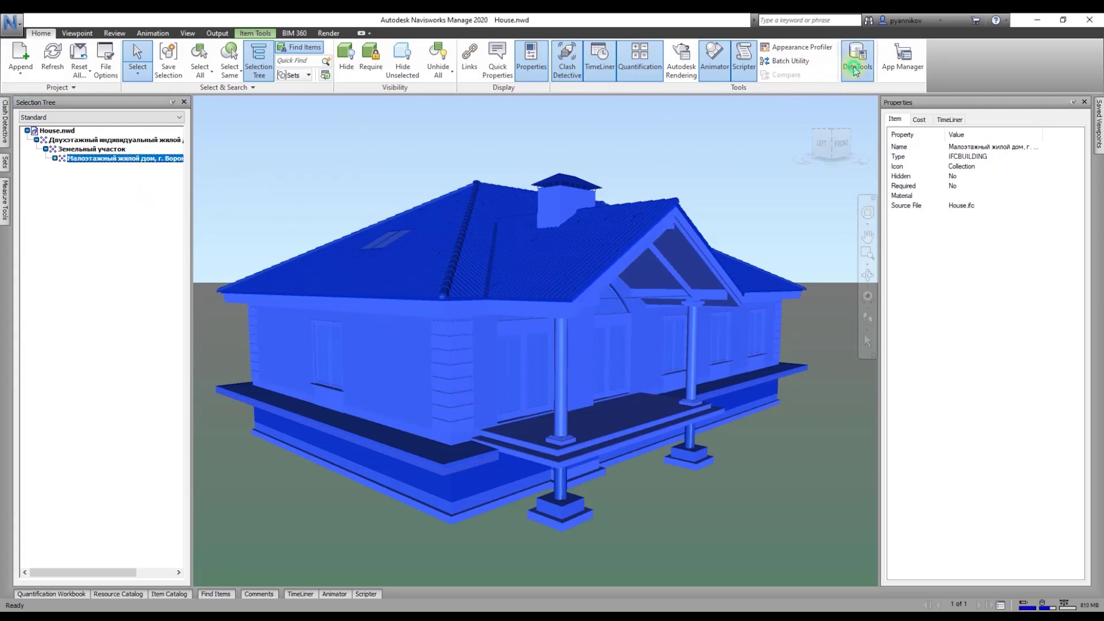
click(501, 307)
click(615, 263)
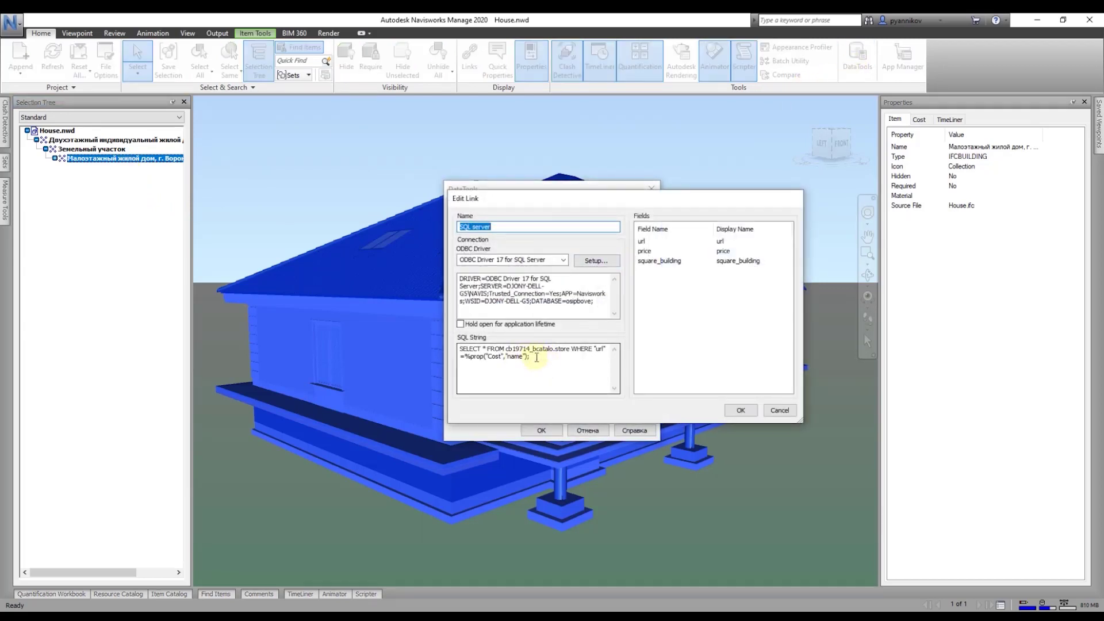
click(539, 345)
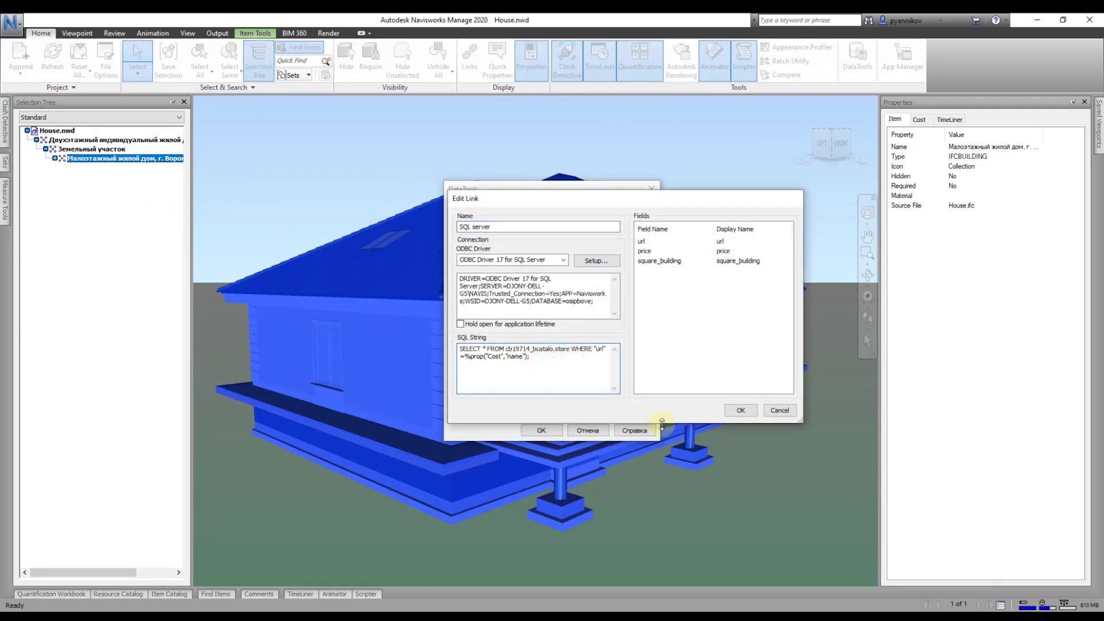
click(740, 410)
click(539, 430)
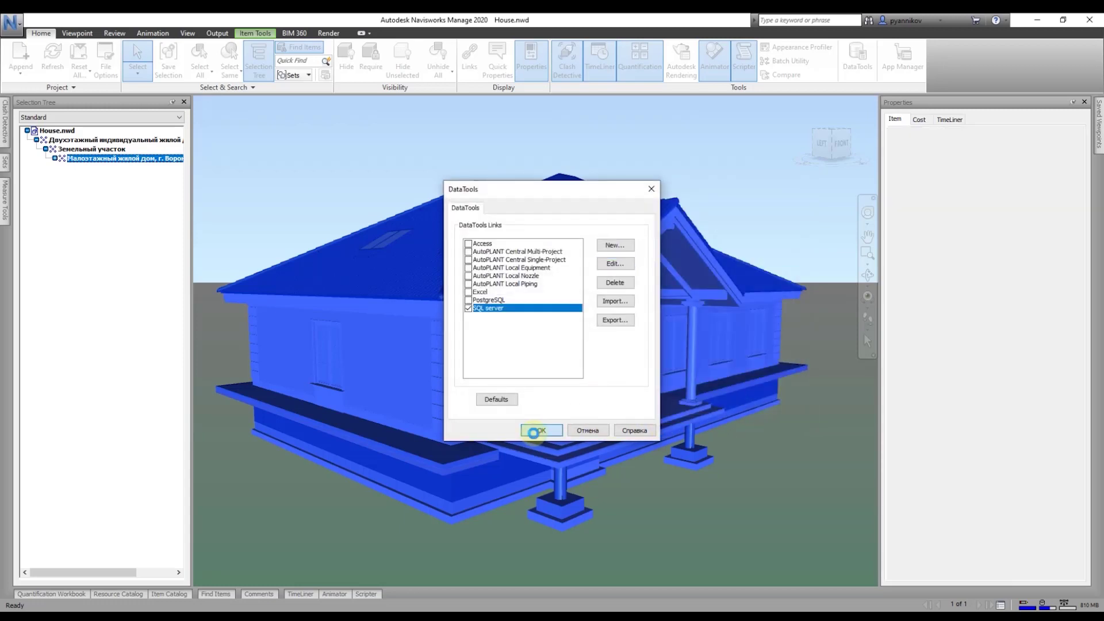
click(951, 119)
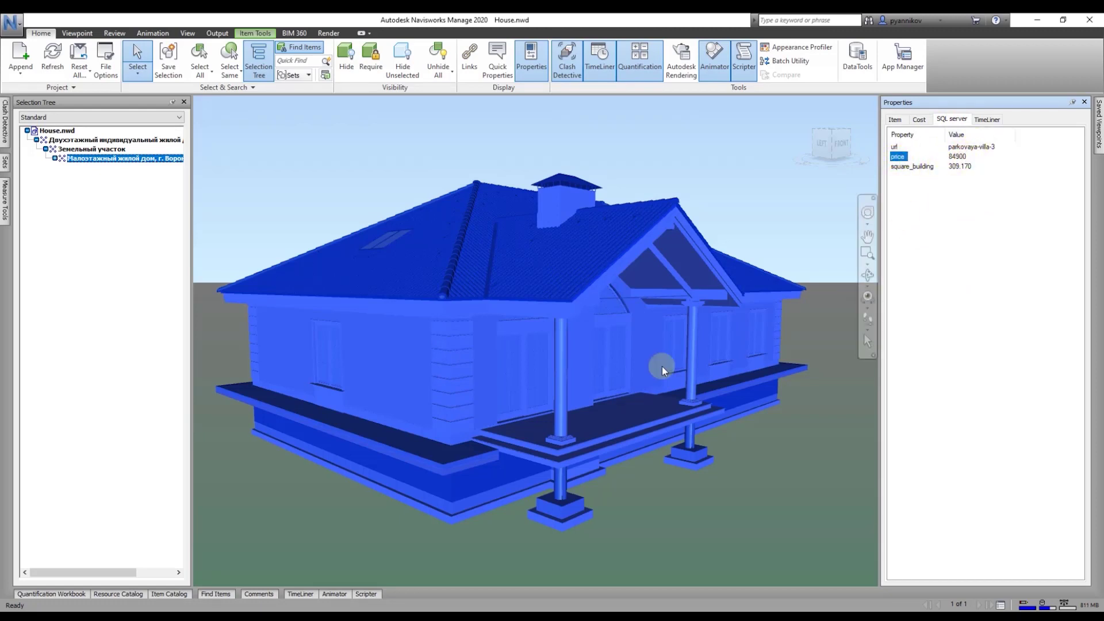
click(402, 617)
key(ctrl+5)
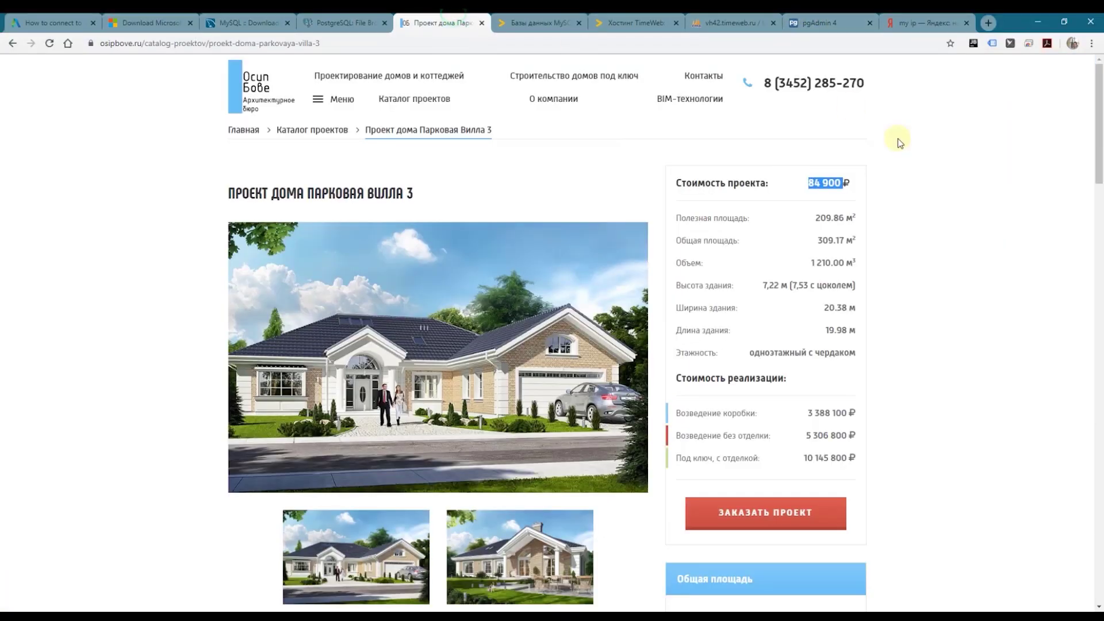
Step: In phpMyAdmin, change the Парковая Вилла 3 store row's price from 84900 to 3384900 and save
drag(807, 183, 843, 182)
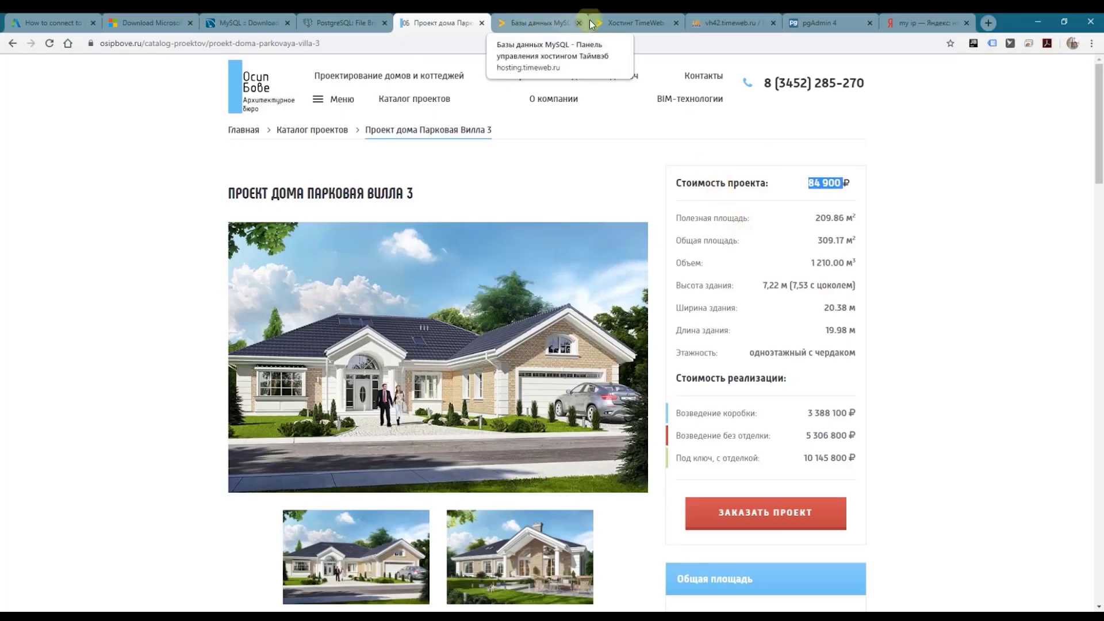
click(729, 23)
click(191, 205)
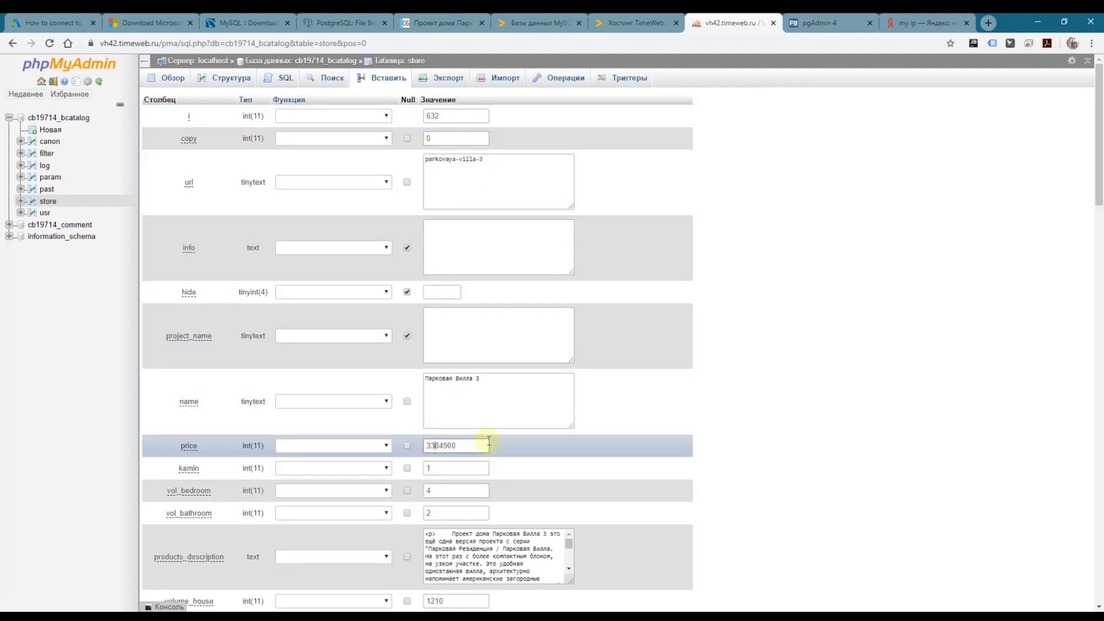
scroll(861, 381, down, 5)
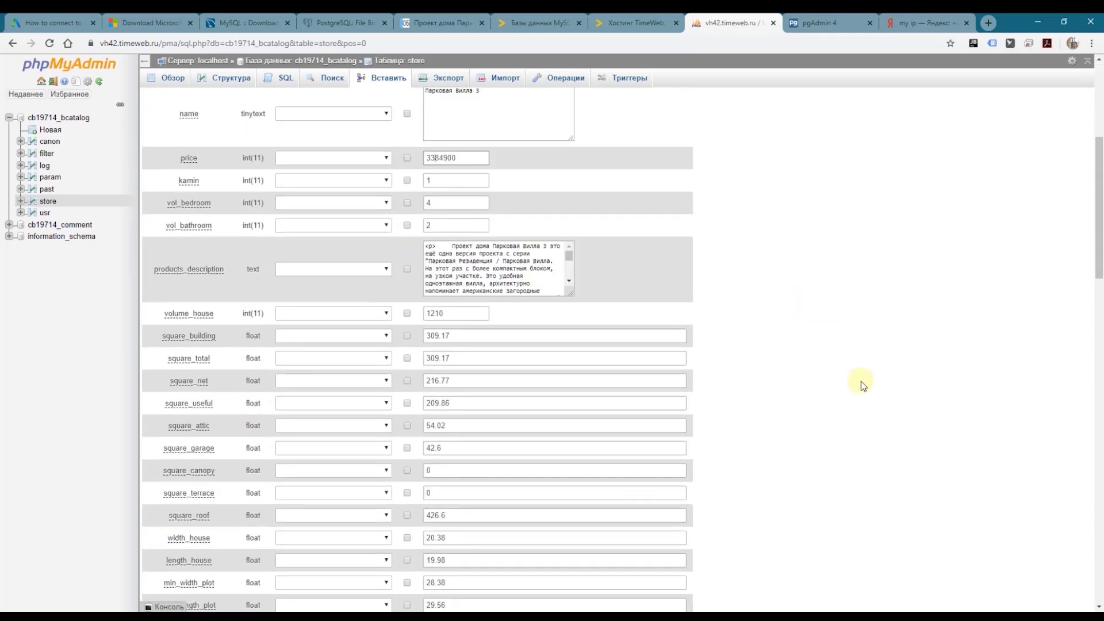
scroll(860, 381, down, 20)
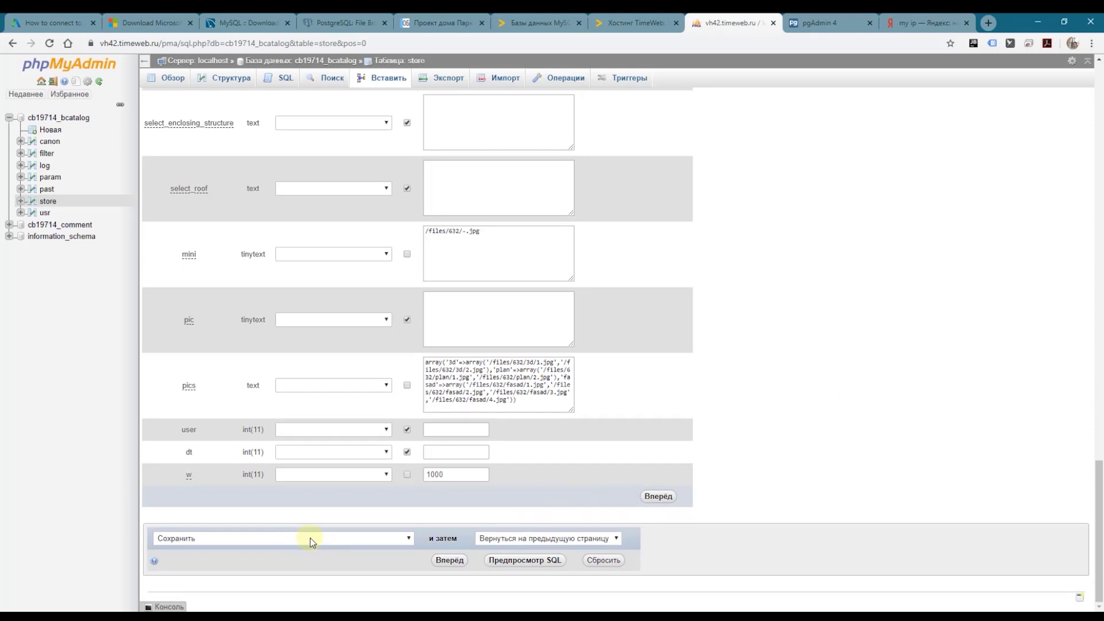
click(449, 559)
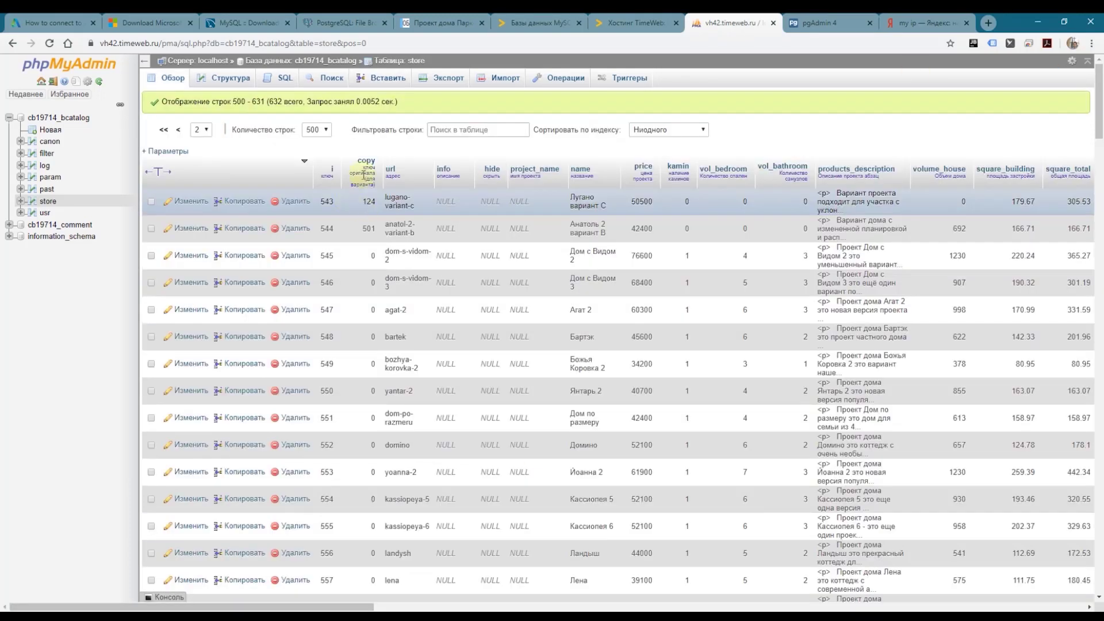
click(442, 22)
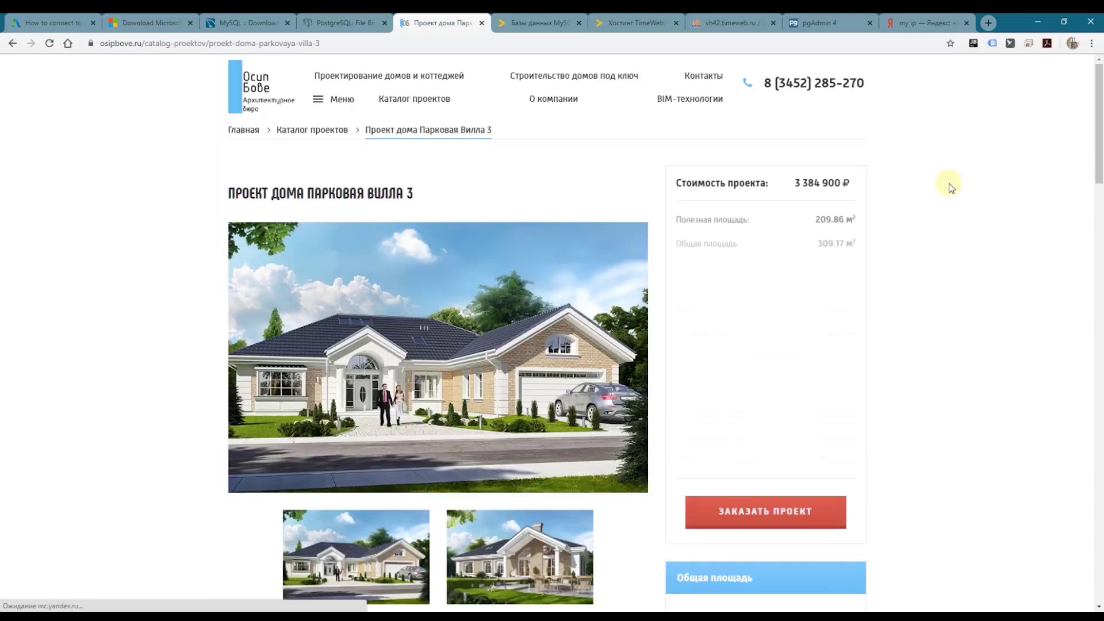
Step: Confirm the project page shows 3 384 900 ₽, then reselect the house in Navisworks
drag(797, 180, 844, 188)
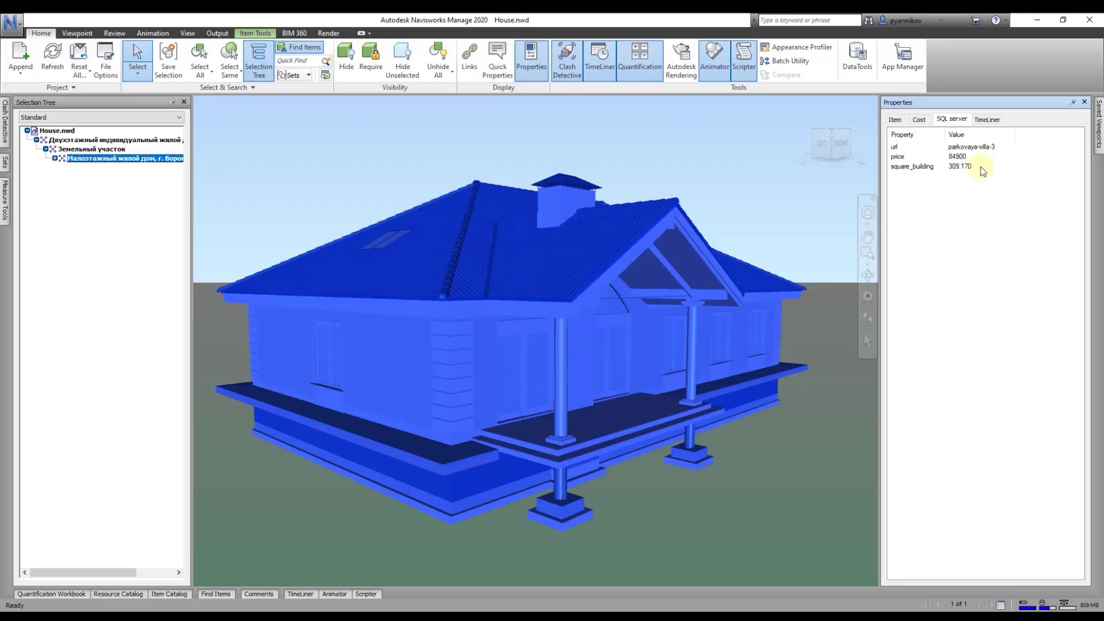
click(92, 149)
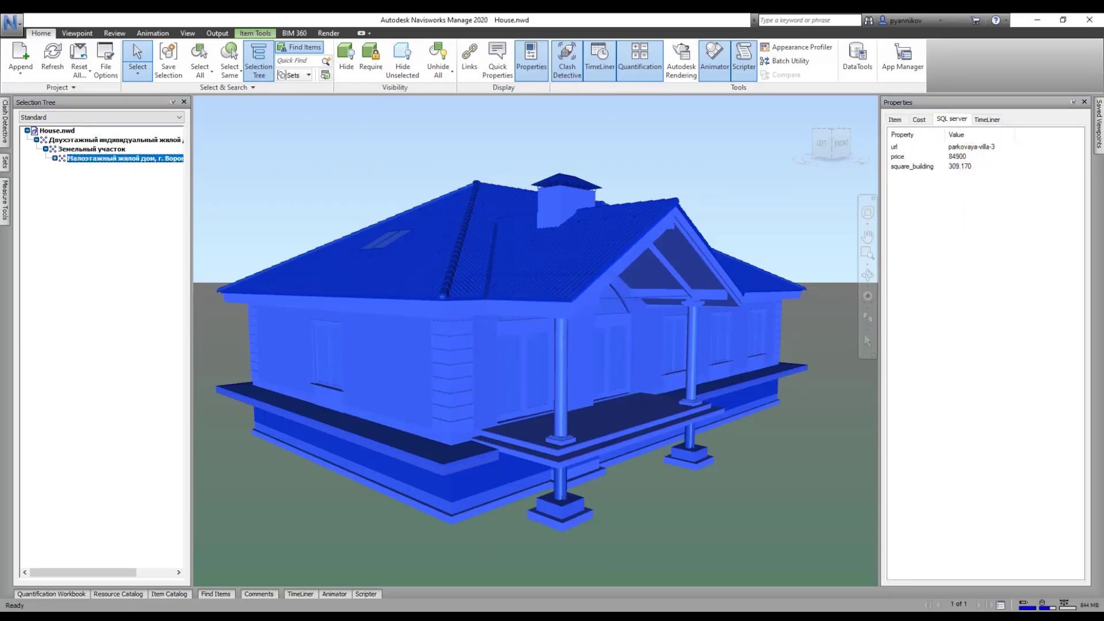
Step: Start Migrate Data on the MySQL store table in the migration assistant
click(224, 570)
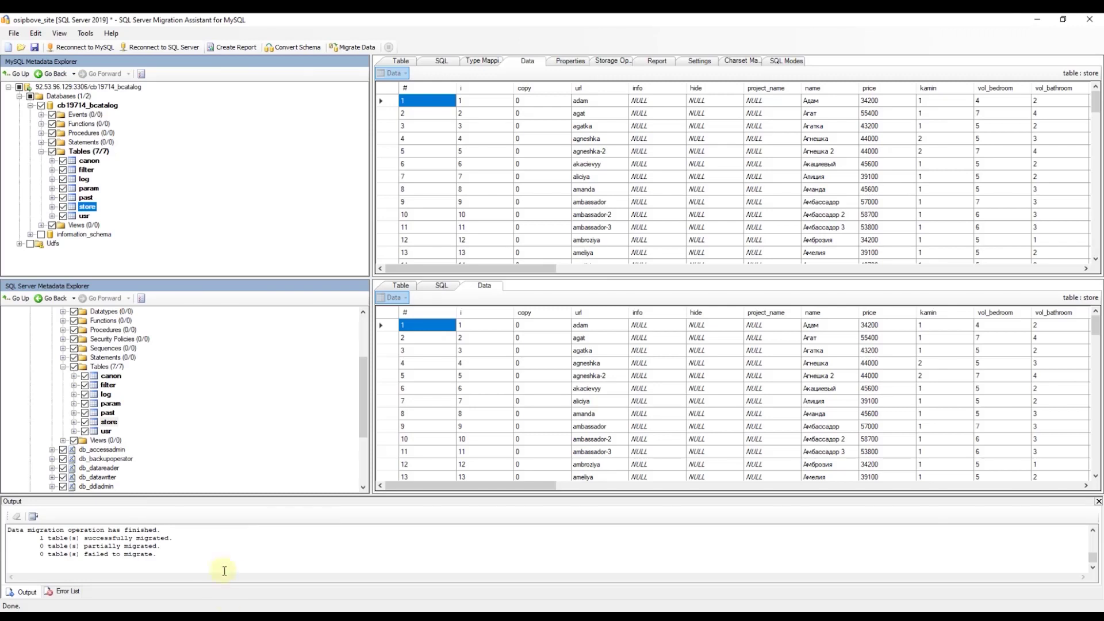
right_click(110, 422)
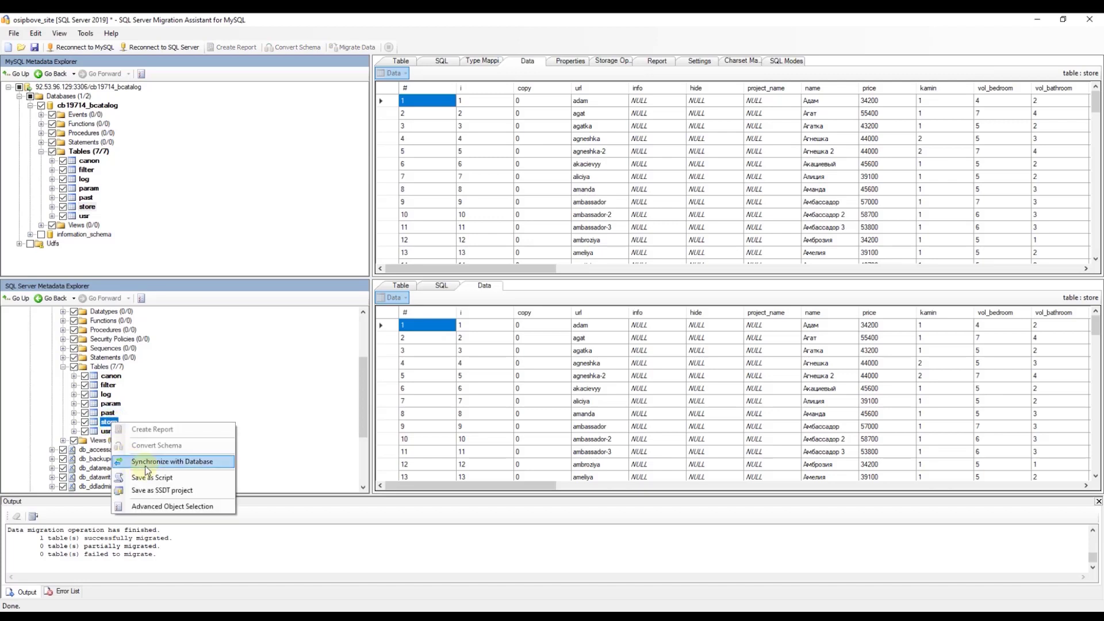
click(86, 206)
right_click(87, 207)
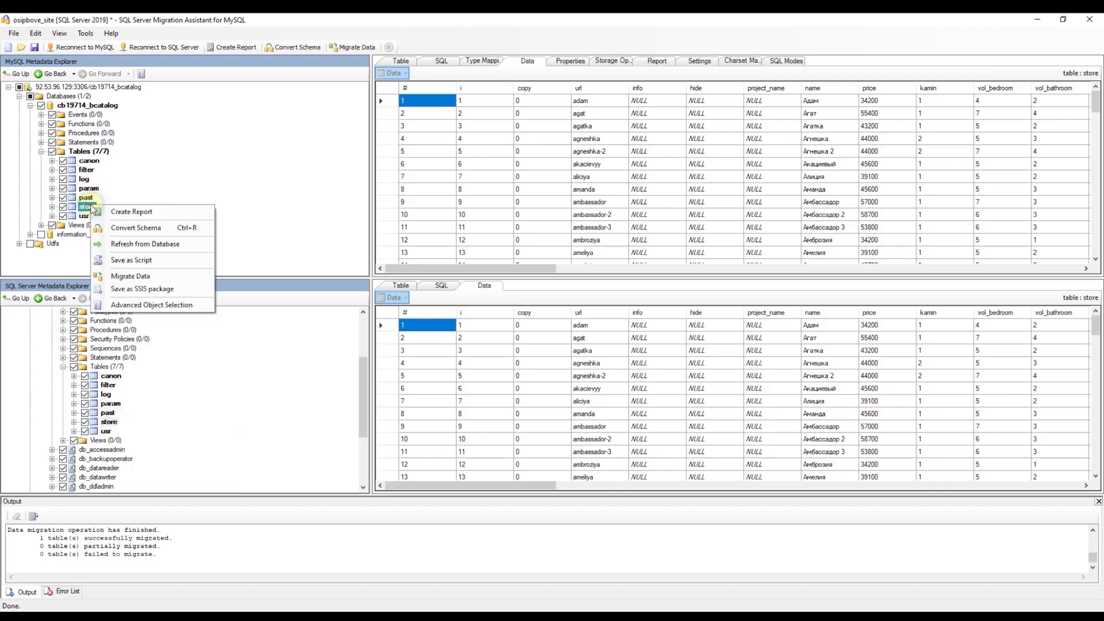
click(154, 273)
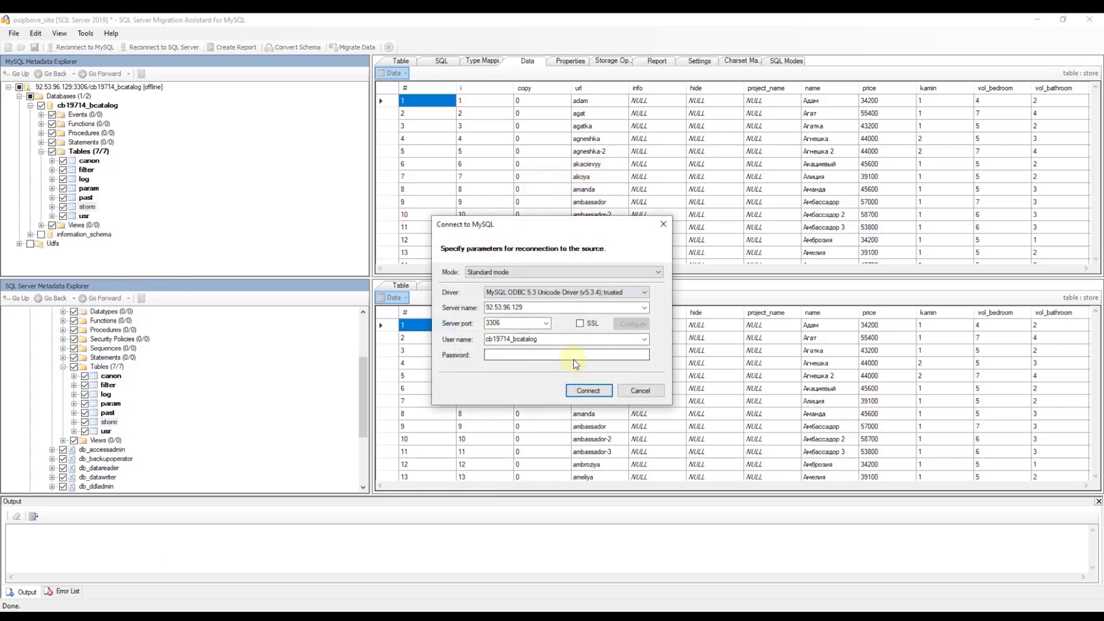
Step: Enter the MySQL password, reconnect to both servers and continue, overwriting the existing rows
click(575, 359)
text(•••)
click(588, 391)
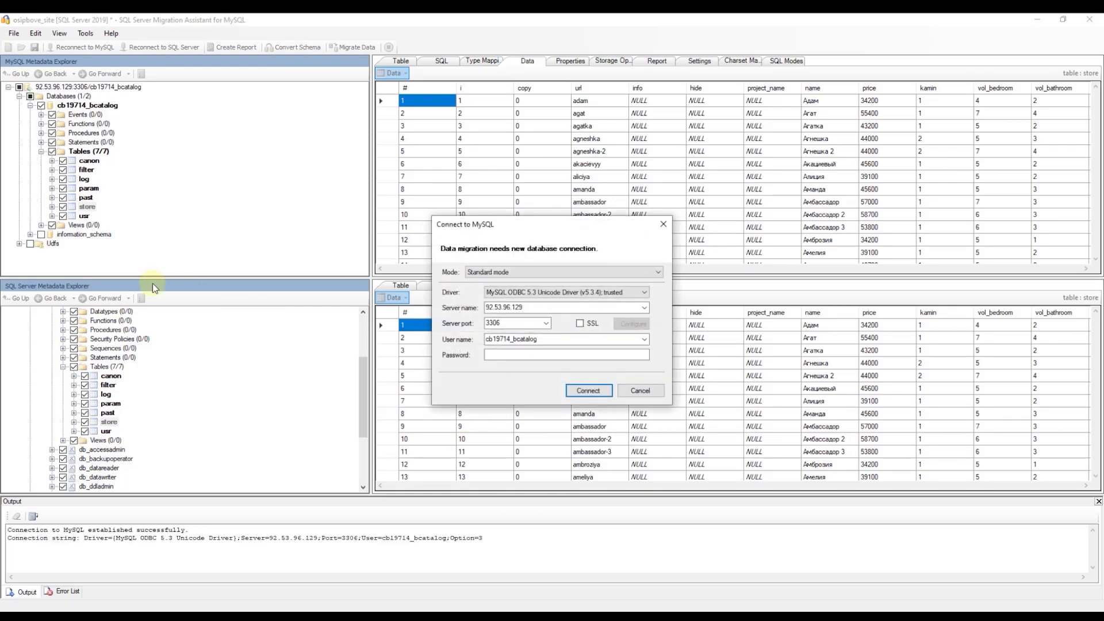
click(540, 355)
click(583, 390)
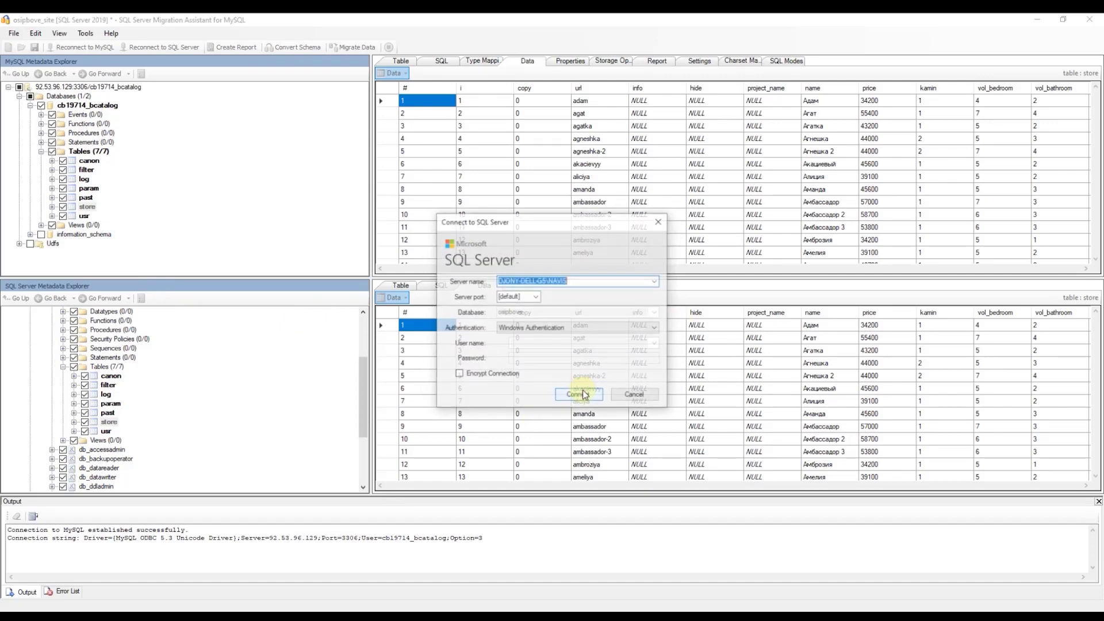
click(592, 396)
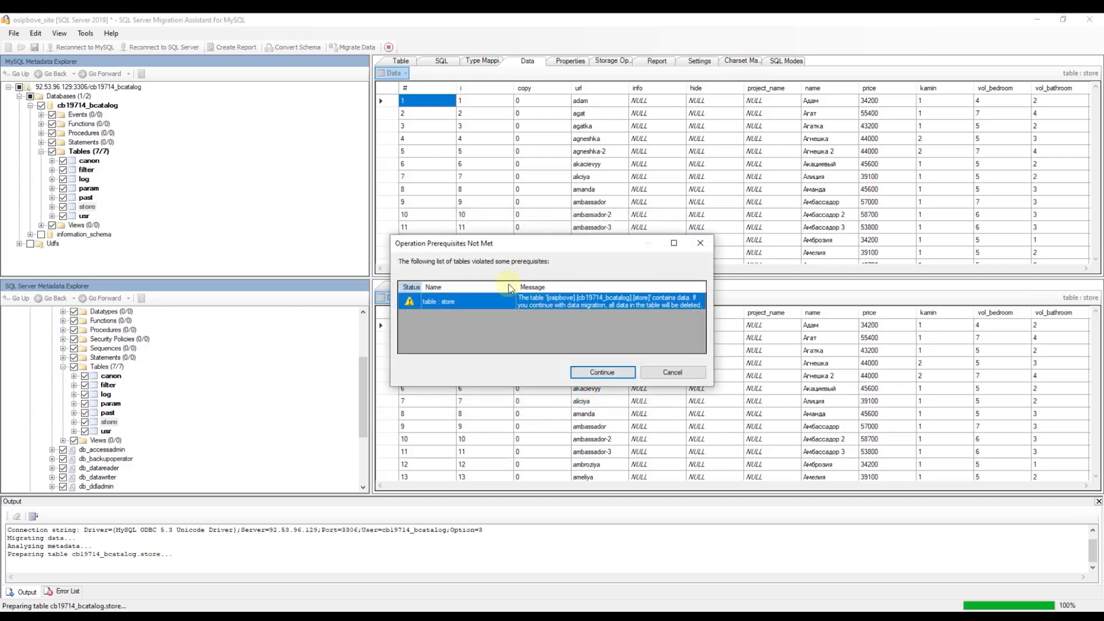
click(621, 377)
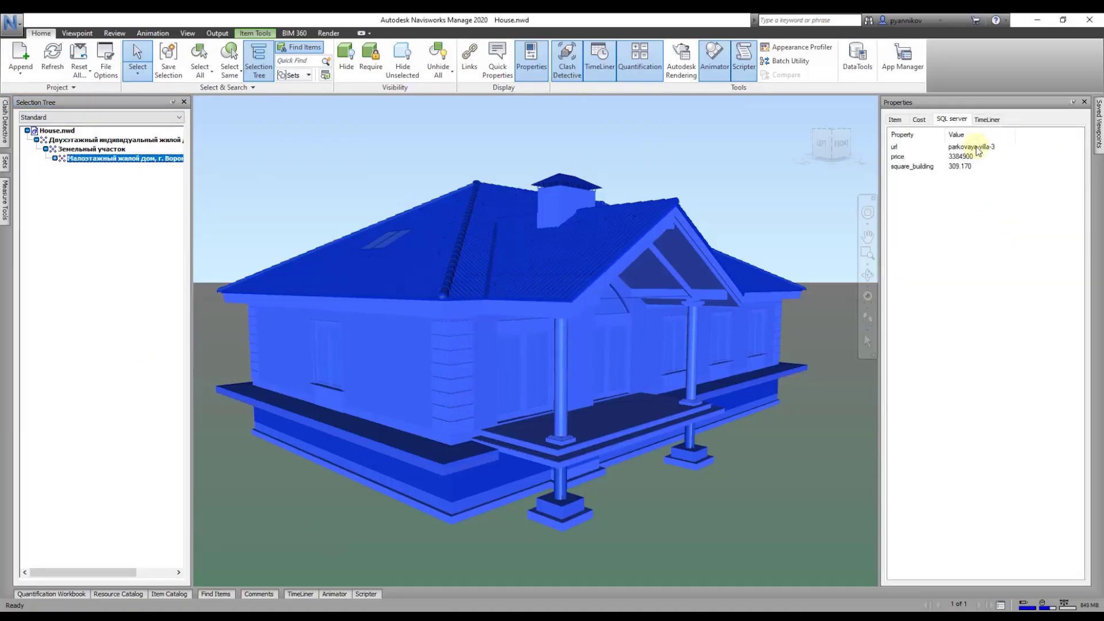
Step: Check the house's price reads 3384900, then revert the vill-3 store row's price to 84900 in phpMyAdmin
click(965, 157)
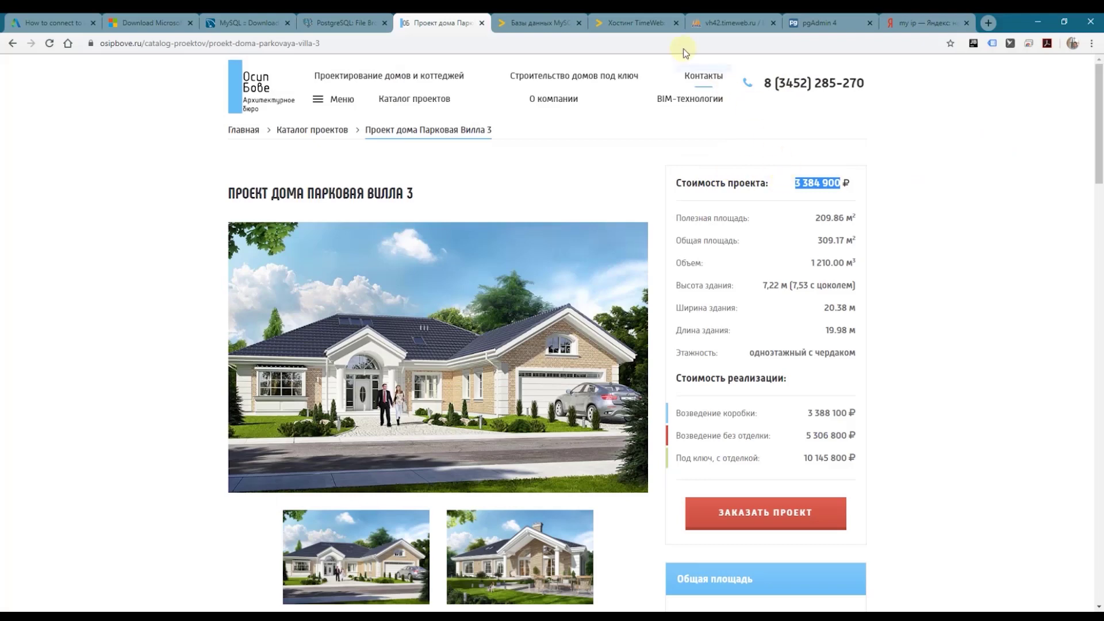
click(694, 22)
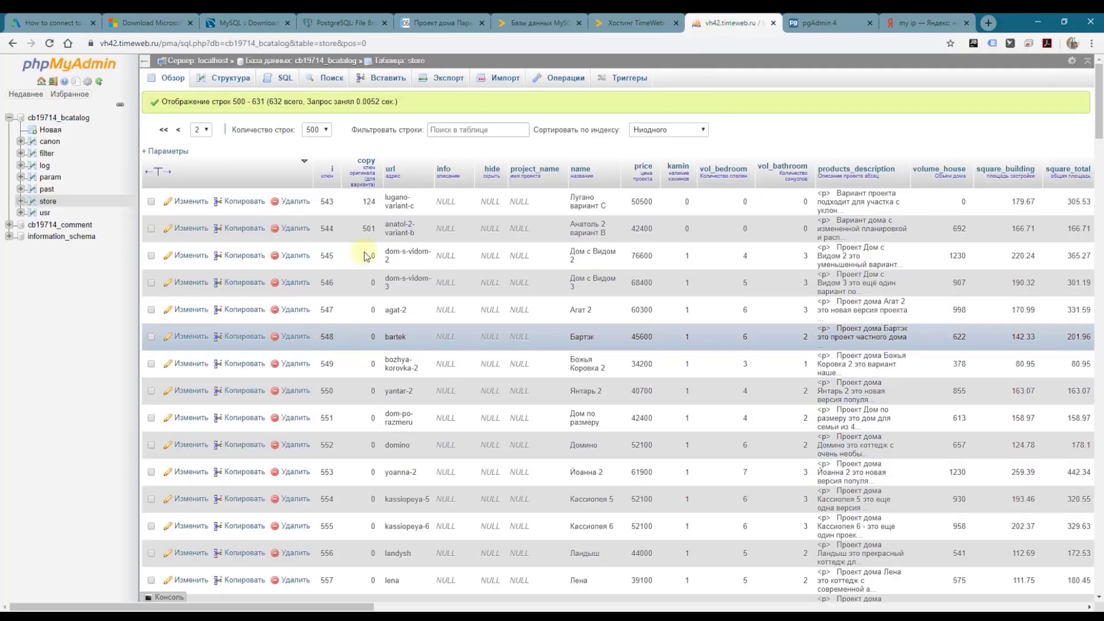
click(474, 132)
text(vill-3)
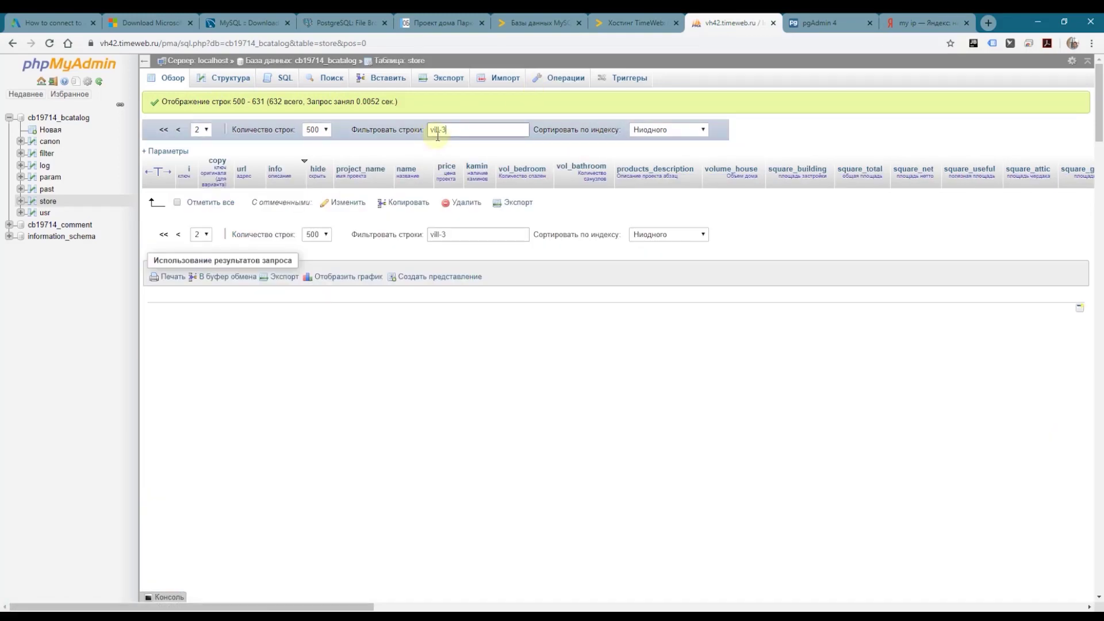
click(184, 203)
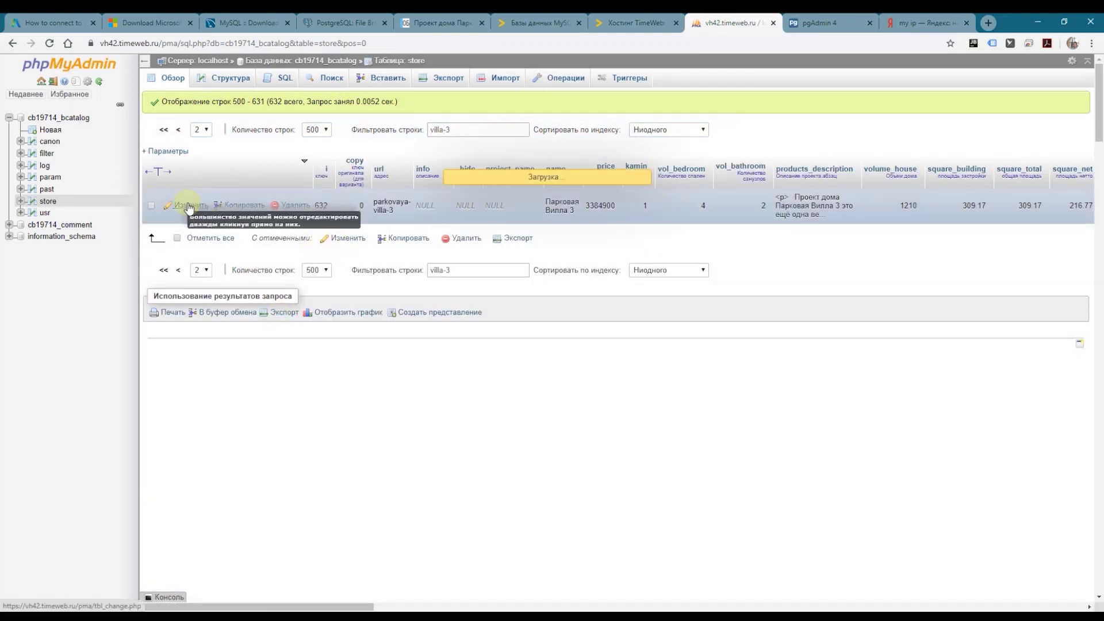
drag(436, 445, 429, 433)
key(BackSpace)
scroll(745, 383, down, 20)
click(455, 559)
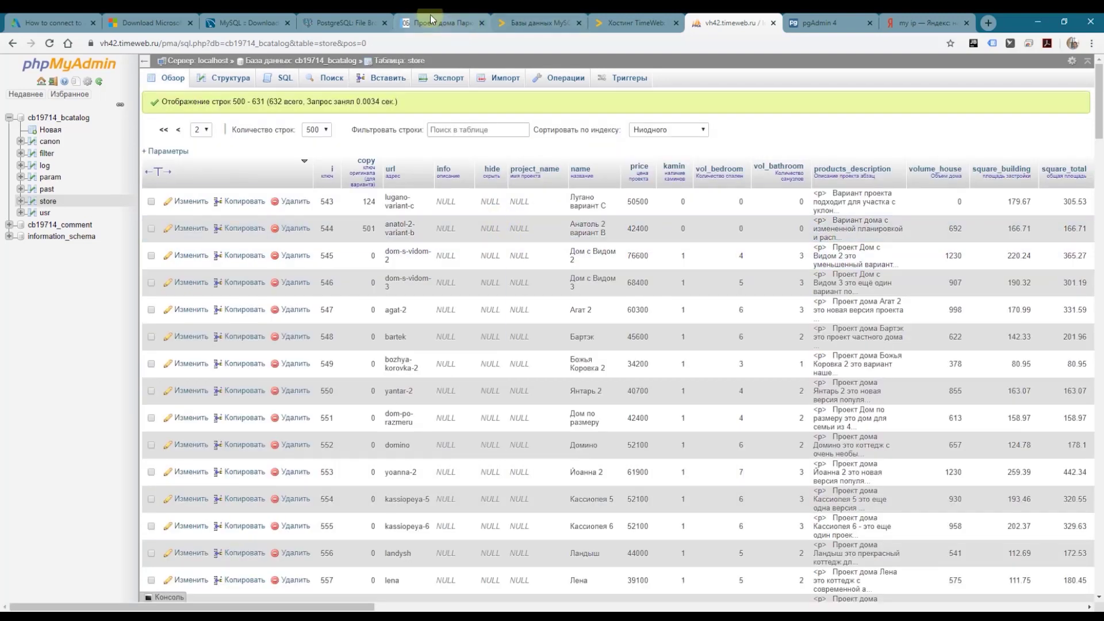
Step: Reload the villa project page and confirm it shows 84 900
click(437, 23)
key(F5)
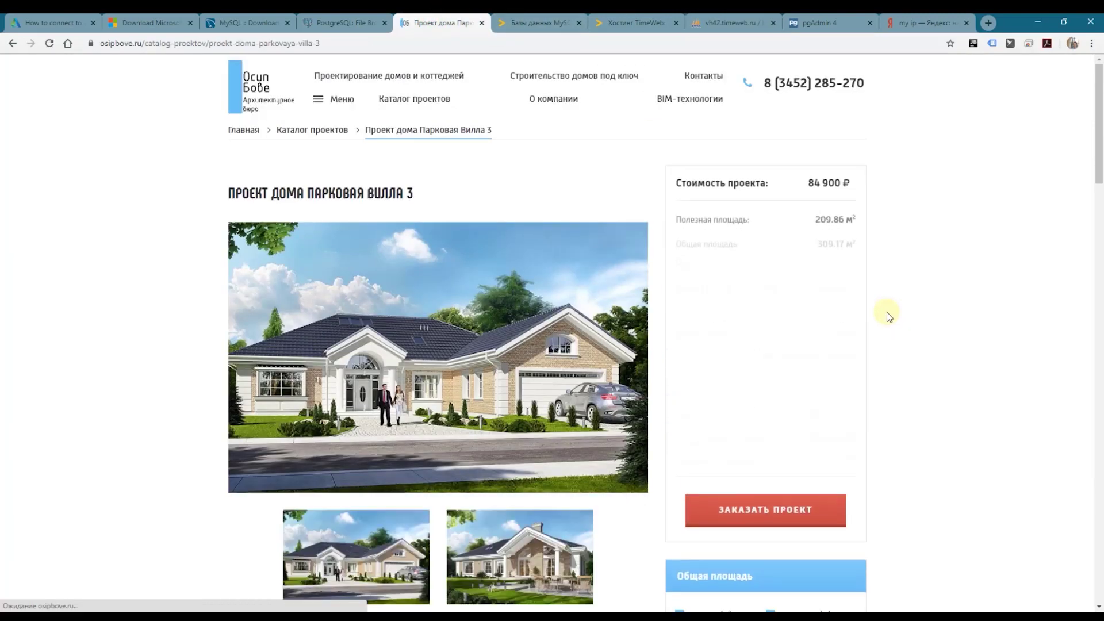
double_click(817, 181)
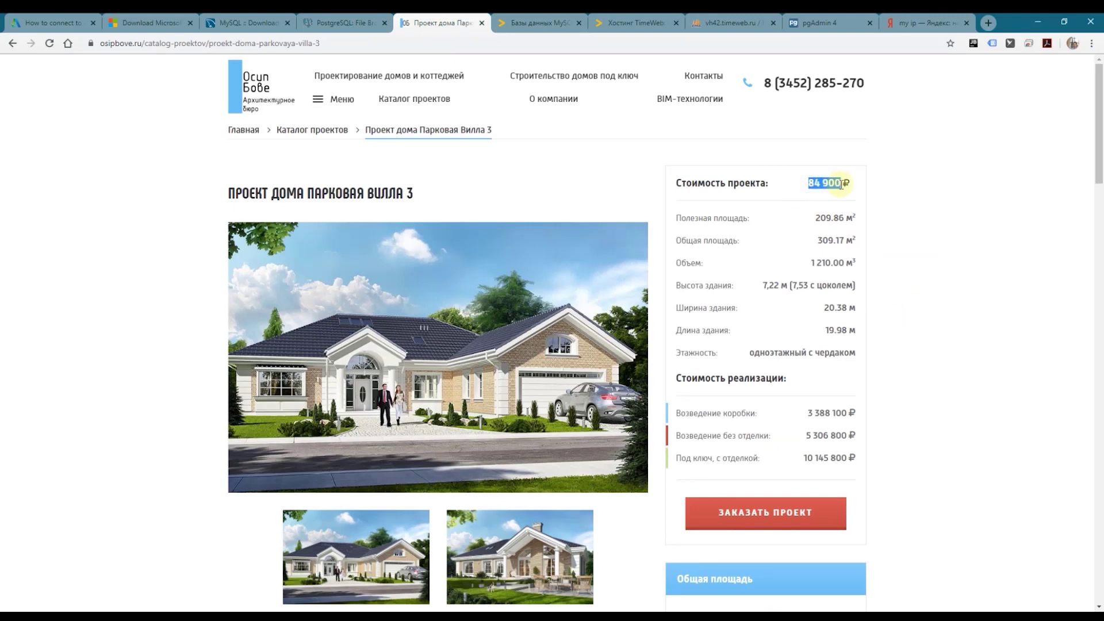
click(926, 380)
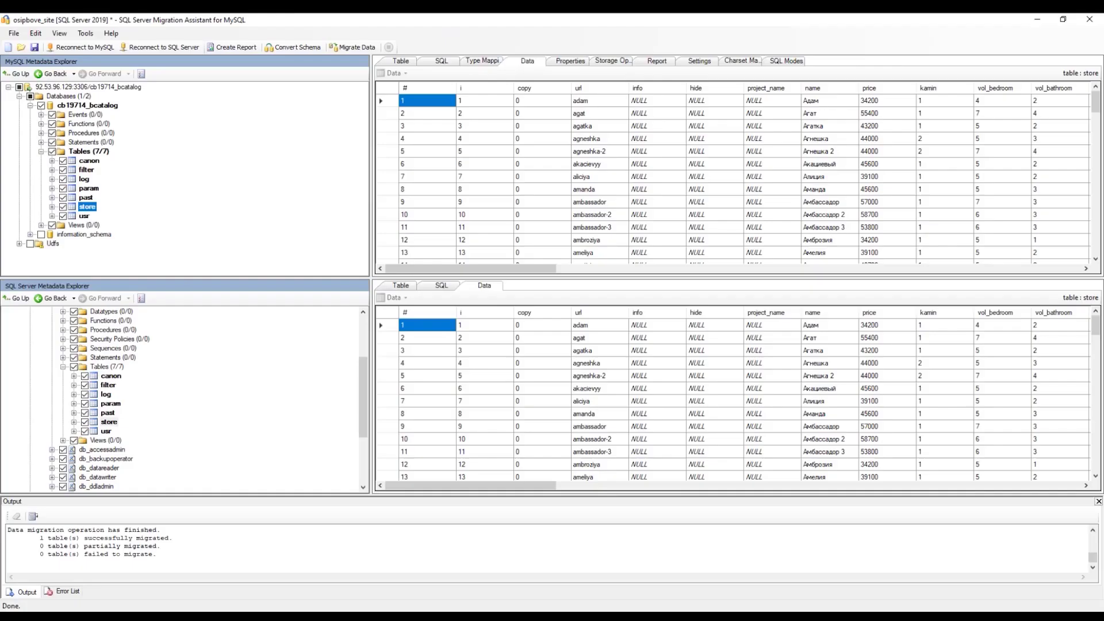
Step: Synchronize the SQL Server store table with the database
right_click(109, 422)
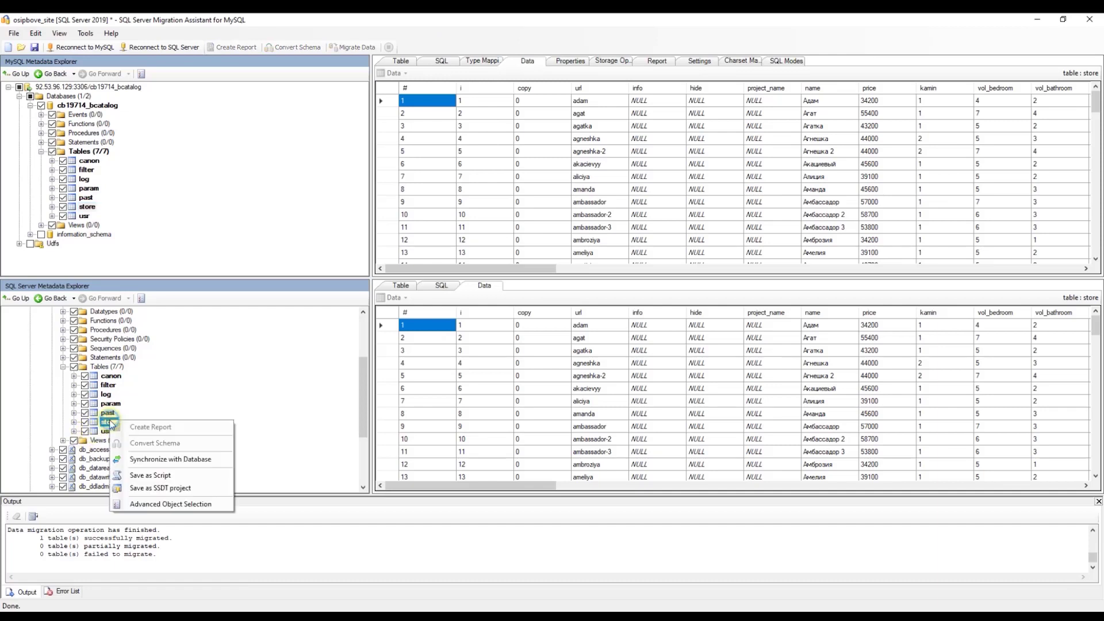
click(167, 460)
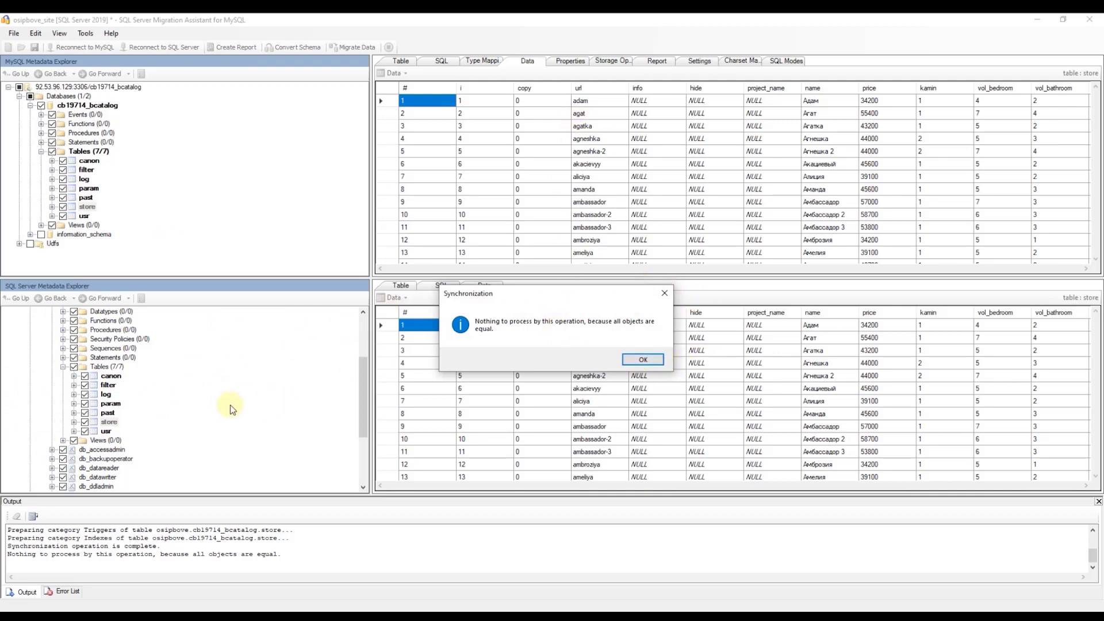
click(643, 360)
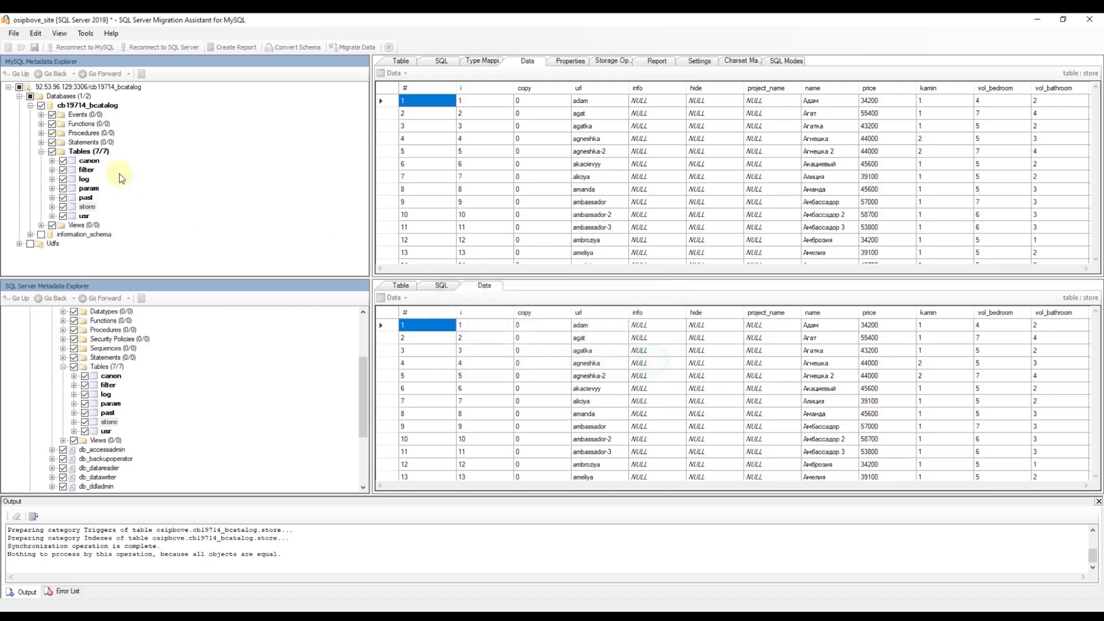
Step: Re-migrate the MySQL store table's data, reconnecting with the password and replacing existing rows
click(88, 207)
right_click(89, 207)
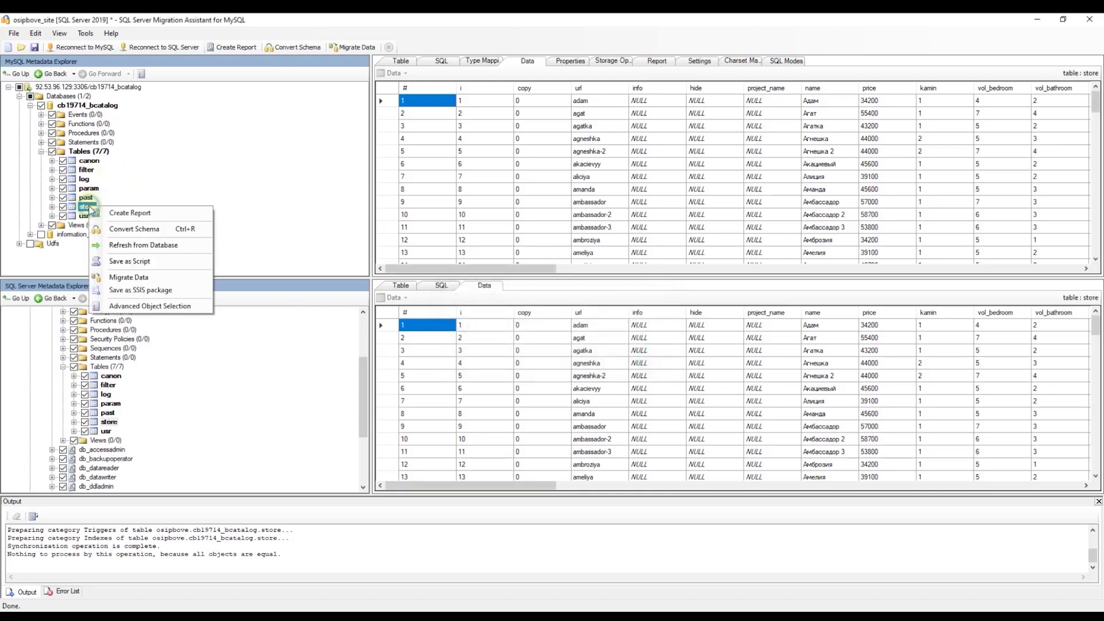
click(166, 278)
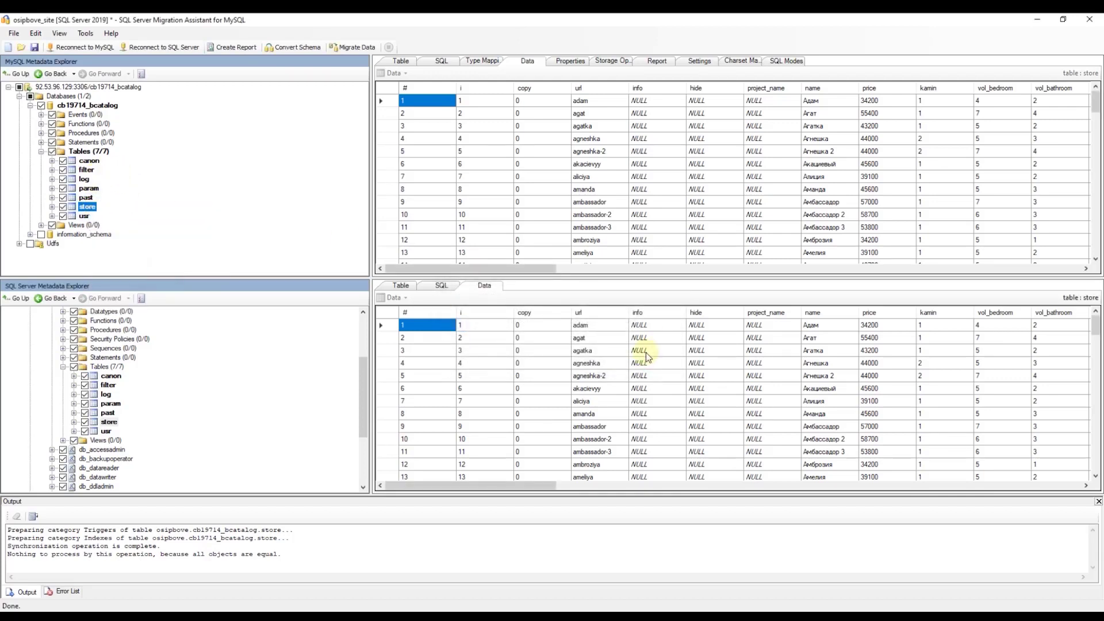
click(566, 356)
text(•••••••••)
click(577, 385)
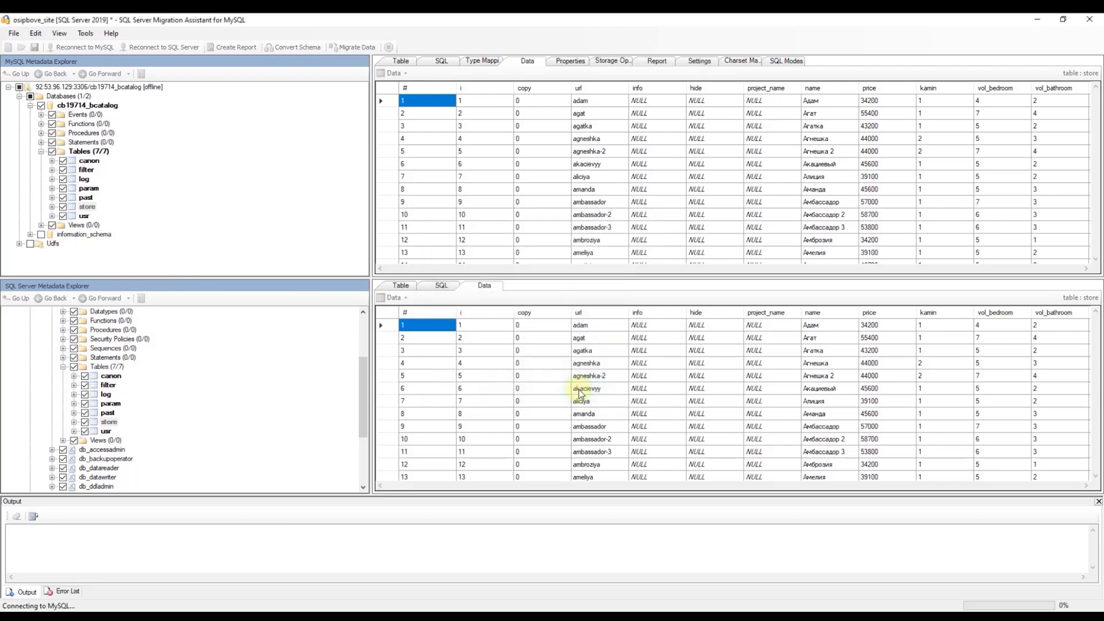
text(••••••)
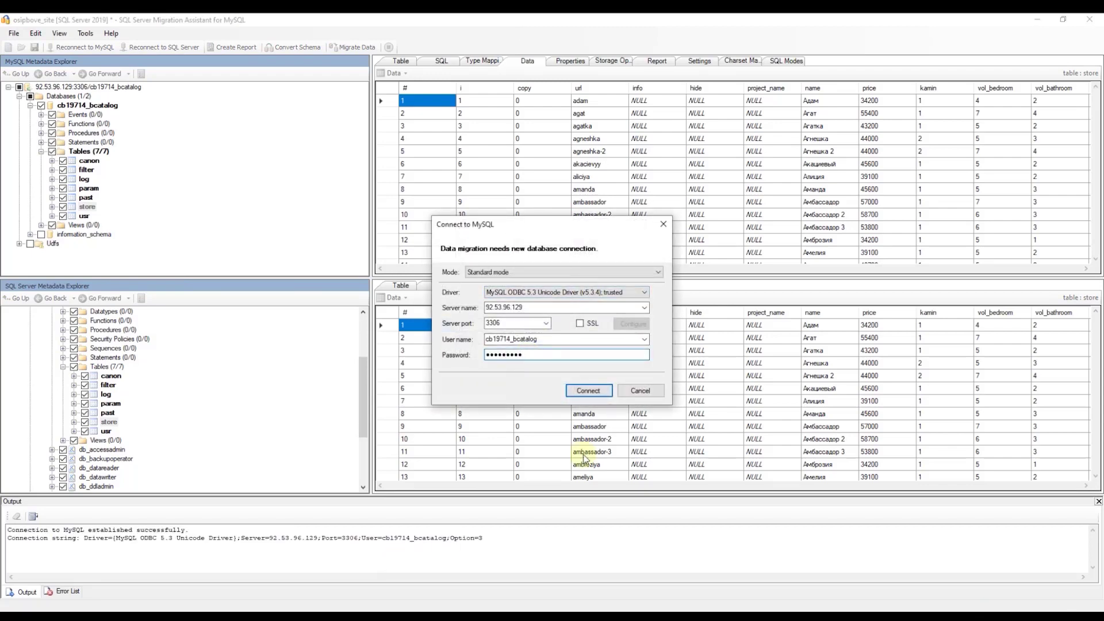
click(588, 391)
click(581, 395)
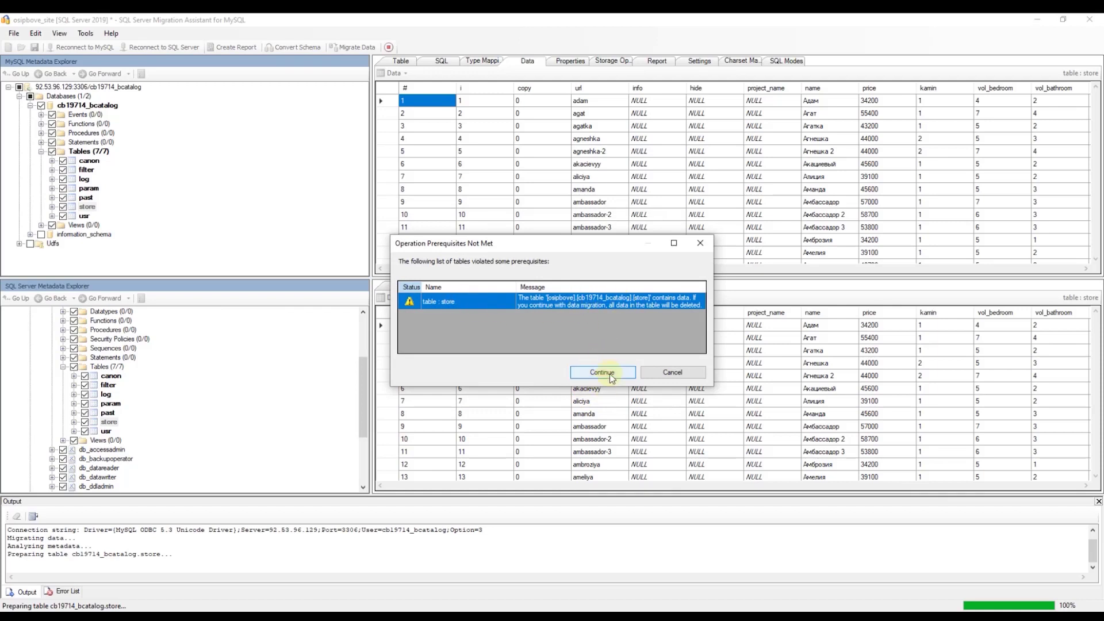
click(602, 373)
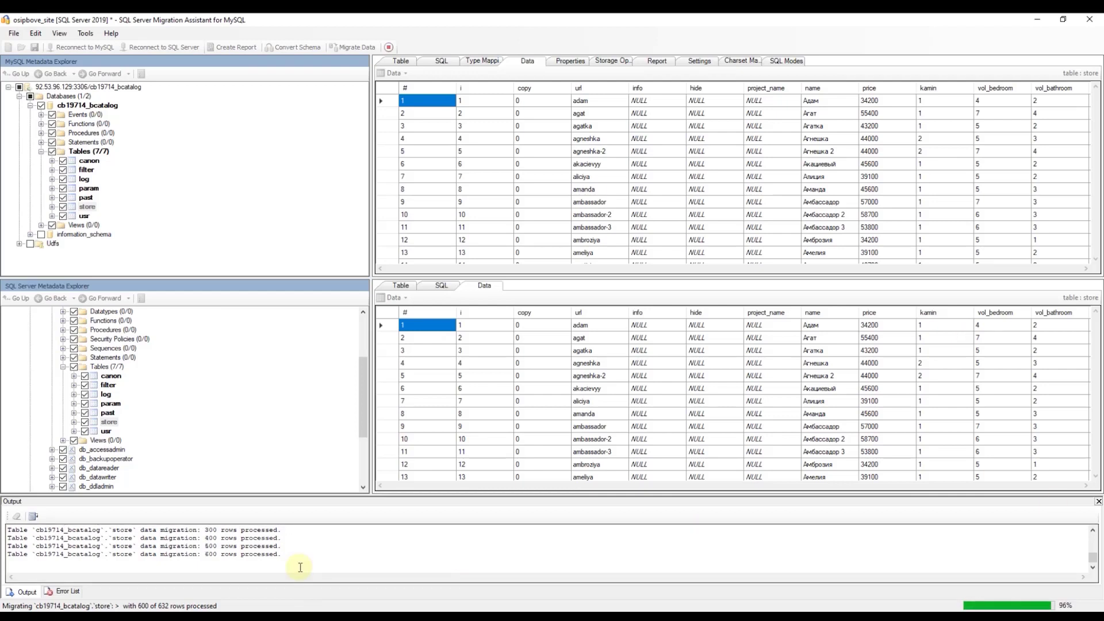
click(751, 420)
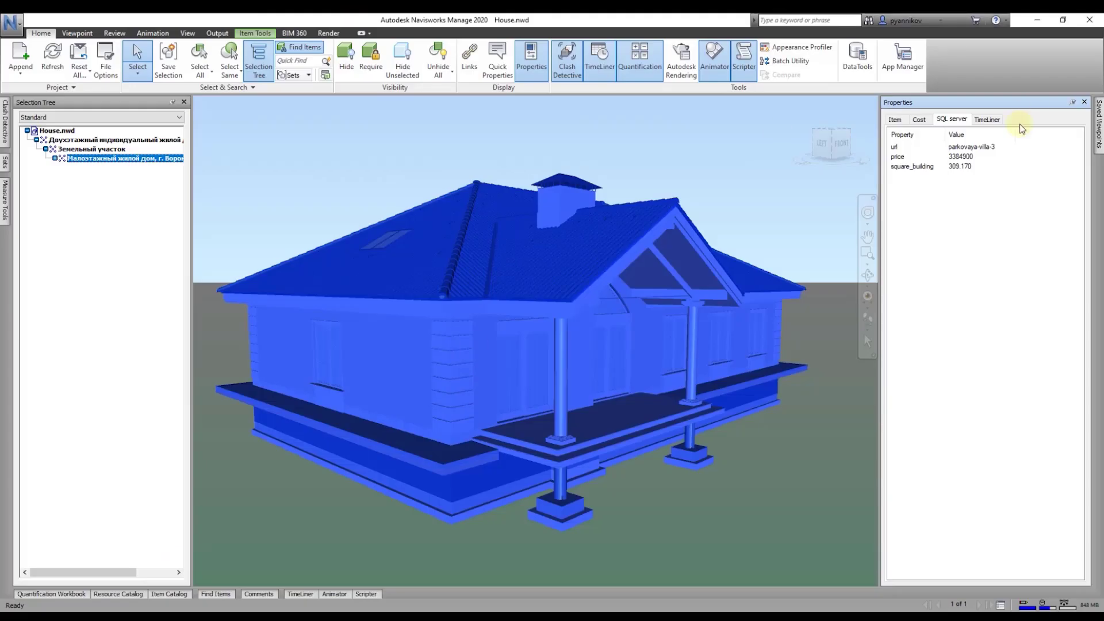
ctrl+click(128, 159)
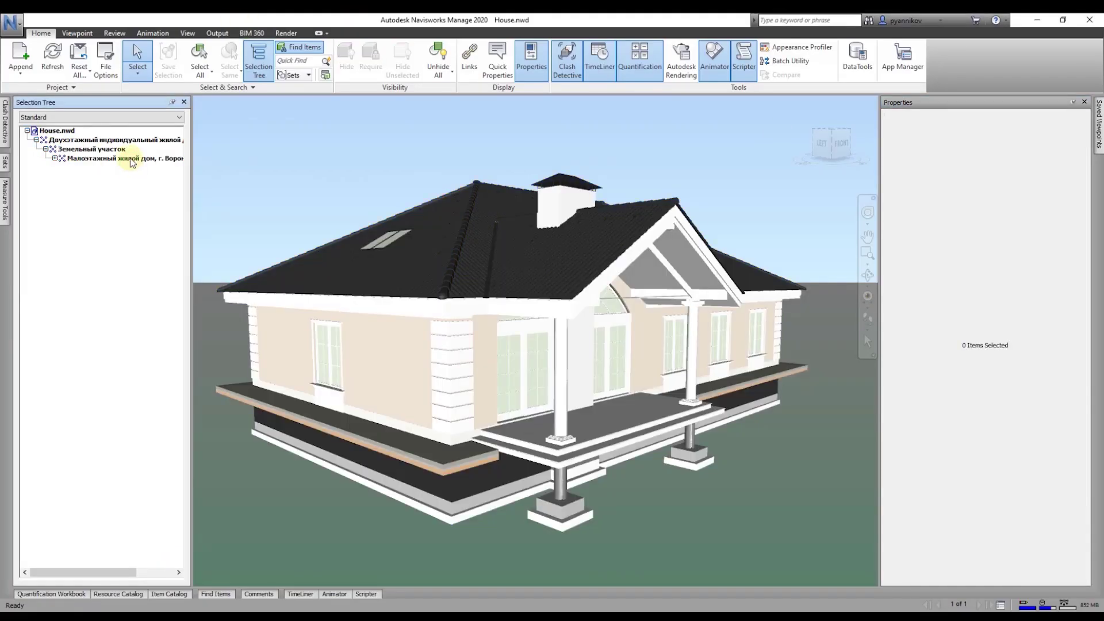
Step: Reselect the house to show price 84900 and compare it with the web page's 84 900
click(130, 159)
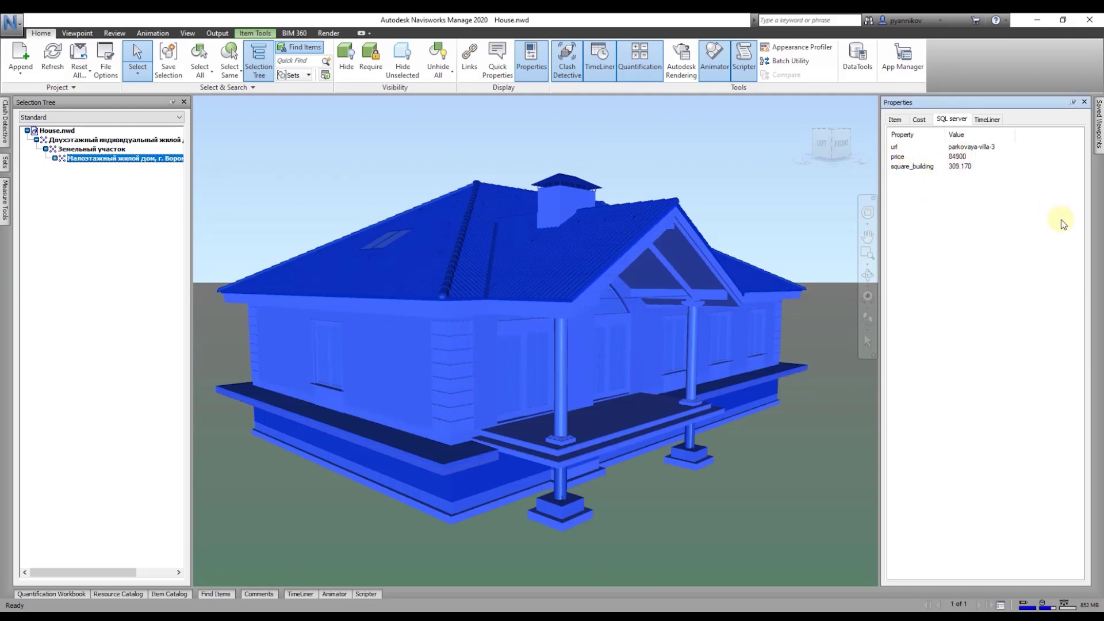
click(128, 617)
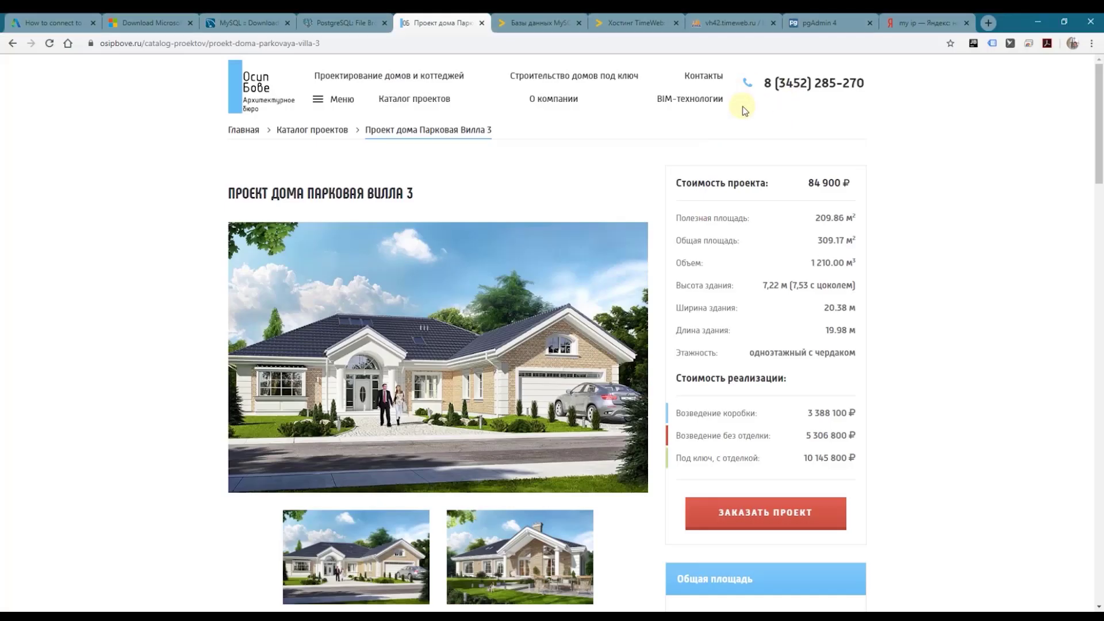
drag(808, 185, 844, 180)
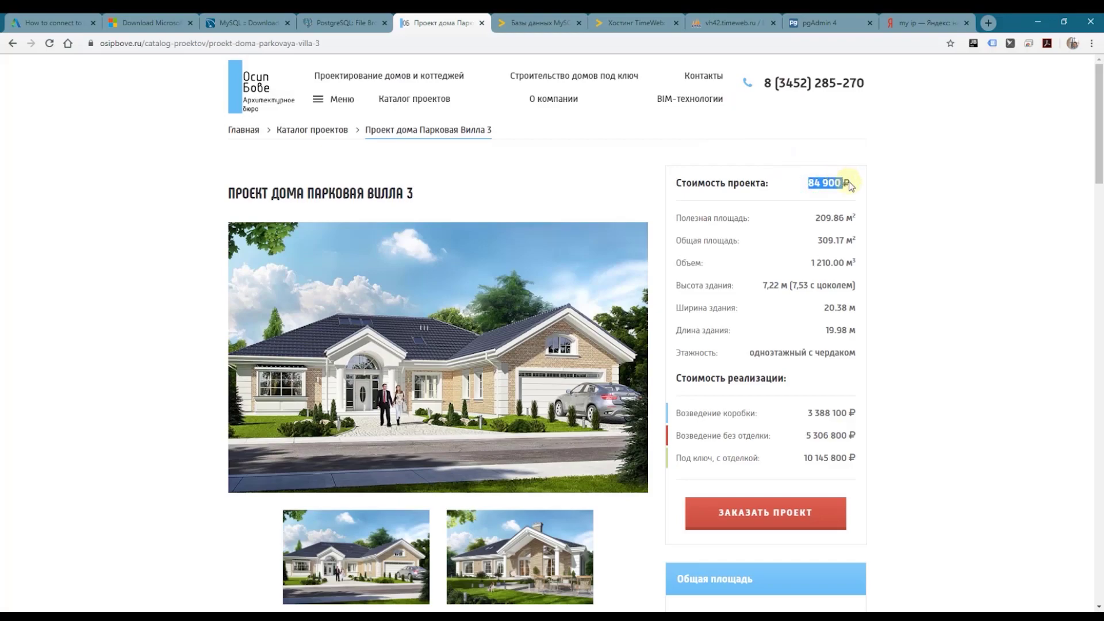
key(alt+Tab)
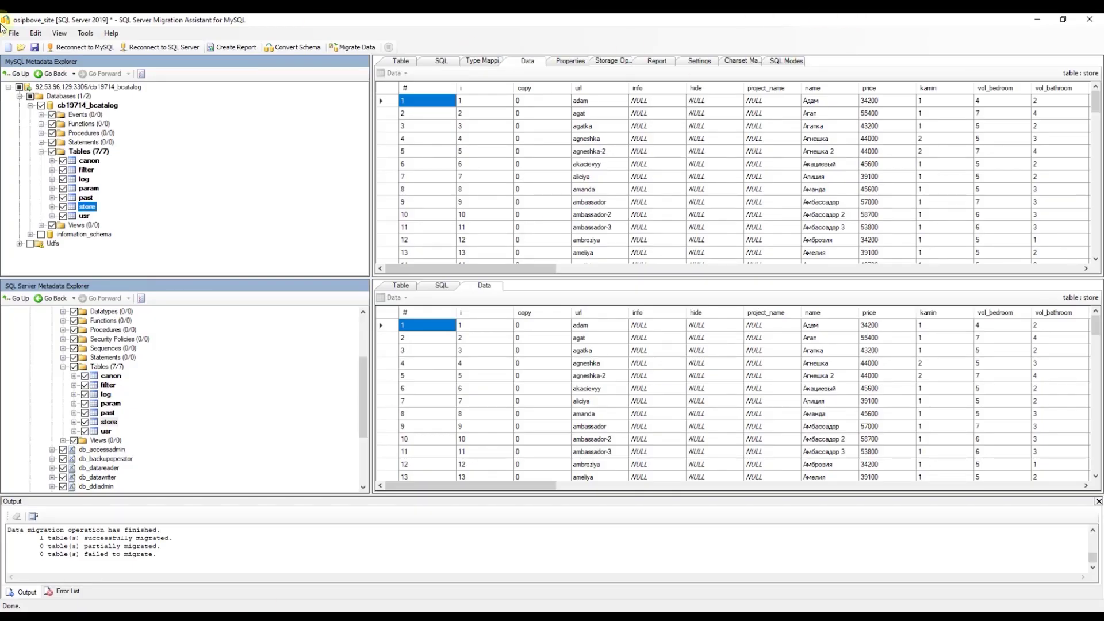
Step: Save the osipbove_site project and its metadata, browse the File and Tools menus, then open Start
click(35, 48)
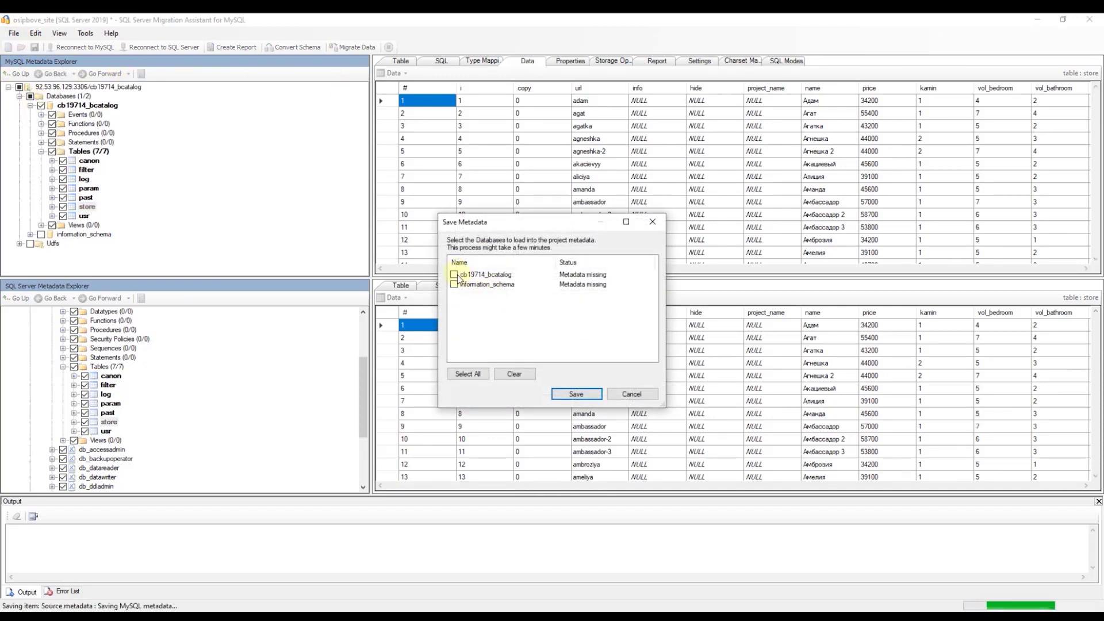
click(596, 394)
click(15, 34)
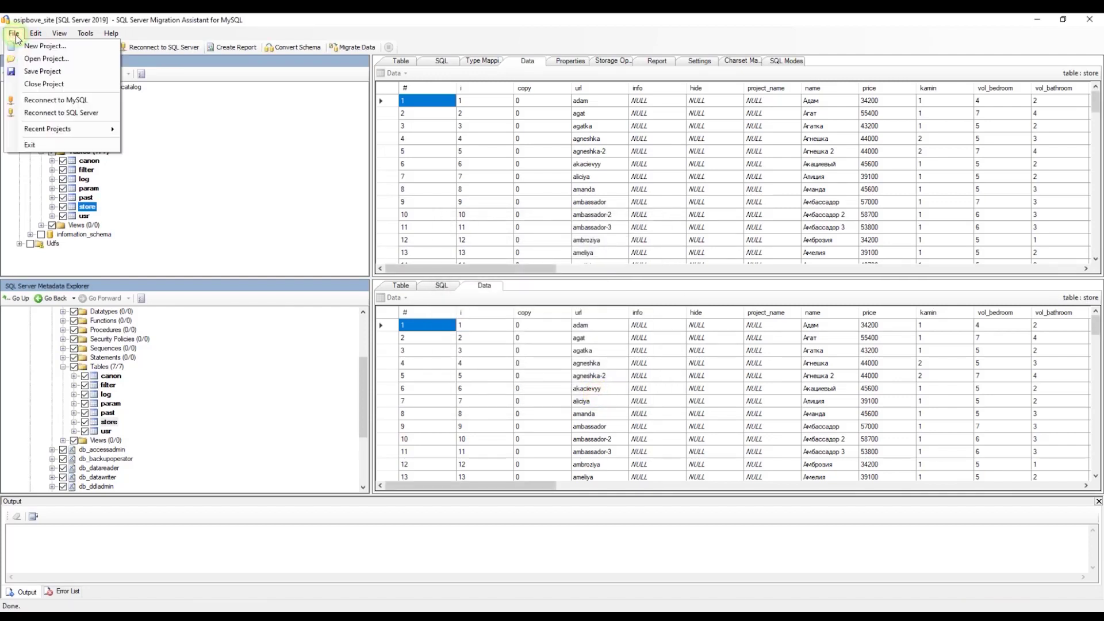
mouse_move(69, 132)
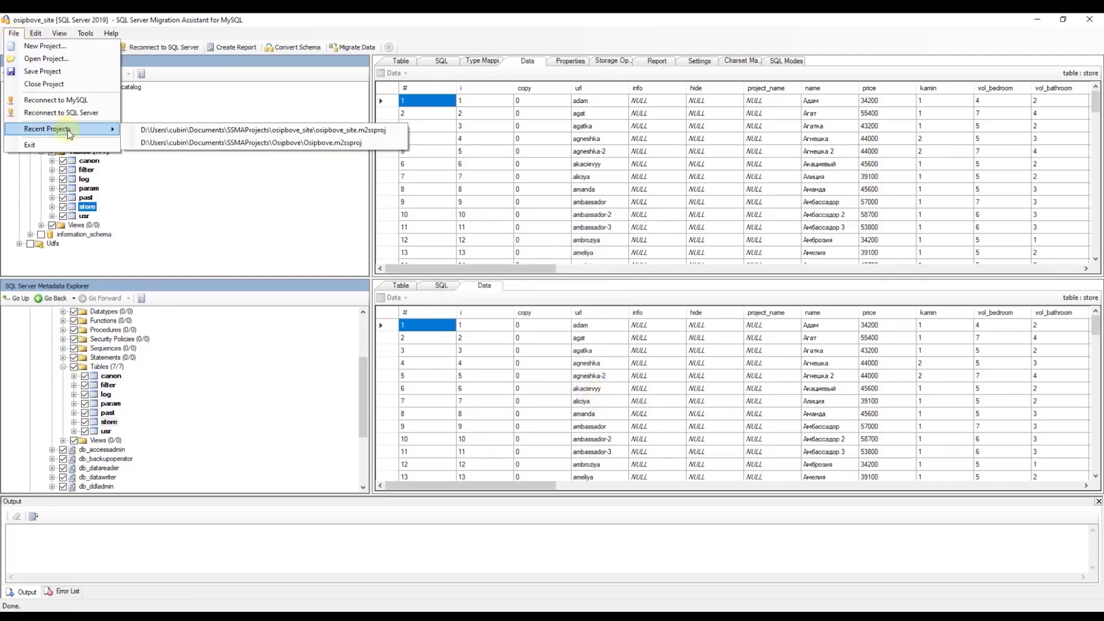
click(85, 33)
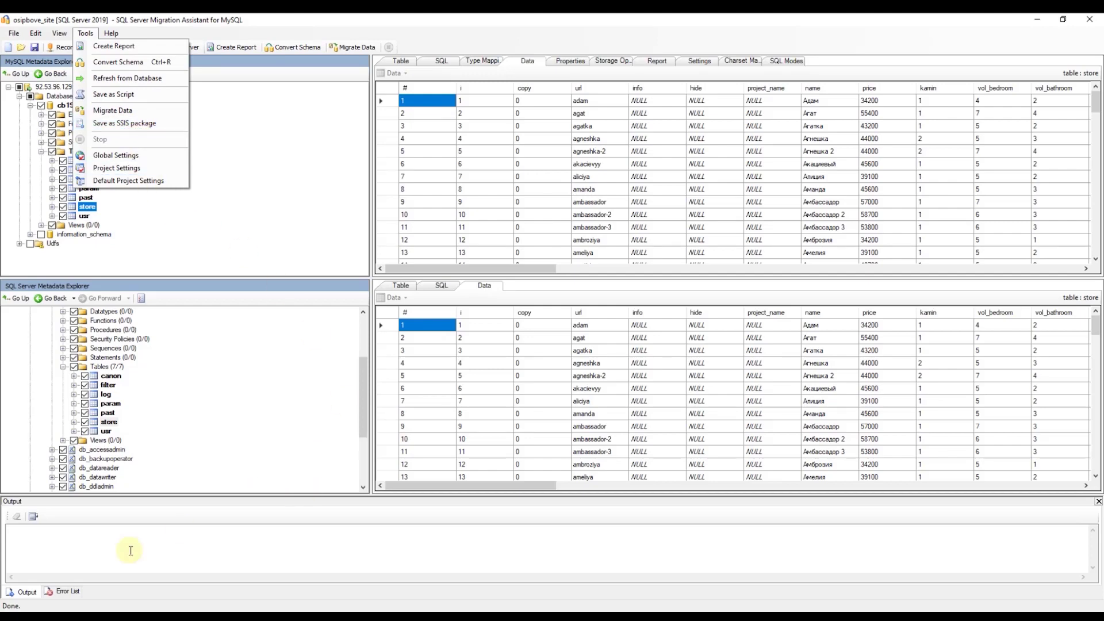
key(super)
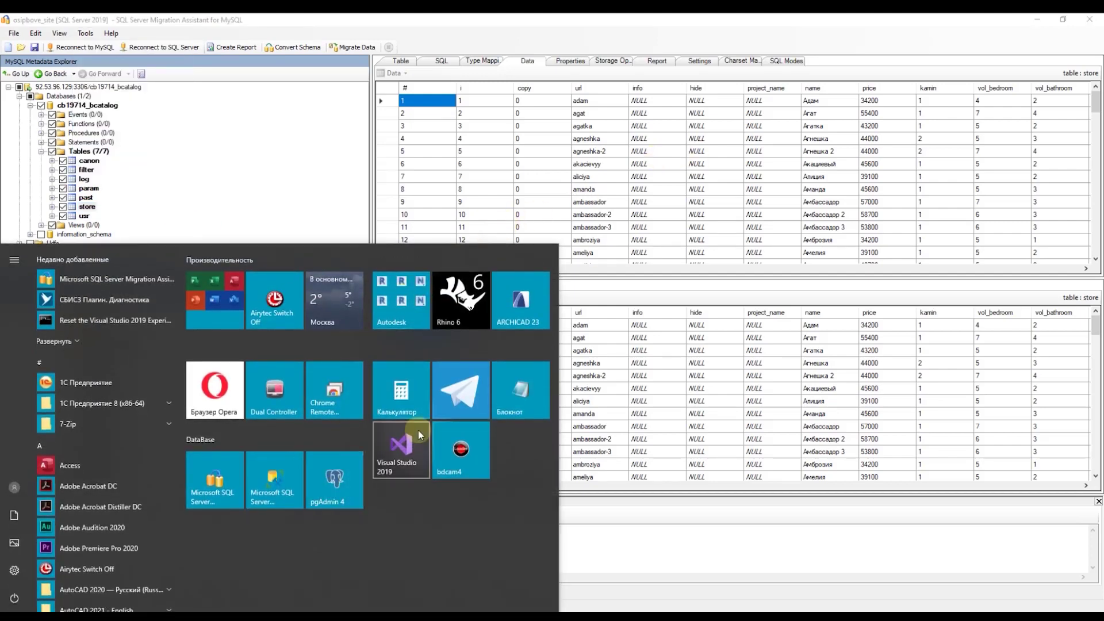
Step: Launch Visual Studio 2019 and open the SQL Server Integration Services tutorial solution
click(419, 433)
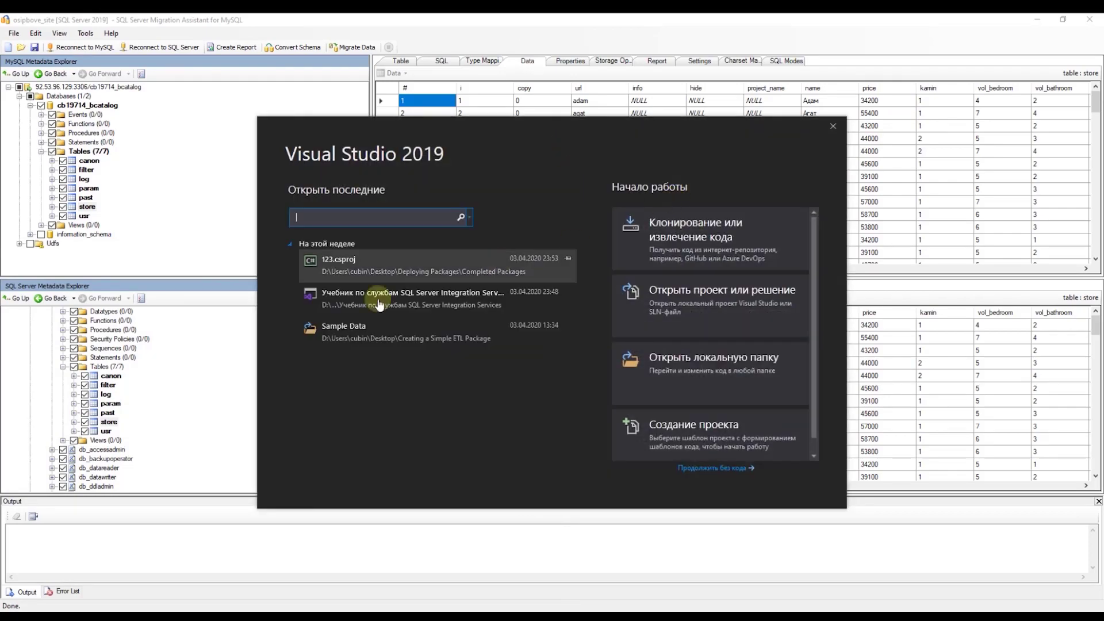
click(380, 296)
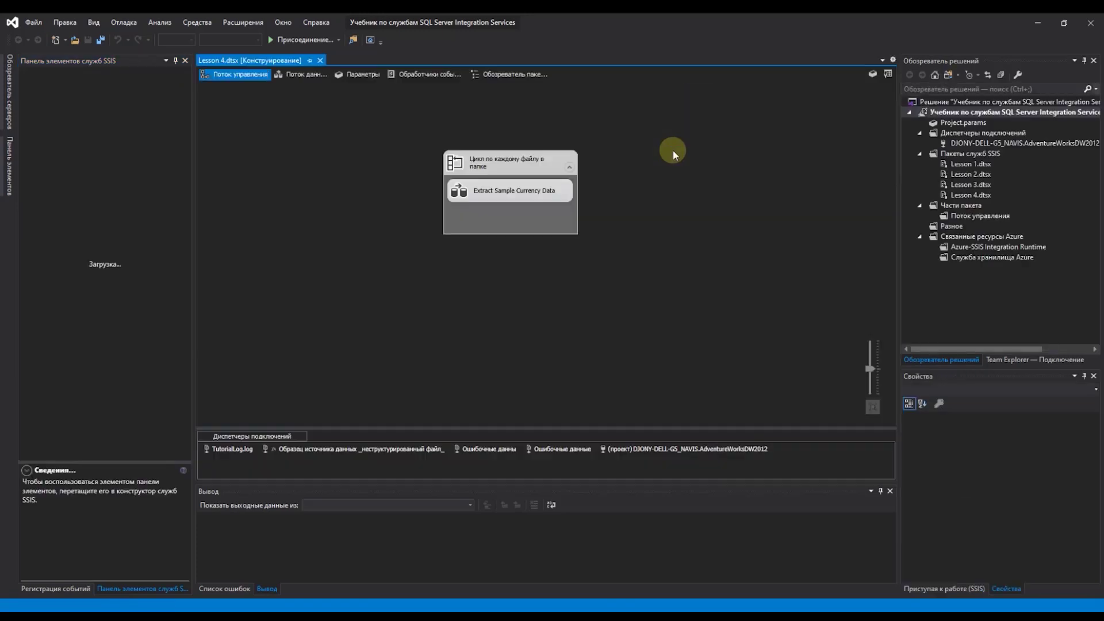
click(302, 80)
Step: View Lesson 4's data flow, inspect the currency source and OLE DB destination, then minimize
click(294, 77)
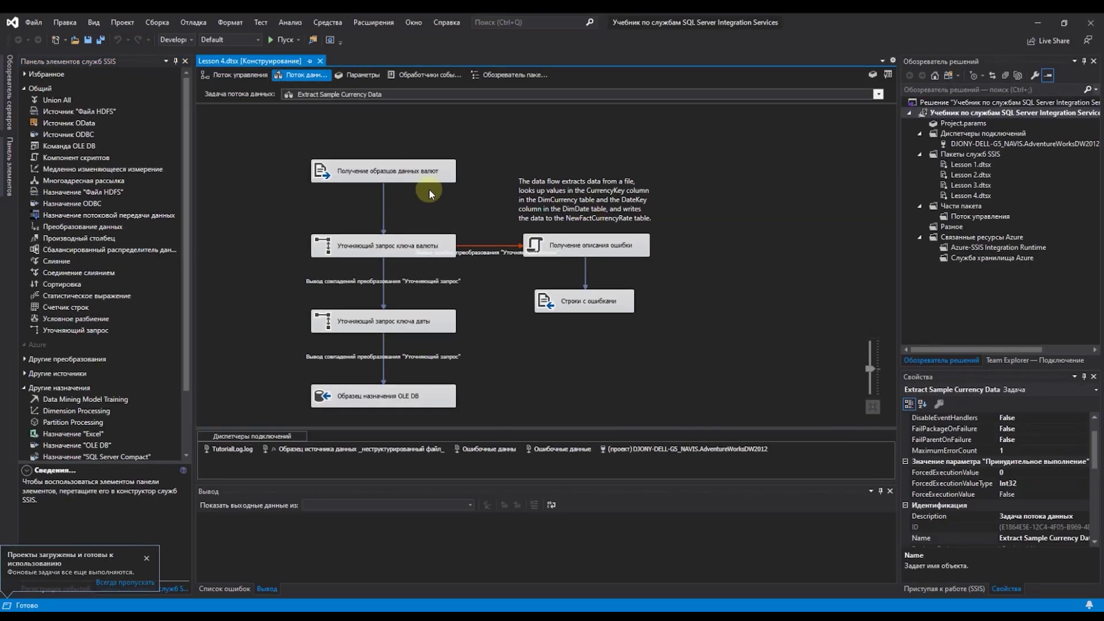
click(421, 173)
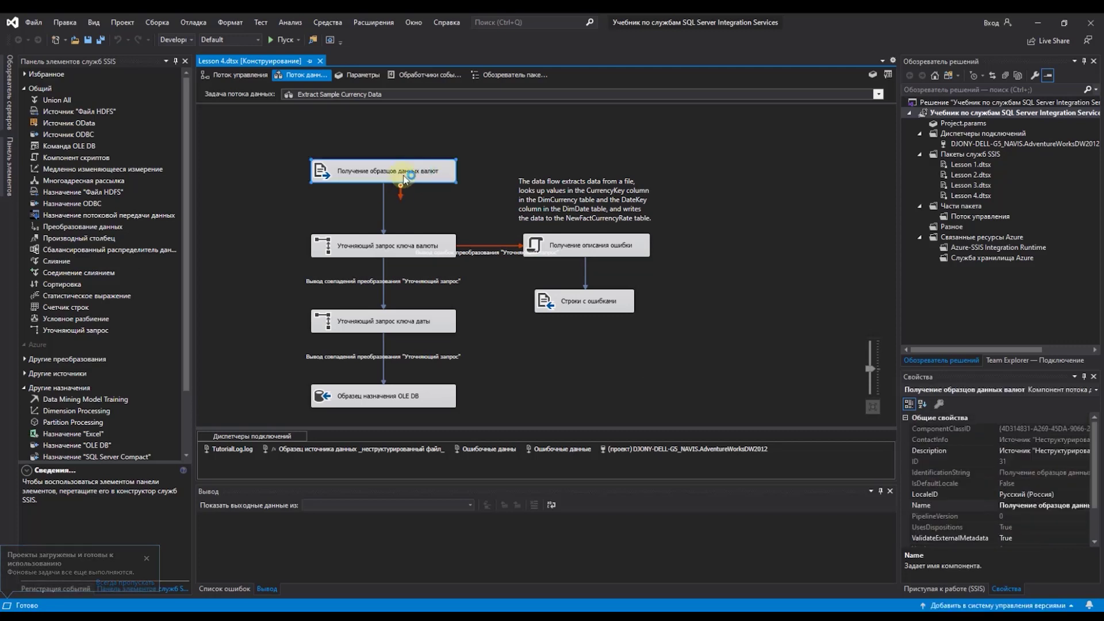
click(384, 399)
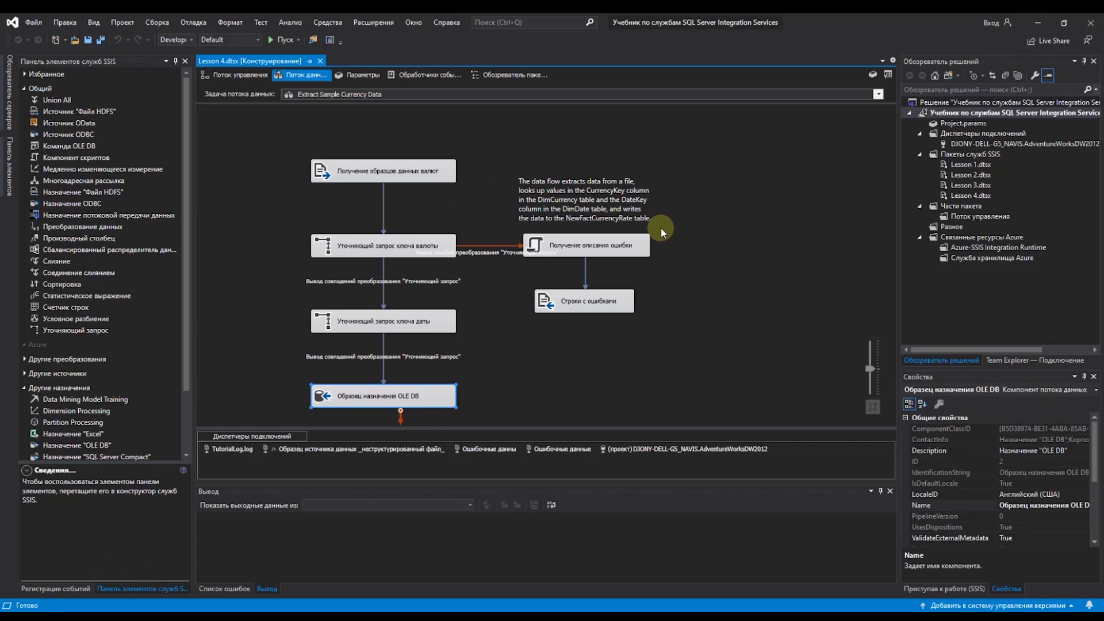
click(644, 231)
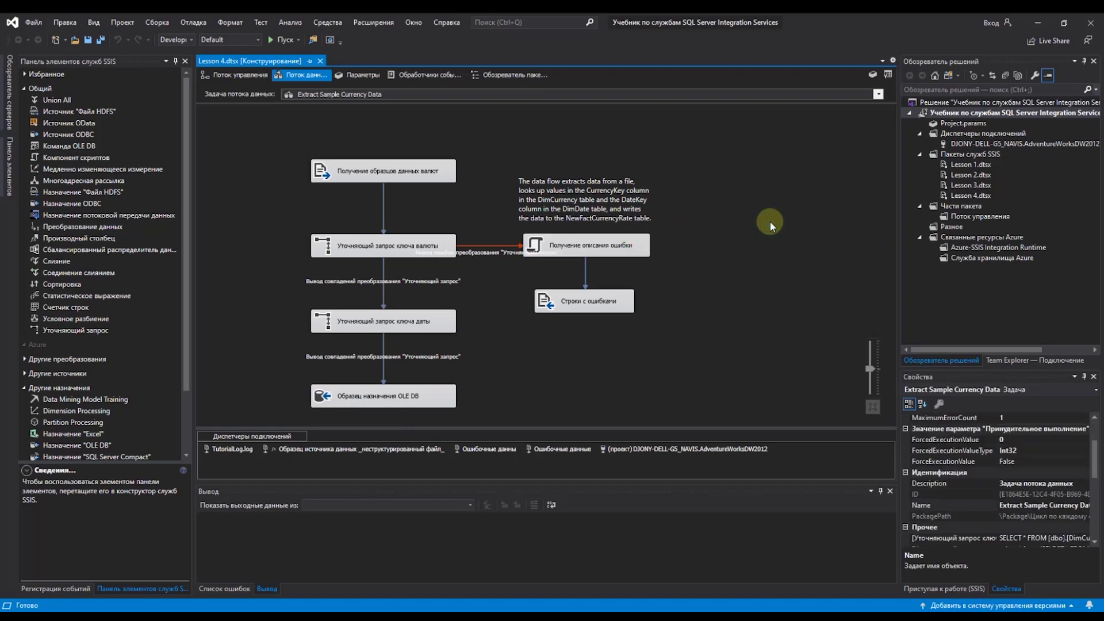
click(1037, 23)
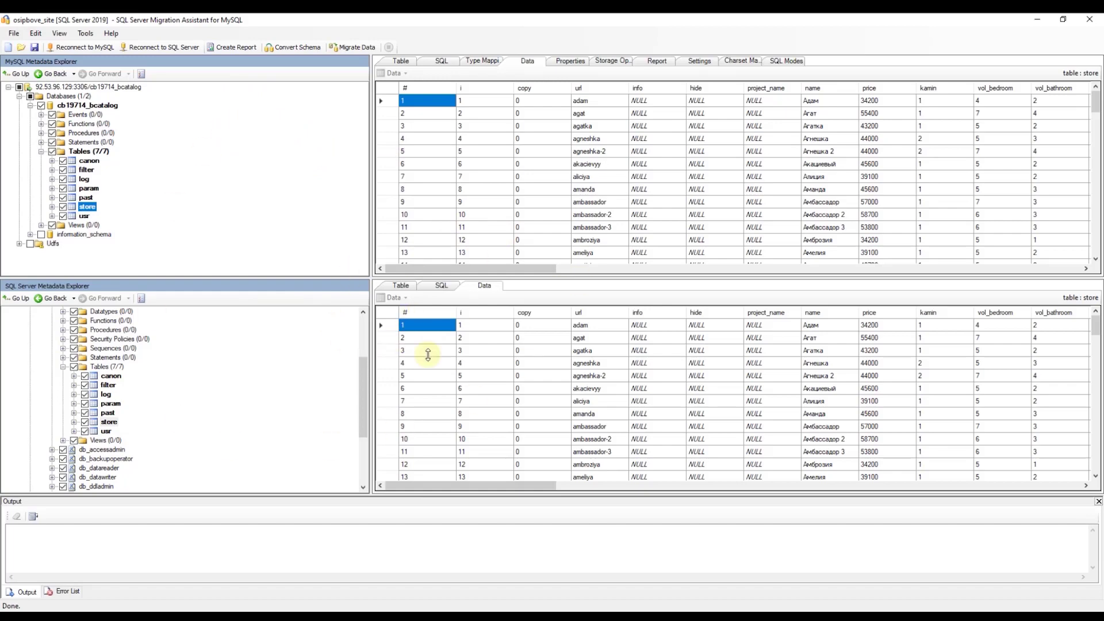
Step: In Navisworks, review the SQL server DataTools link unchanged, then select the Земельный участок node
click(1039, 20)
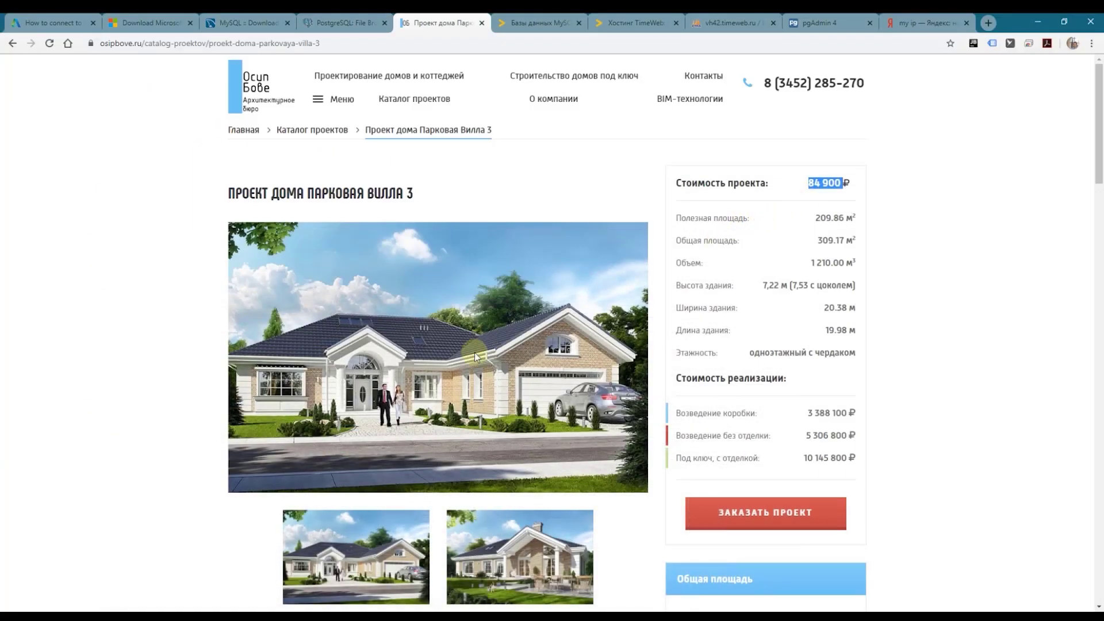
click(211, 617)
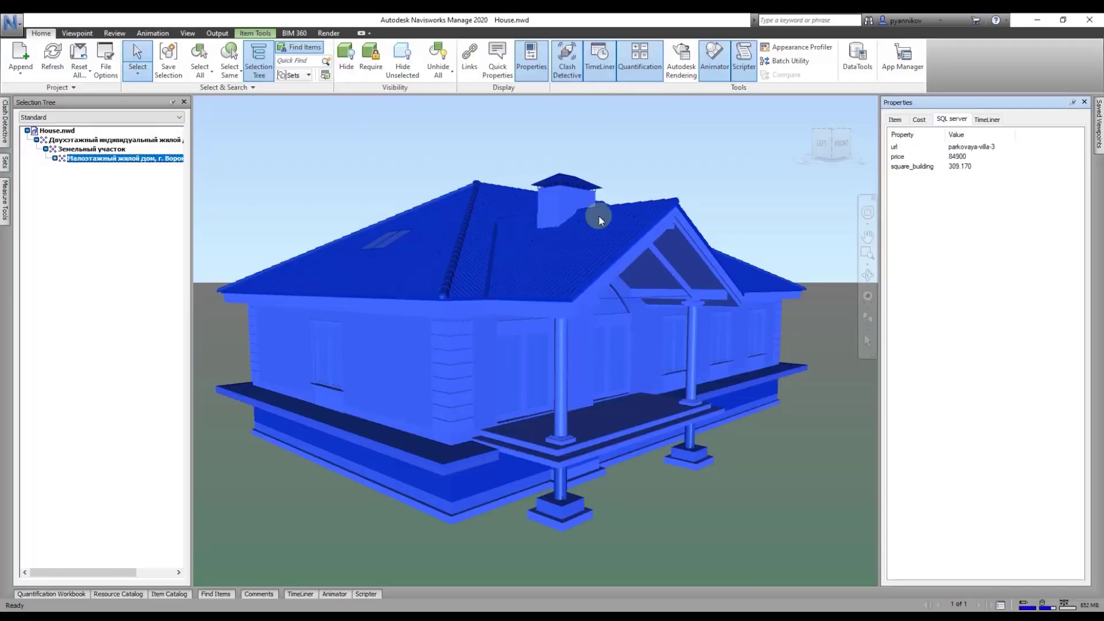
click(706, 187)
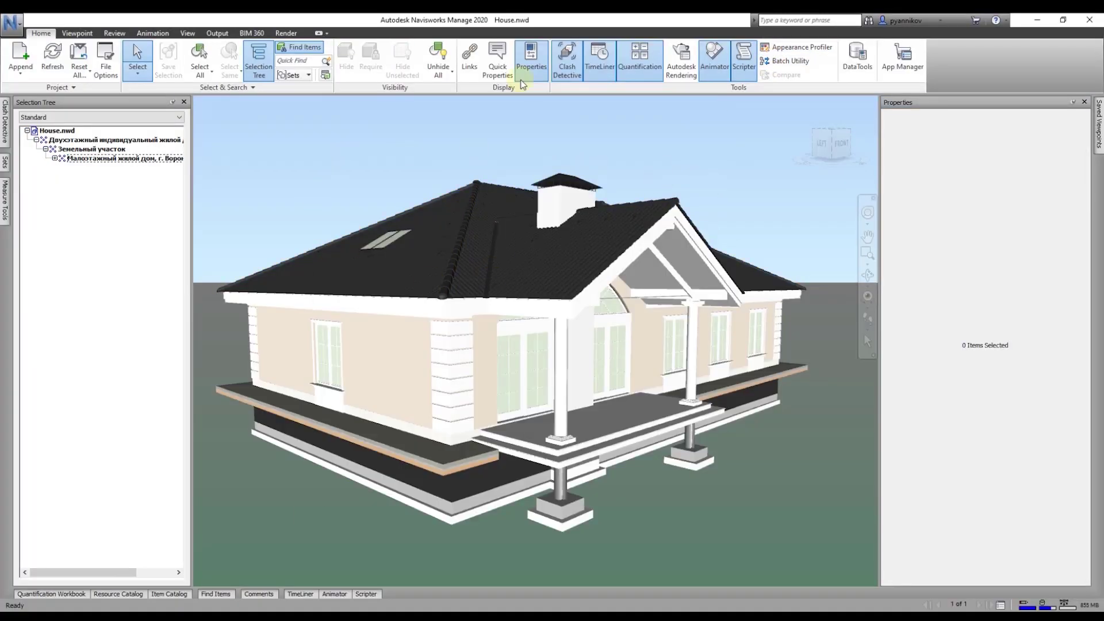
click(869, 52)
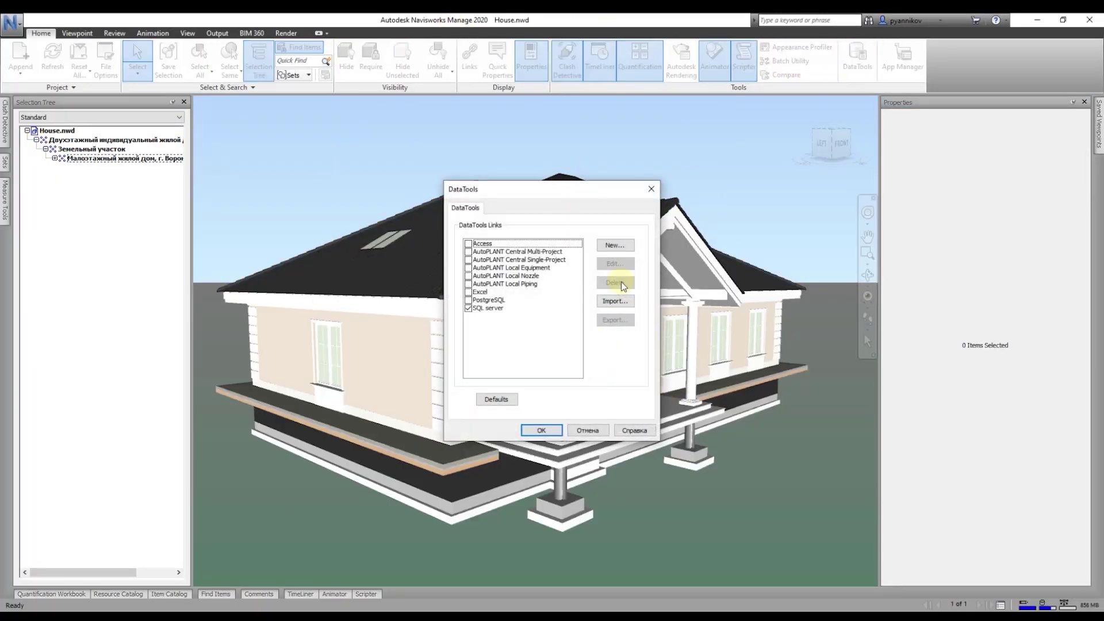
click(507, 310)
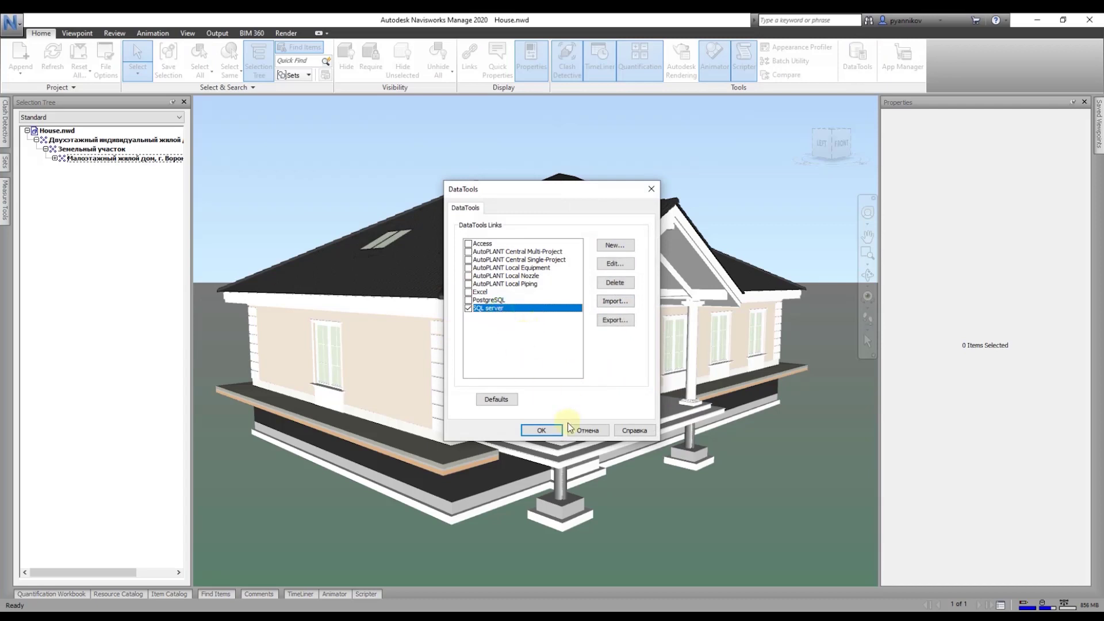
click(589, 430)
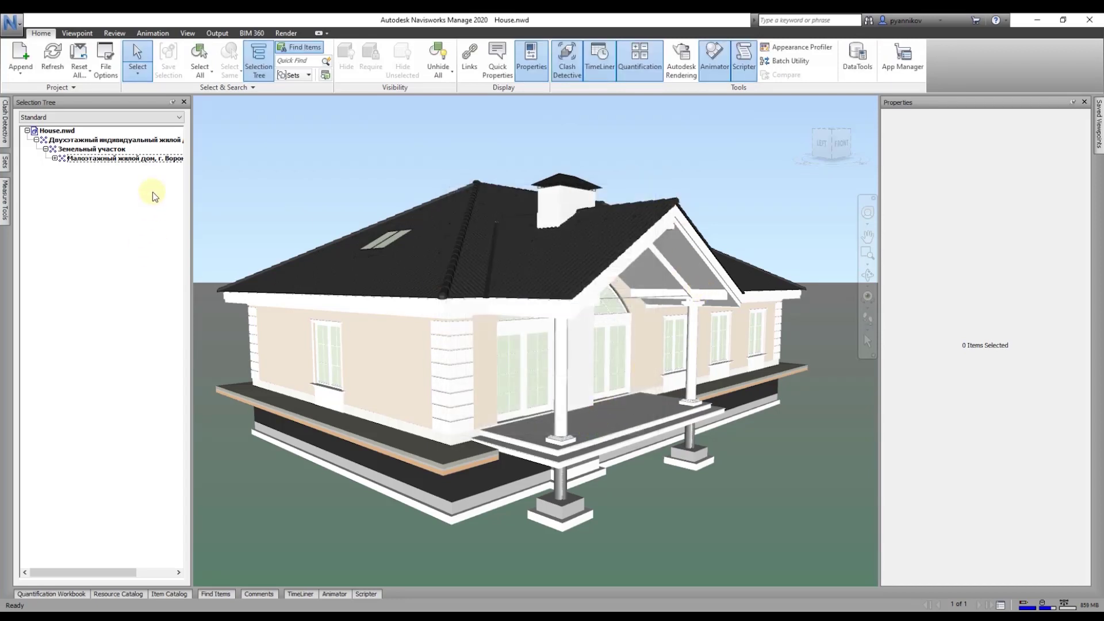
click(92, 149)
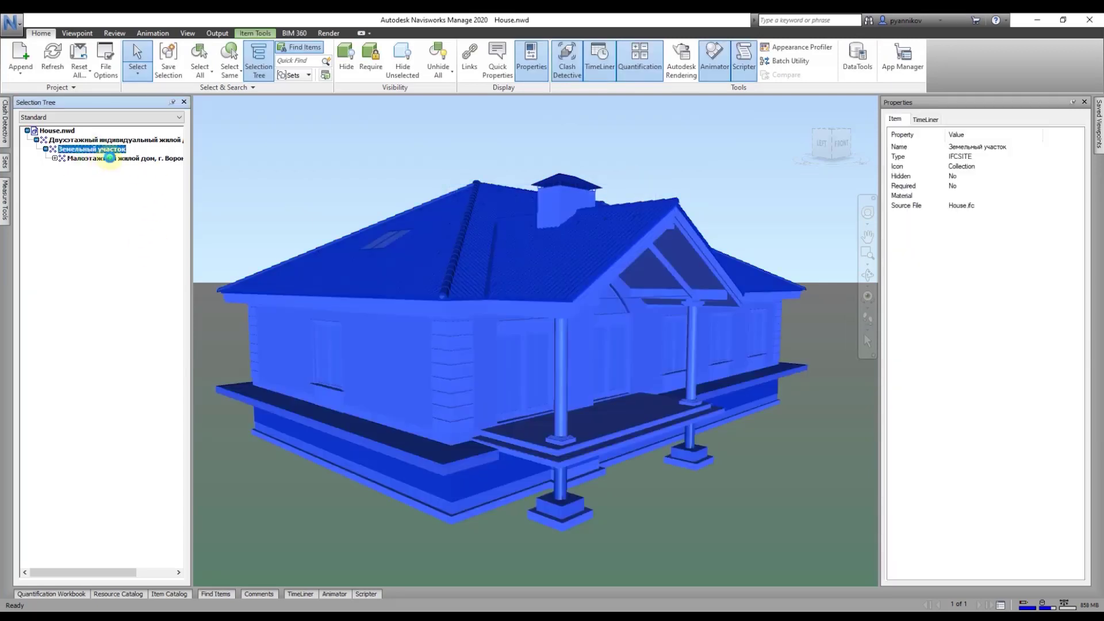